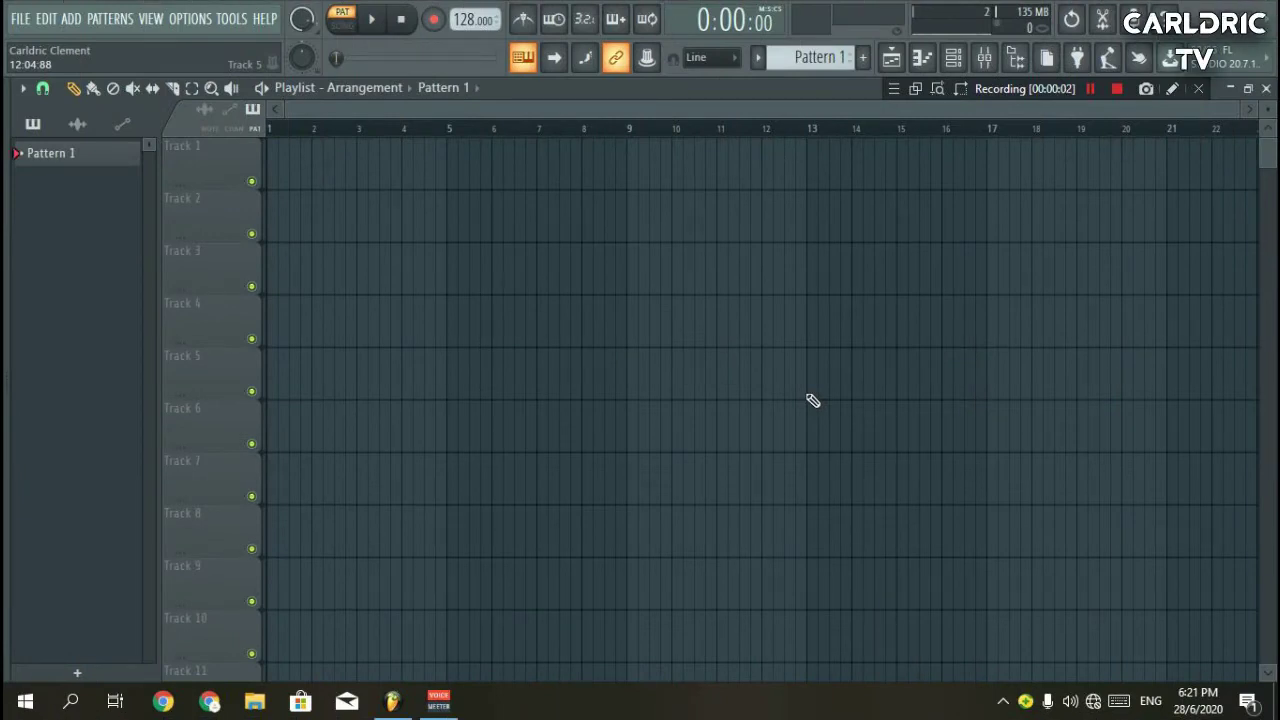
# Collapse the expanded projects folder in the browser and show the Channel rack.
pyautogui.moveTo(6, 300)
pyautogui.scroll(8, 40, 312)
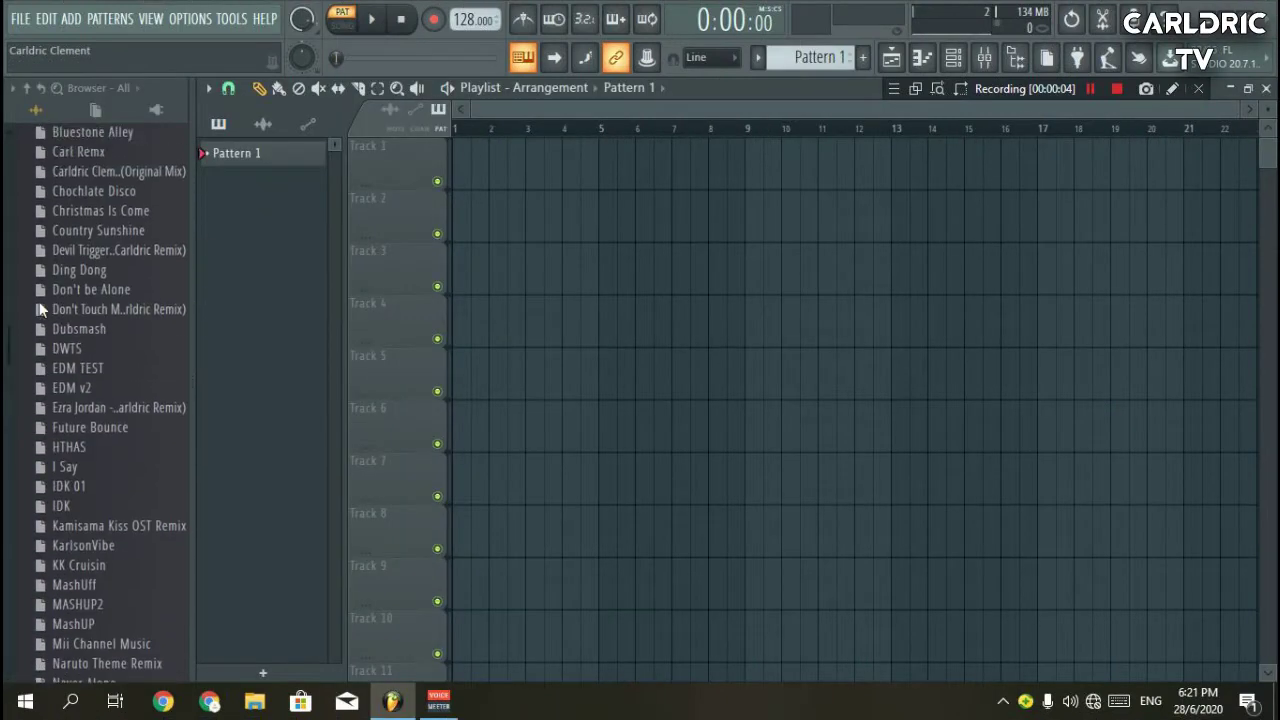
pyautogui.scroll(8, 40, 312)
pyautogui.click(90, 340)
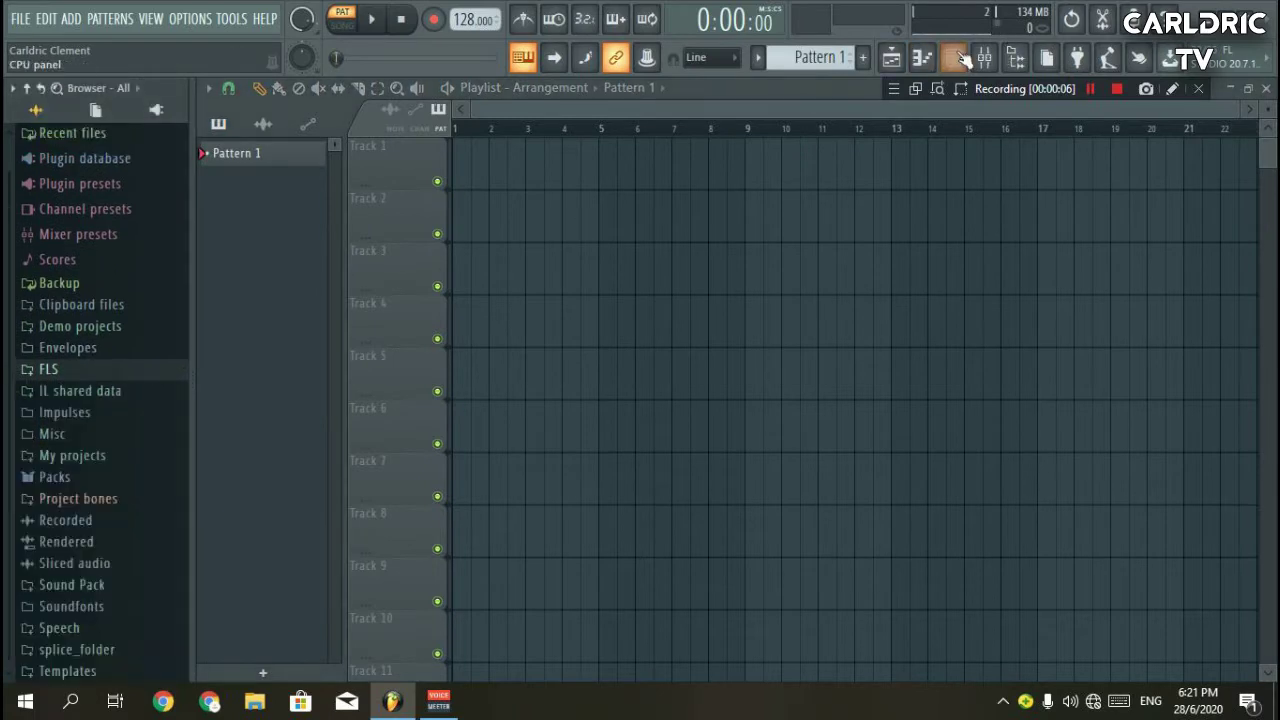
pyautogui.click(958, 57)
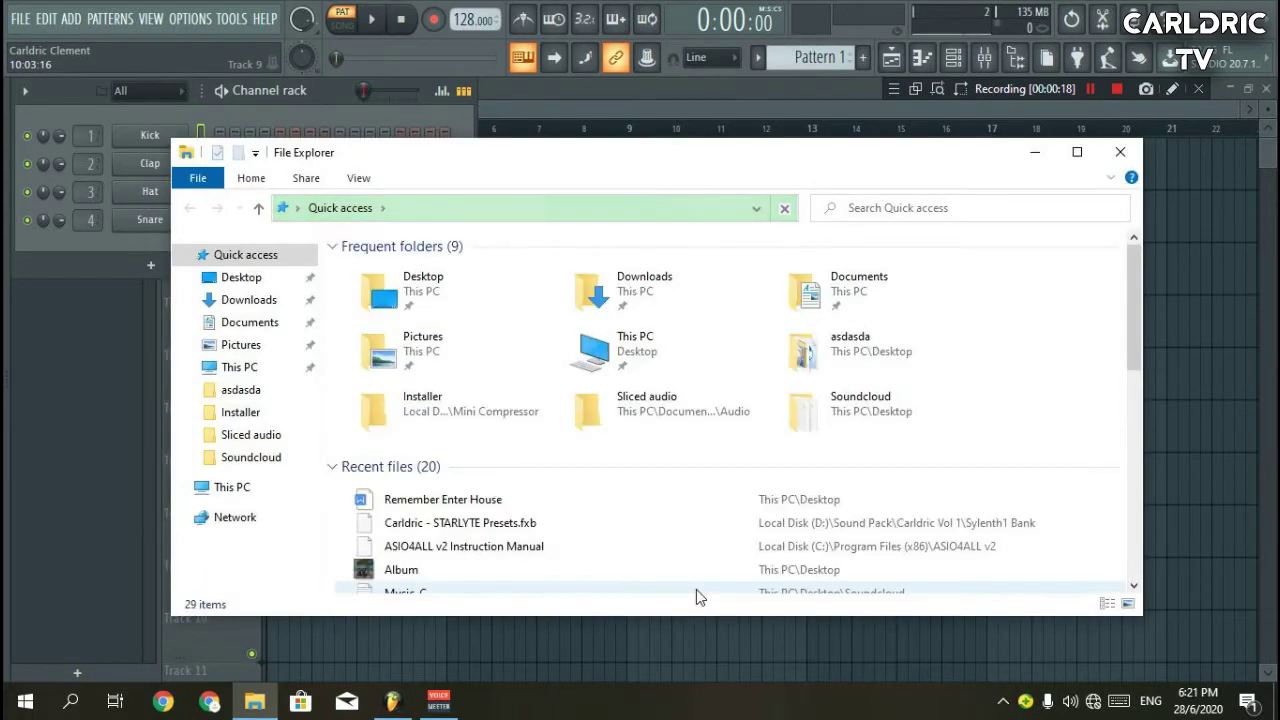
# Switch to File Explorer, open the artist's folder under Music, play the track Hold It On and minimize the folder window.
pyautogui.click(247, 487)
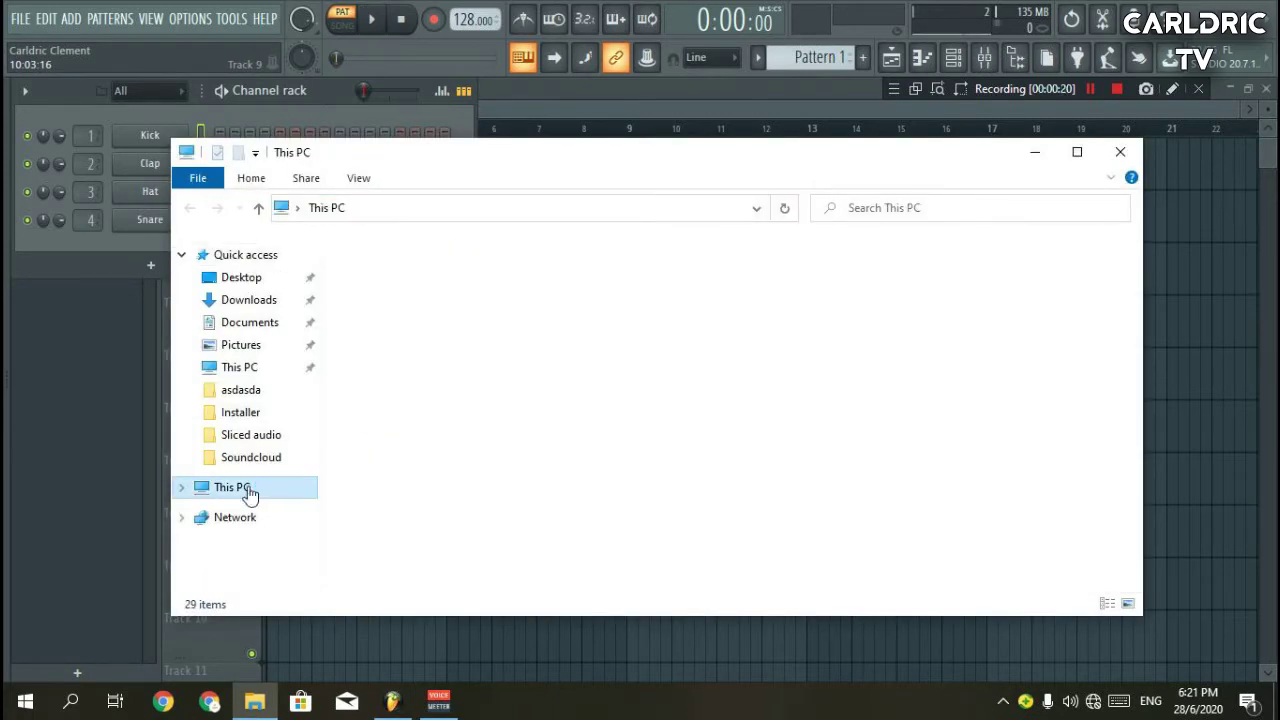
pyautogui.doubleClick(663, 337)
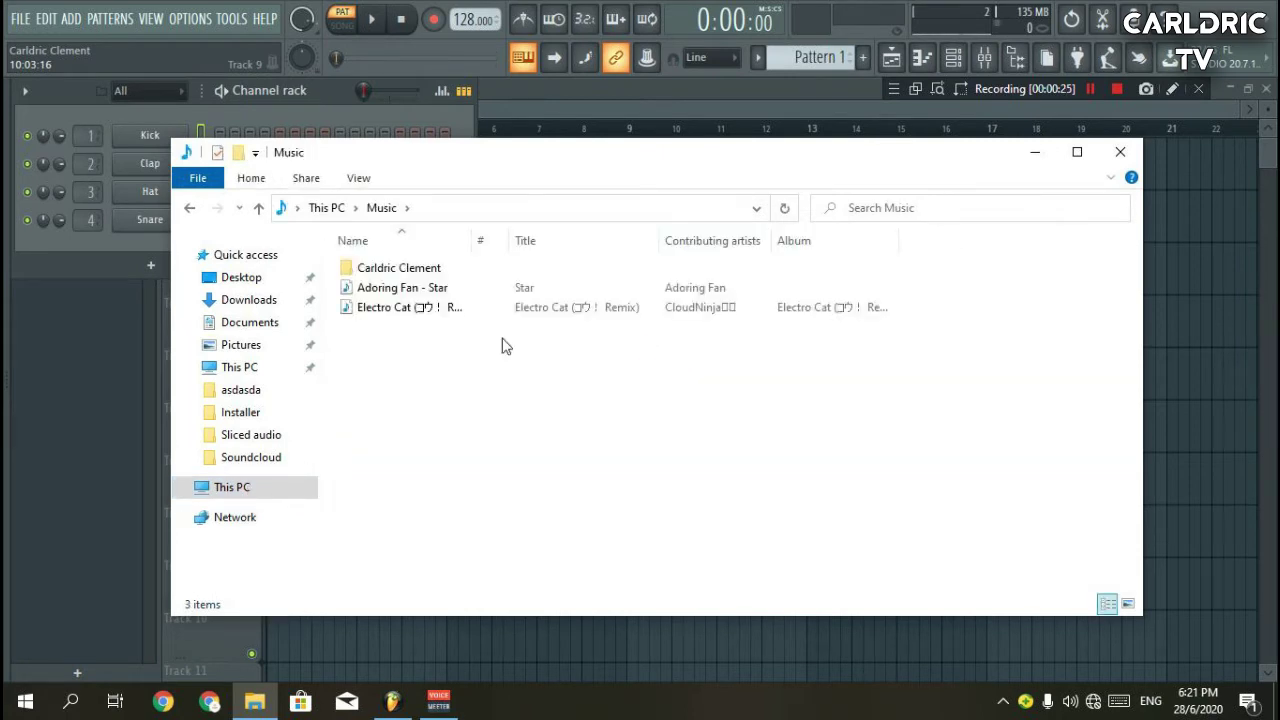
pyautogui.doubleClick(395, 268)
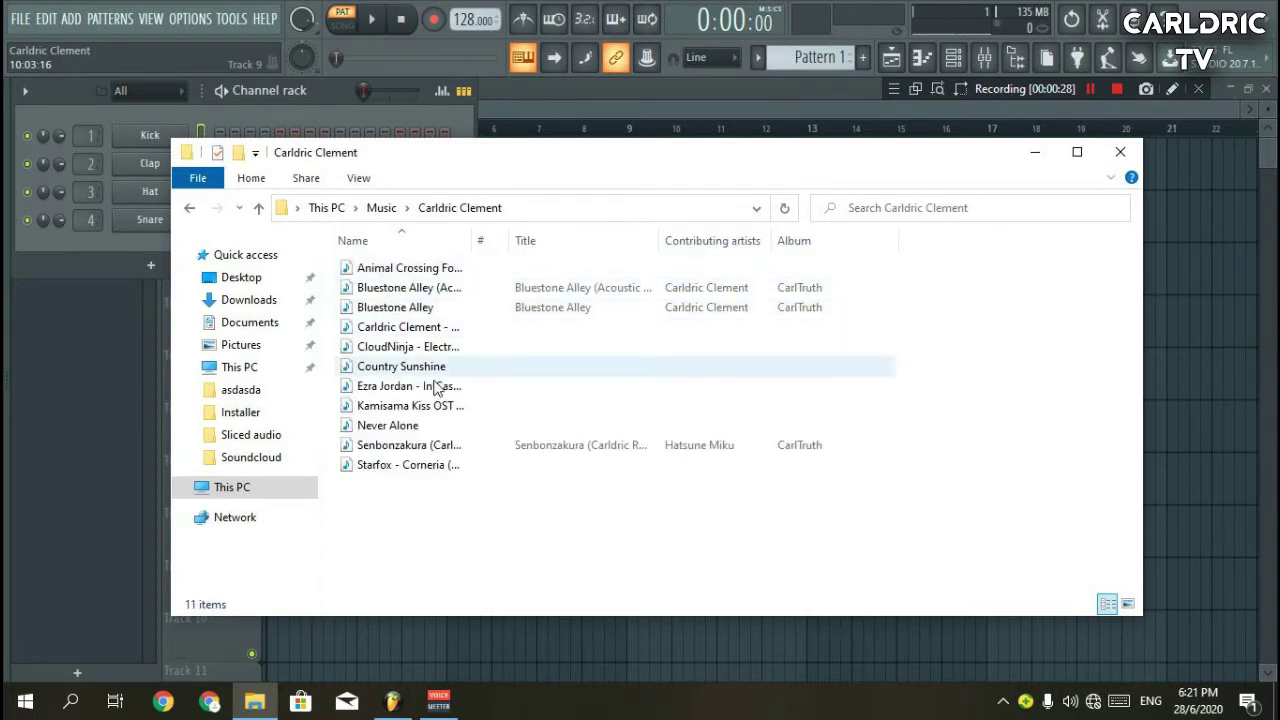
pyautogui.click(437, 330)
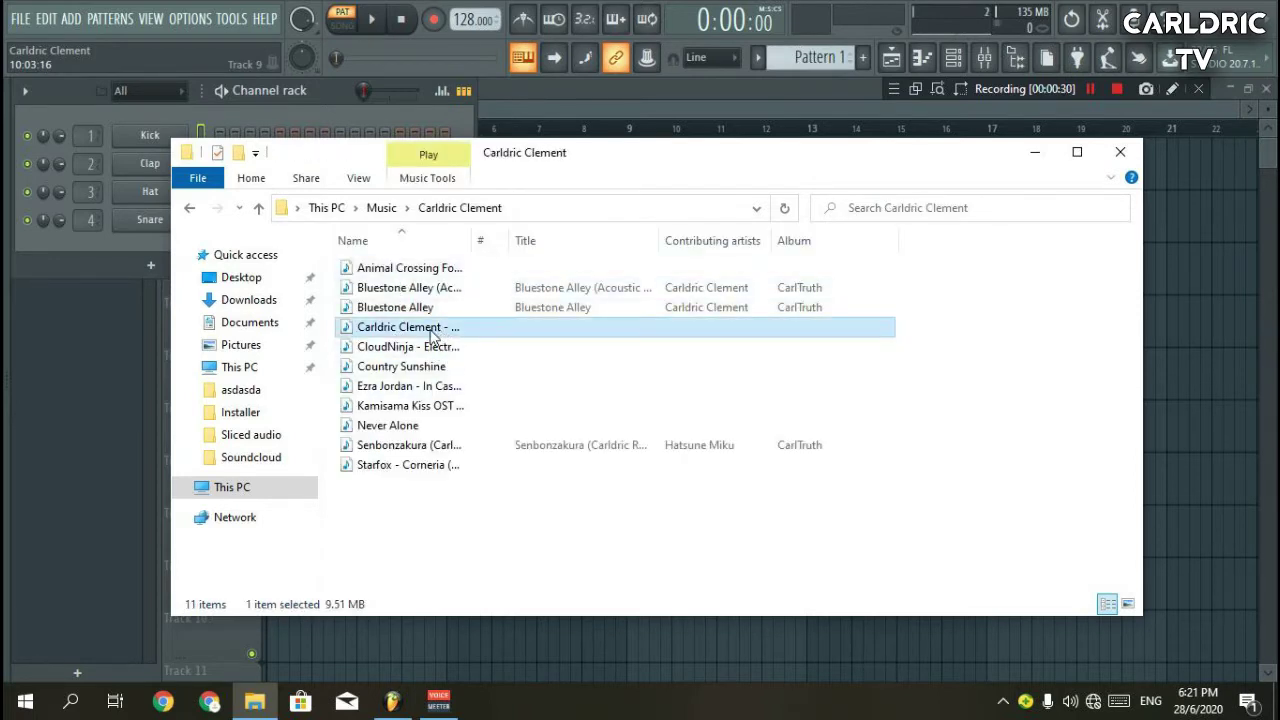
pyautogui.click(430, 329)
pyautogui.click(437, 465)
pyautogui.doubleClick(429, 326)
pyautogui.click(1033, 155)
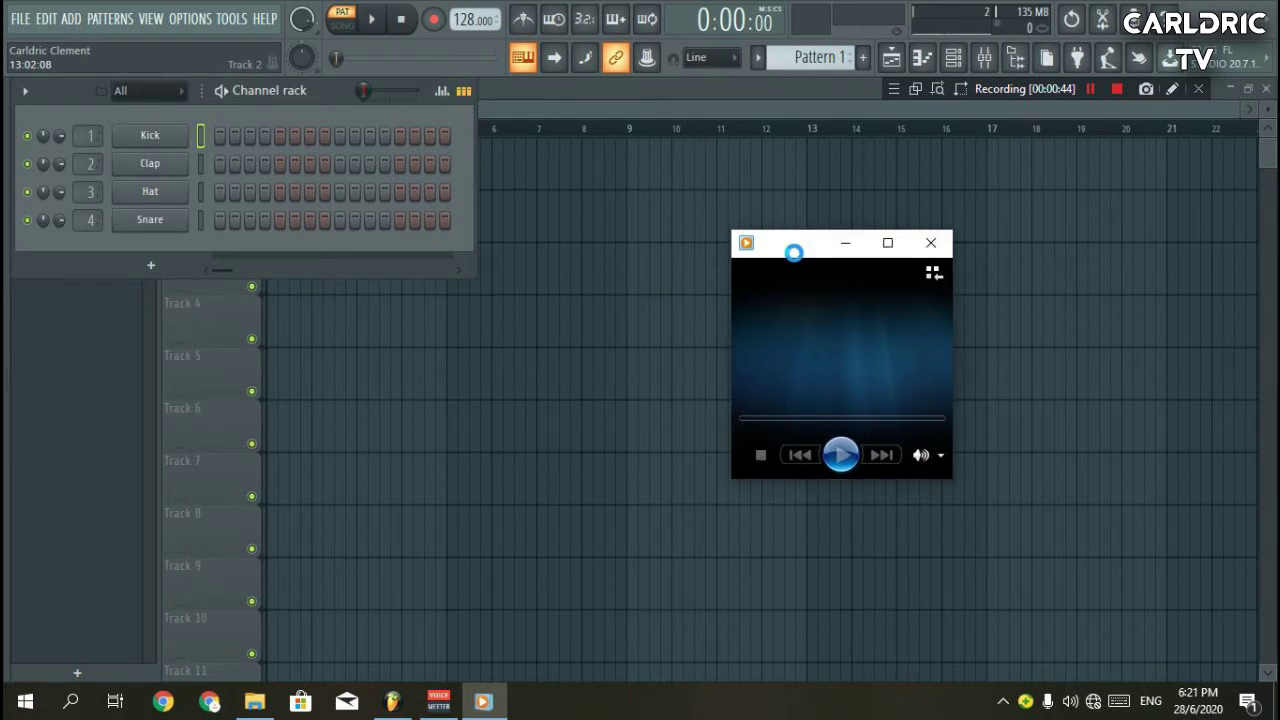
# Listen to a section further into Hold It On, then stop playback and minimize the media player.
pyautogui.moveTo(796, 260); pyautogui.dragTo(507, 209)
pyautogui.click(511, 370)
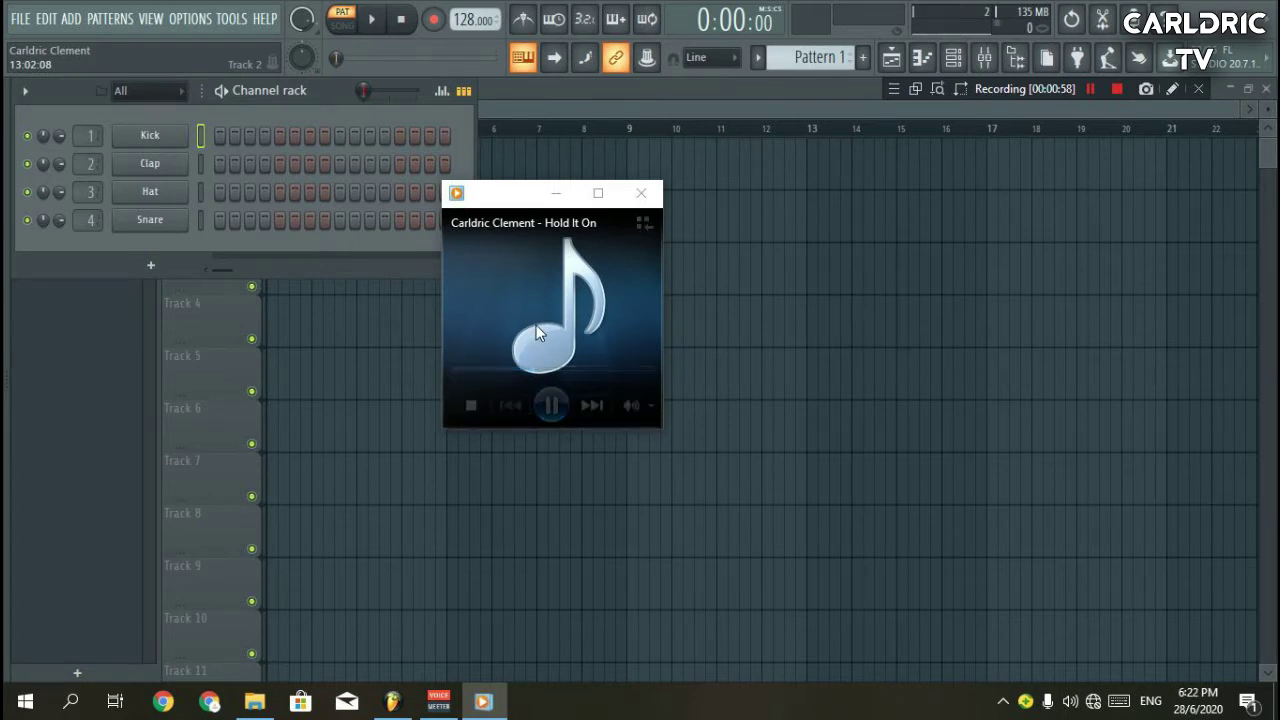
pyautogui.moveTo(503, 388)
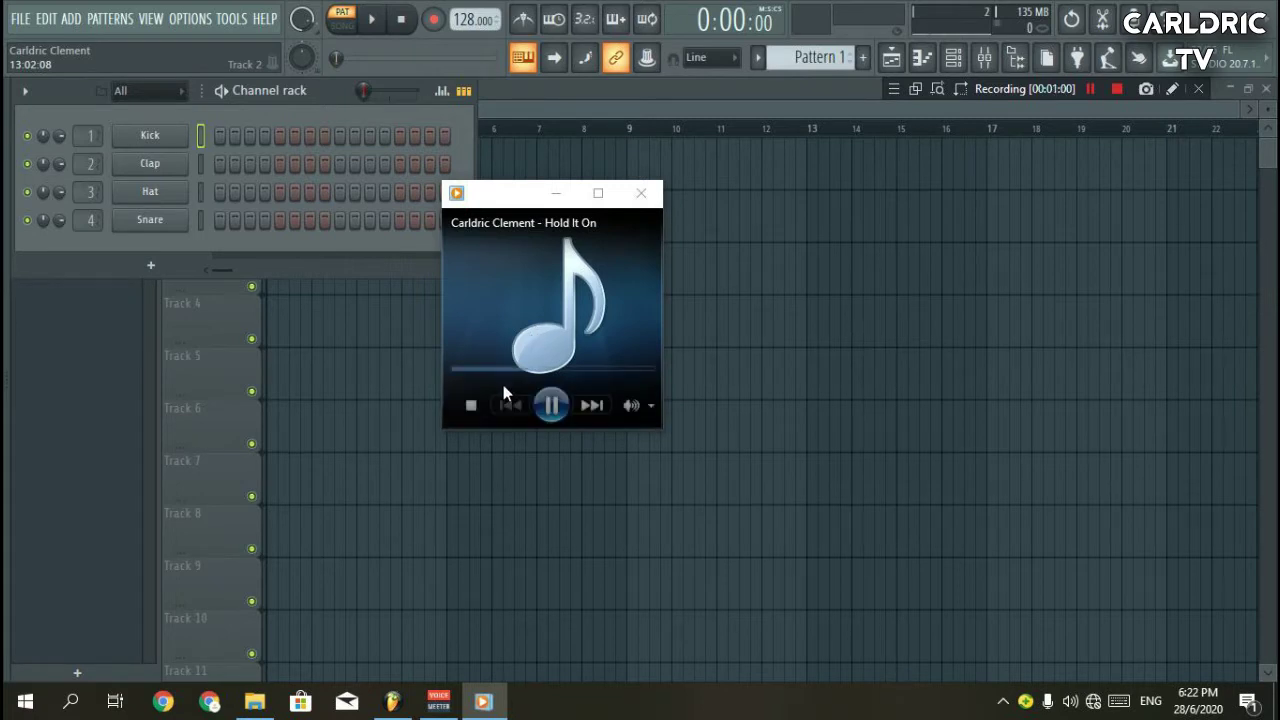
pyautogui.click(472, 406)
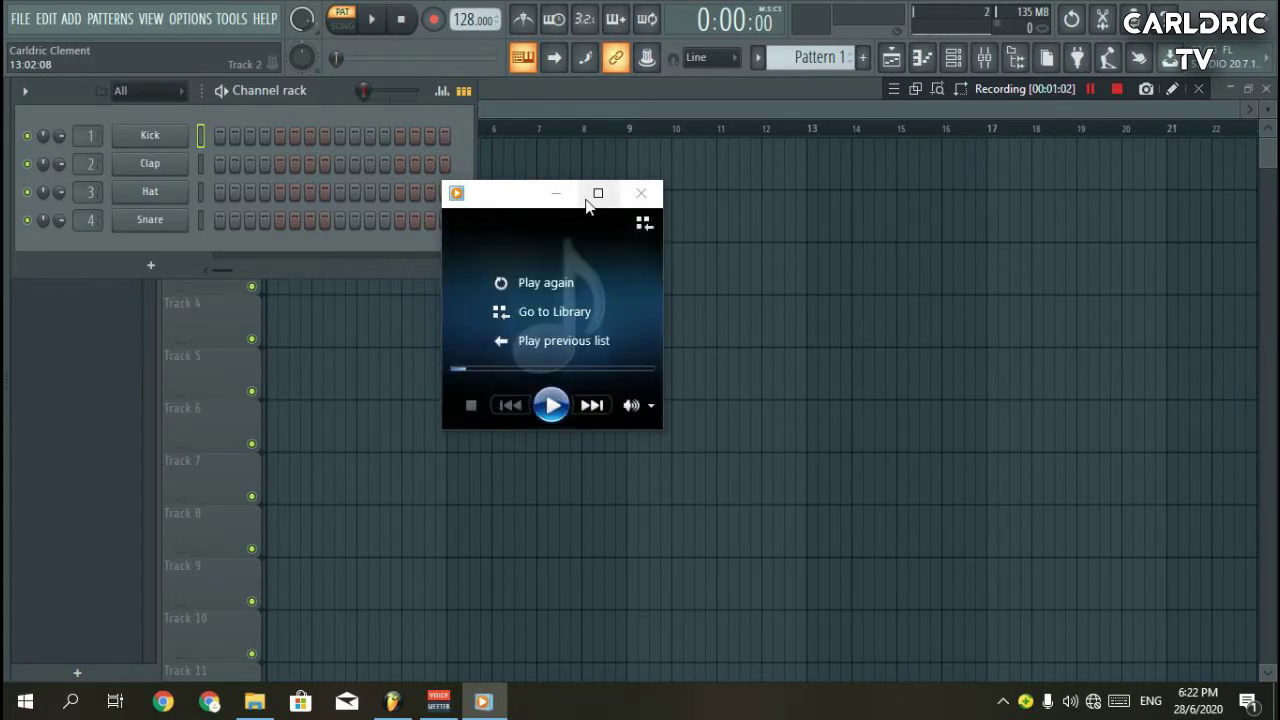
pyautogui.click(556, 193)
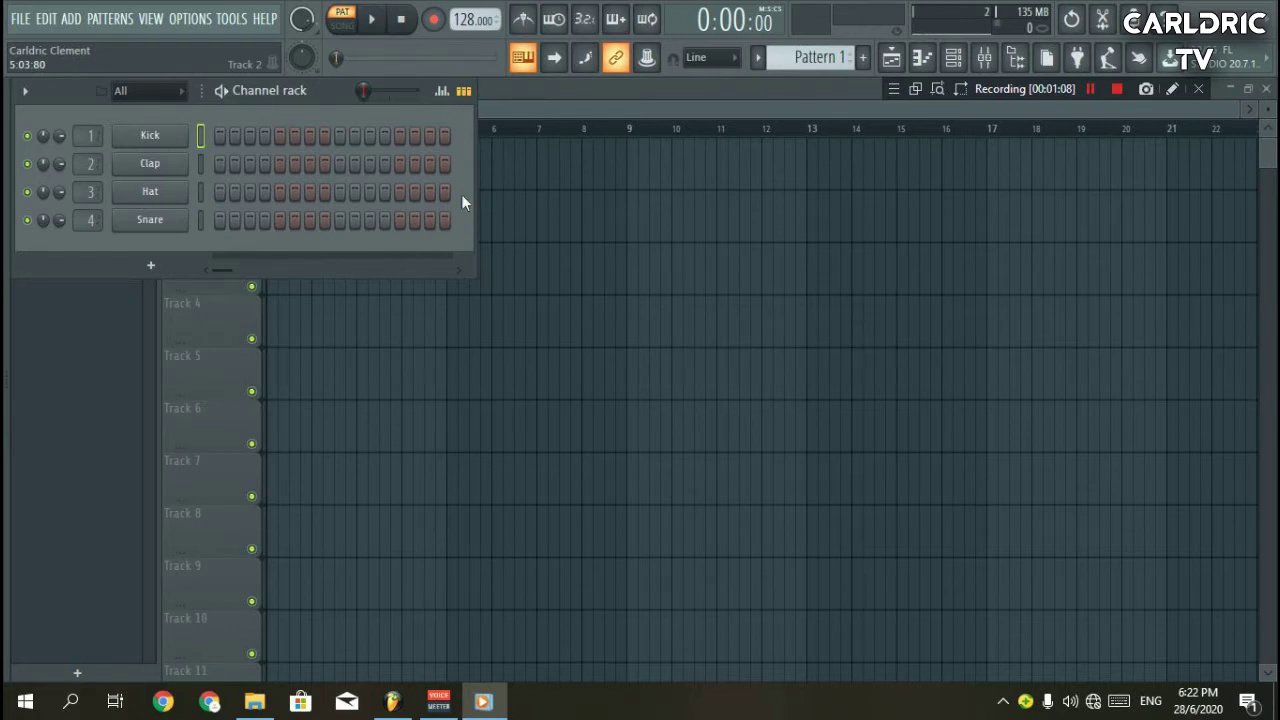
# Replace the Kick channel with the Harmless synthesizer.
pyautogui.rightClick(176, 140)
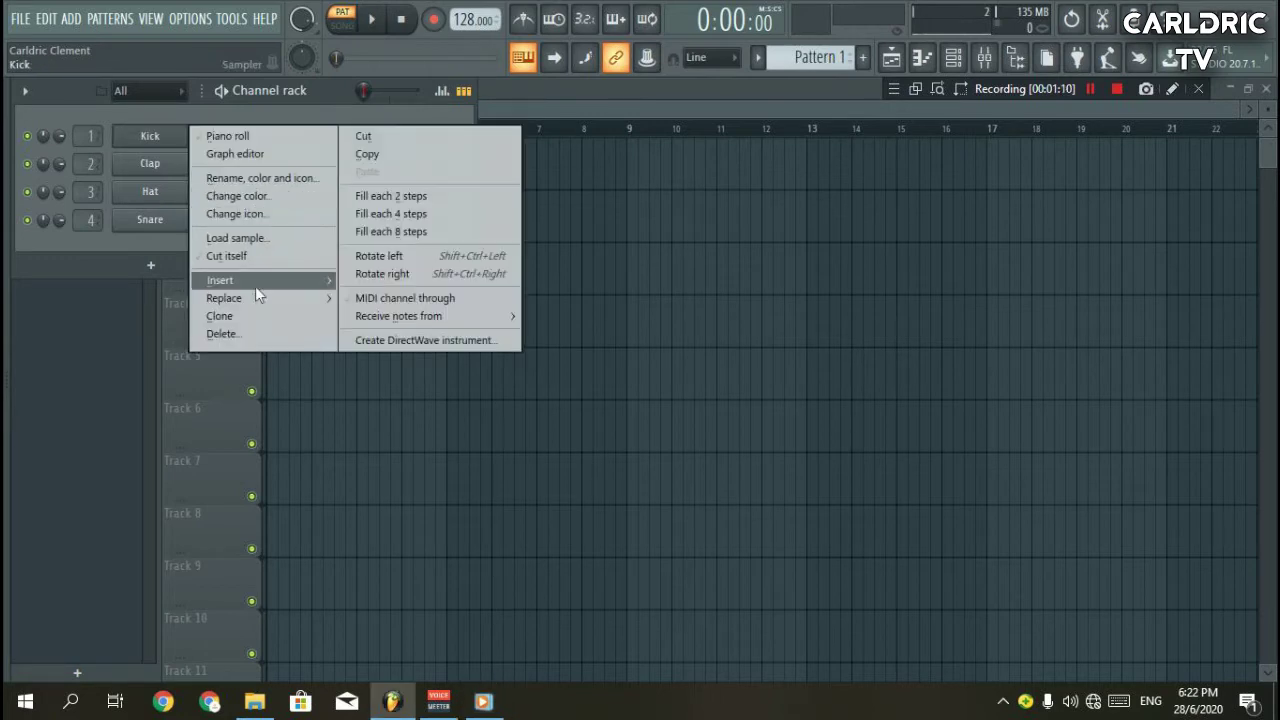
pyautogui.moveTo(254, 297)
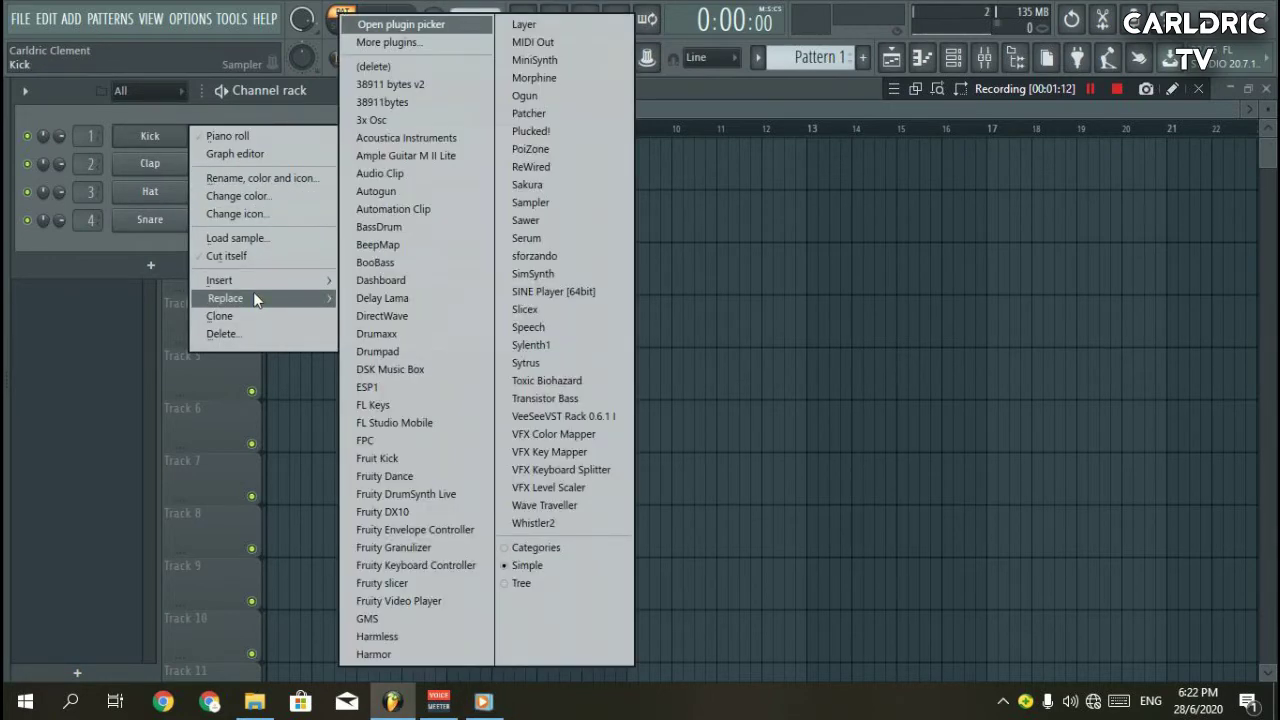
pyautogui.click(396, 635)
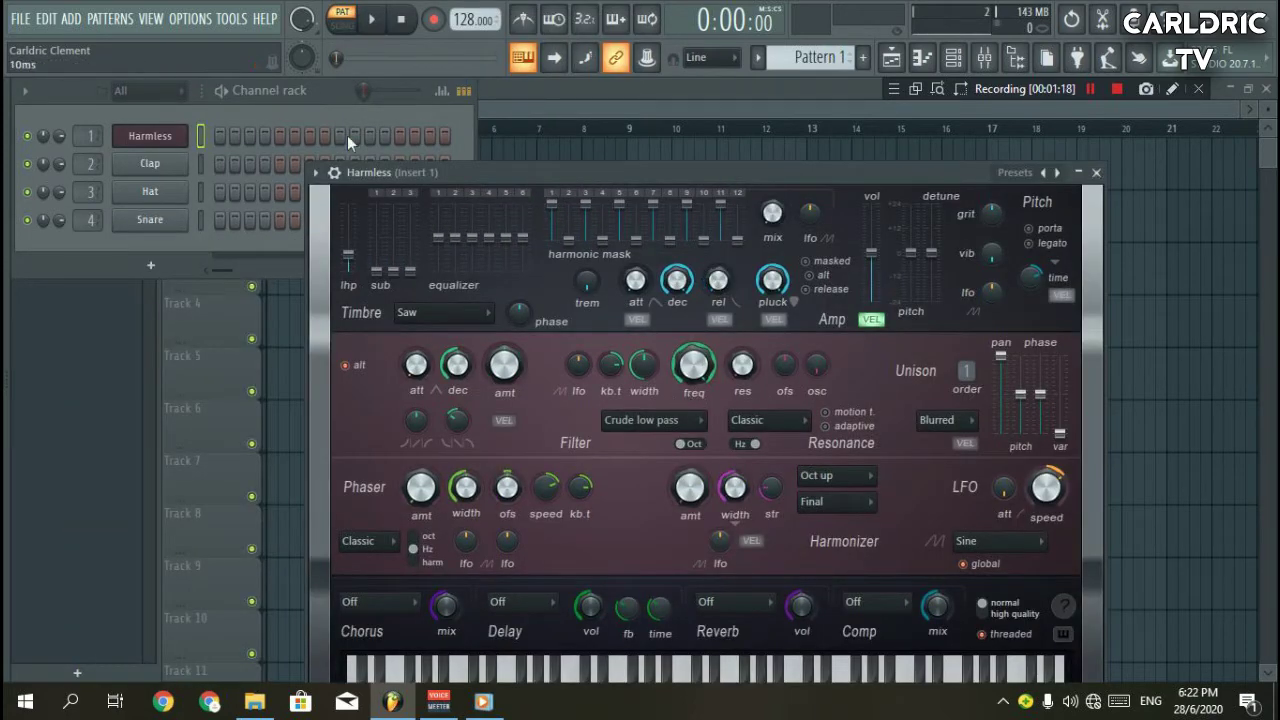
pyautogui.scroll(-5, 61, 136)
# Move the Master track's Fruity Limiter to mixer slot 1 and replace it with Classic Master Limiter.
pyautogui.click(984, 57)
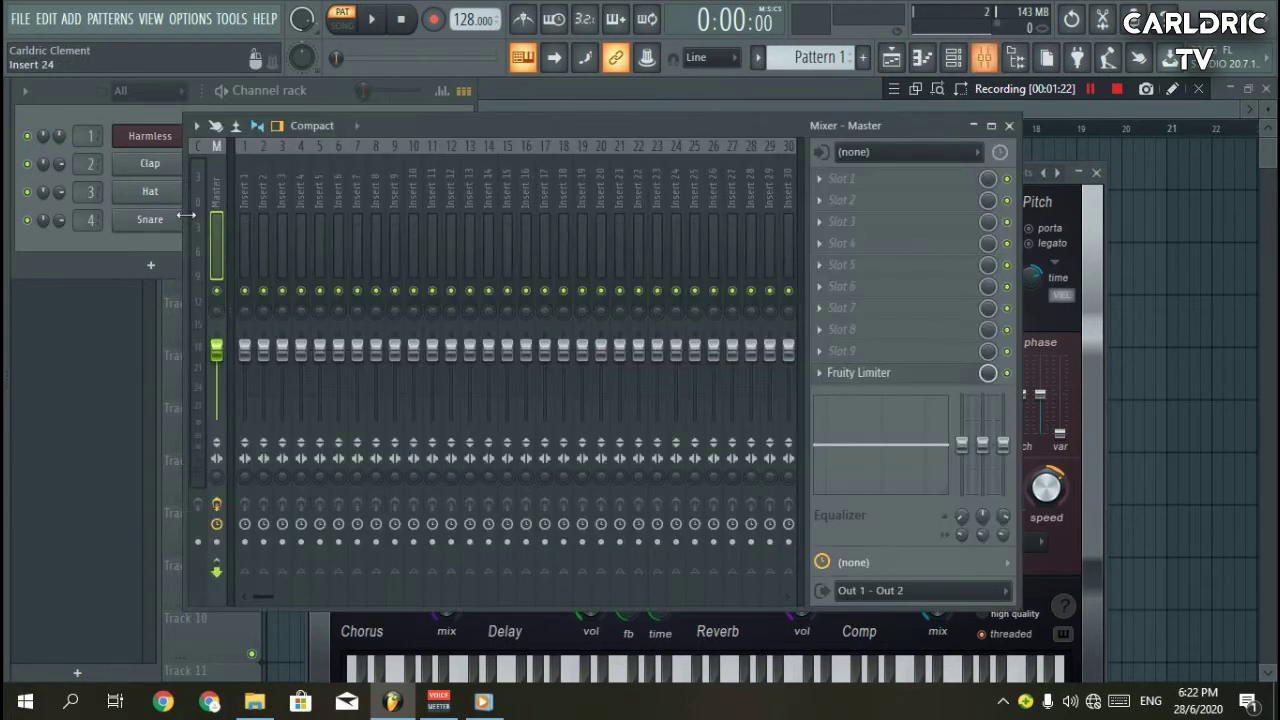
pyautogui.moveTo(862, 372); pyautogui.dragTo(866, 184)
pyautogui.click(821, 180)
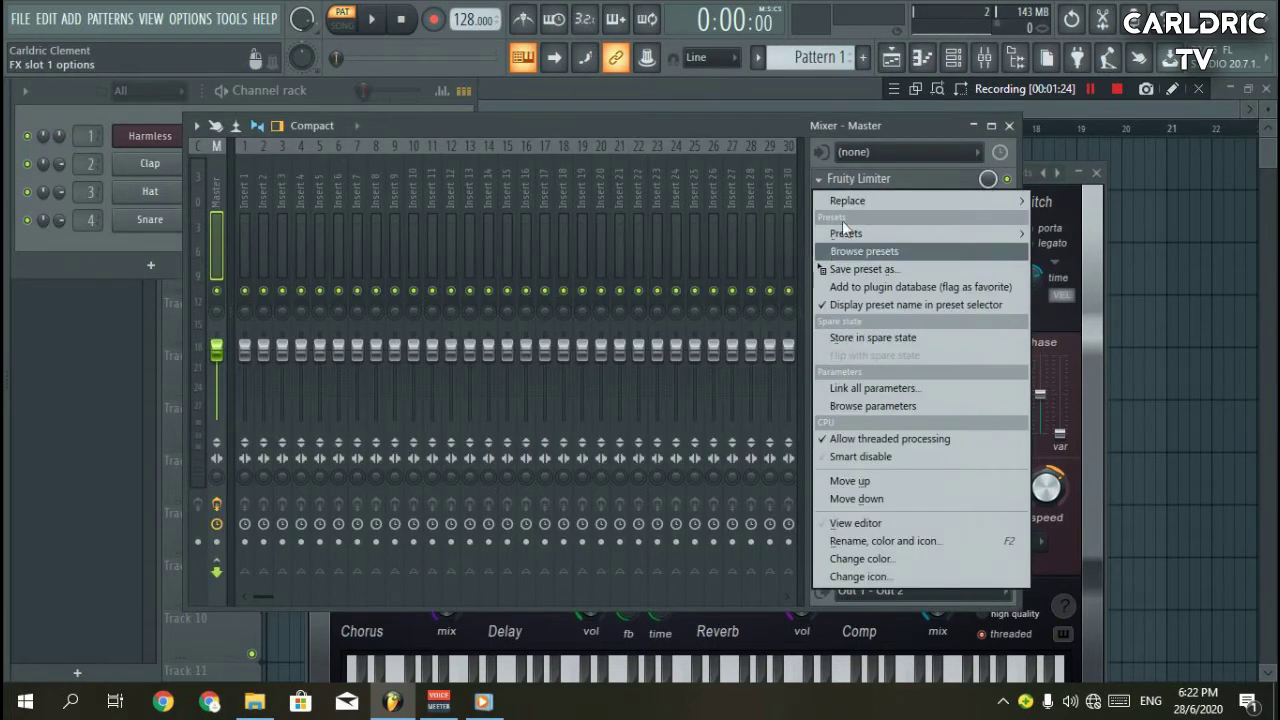
pyautogui.moveTo(847, 200)
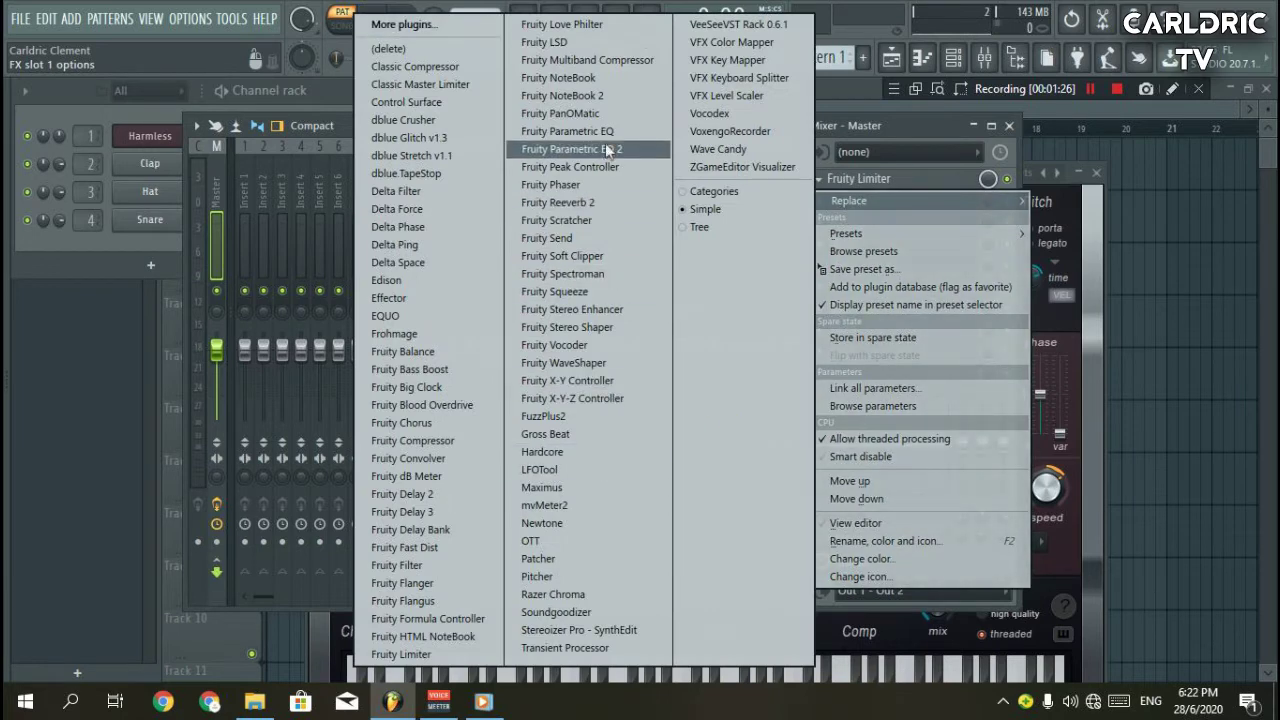
pyautogui.click(453, 84)
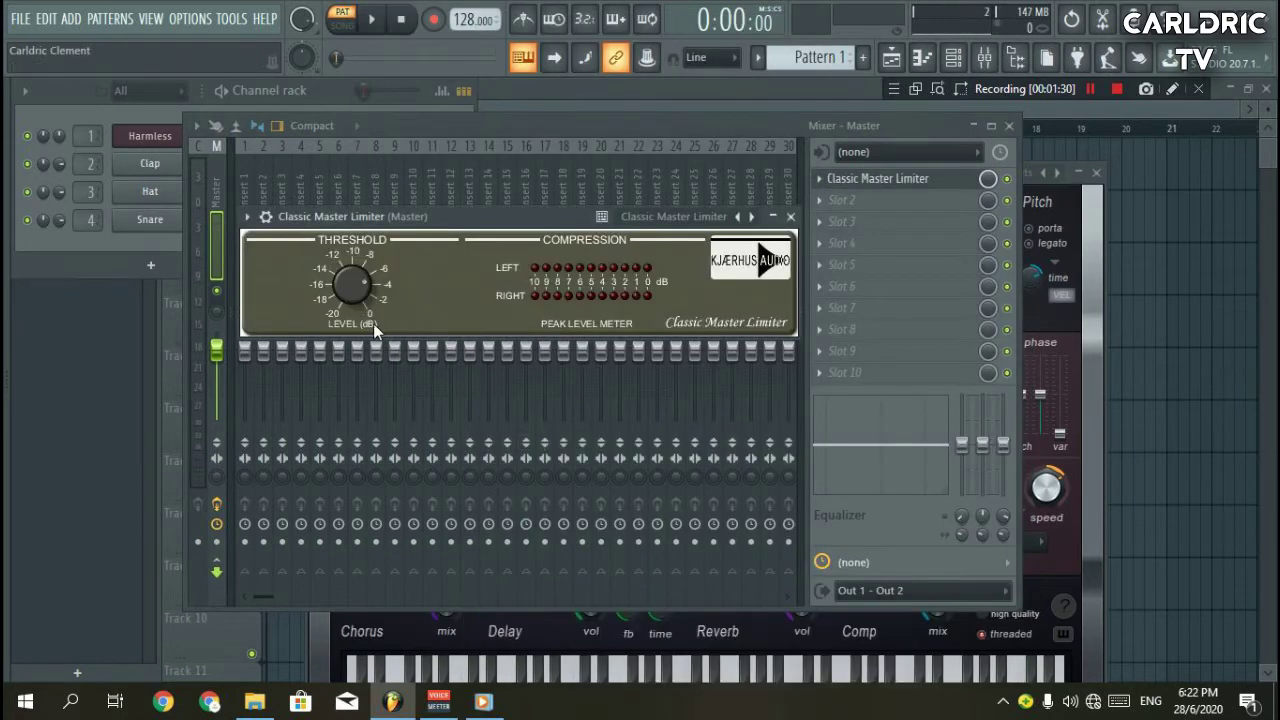
pyautogui.click(790, 216)
pyautogui.click(1009, 125)
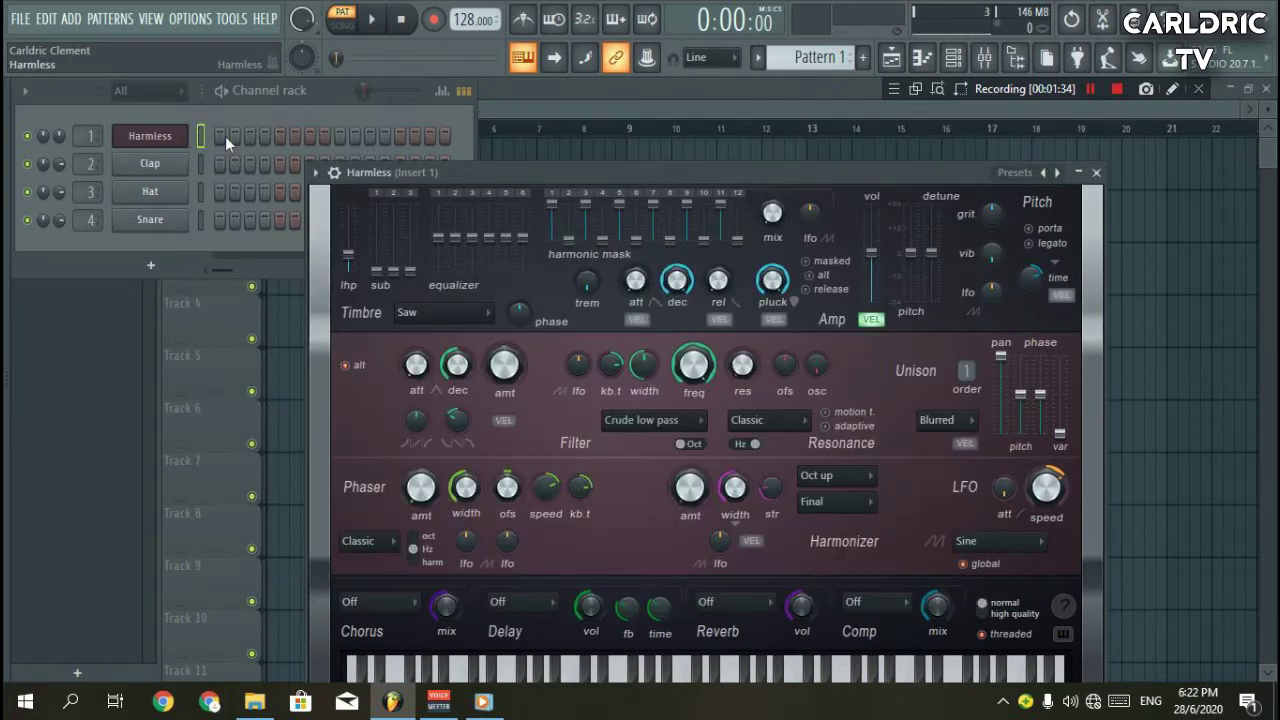
# Open the piano roll of the Harmless channel and draw a half-beat A#5 note at the start of bar 1.
pyautogui.rightClick(225, 136)
pyautogui.click(220, 143)
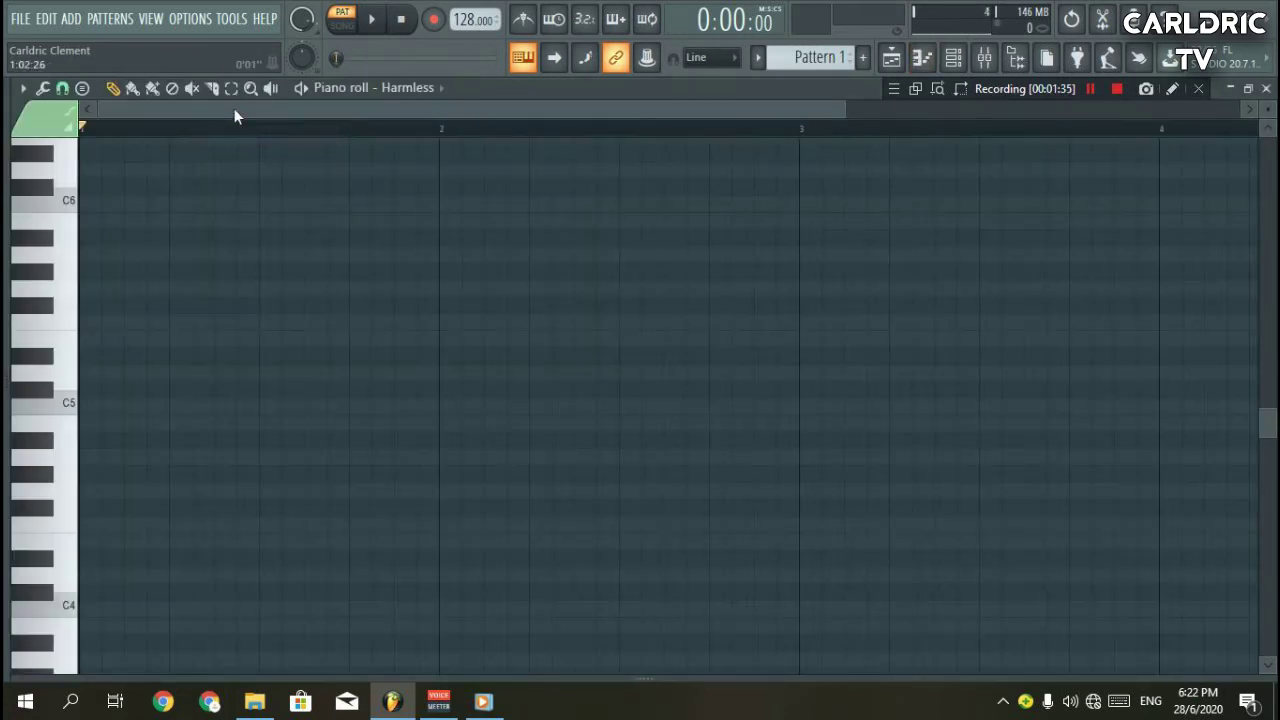
pyautogui.click(112, 88)
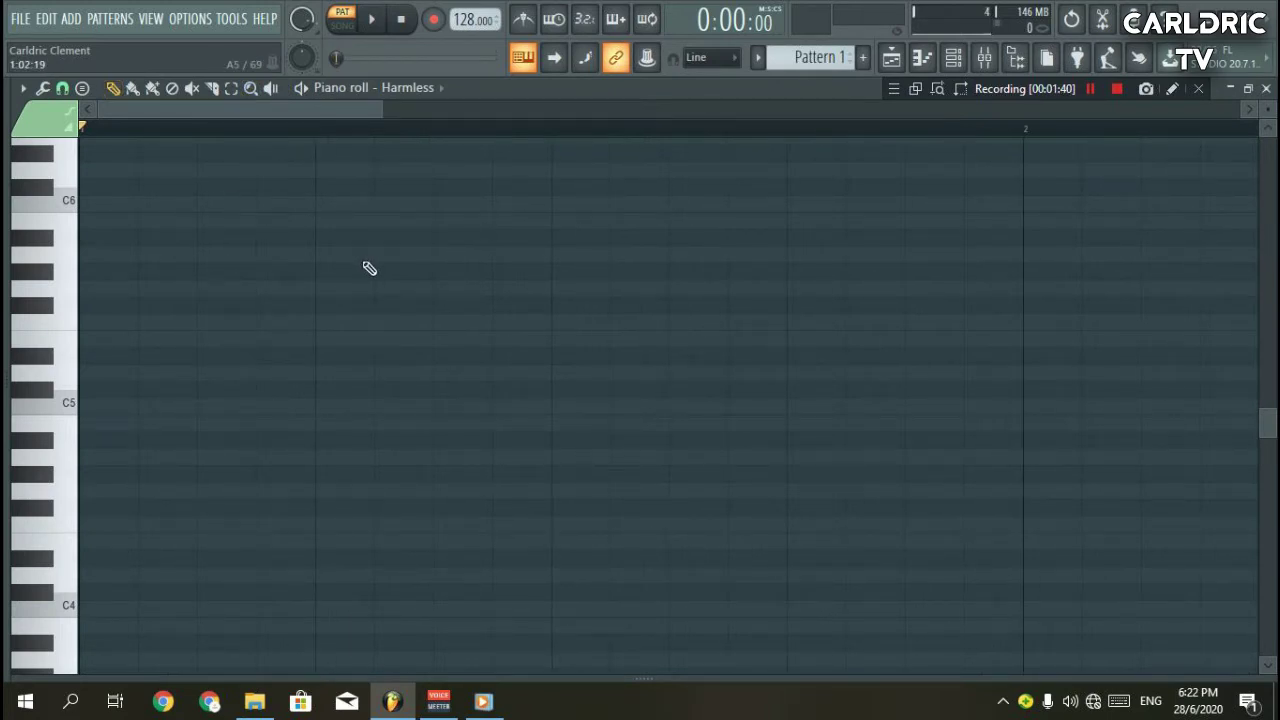
pyautogui.click(330, 292)
pyautogui.rightClick(330, 292)
pyautogui.click(117, 292)
pyautogui.rightClick(117, 292)
pyautogui.click(54, 246)
pyautogui.click(84, 239)
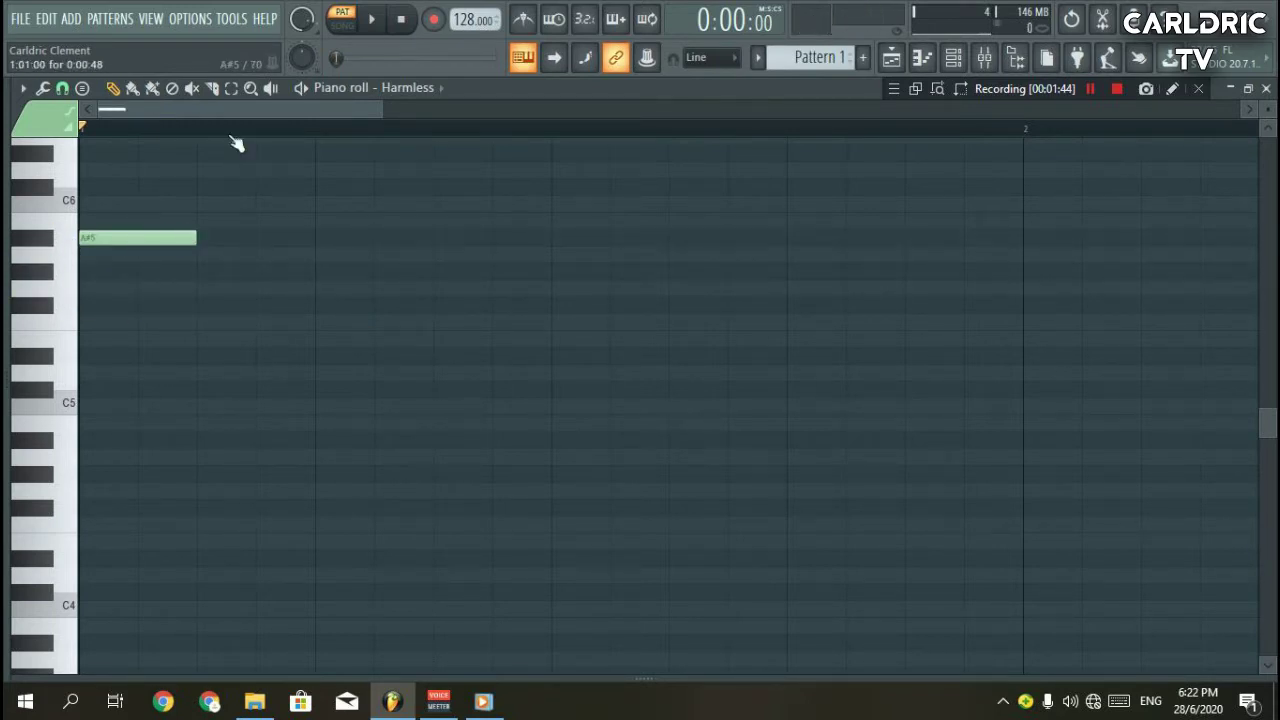
# Add three consecutive A#5 notes after the first one, lasting a half beat, one beat and a half beat.
pyautogui.scroll(-2, 139, 241)
pyautogui.click(156, 242)
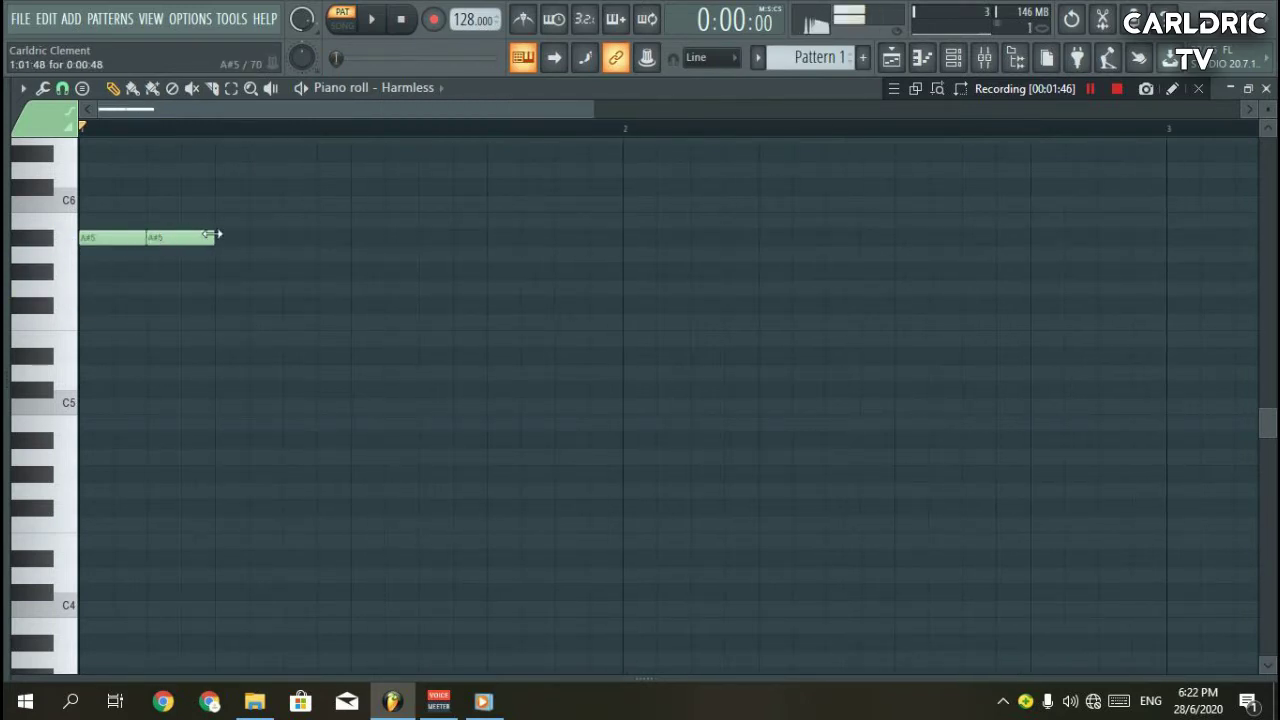
pyautogui.click(220, 238)
pyautogui.moveTo(284, 237); pyautogui.dragTo(388, 239)
pyautogui.click(195, 238)
pyautogui.click(366, 240)
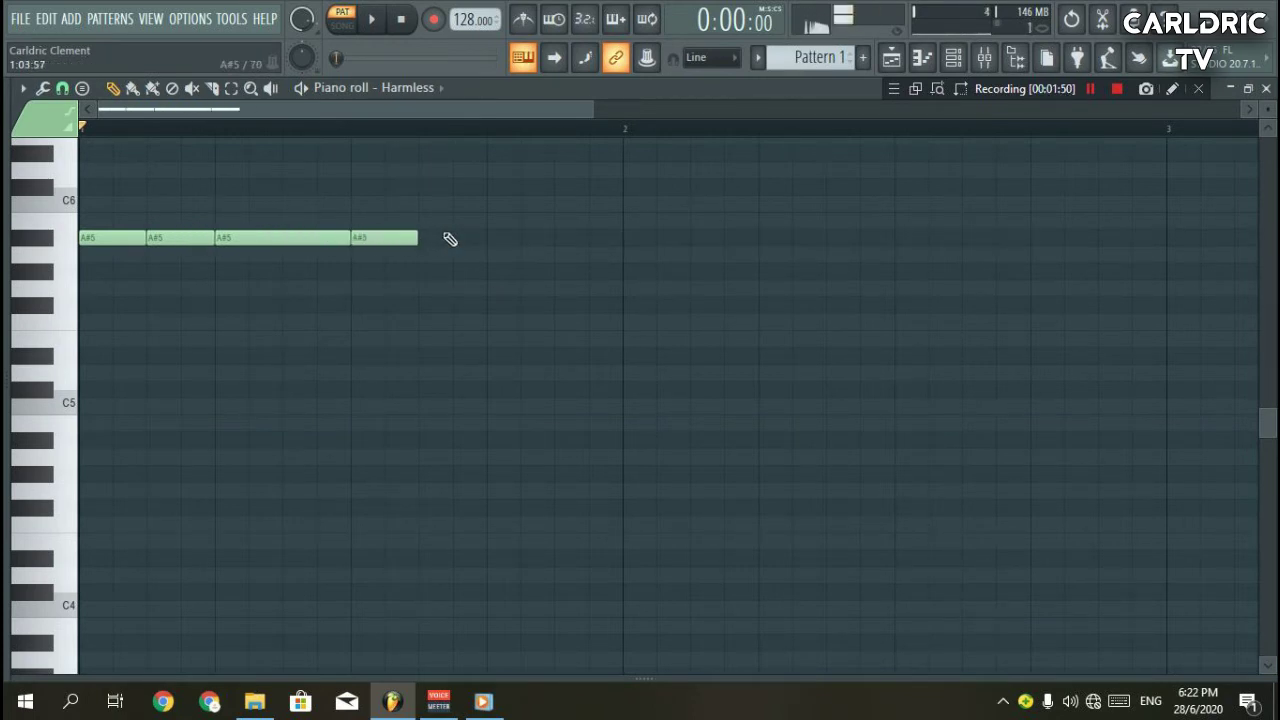
# Continue the A#5 line with two half-beat notes followed by two notes of one and a half beats.
pyautogui.click(450, 238)
pyautogui.click(510, 238)
pyautogui.click(600, 238)
pyautogui.moveTo(608, 238)
pyautogui.mouseDown()
pyautogui.moveTo(574, 238)
pyautogui.moveTo(789, 237)
pyautogui.mouseUp()
pyautogui.click(789, 238)
pyautogui.scroll(-2, 644, 247)
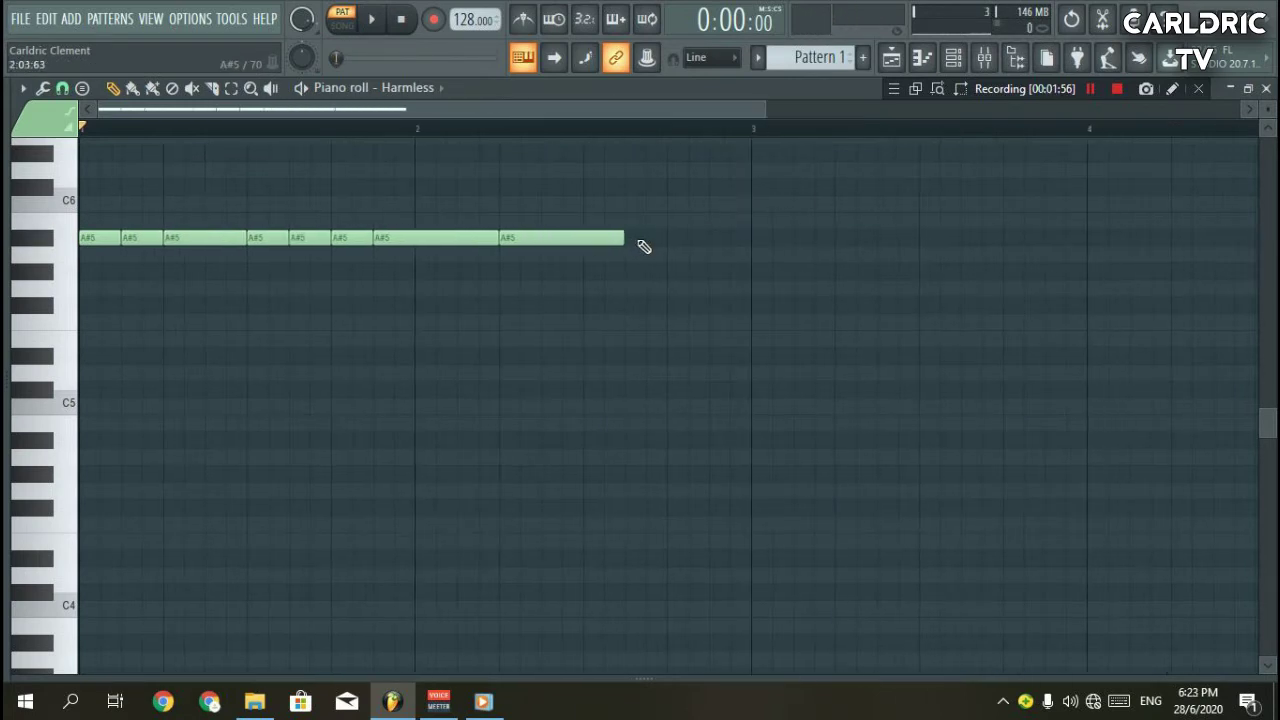
# Complete bar 2 by shortening the last A#5 note to one beat and adding four half-beat A#5 notes, and play back the pattern.
pyautogui.moveTo(620, 238); pyautogui.dragTo(590, 237)
pyautogui.click(612, 238)
pyautogui.click(634, 237)
pyautogui.click(676, 237)
pyautogui.click(716, 254)
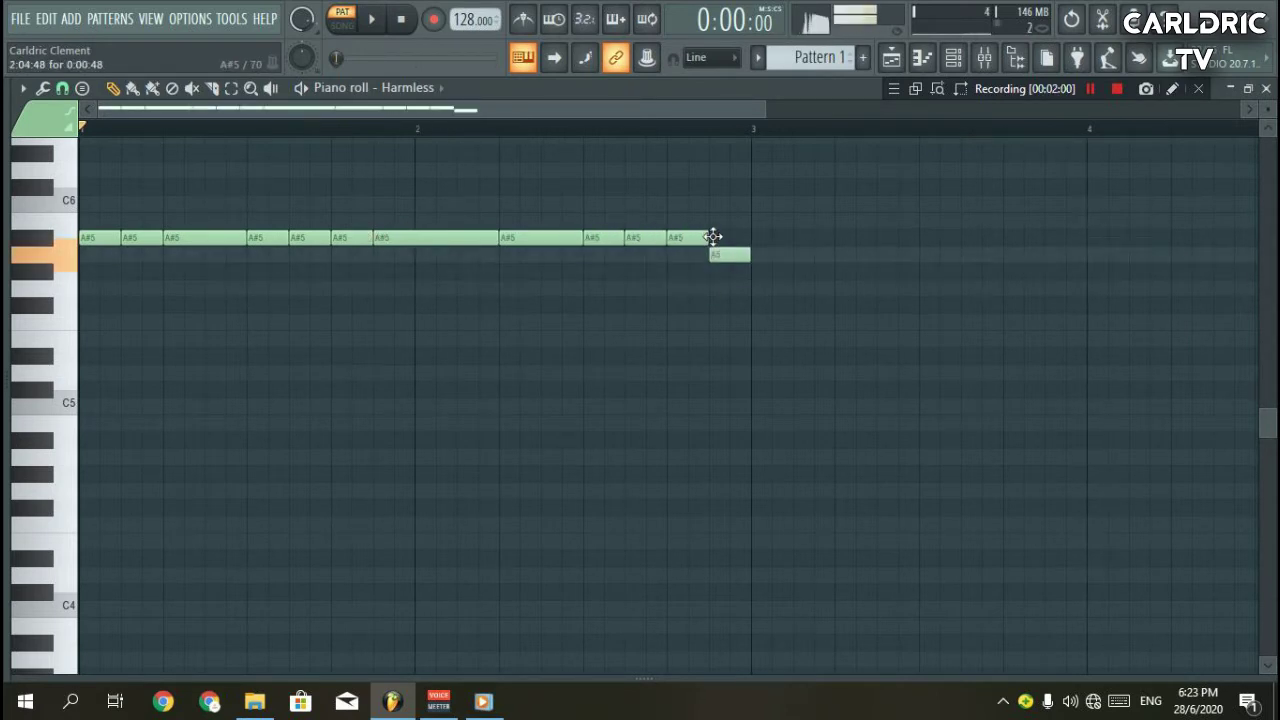
pyautogui.moveTo(712, 236); pyautogui.dragTo(712, 237)
pyautogui.press('space')
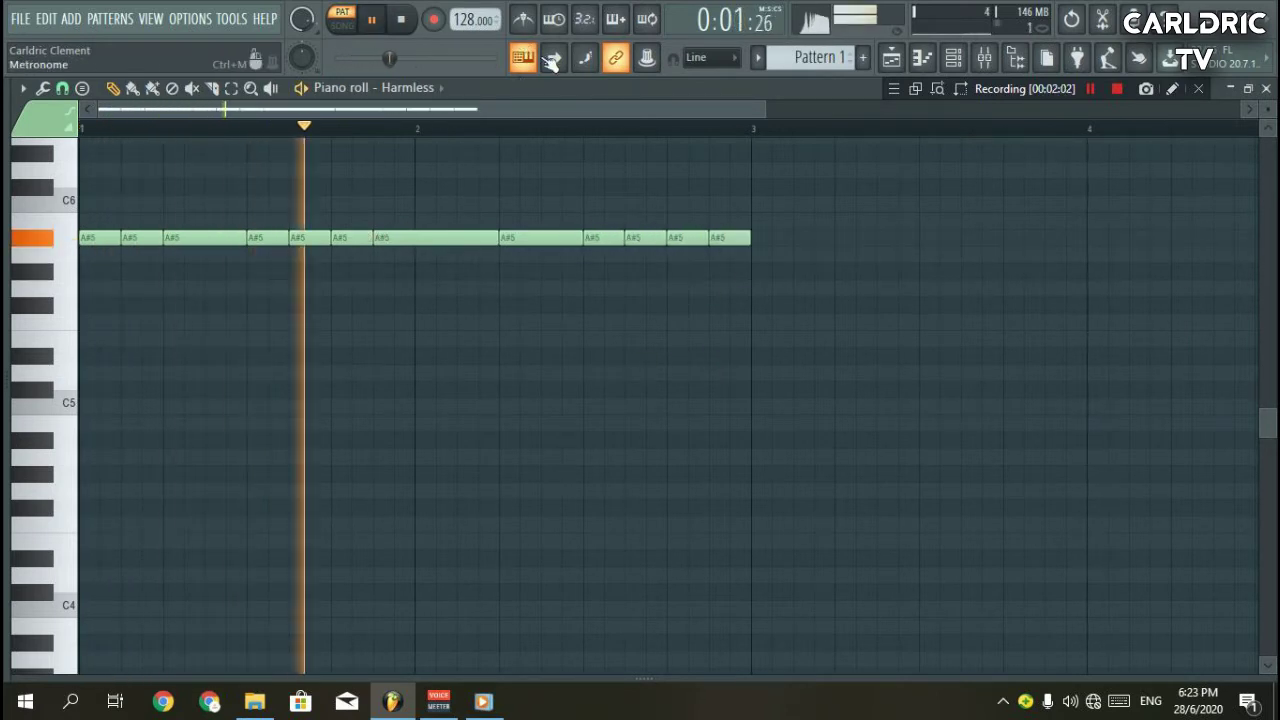
pyautogui.press('space')
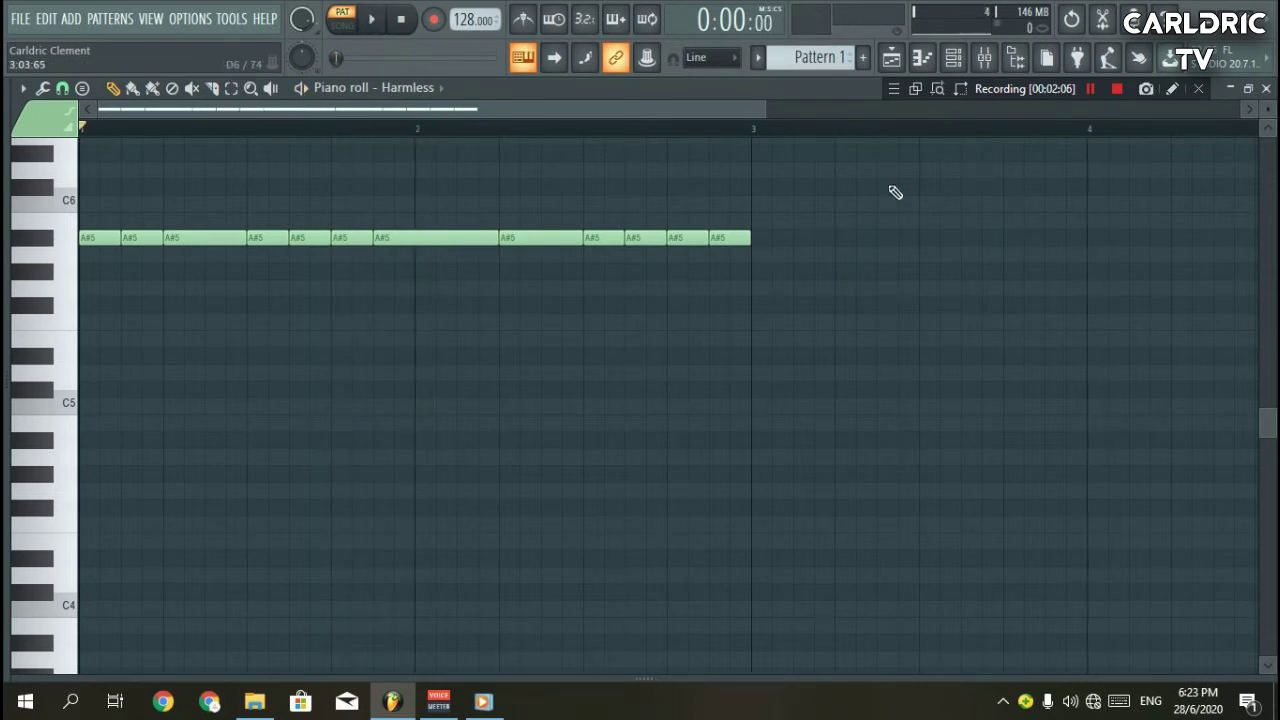
# Add half-beat F5 and D#5 notes beneath each of the first two A#5 notes.
pyautogui.click(95, 322)
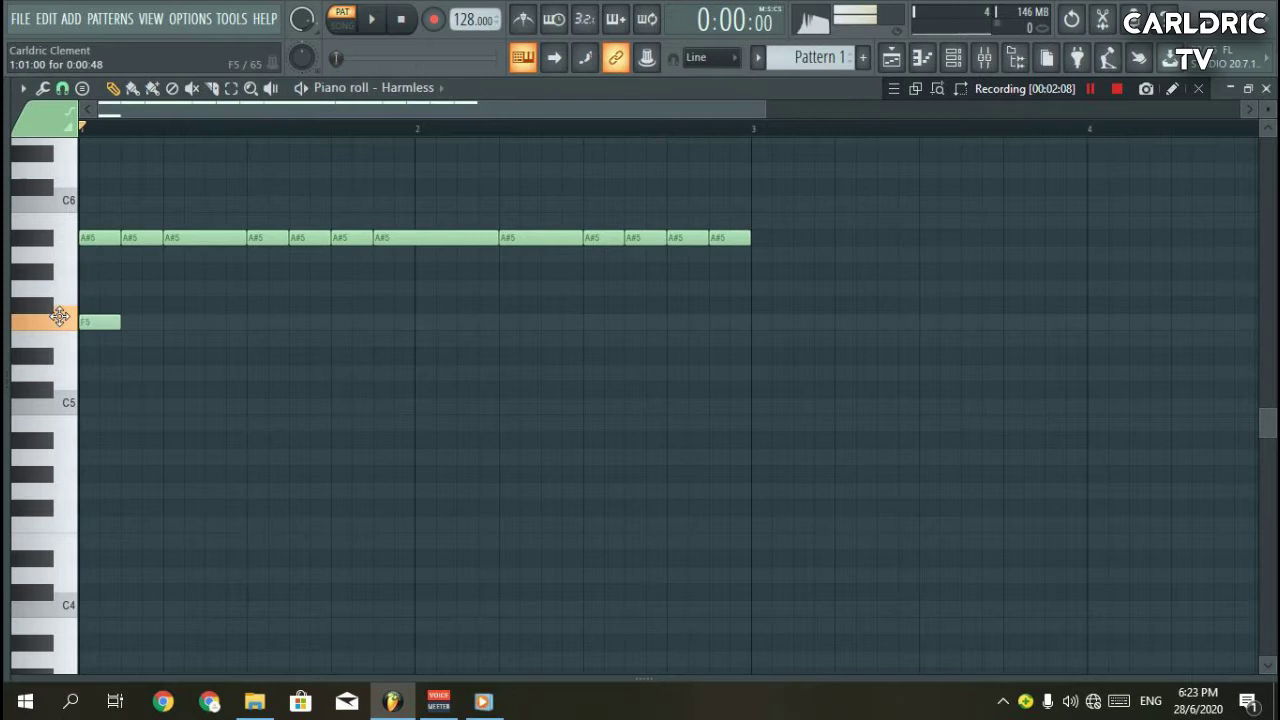
pyautogui.click(92, 356)
pyautogui.click(126, 322)
pyautogui.click(128, 373)
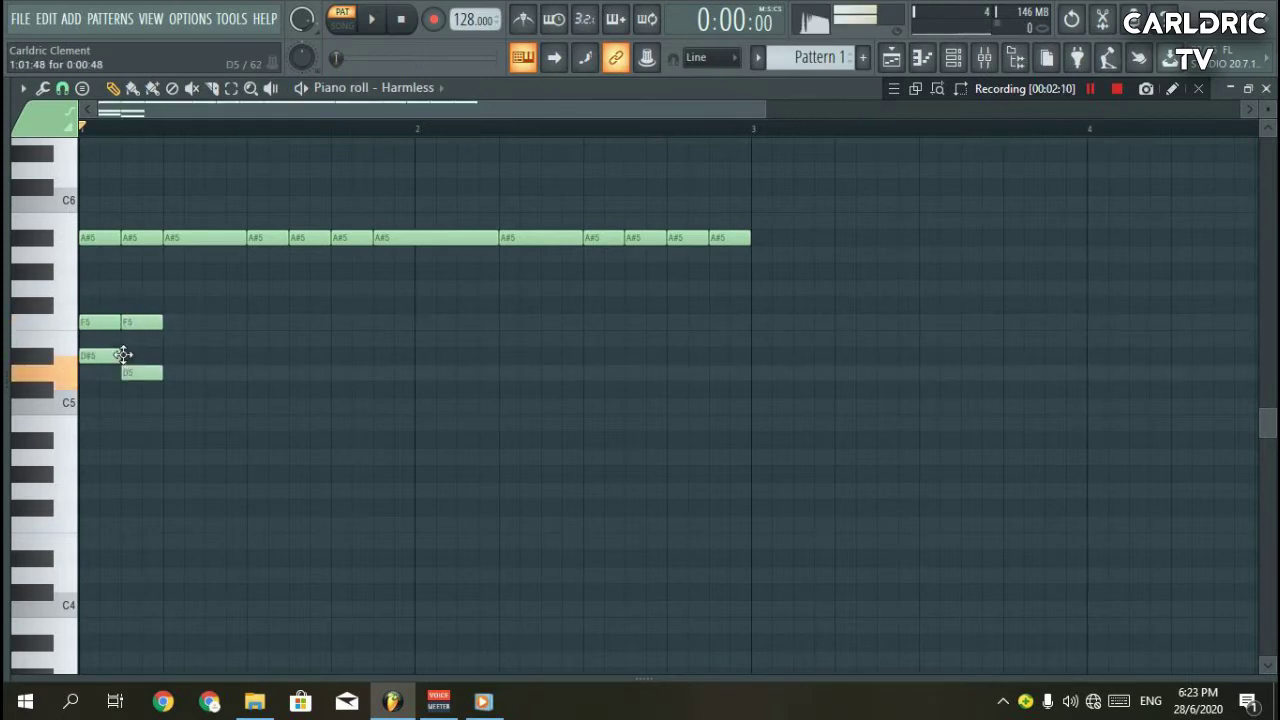
pyautogui.moveTo(138, 374); pyautogui.dragTo(140, 356)
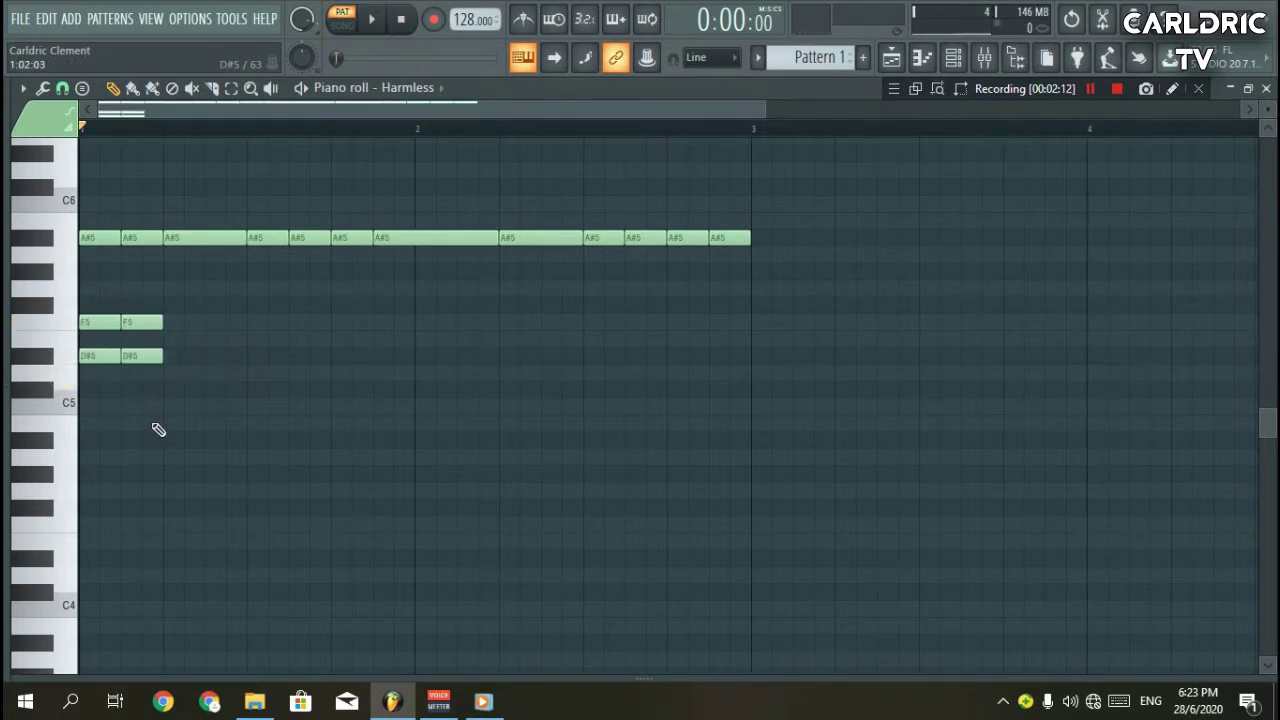
# Audition the lower keys and add two half-beat G#3 bass notes under the first two chords.
pyautogui.moveTo(55, 551); pyautogui.dragTo(60, 667)
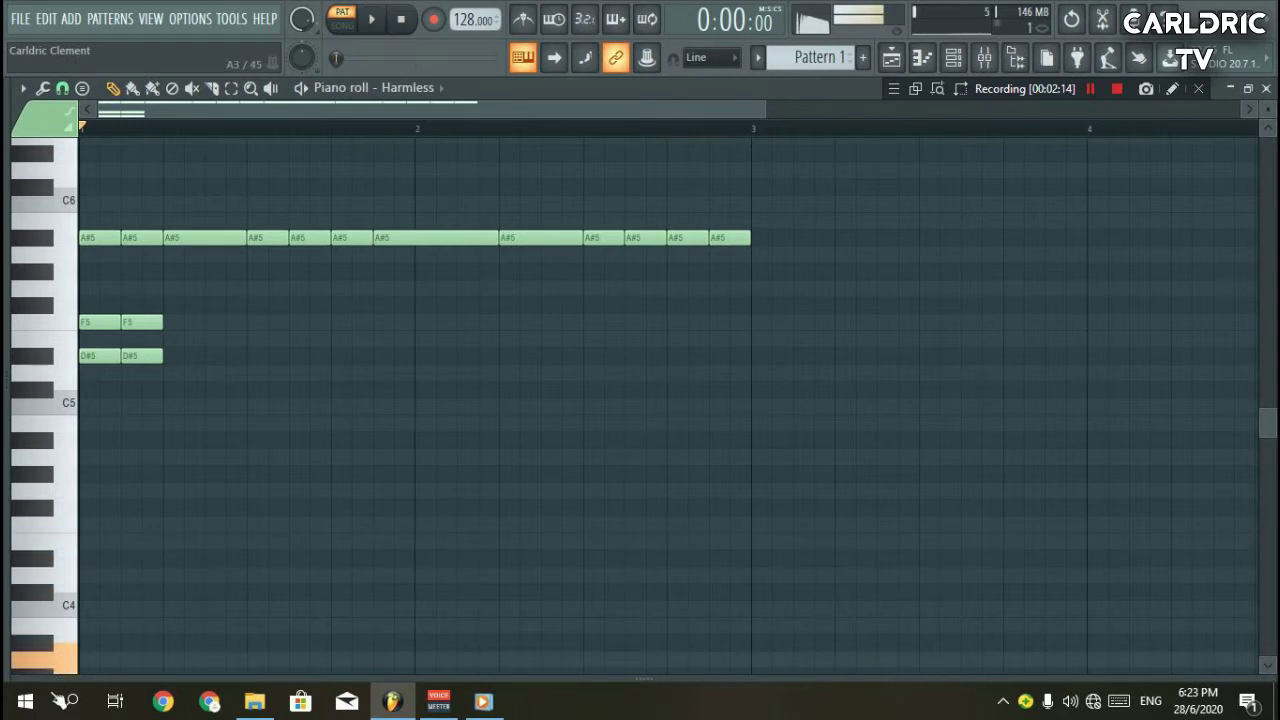
pyautogui.scroll(-1, 45, 655)
pyautogui.click(100, 612)
pyautogui.click(126, 612)
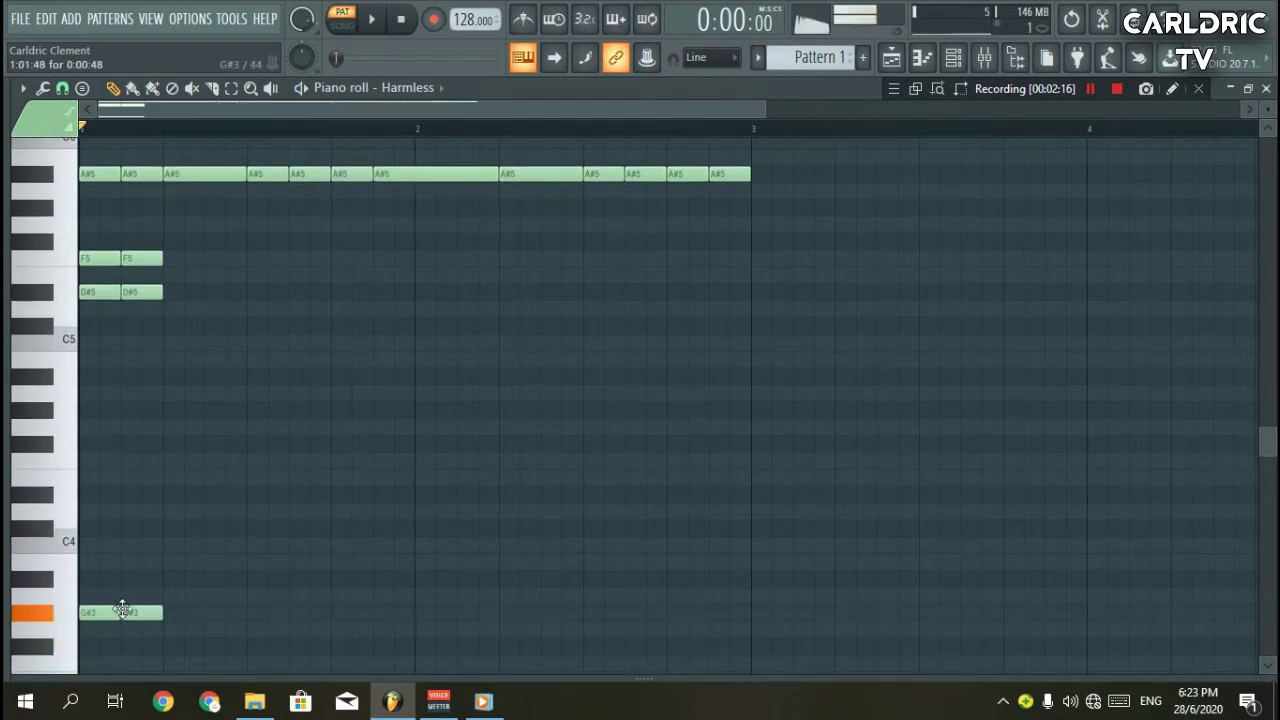
# Add one-beat G#3, D#5 and F5 notes beneath the third A#5 note.
pyautogui.click(171, 612)
pyautogui.moveTo(207, 612); pyautogui.dragTo(288, 612)
pyautogui.click(176, 292)
pyautogui.click(177, 259)
# Continue the G#3 bass line with three half-beat notes under the fourth, fifth and sixth A#5 notes of bar 1.
pyautogui.click(268, 612)
pyautogui.click(290, 612)
pyautogui.click(329, 612)
pyautogui.click(350, 612)
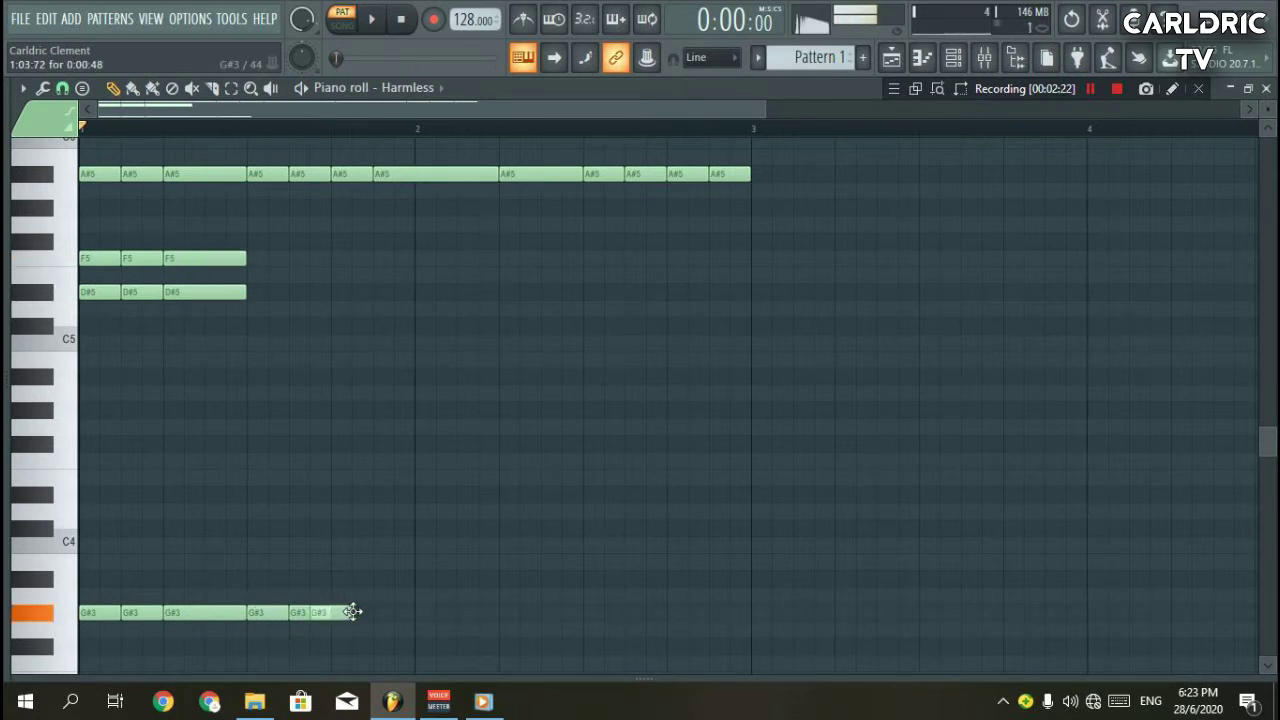
pyautogui.click(352, 612)
# Add a C4 bass note under the long A#5 note crossing into bar 2, and shorten both notes to one beat.
pyautogui.click(385, 530)
pyautogui.moveTo(385, 530); pyautogui.dragTo(505, 544)
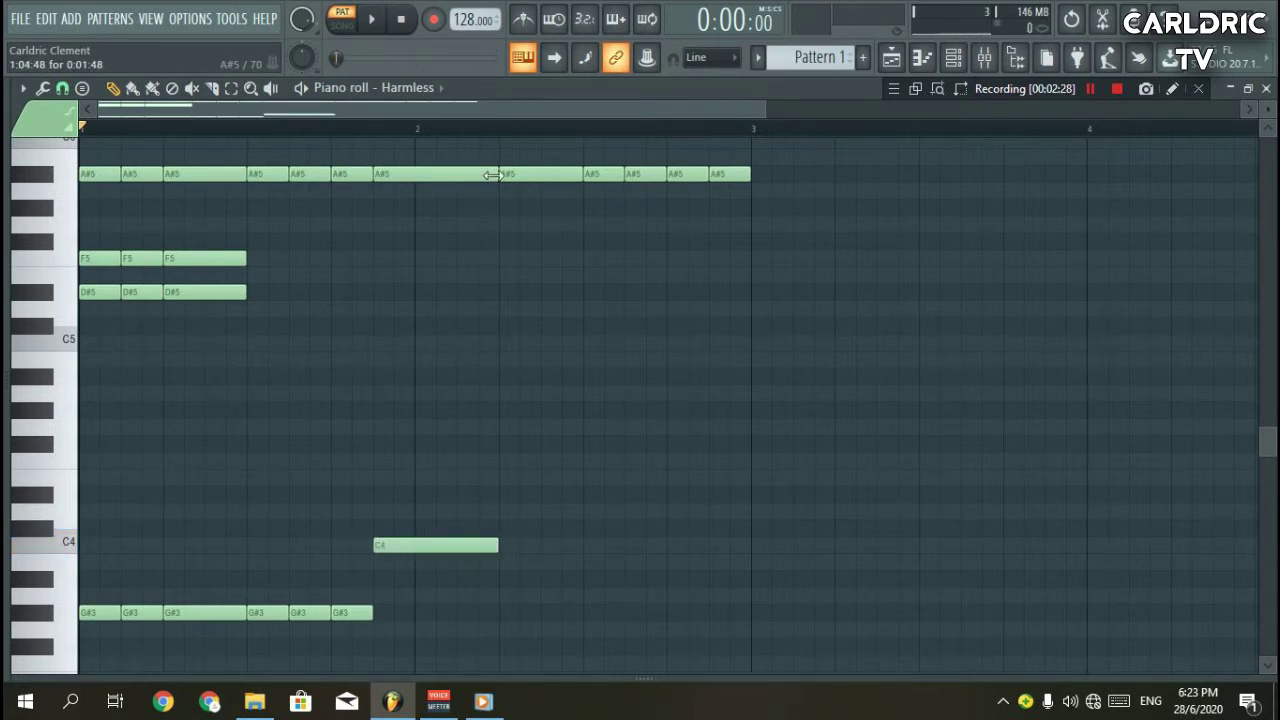
pyautogui.moveTo(493, 175); pyautogui.dragTo(456, 175)
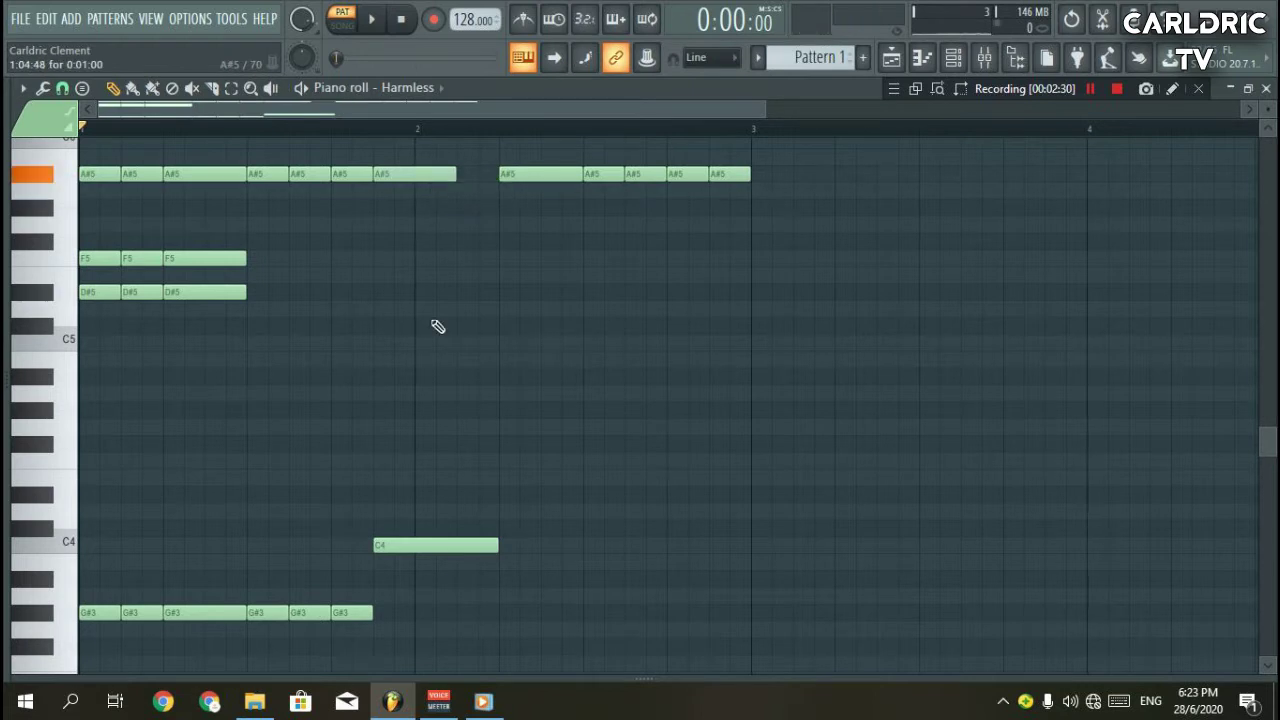
pyautogui.moveTo(497, 545); pyautogui.dragTo(456, 545)
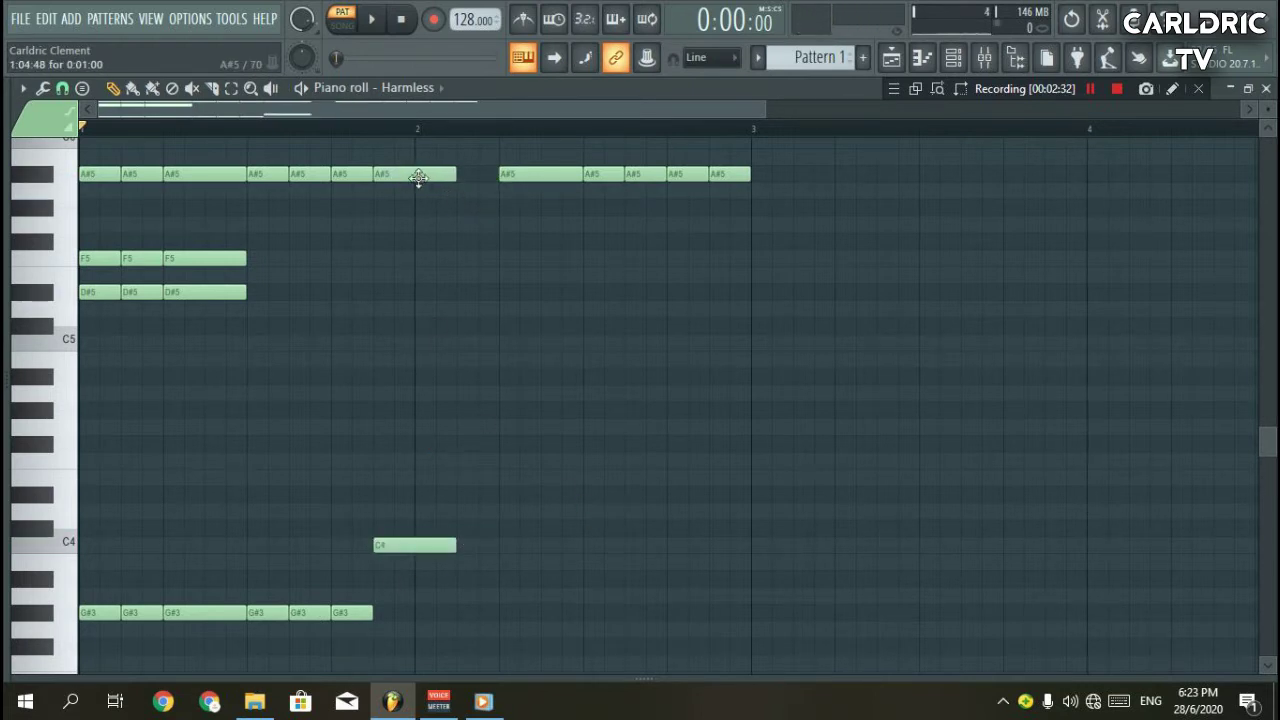
# Fill the chord above the first C4 with F5 and D5, and add one-beat F5, D5 and C4 notes under the next A#5.
pyautogui.moveTo(369, 291); pyautogui.dragTo(369, 323)
pyautogui.click(500, 260)
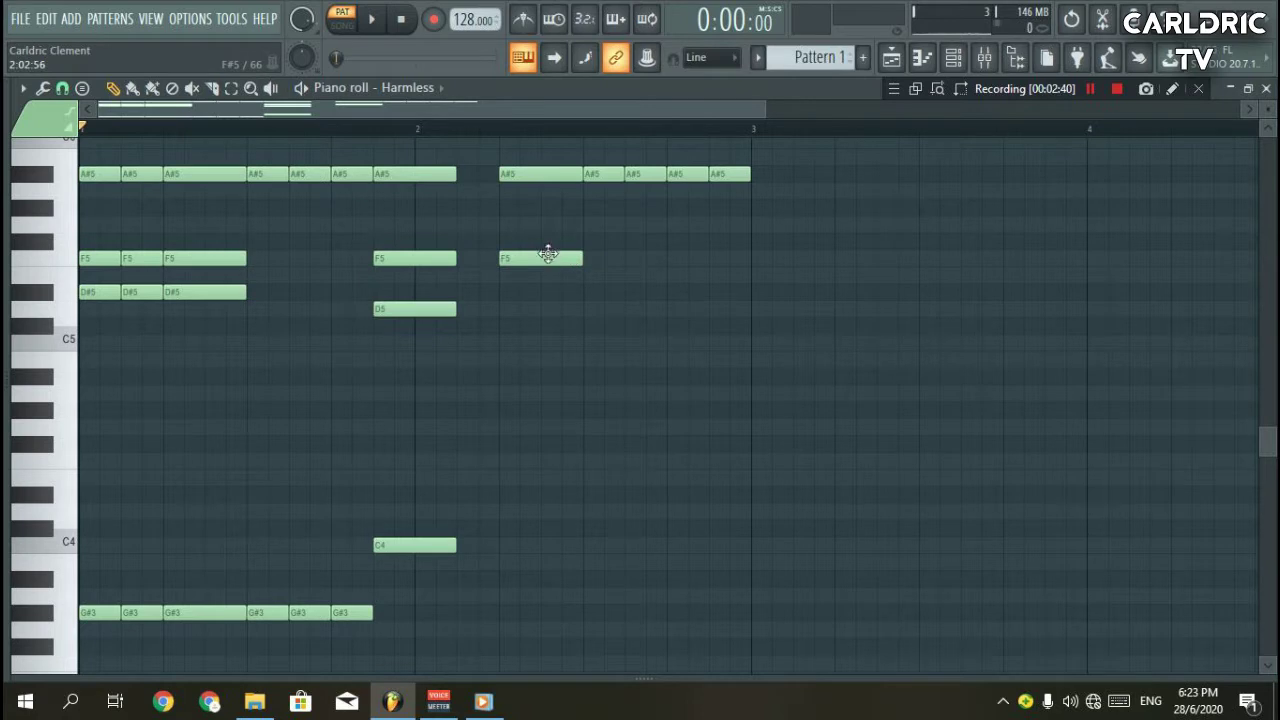
pyautogui.click(503, 309)
pyautogui.click(504, 544)
# Add four half-beat C4 notes under the last four A#5 notes of bar 2 and a half-beat D5 under the first of them.
pyautogui.click(595, 528)
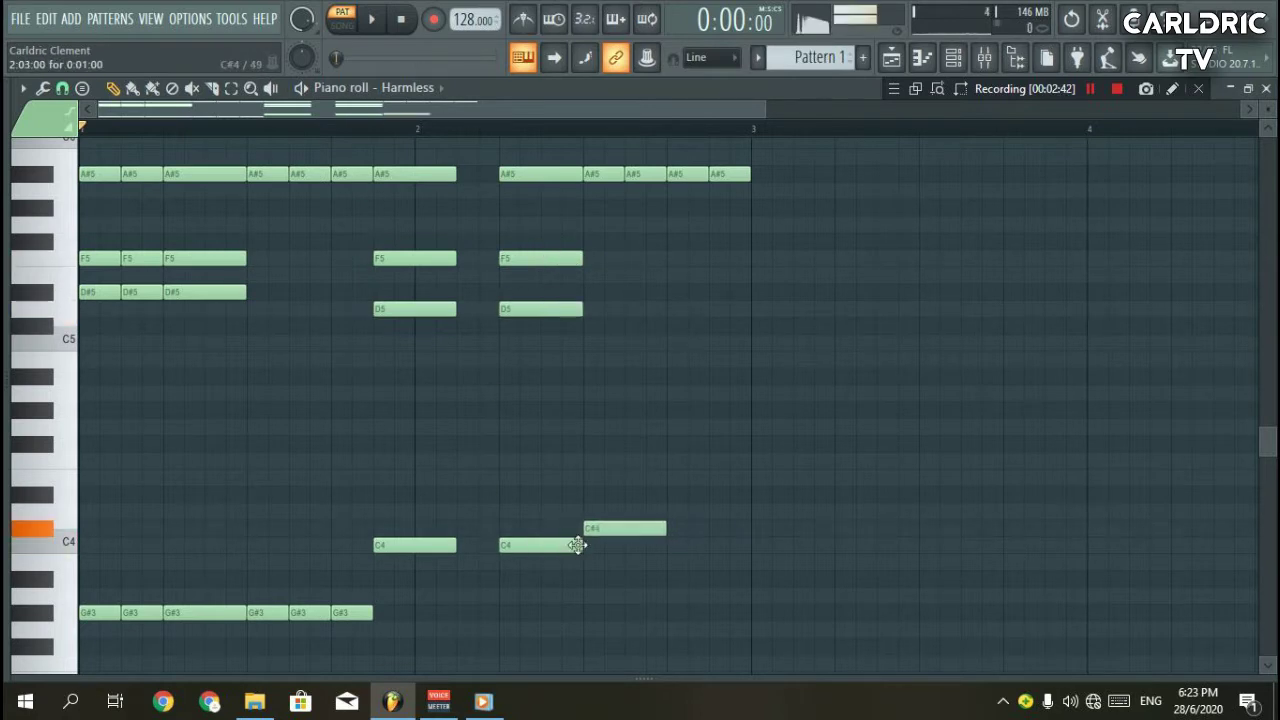
pyautogui.moveTo(578, 545); pyautogui.dragTo(582, 546)
pyautogui.moveTo(663, 546); pyautogui.dragTo(621, 547)
pyautogui.click(628, 549)
pyautogui.click(681, 548)
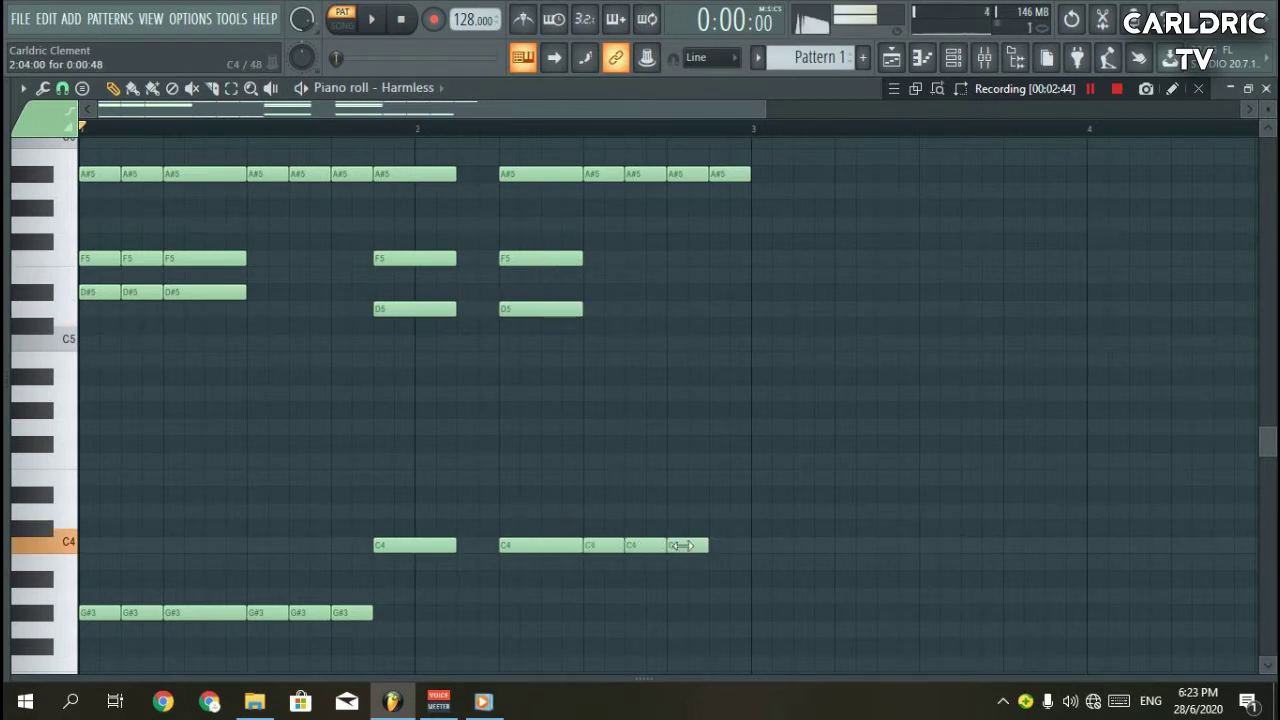
pyautogui.click(711, 545)
pyautogui.click(598, 309)
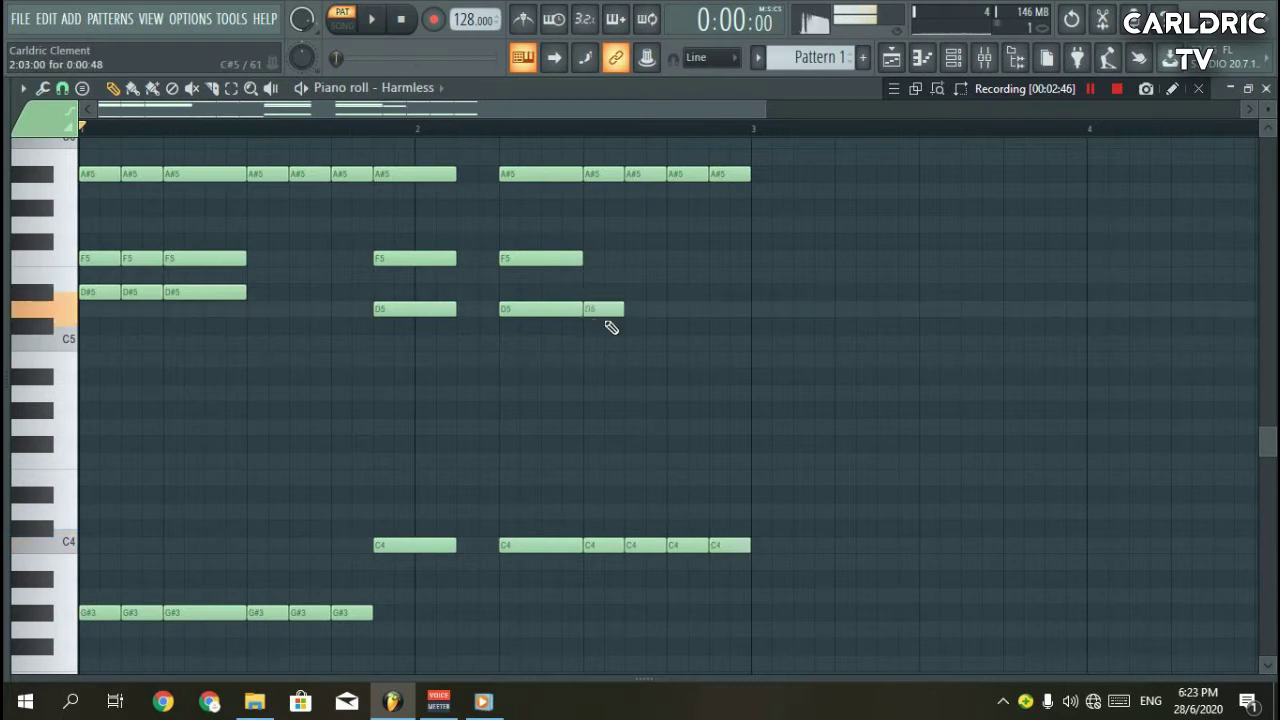
# Play the complete eight-bar chord pattern from its start.
pyautogui.click(1093, 89)
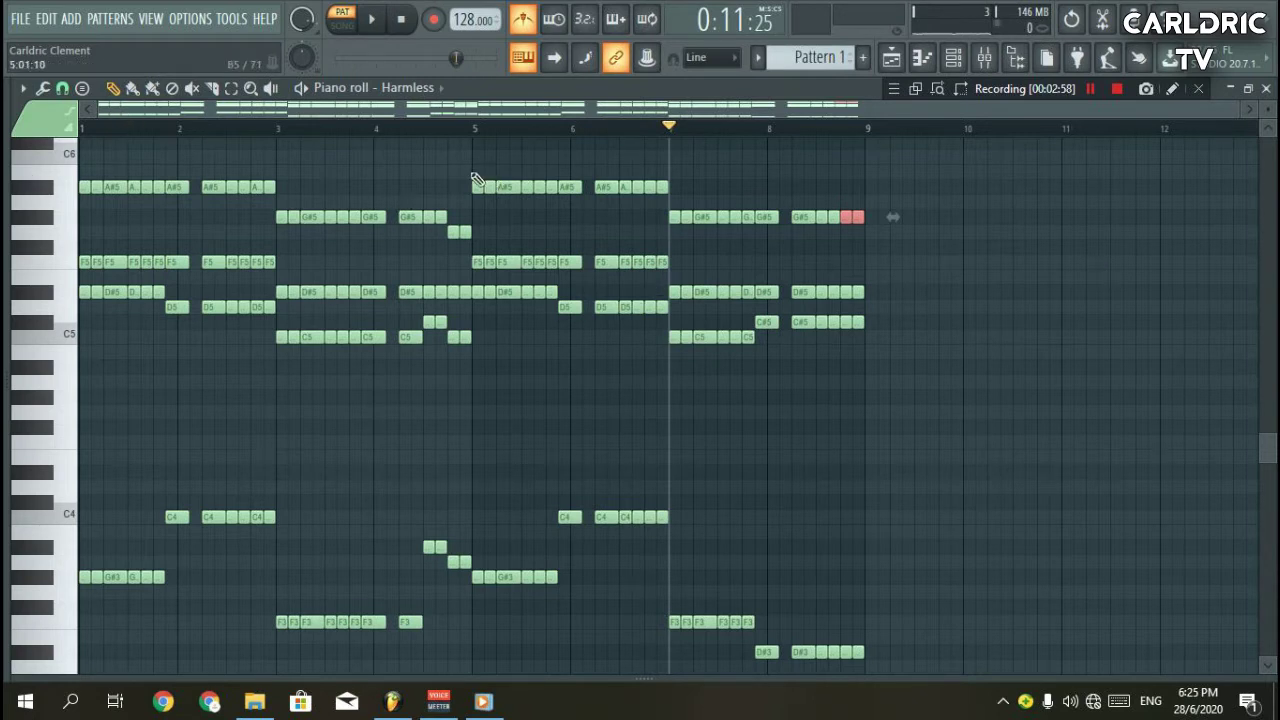
pyautogui.press('space')
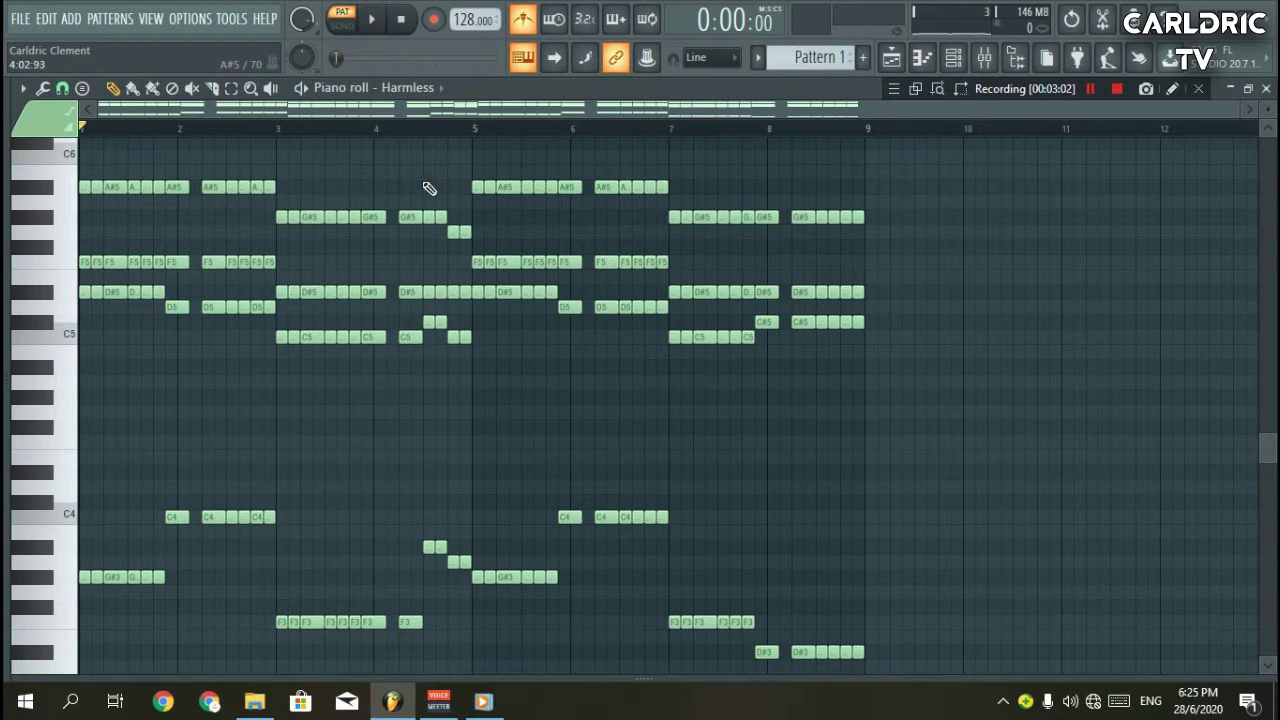
pyautogui.press('space')
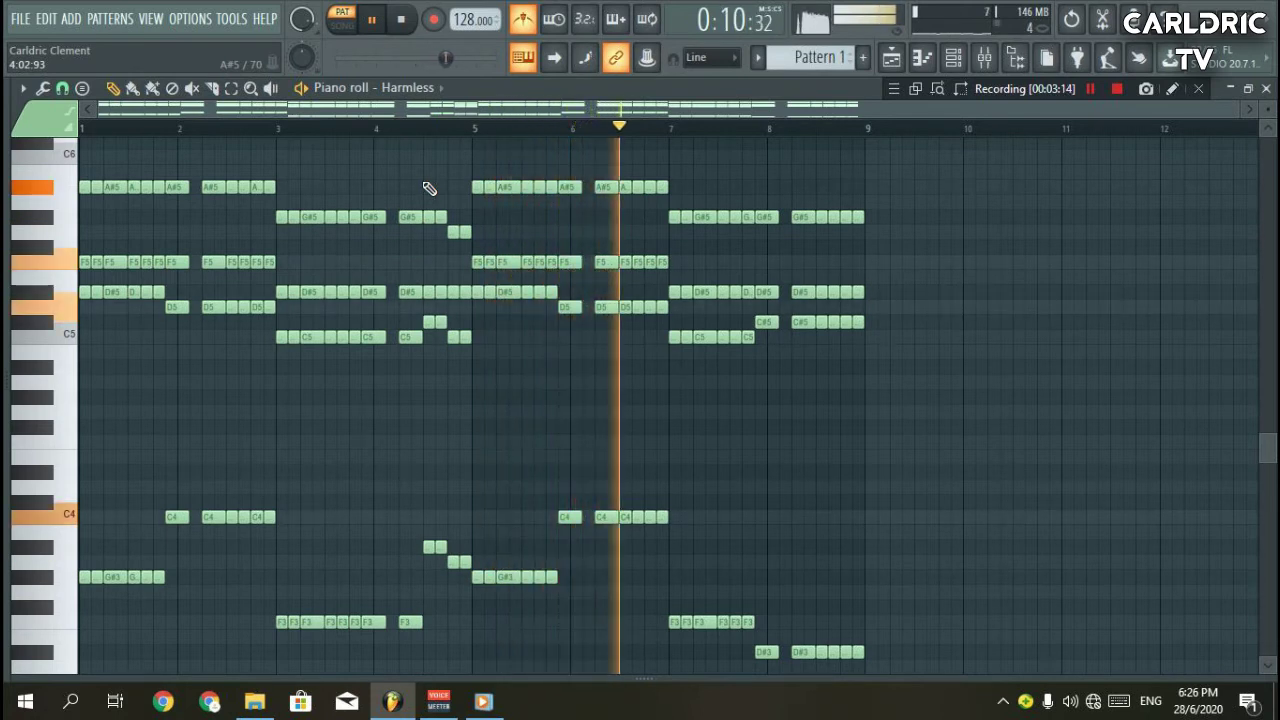
# Stop playback, return to the playlist and place Pattern 1 at bar 1 on Track 1.
pyautogui.click(1249, 89)
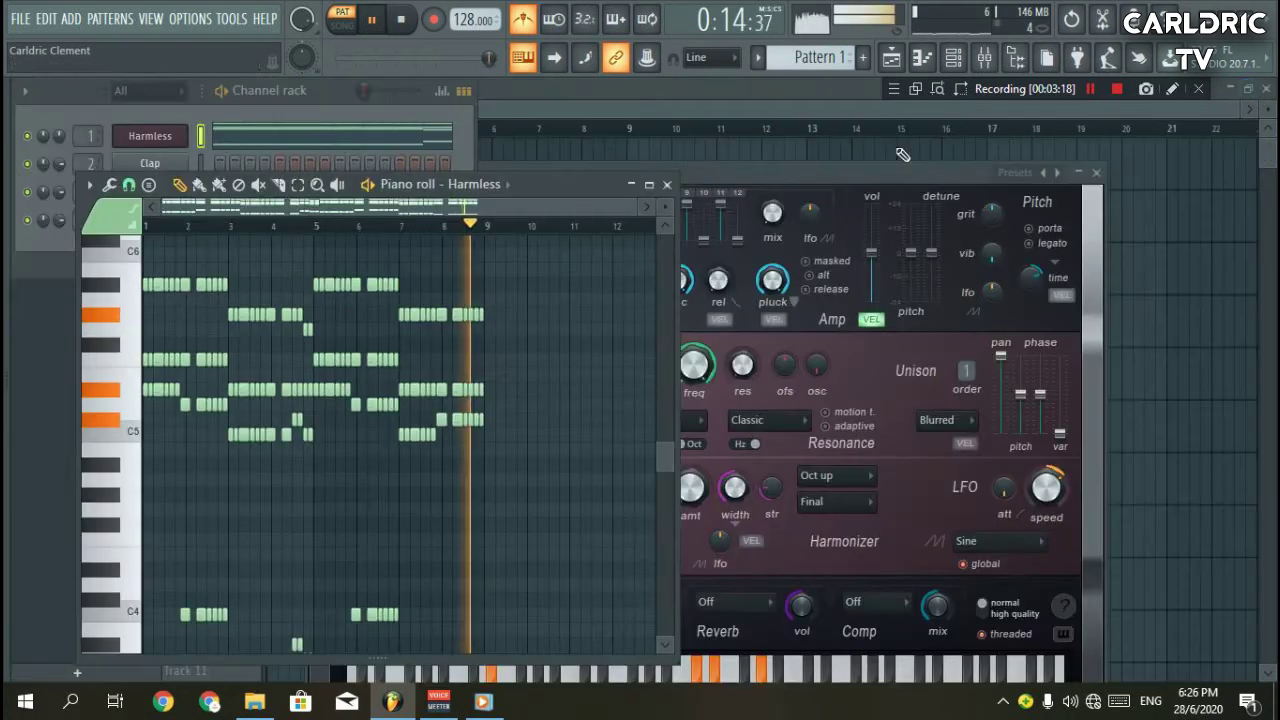
pyautogui.press('space')
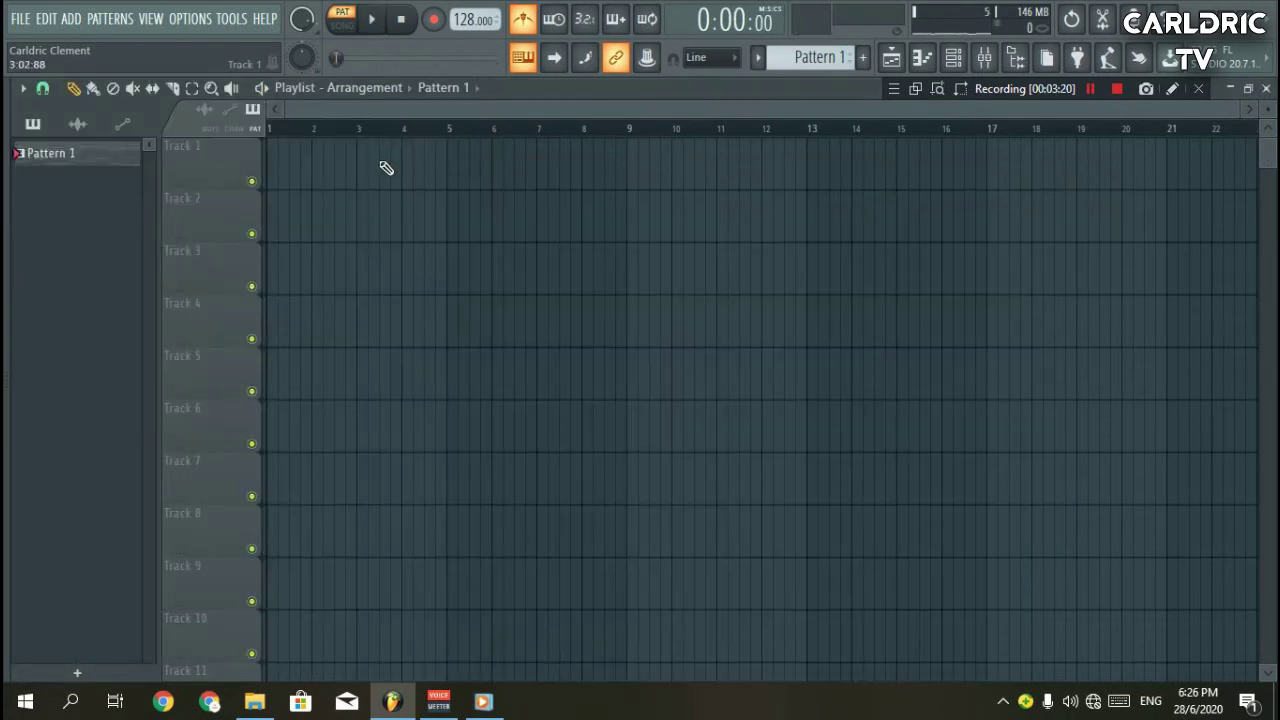
pyautogui.click(386, 168)
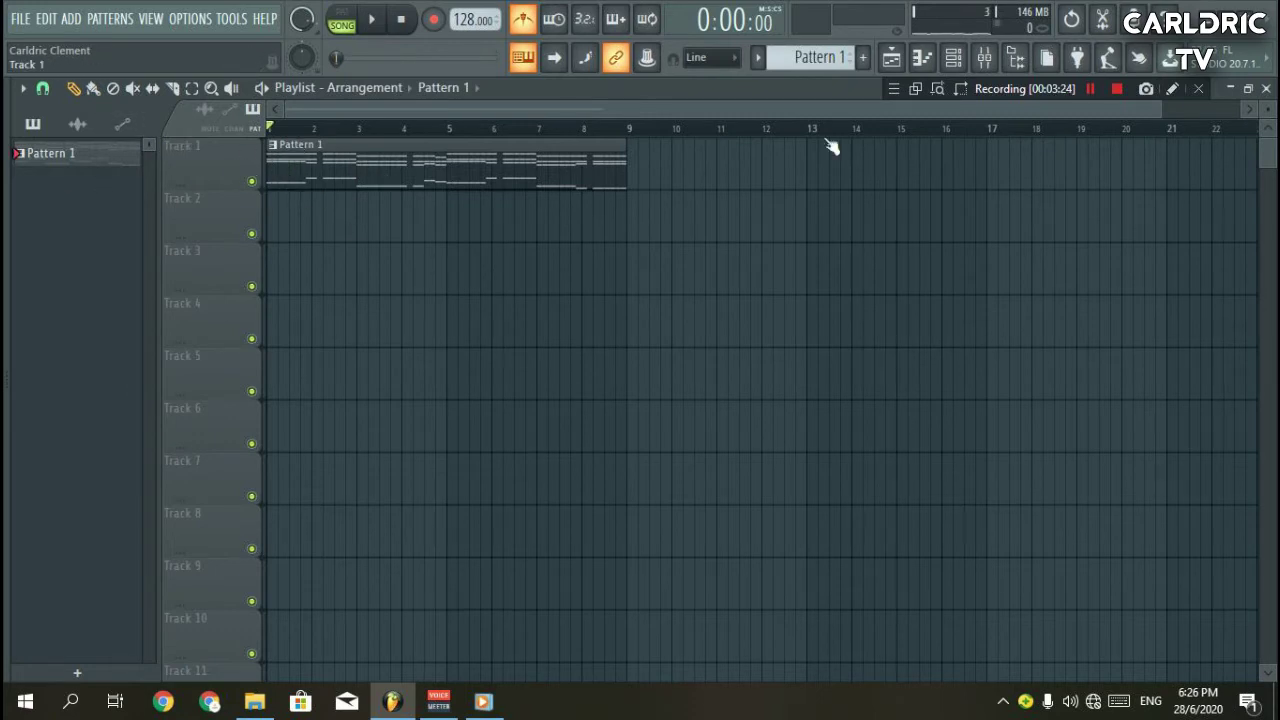
# Route the Harmless channel to mixer insert 1 and load Patcher in that insert's first effect slot.
pyautogui.click(984, 57)
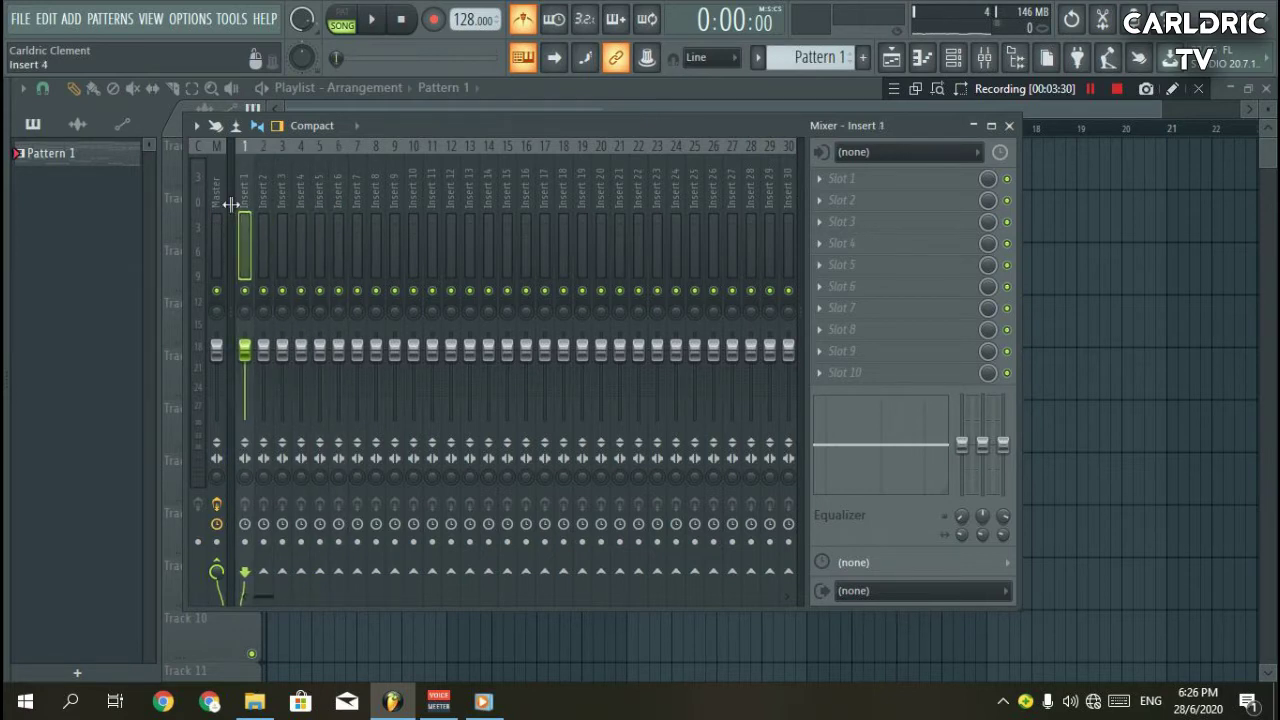
pyautogui.hotkey('ctrl', 'l')
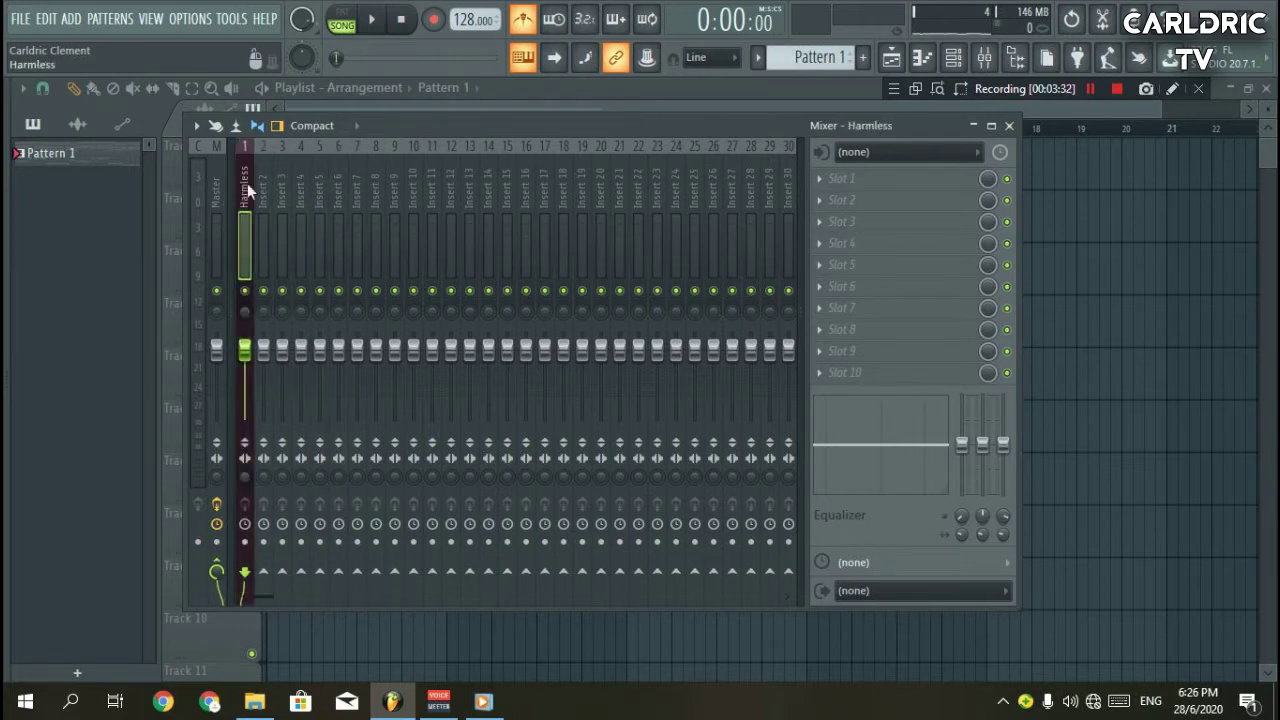
pyautogui.click(848, 178)
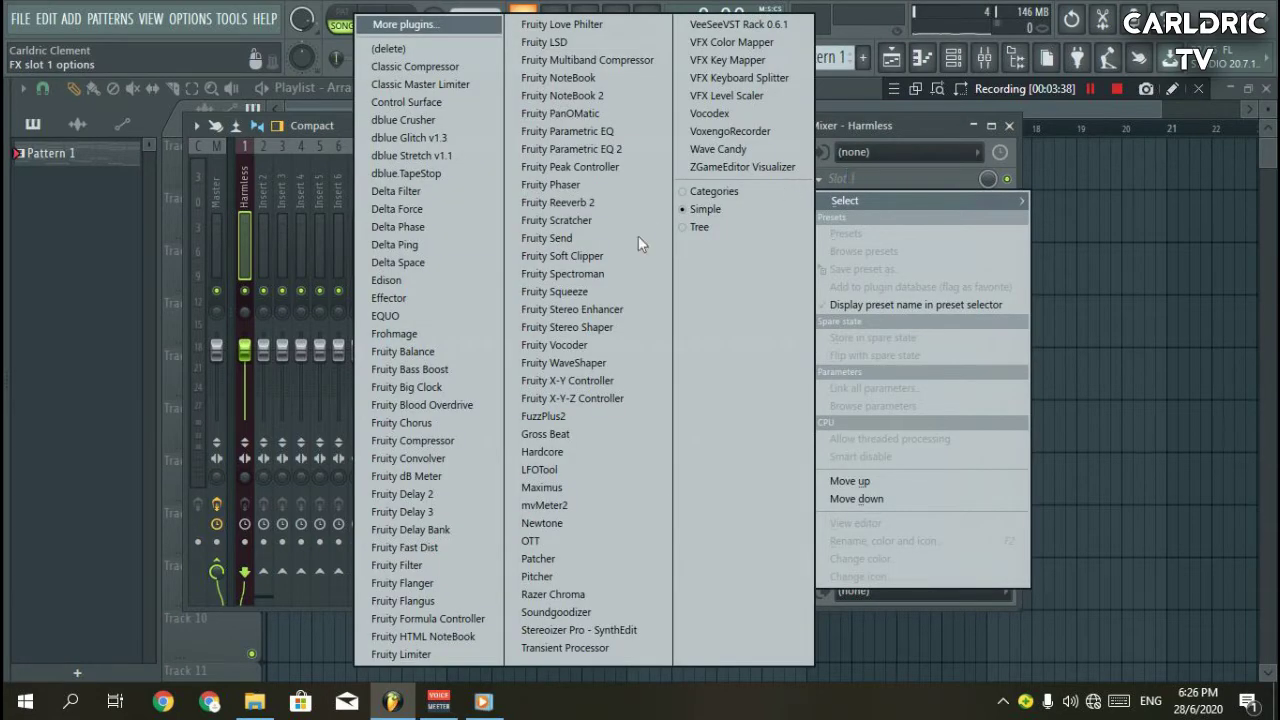
pyautogui.click(555, 557)
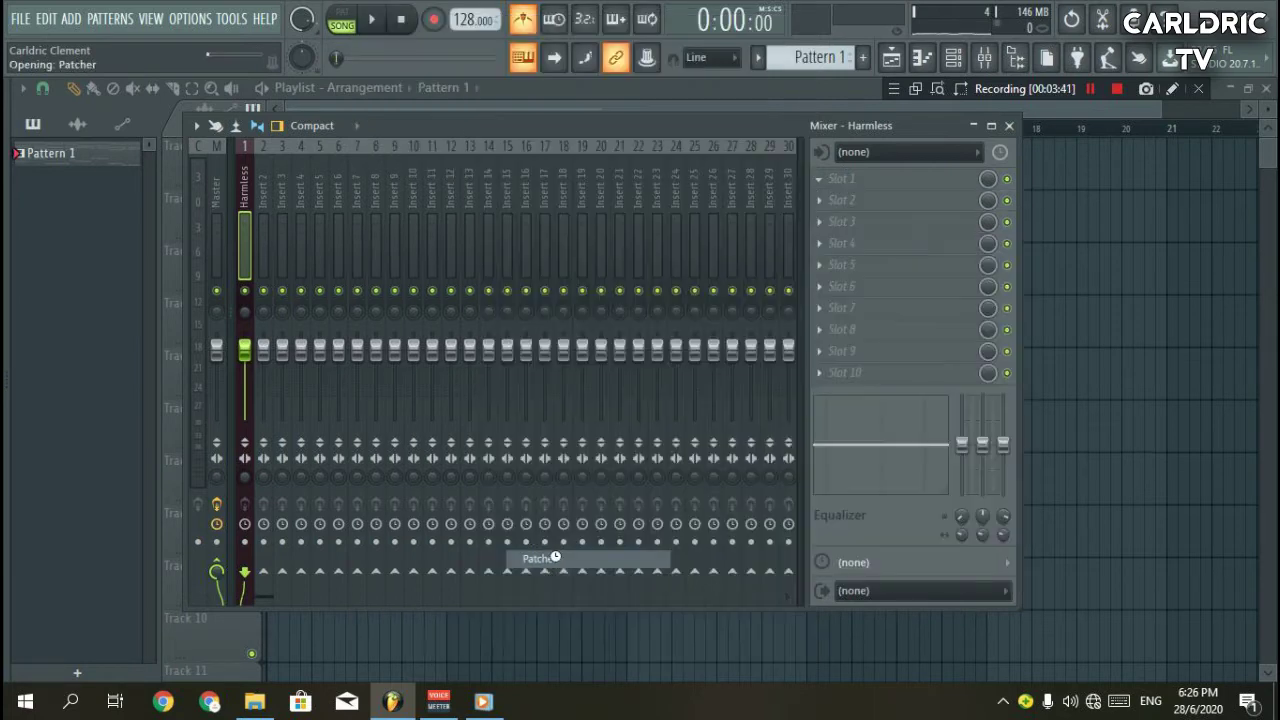
pyautogui.moveTo(384, 272); pyautogui.dragTo(454, 121)
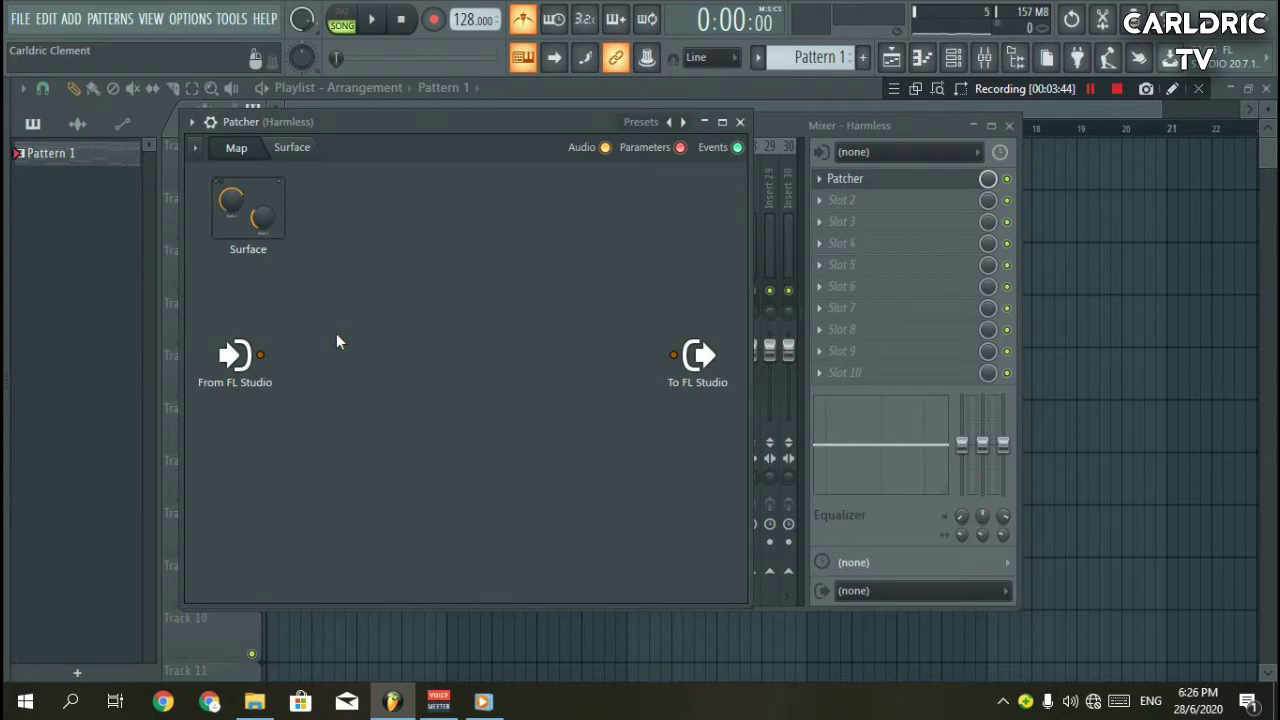
# Add a Fruity Filter to the Patcher map, close its window and move its module lower in the map.
pyautogui.rightClick(366, 268)
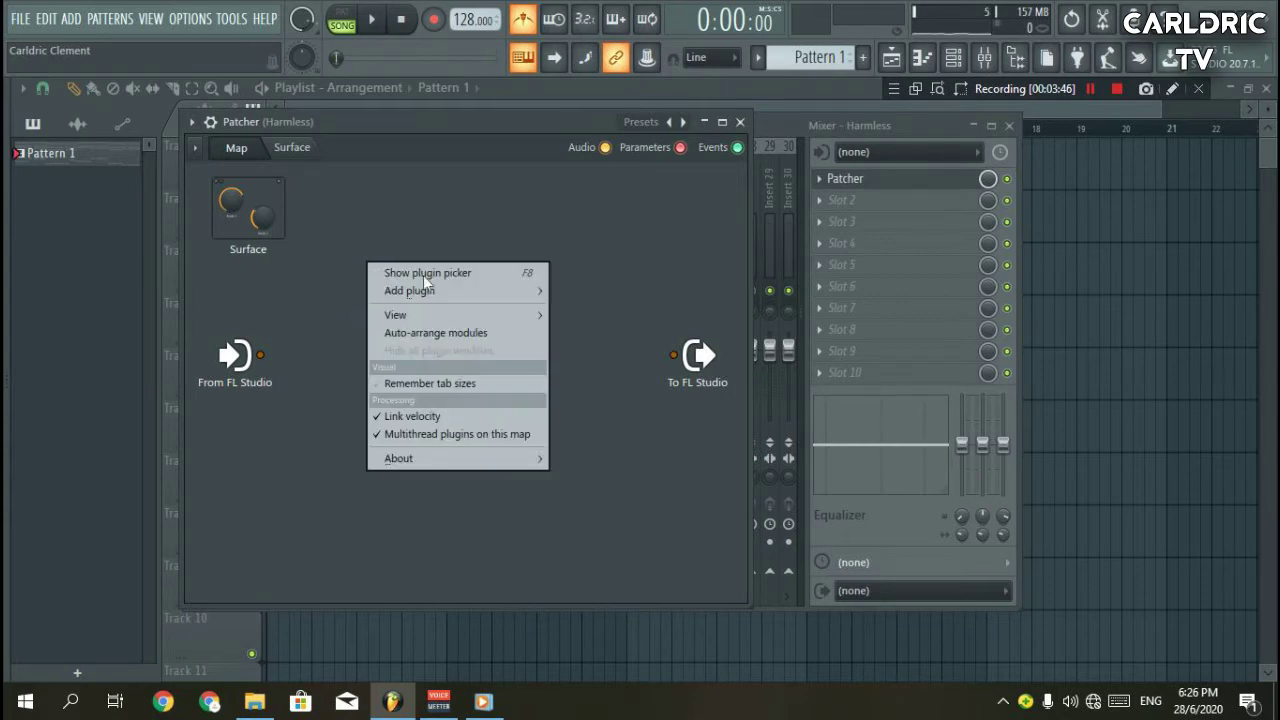
pyautogui.moveTo(410, 289)
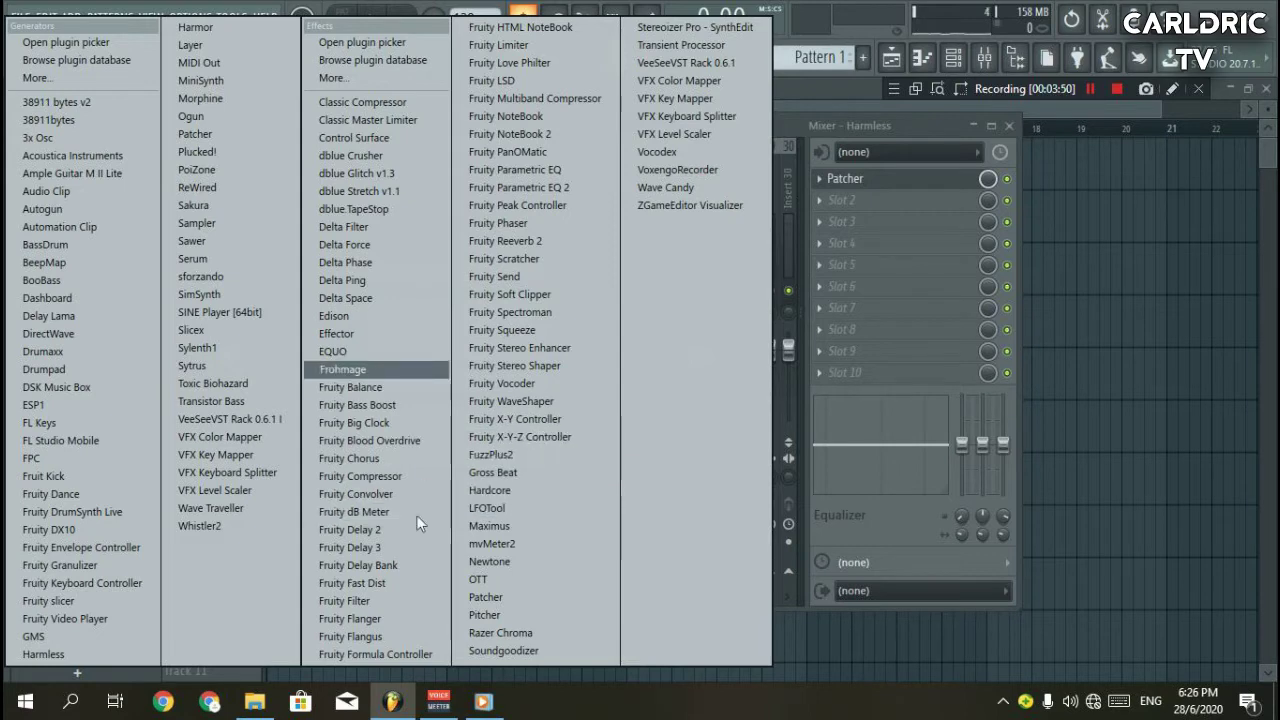
pyautogui.click(379, 599)
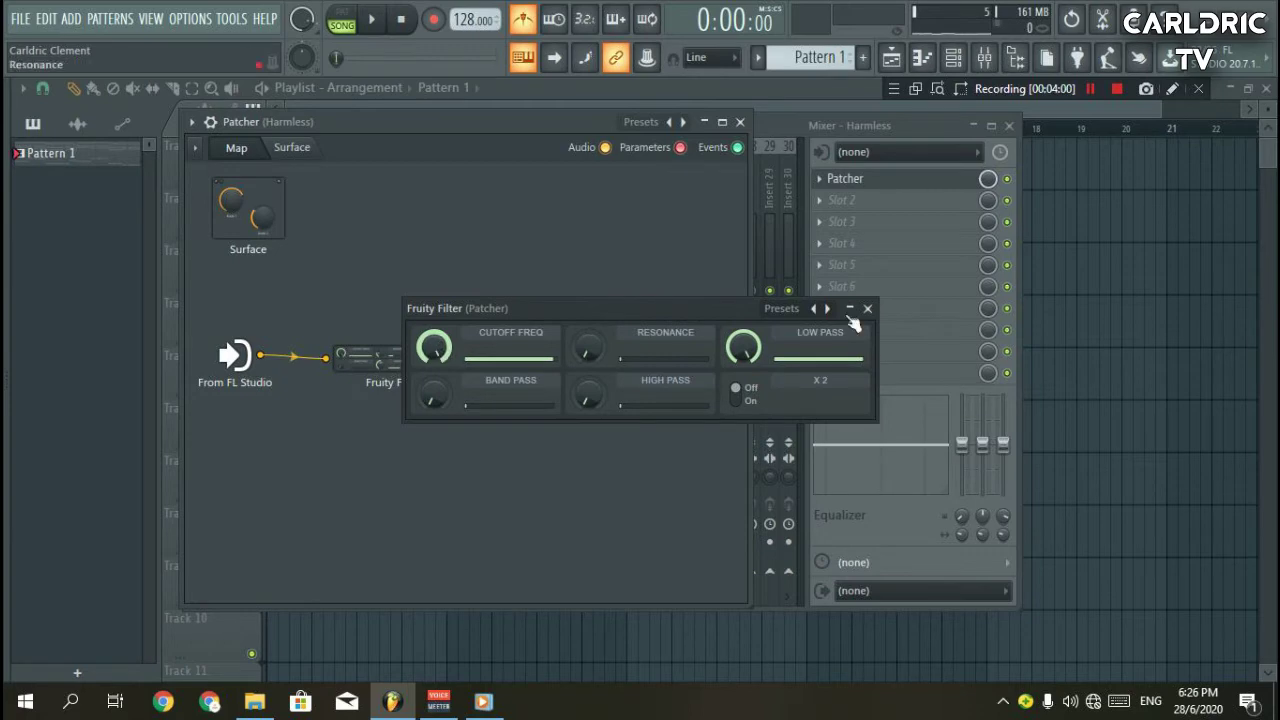
pyautogui.click(867, 308)
pyautogui.moveTo(388, 364); pyautogui.dragTo(352, 419)
# Add a Fruity Balance to the Patcher map and place it between the Fruity Filter and the output, above the filter.
pyautogui.rightClick(464, 235)
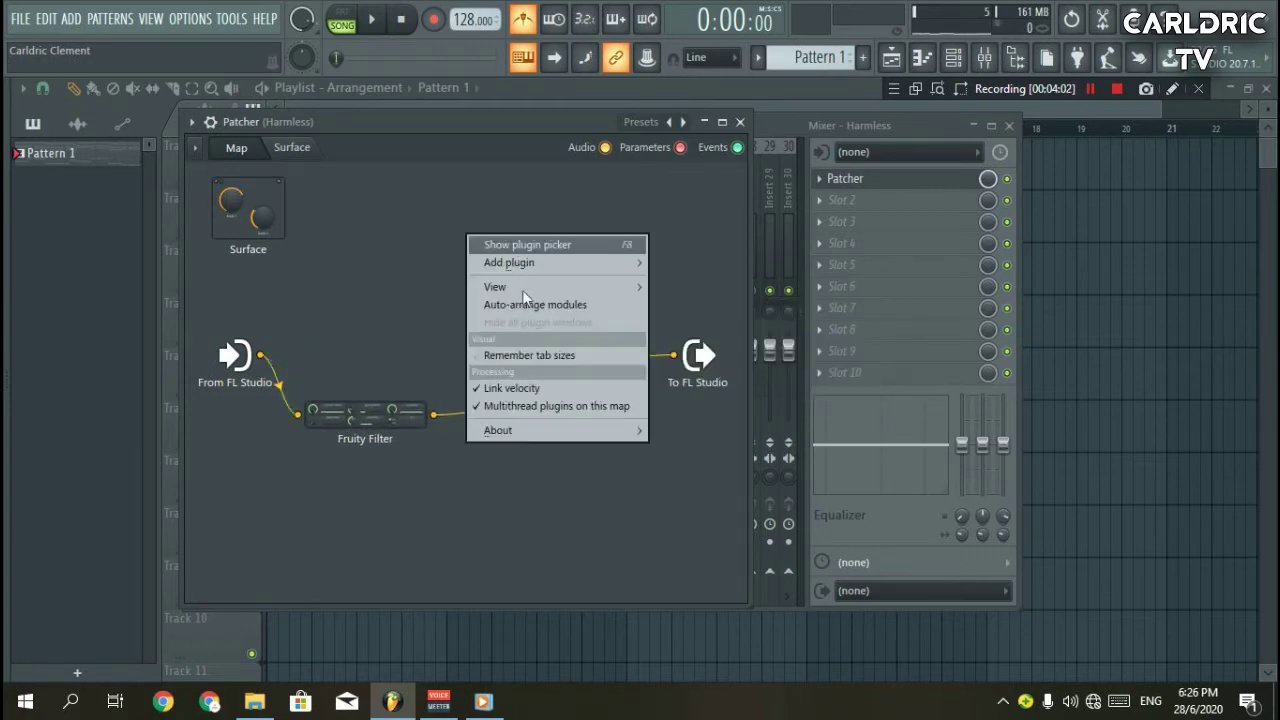
pyautogui.click(555, 258)
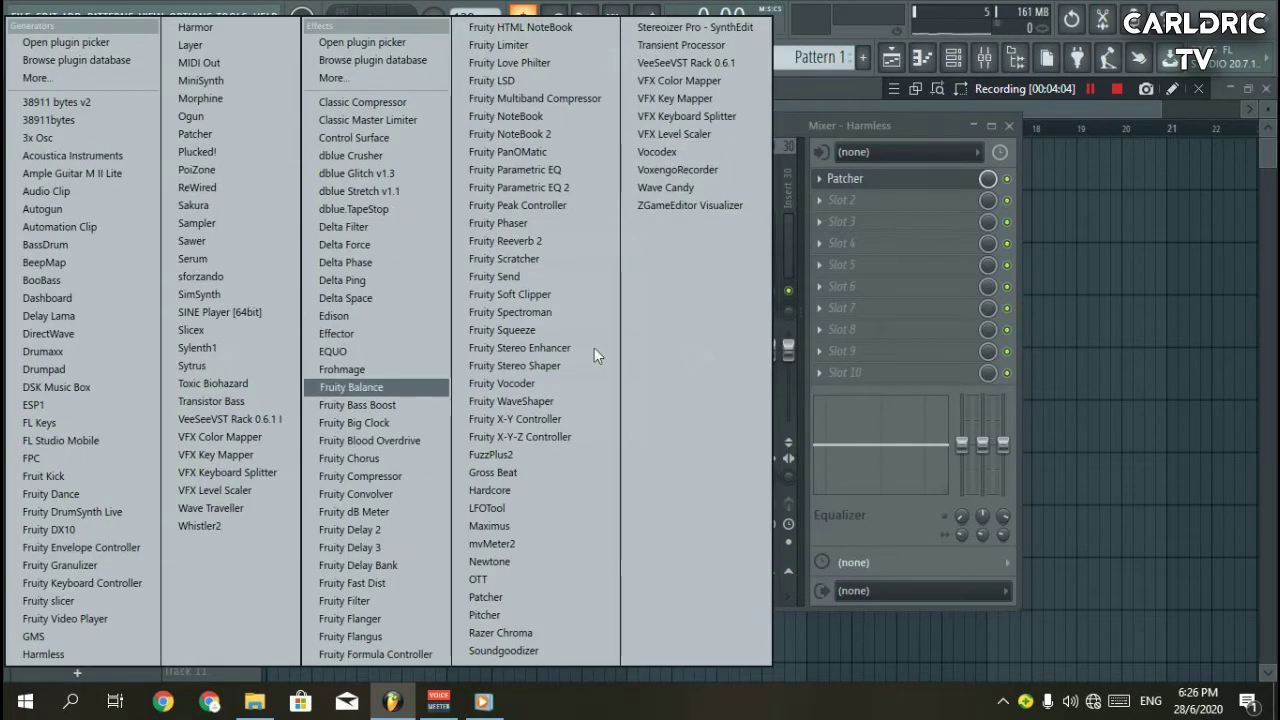
pyautogui.click(350, 387)
pyautogui.moveTo(430, 358); pyautogui.dragTo(571, 297)
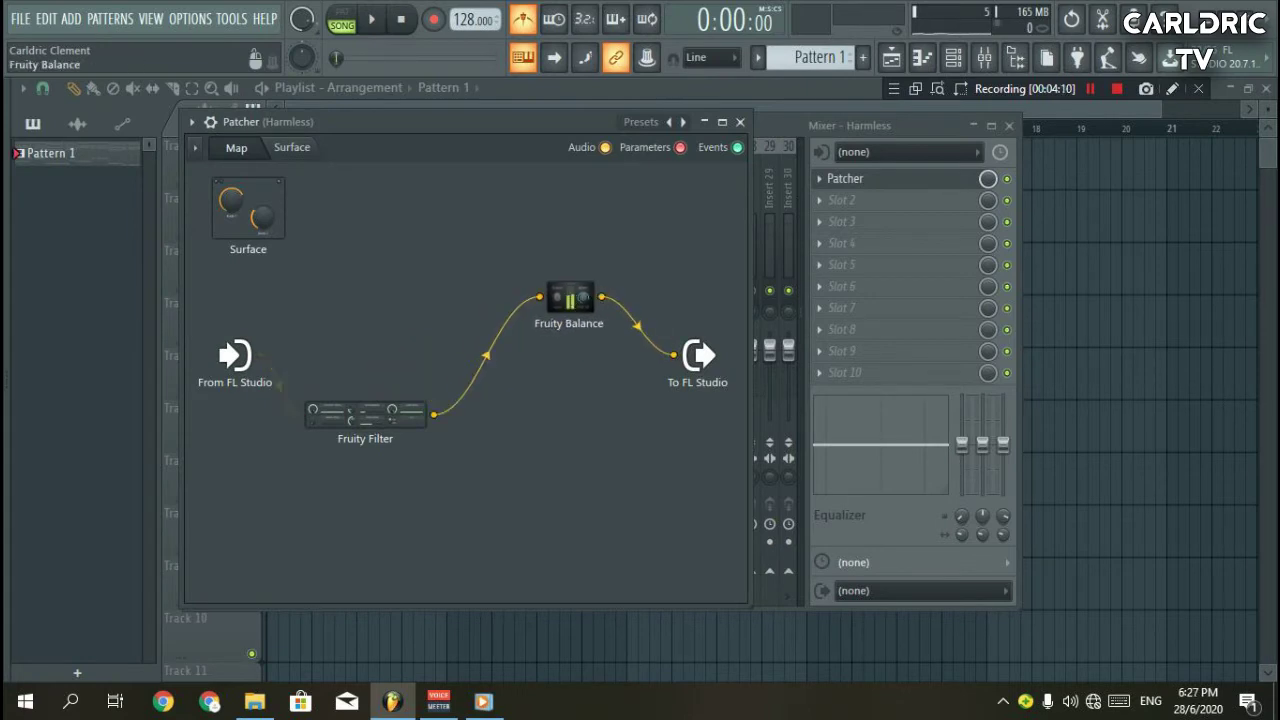
pyautogui.moveTo(570, 297); pyautogui.dragTo(546, 293)
# Add a knob control to Patcher's surface and enlarge it.
pyautogui.click(296, 147)
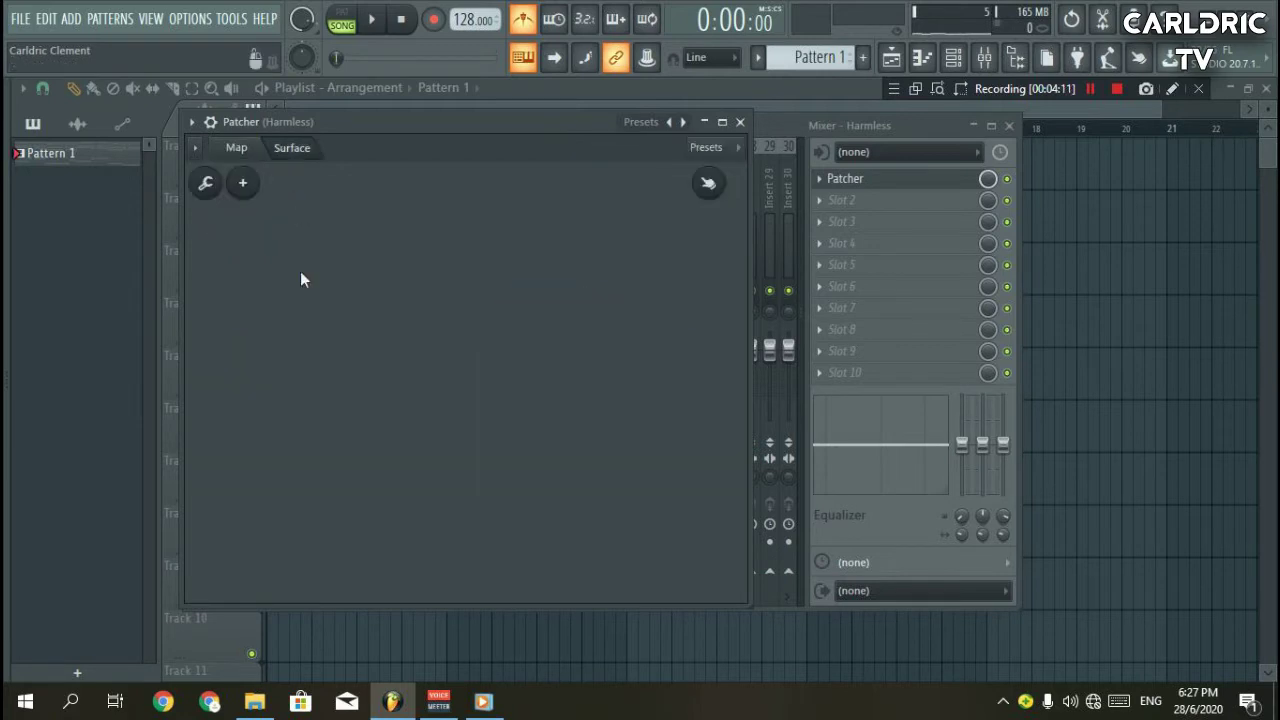
pyautogui.click(242, 182)
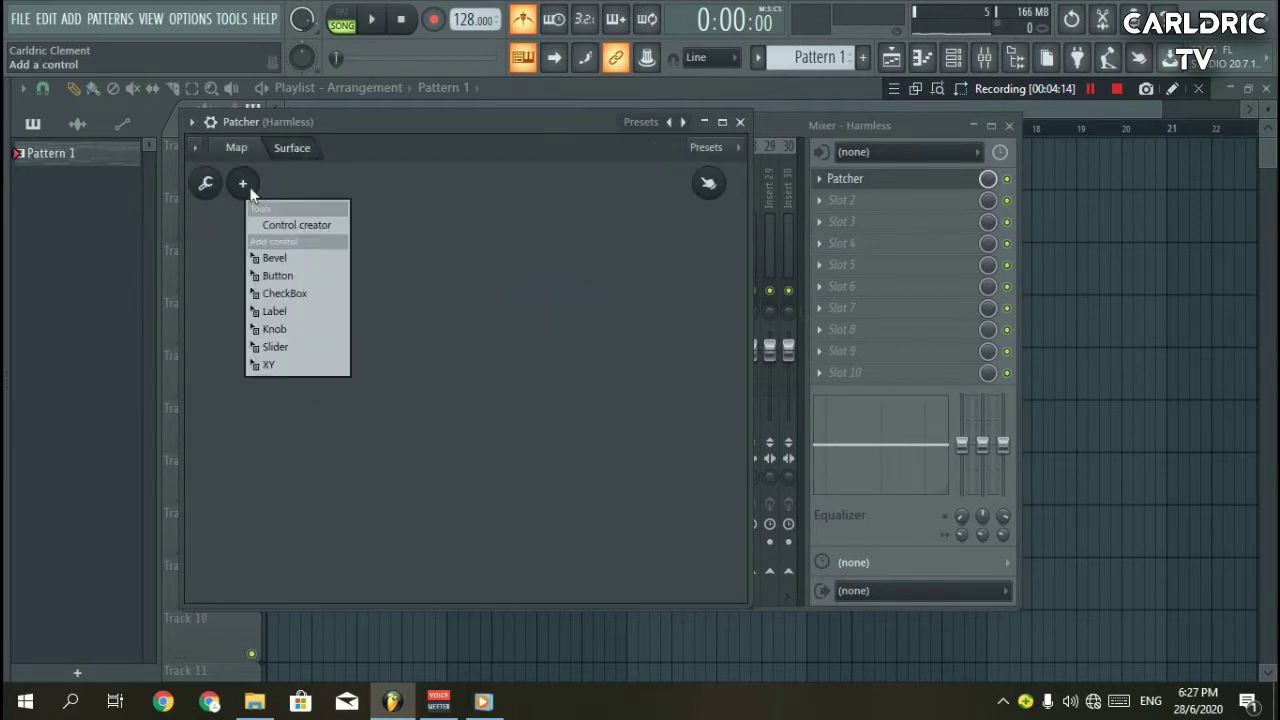
pyautogui.click(282, 328)
pyautogui.moveTo(479, 403); pyautogui.dragTo(583, 505)
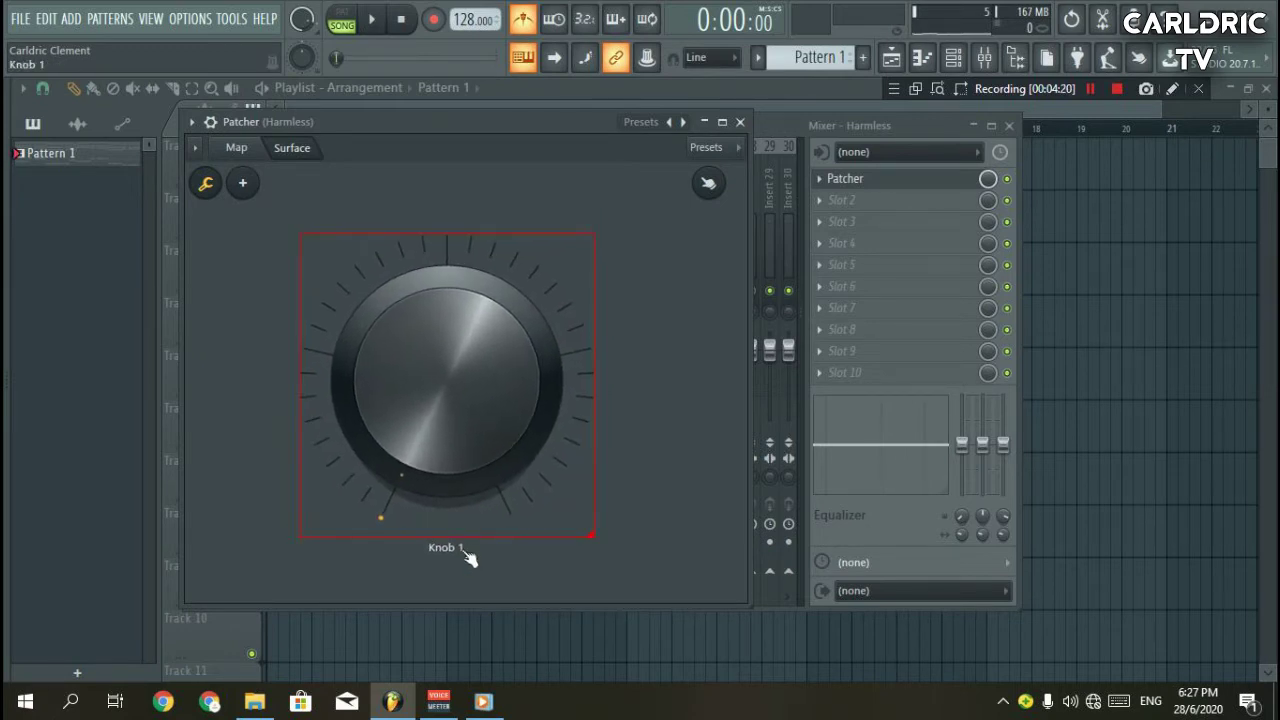
# Rename the surface knob as Wobble.
pyautogui.rightClick(461, 524)
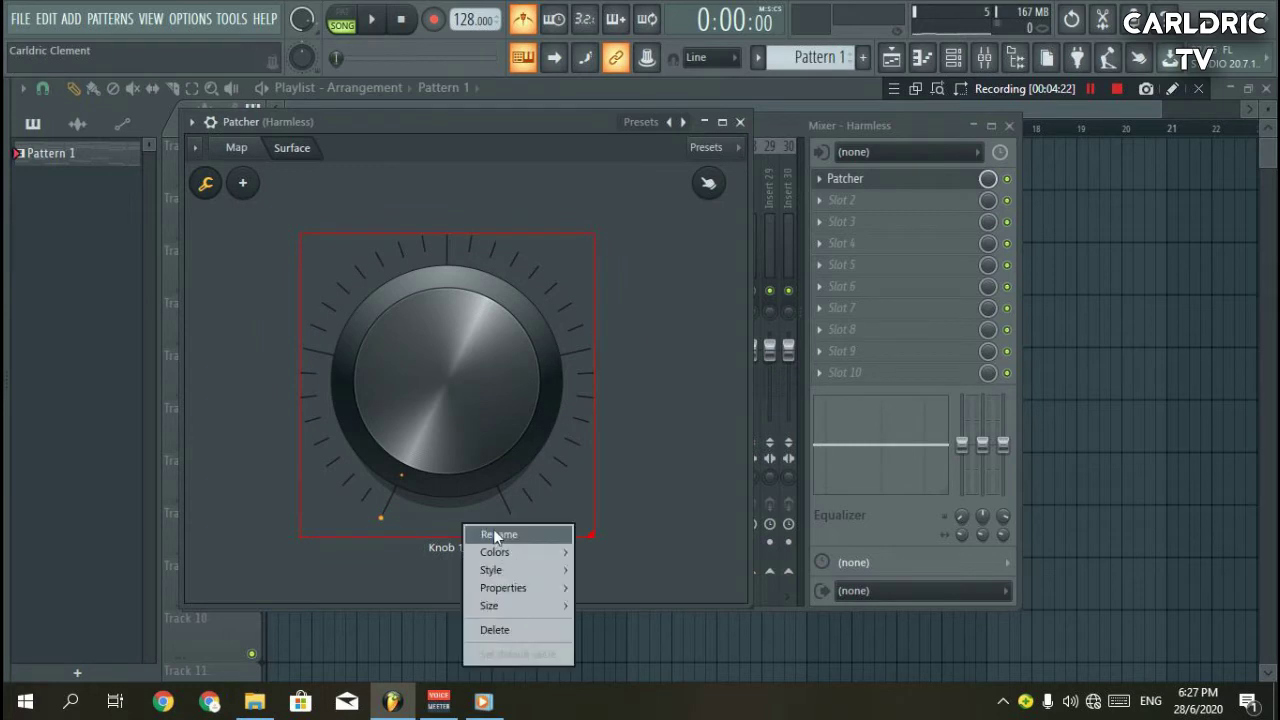
pyautogui.click(493, 530)
pyautogui.write('Wobb;e')
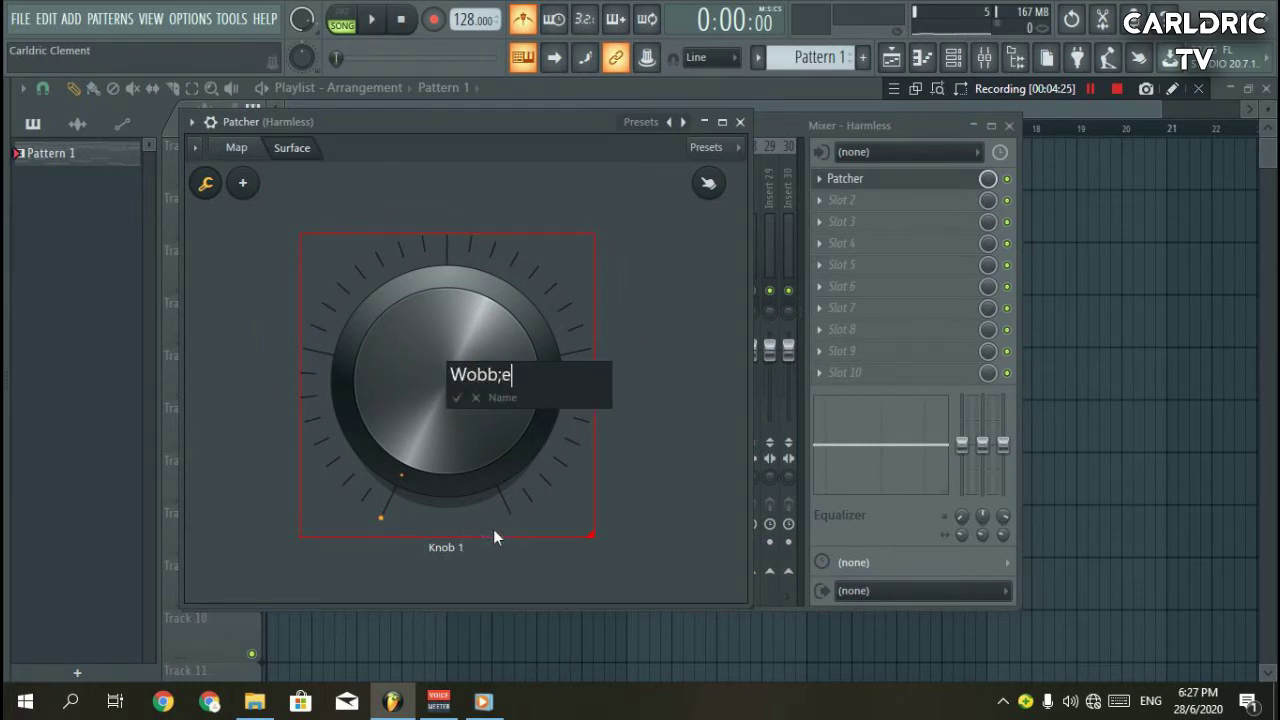
pyautogui.press('BackSpace')
pyautogui.press('BackSpace')
pyautogui.write('le')
pyautogui.press('Return')
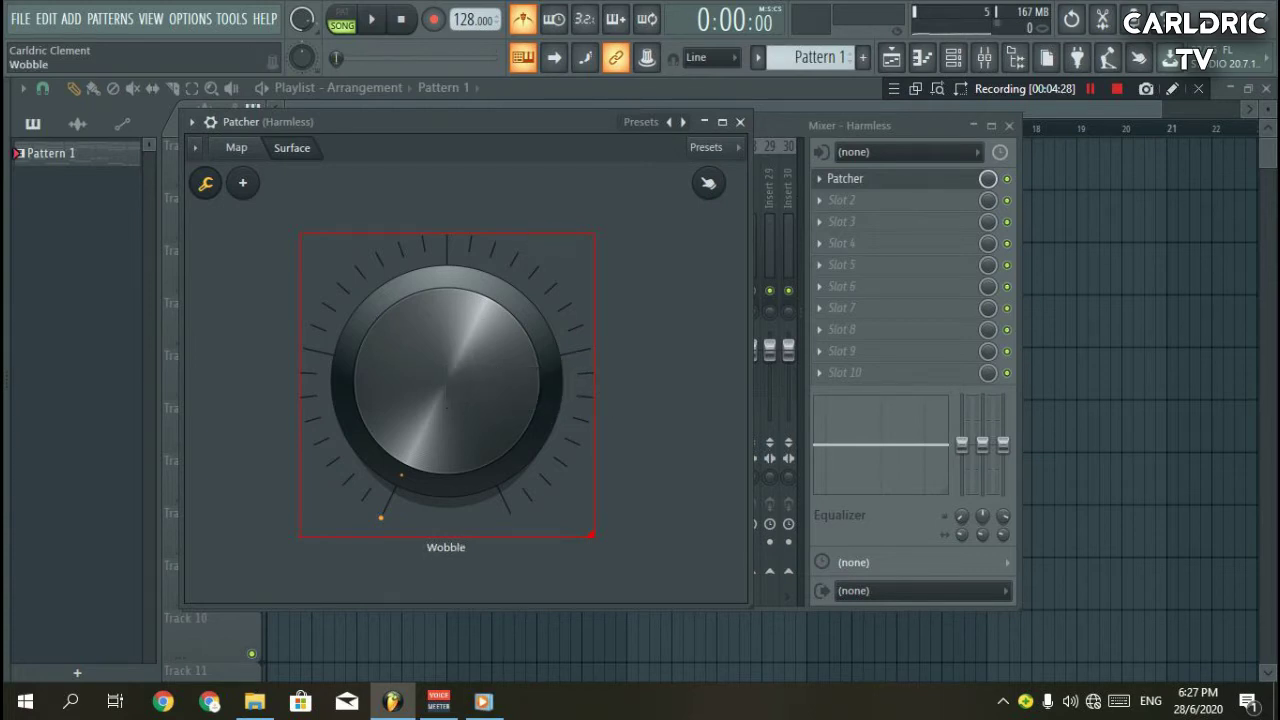
# Center the Wobble knob on the surface, enlarge it slightly and leave the surface's edit mode.
pyautogui.moveTo(480, 326); pyautogui.dragTo(508, 317)
pyautogui.moveTo(614, 523); pyautogui.dragTo(626, 549)
pyautogui.click(205, 182)
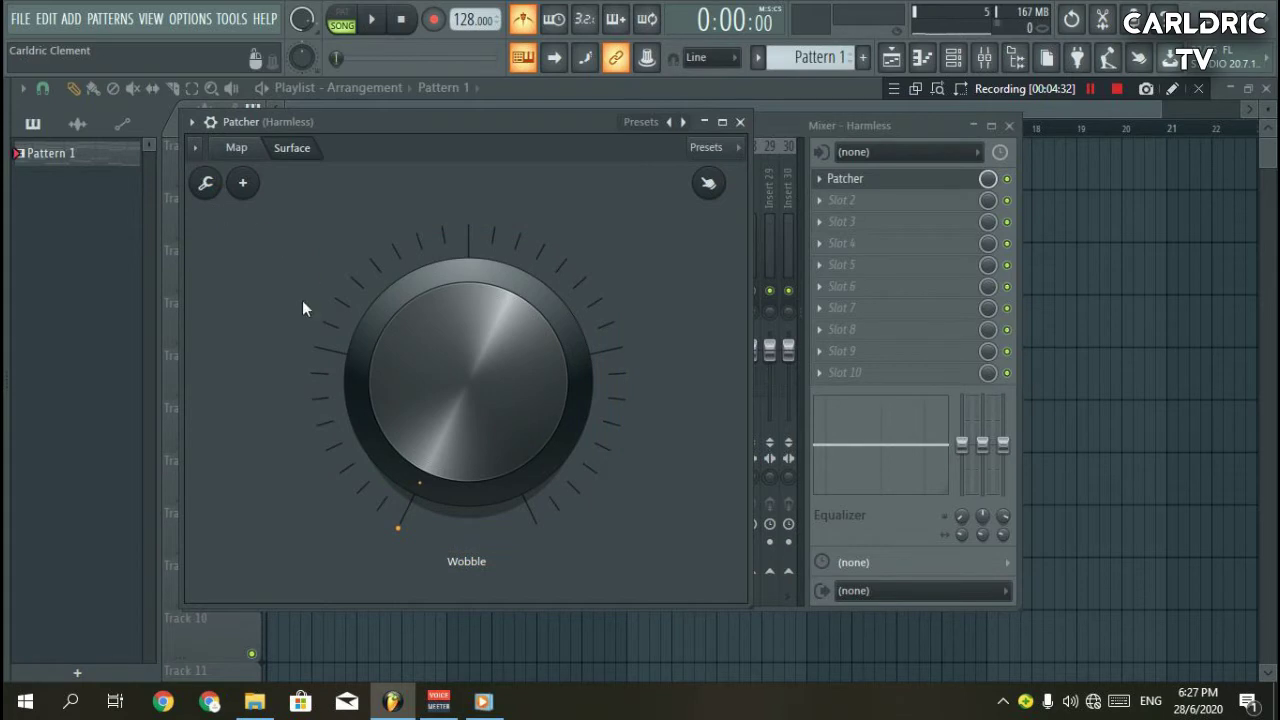
pyautogui.click(712, 184)
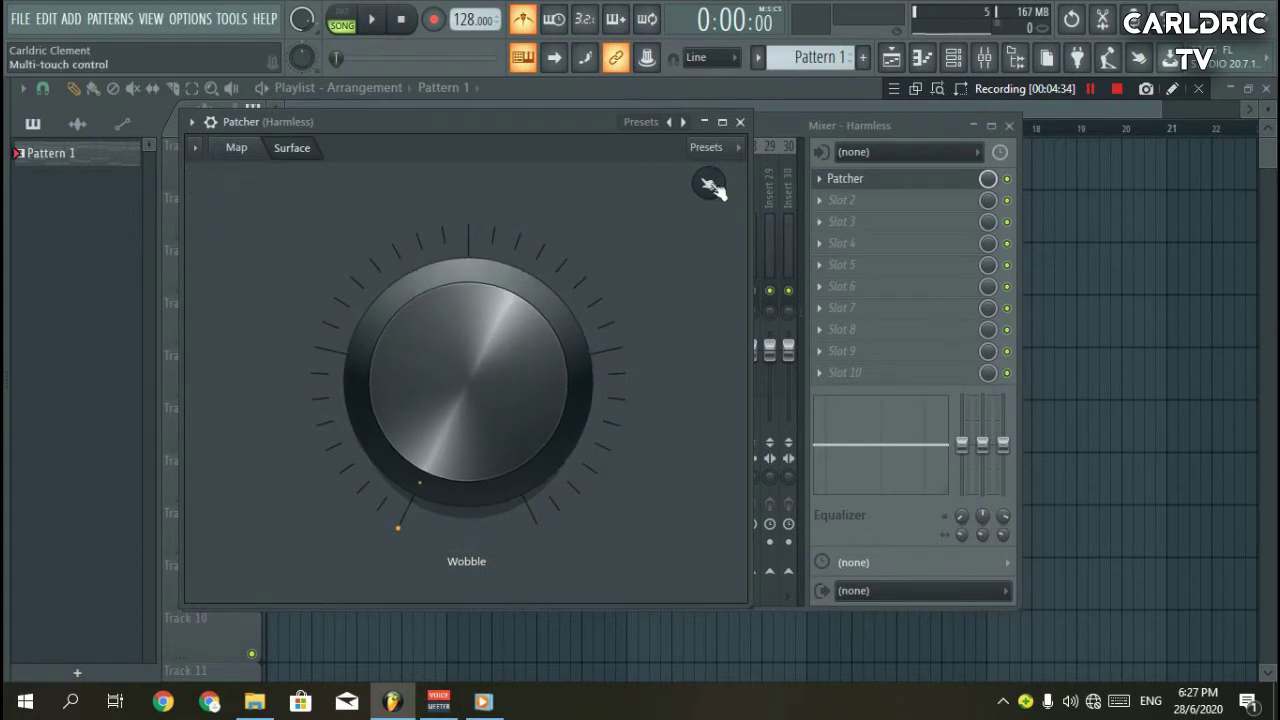
pyautogui.click(709, 184)
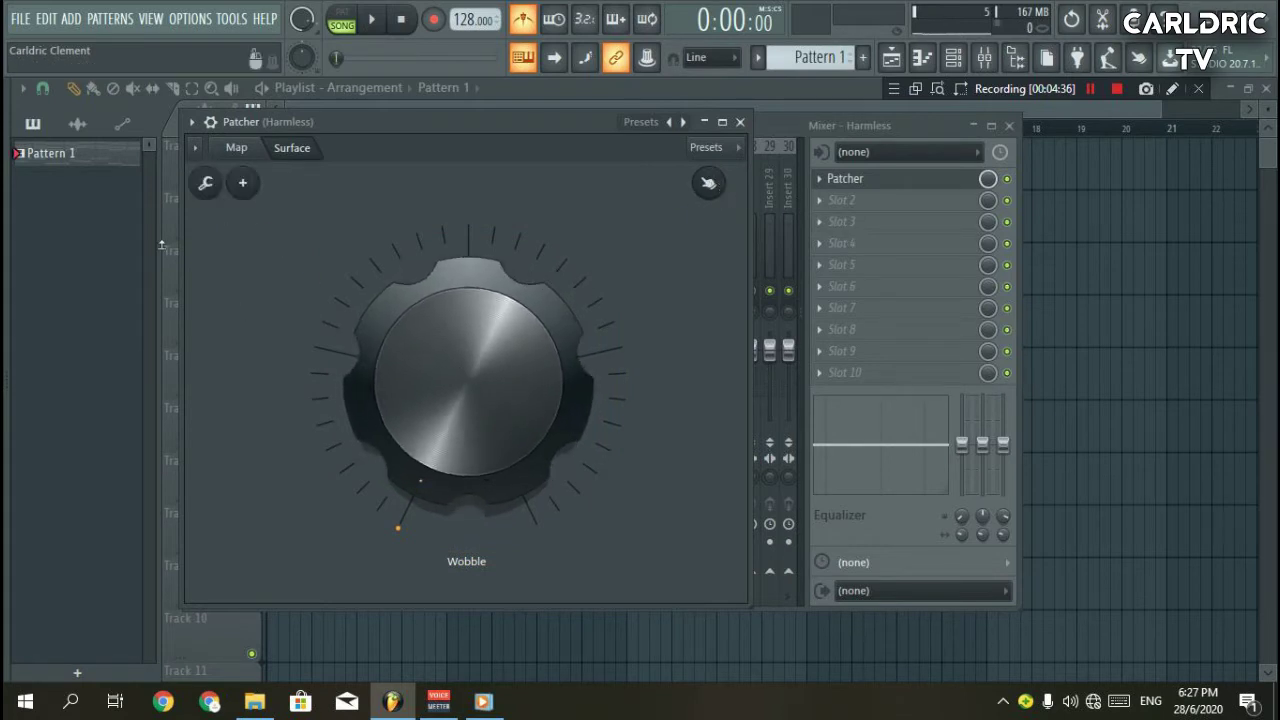
pyautogui.click(710, 186)
pyautogui.click(710, 186)
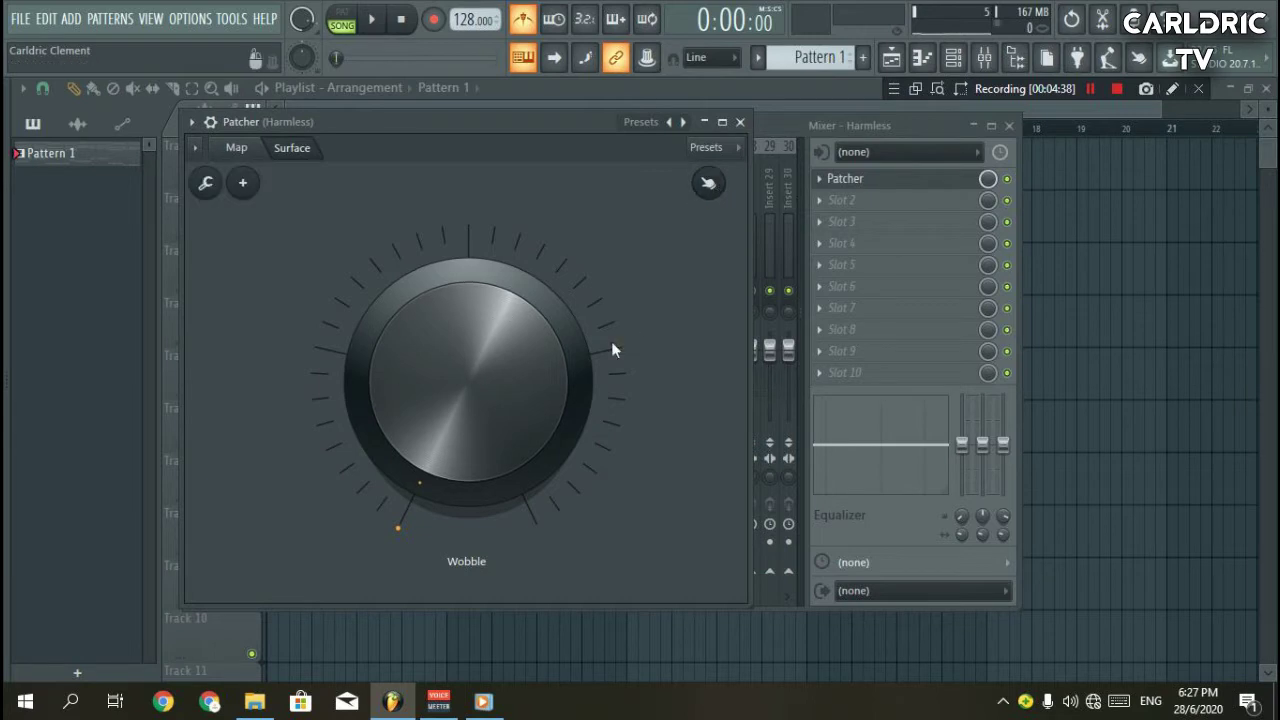
# Turn the Wobble knob on Patcher's surface up to its maximum.
pyautogui.rightClick(428, 330)
pyautogui.click(468, 365)
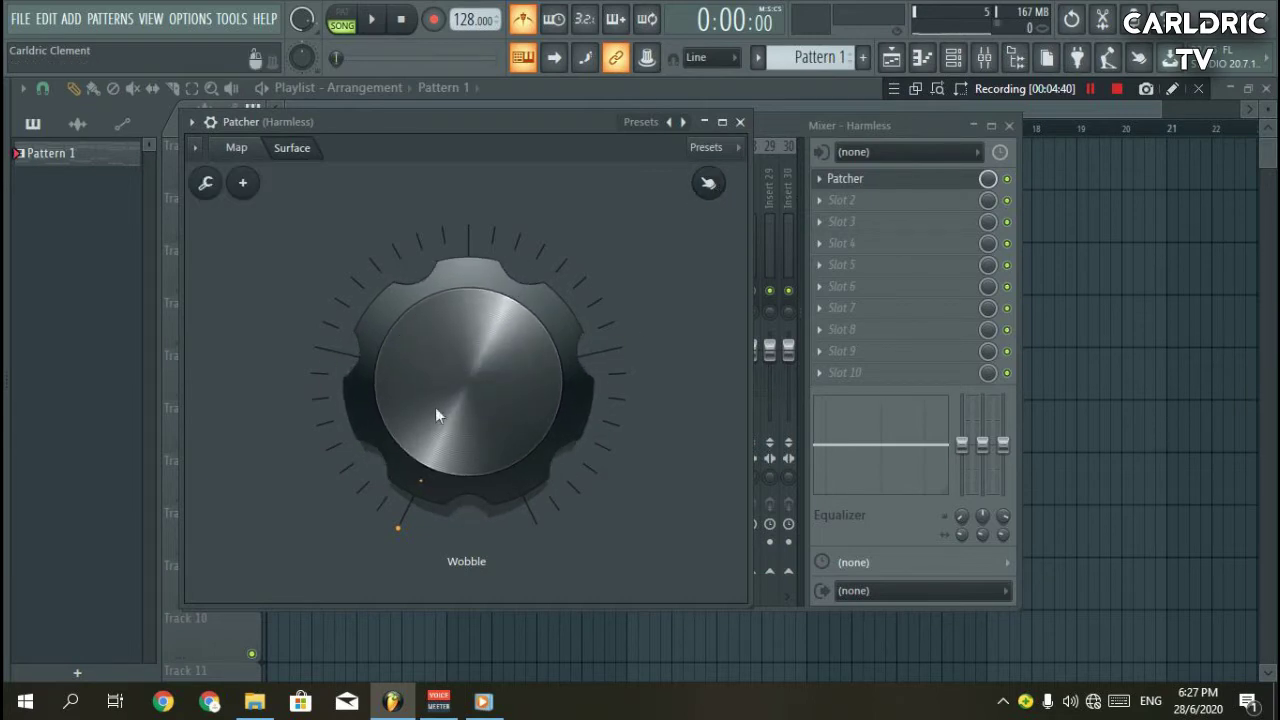
pyautogui.moveTo(435, 407); pyautogui.dragTo(428, 418)
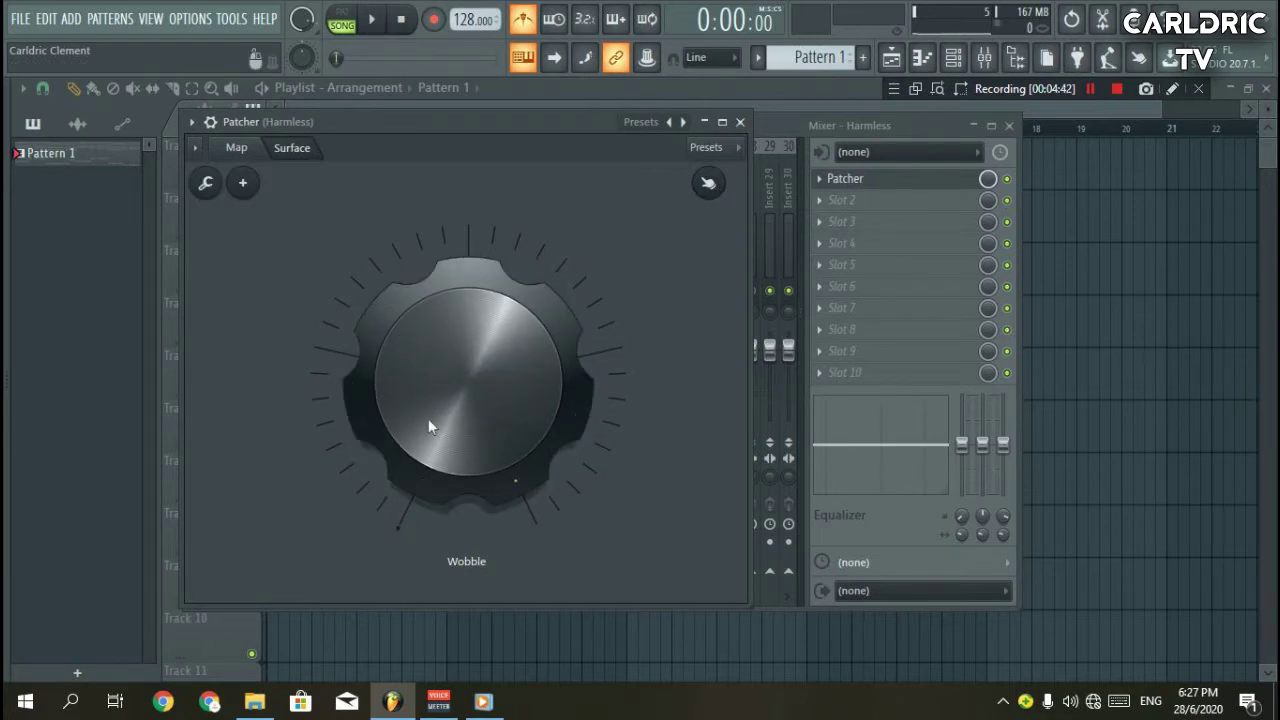
# Enable the Fruity Filter's Cutoff frequency parameter input on the Patcher map and connect the Surface output to it.
pyautogui.click(254, 148)
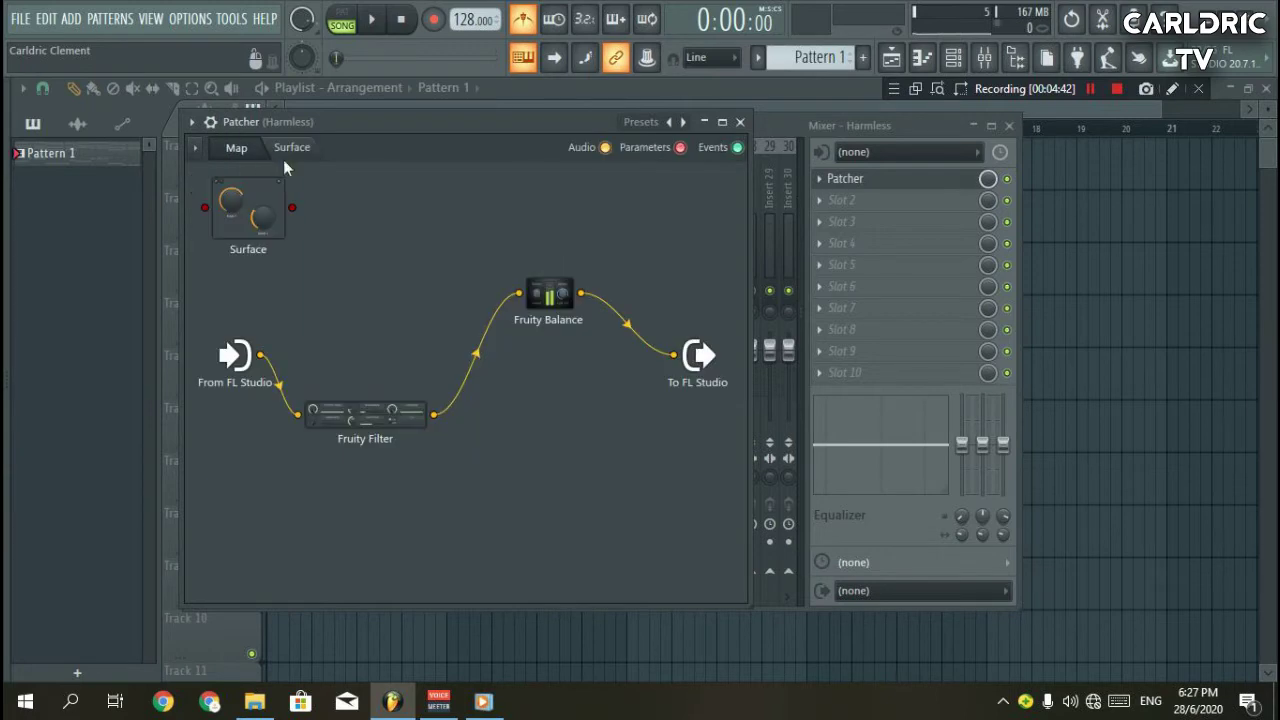
pyautogui.rightClick(538, 296)
pyautogui.moveTo(627, 390)
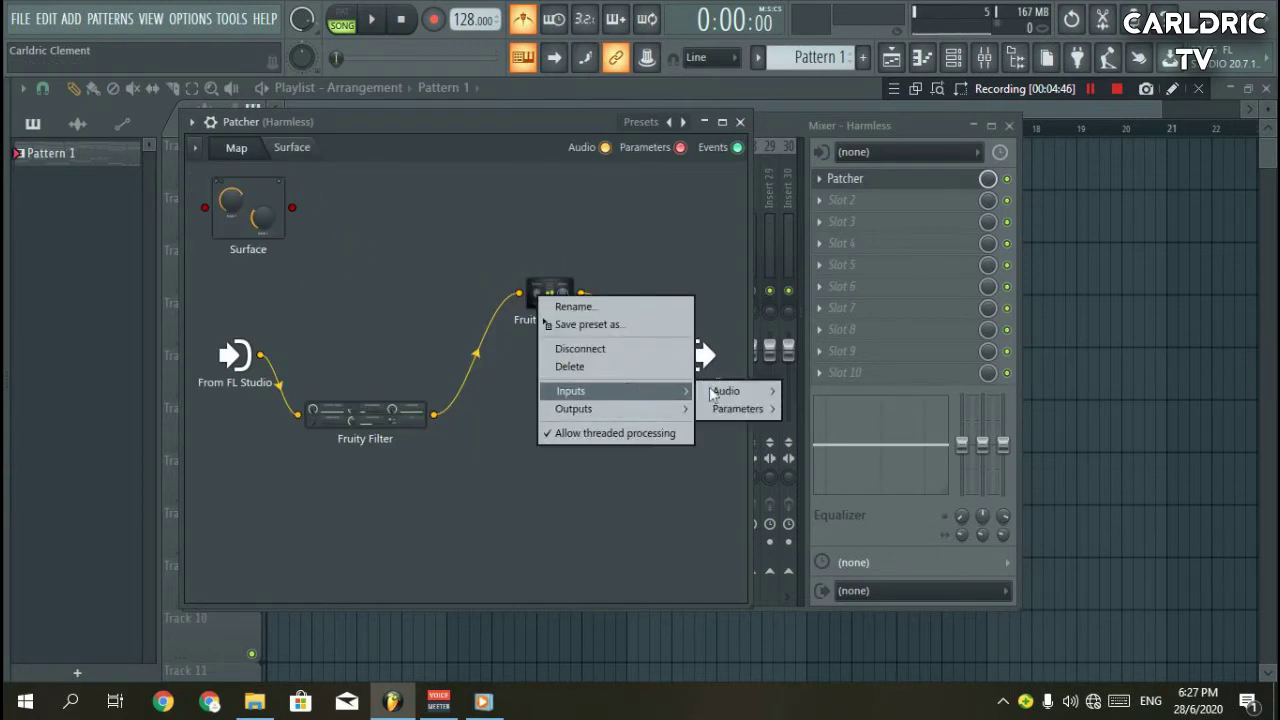
pyautogui.rightClick(368, 412)
pyautogui.rightClick(364, 416)
pyautogui.moveTo(484, 516)
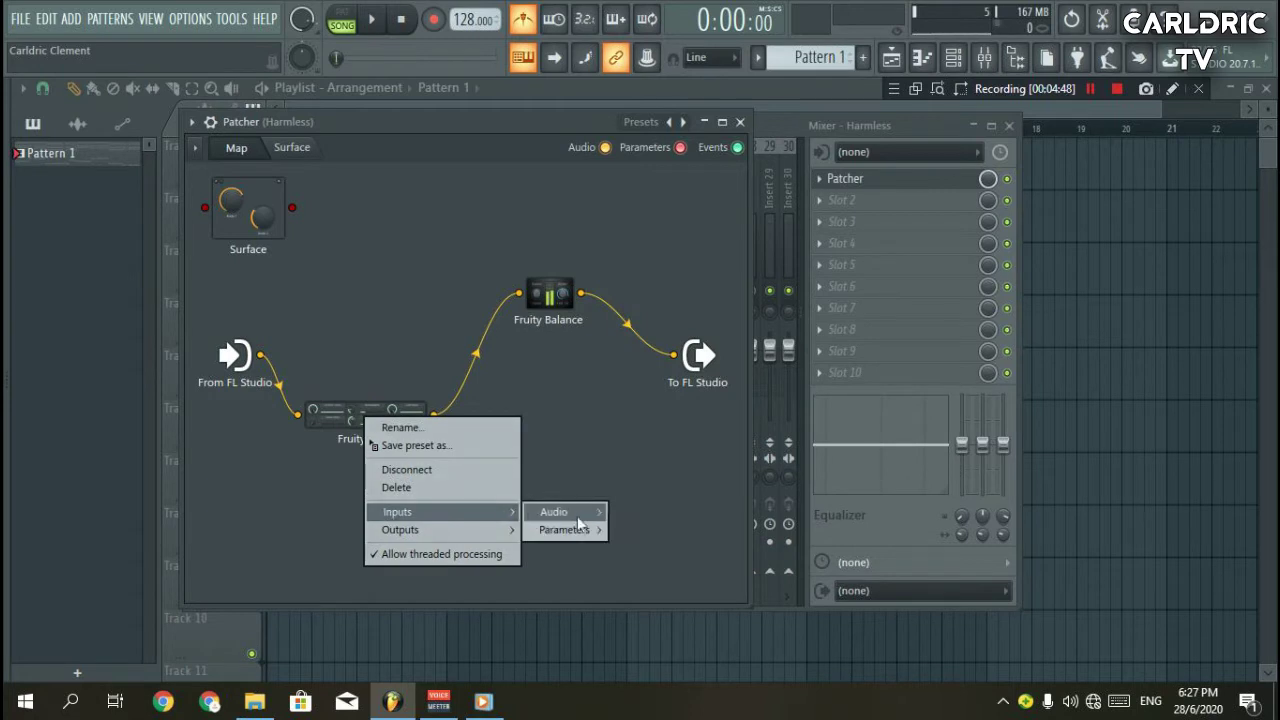
pyautogui.moveTo(580, 532)
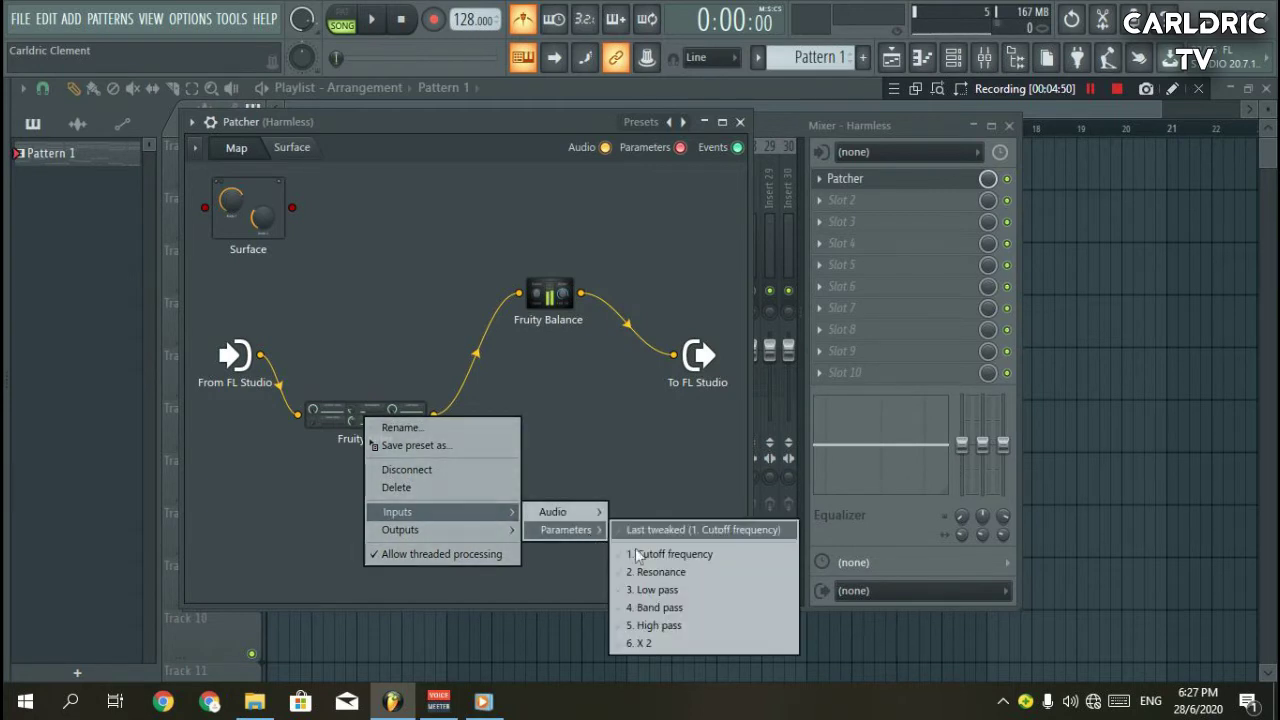
pyautogui.click(660, 553)
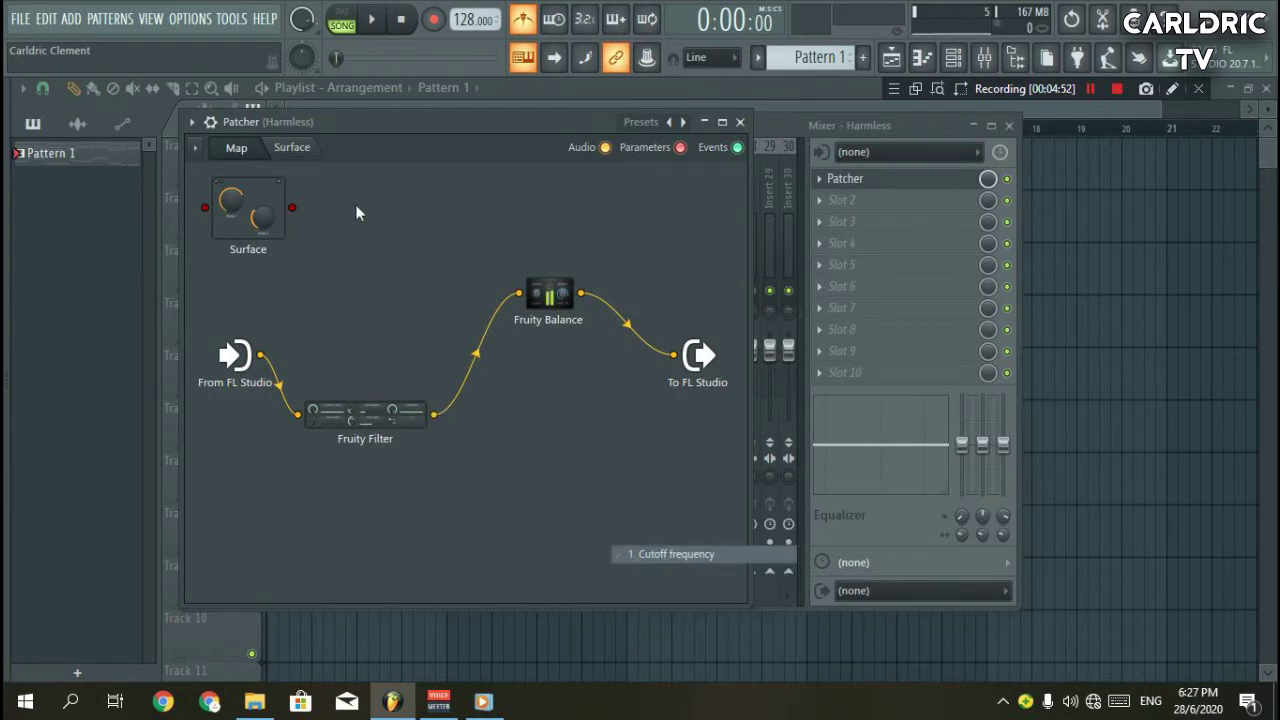
pyautogui.moveTo(292, 207); pyautogui.dragTo(297, 419)
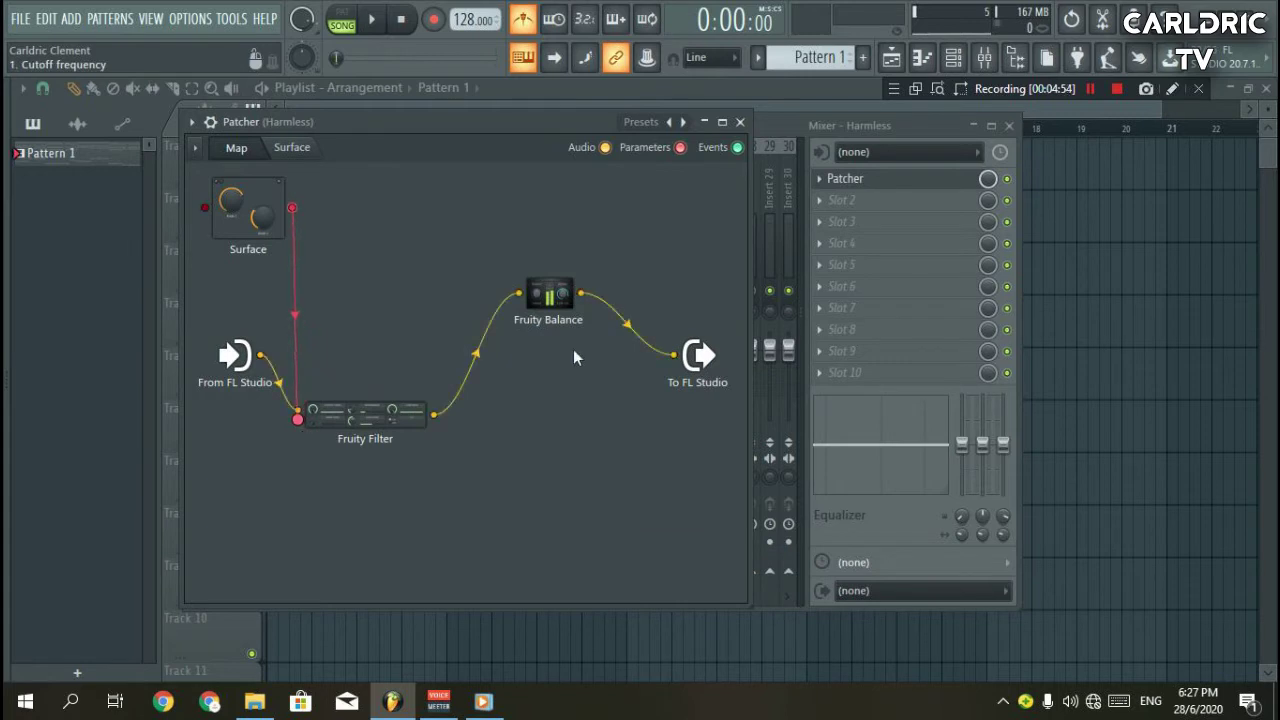
# Enable the Fruity Balance's Volume parameter input and connect the Surface output to it.
pyautogui.rightClick(559, 294)
pyautogui.moveTo(620, 387)
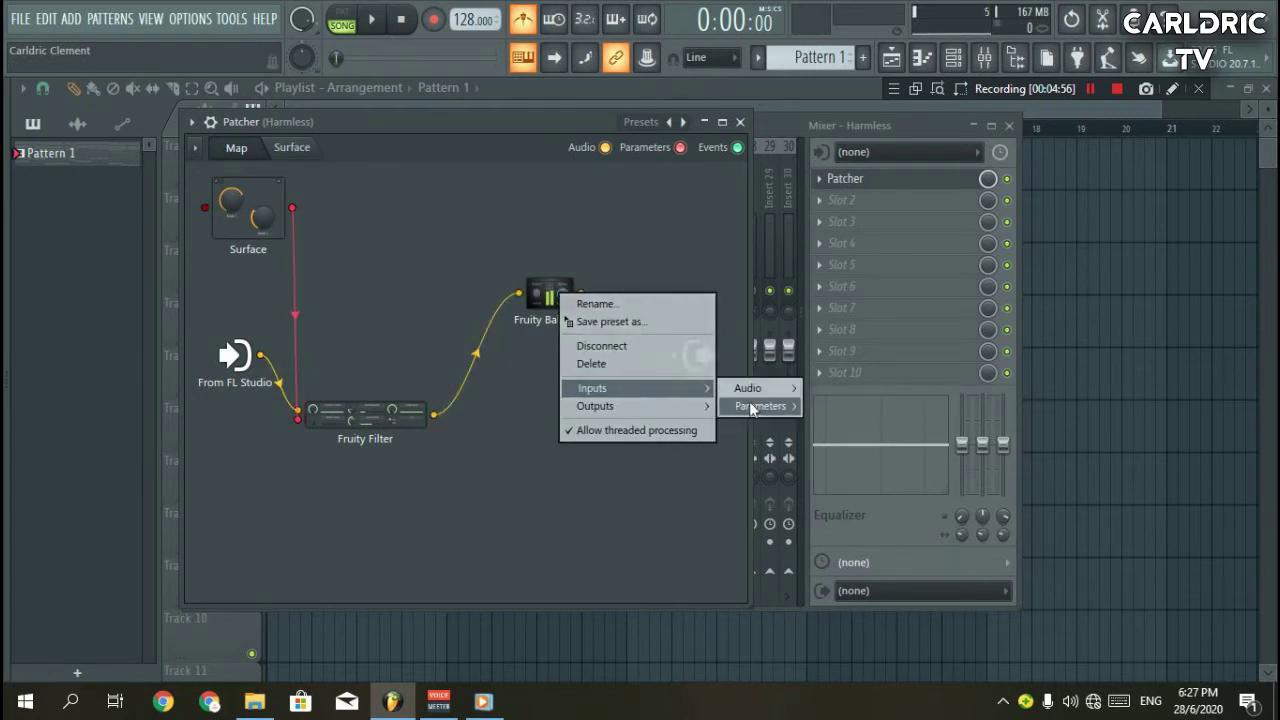
pyautogui.moveTo(752, 407)
pyautogui.click(833, 449)
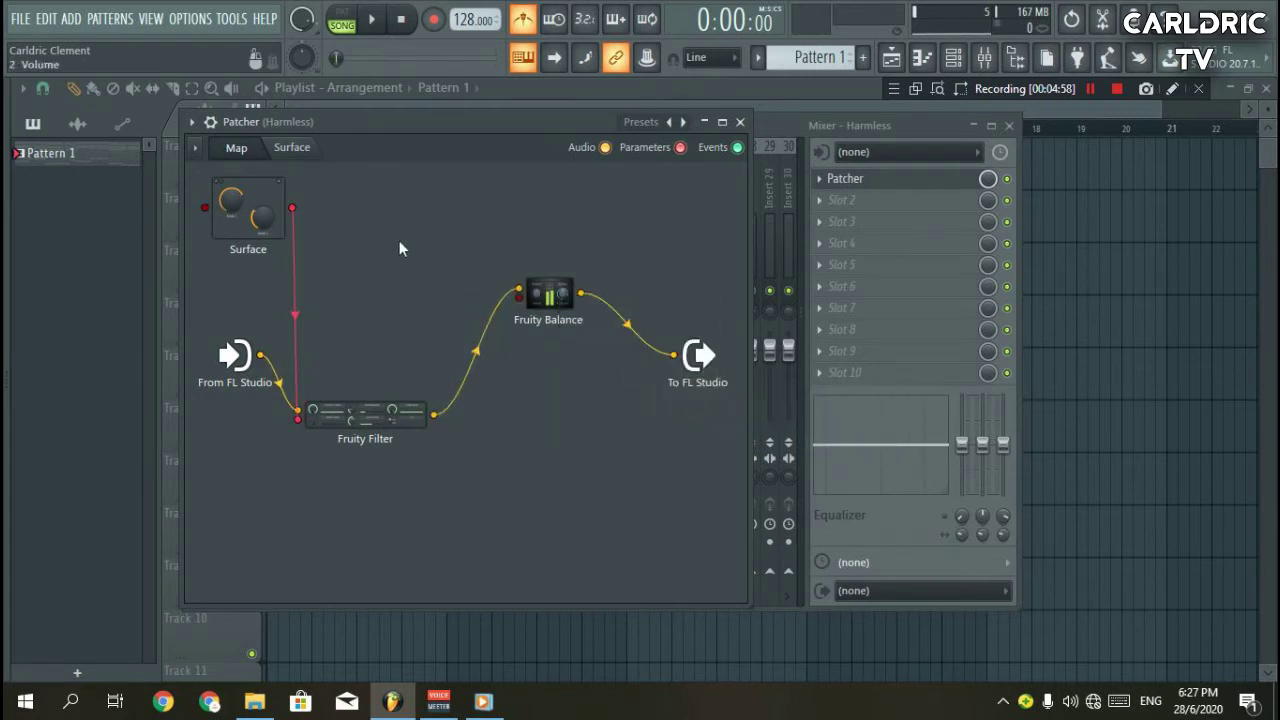
pyautogui.moveTo(293, 208); pyautogui.dragTo(518, 297)
# Create an automation clip for the Wobble knob from Patcher's surface and close the open plugin and mixer windows.
pyautogui.doubleClick(284, 192)
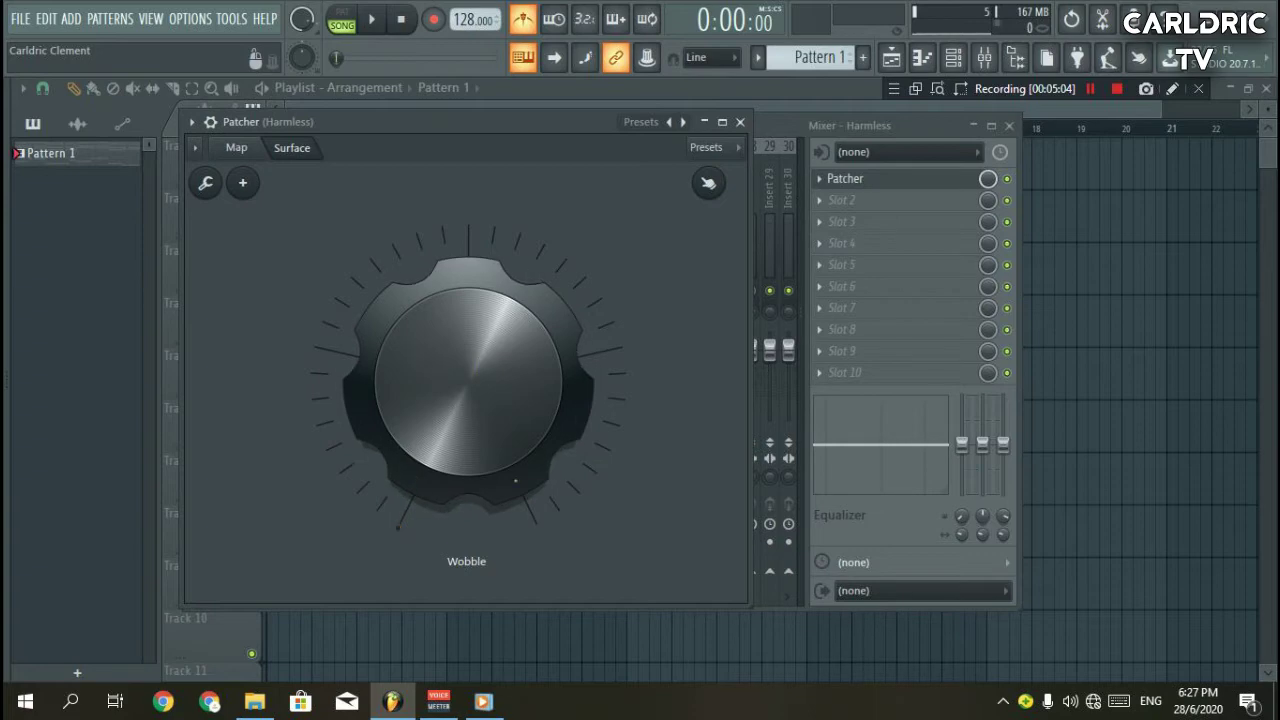
pyautogui.click(845, 178)
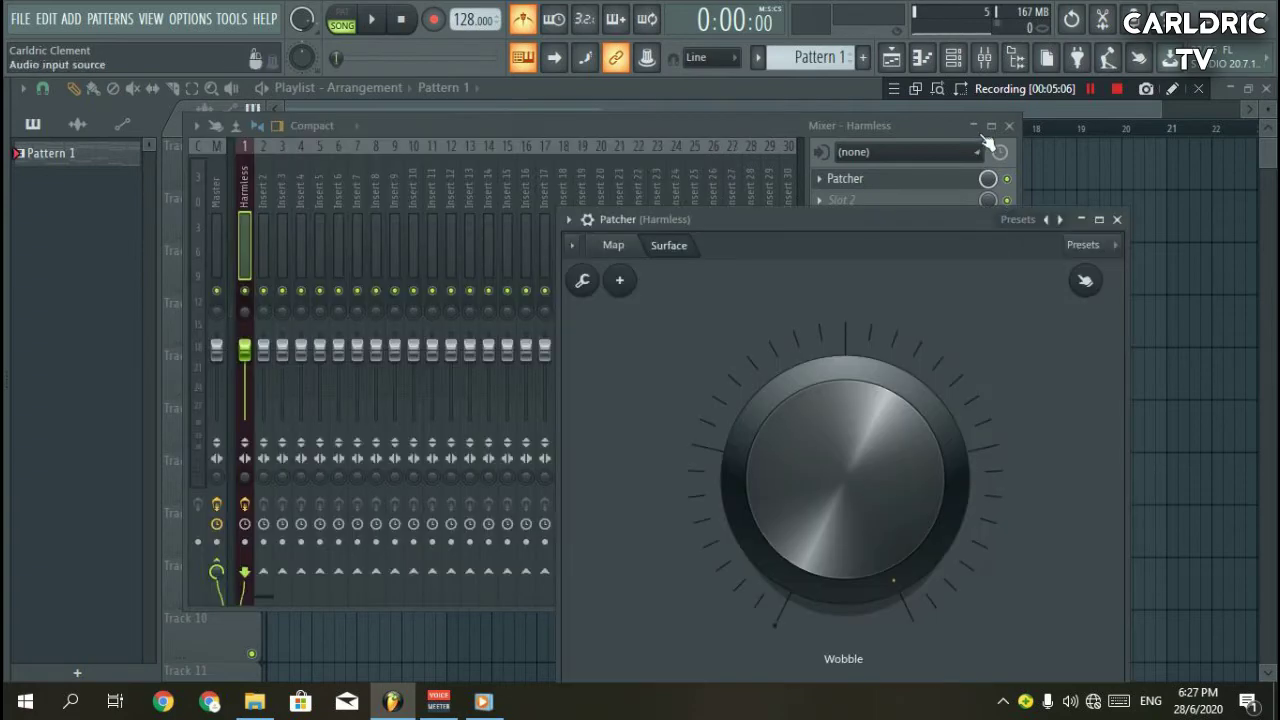
pyautogui.rightClick(816, 465)
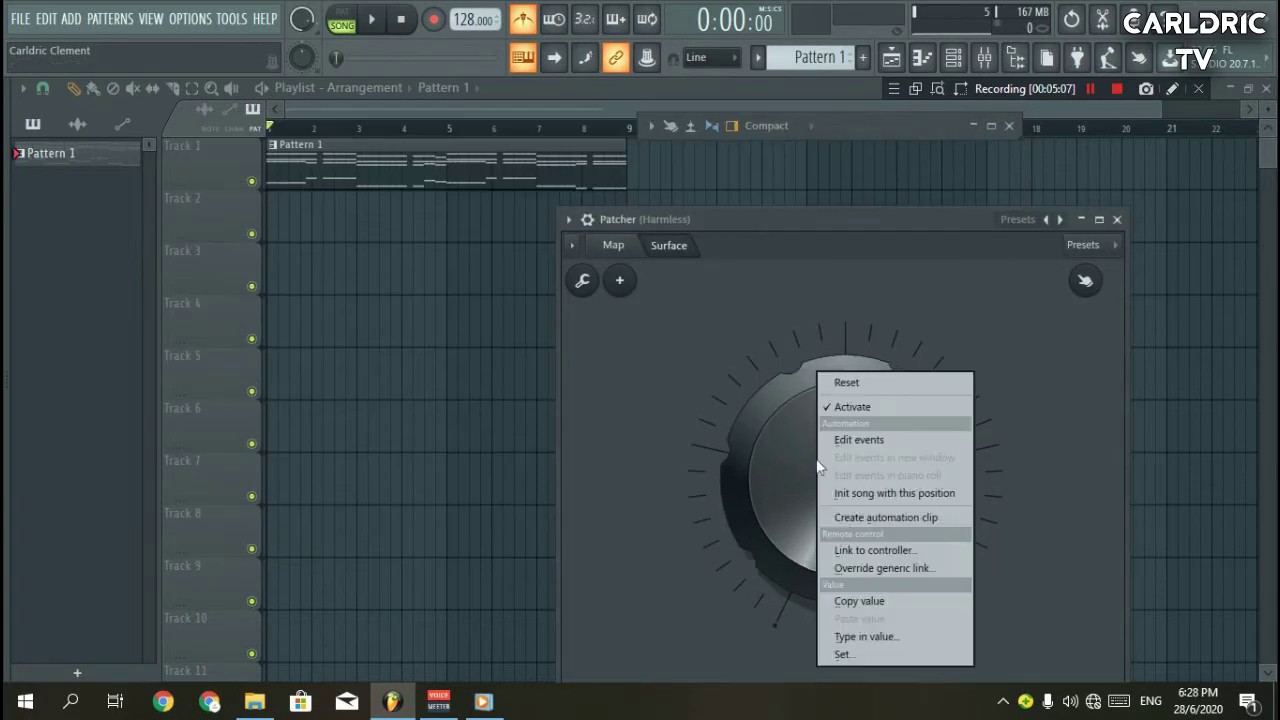
pyautogui.click(857, 520)
pyautogui.press('F12')
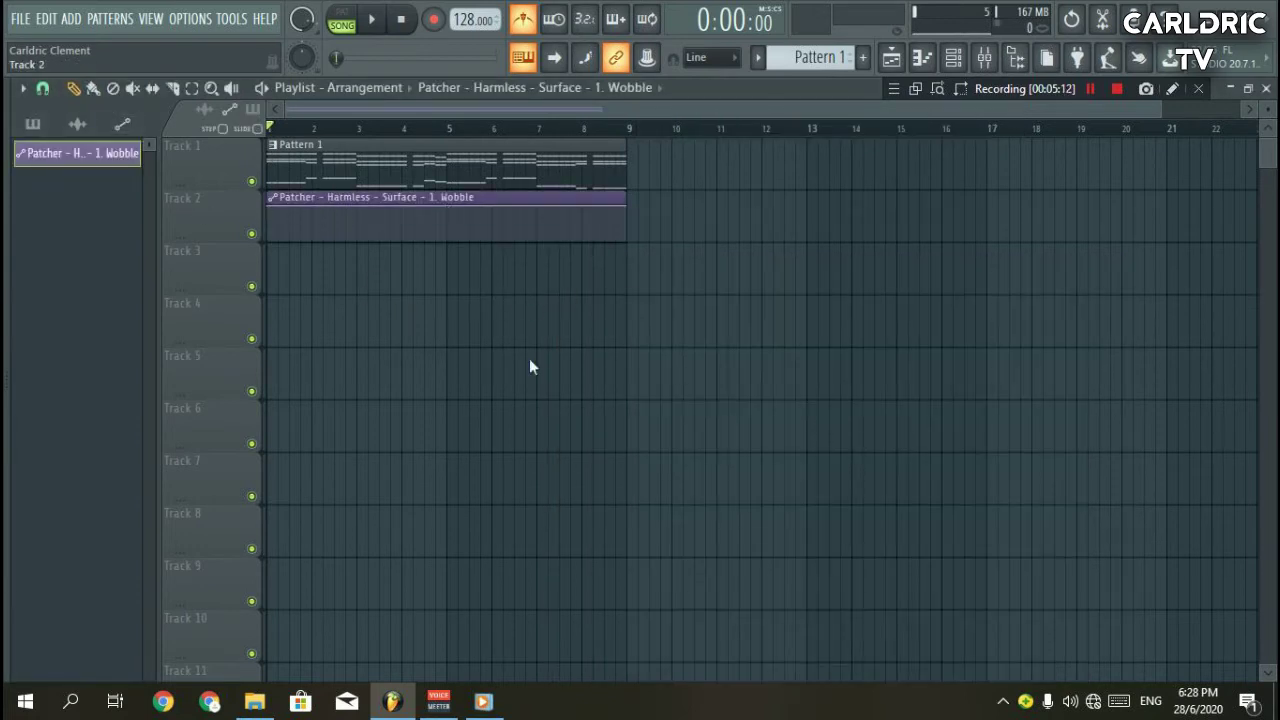
# Flatten the Wobble automation clip to 0% from its start to bar 9, matching the length of Pattern 1.
pyautogui.click(211, 87)
pyautogui.moveTo(651, 237); pyautogui.dragTo(266, 138)
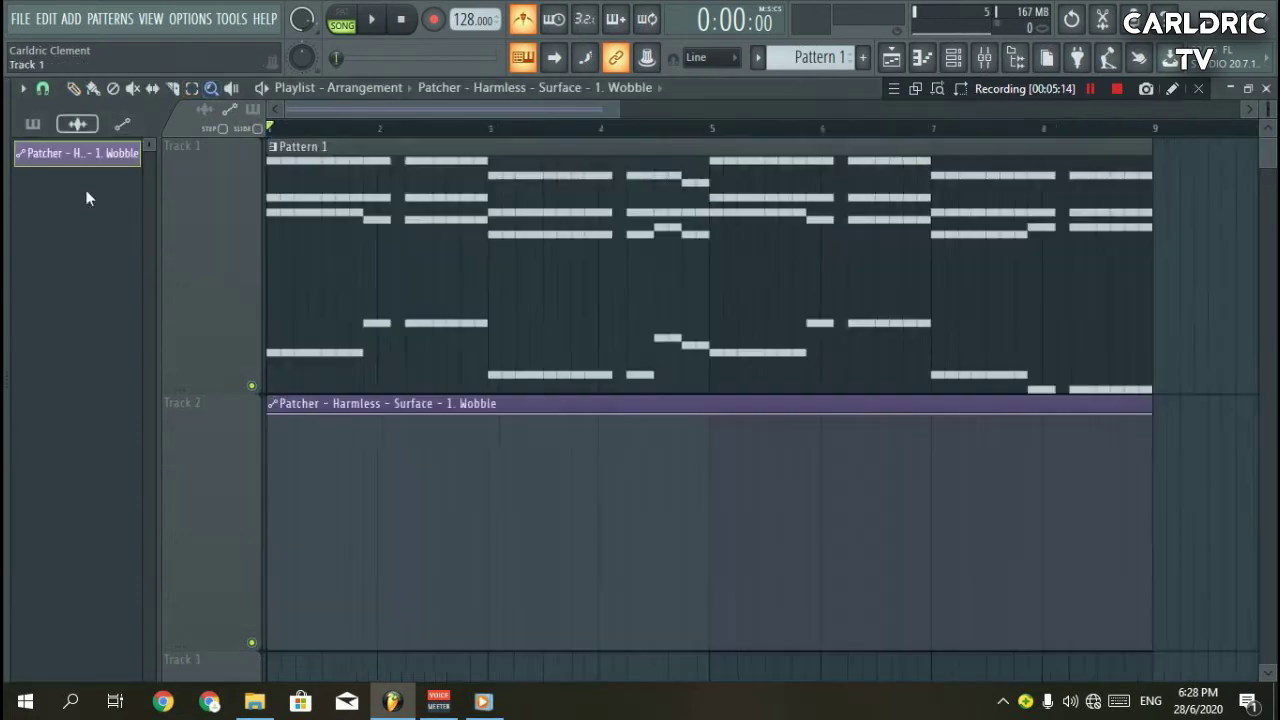
pyautogui.press('p')
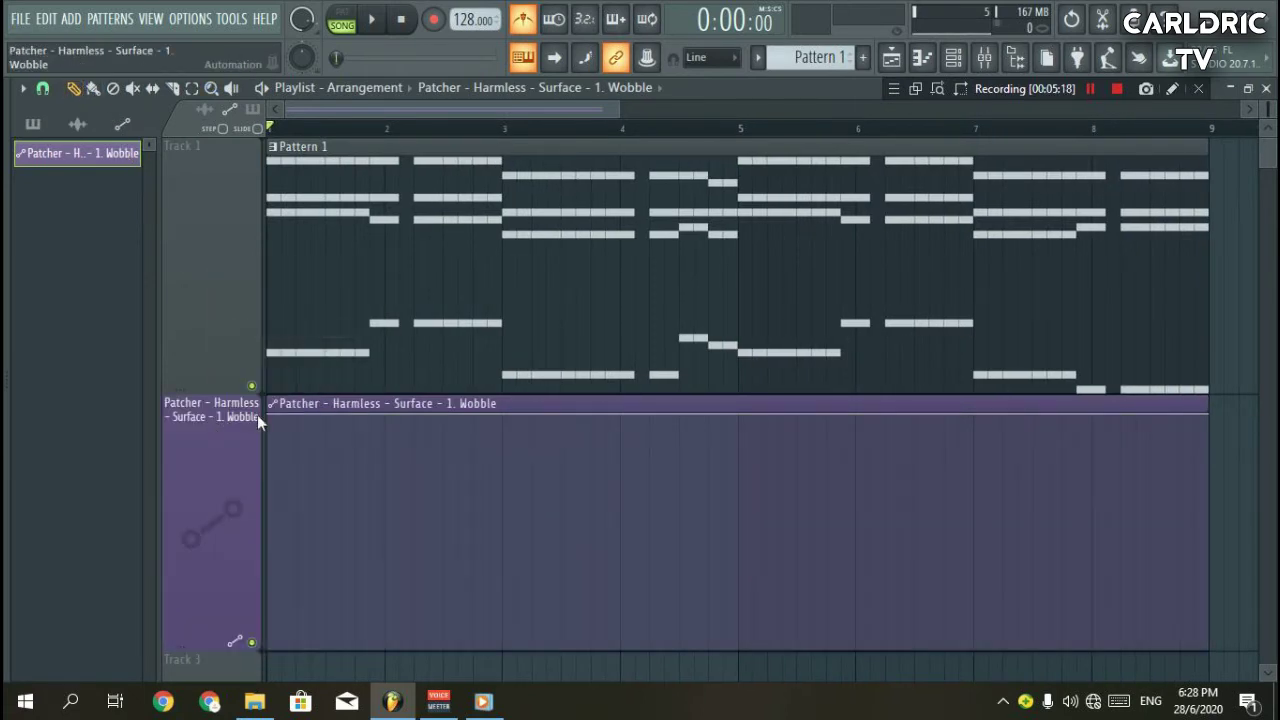
pyautogui.moveTo(274, 414); pyautogui.dragTo(270, 646)
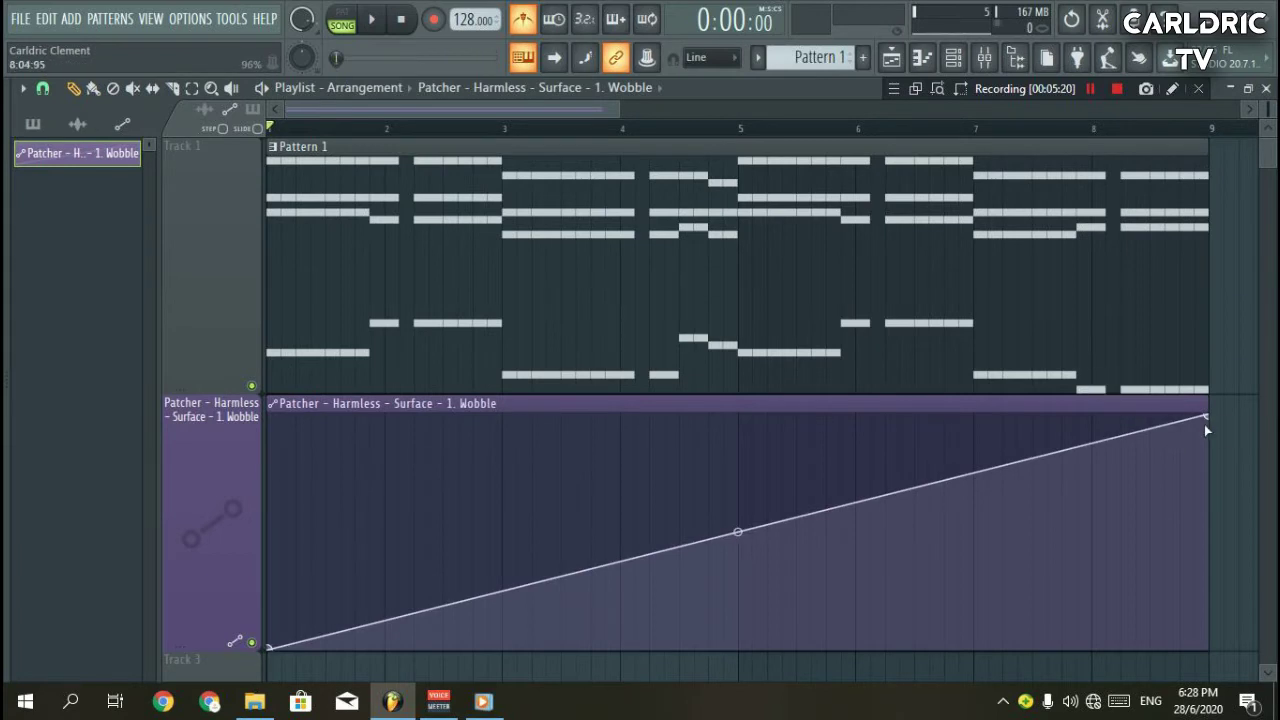
pyautogui.moveTo(1205, 416); pyautogui.dragTo(1220, 712)
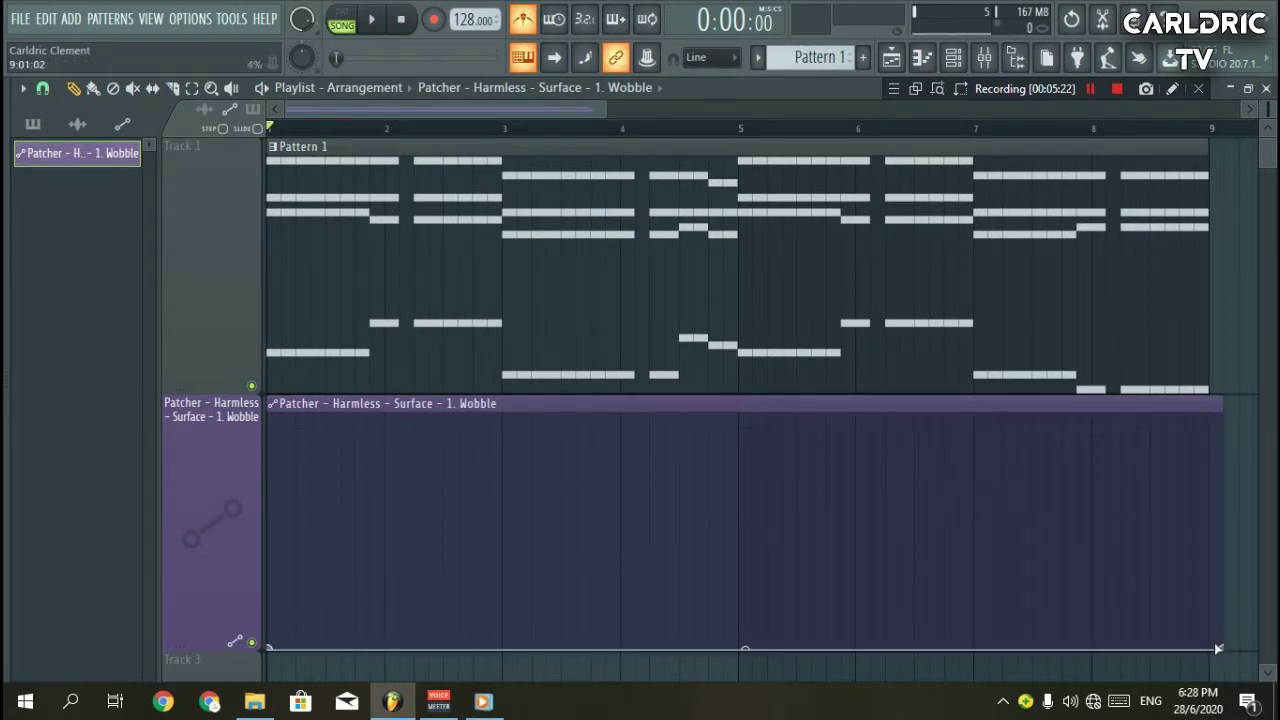
pyautogui.moveTo(1218, 646); pyautogui.dragTo(1208, 646)
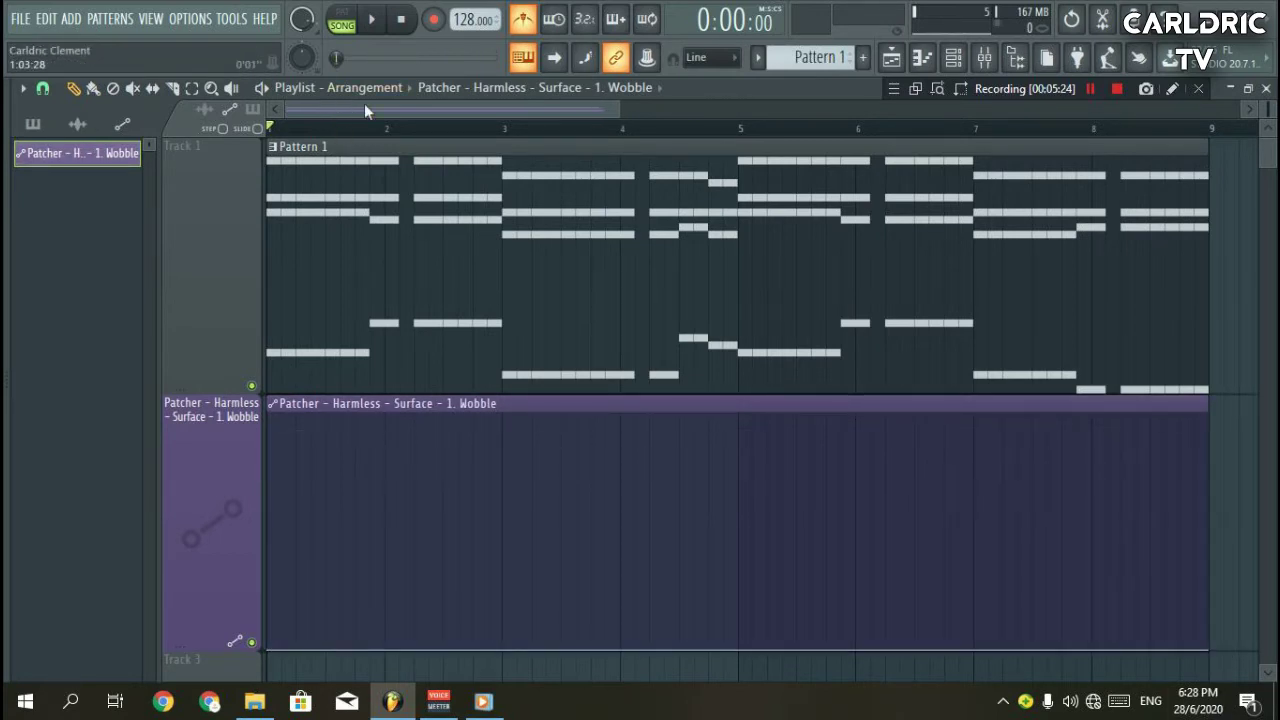
# Set the playlist snap to 1/4 step and add a full-level point near the start of the Wobble automation.
pyautogui.scroll(3, 417, 120)
pyautogui.scroll(3, 298, 108)
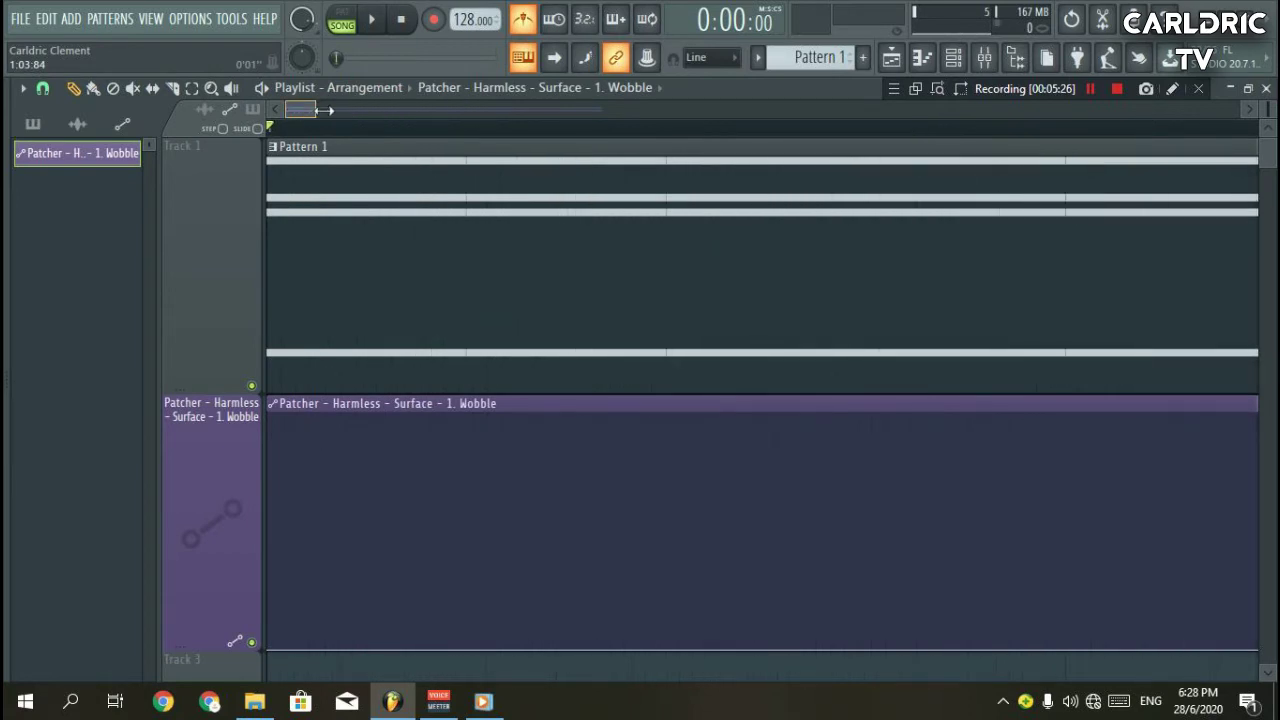
pyautogui.click(42, 88)
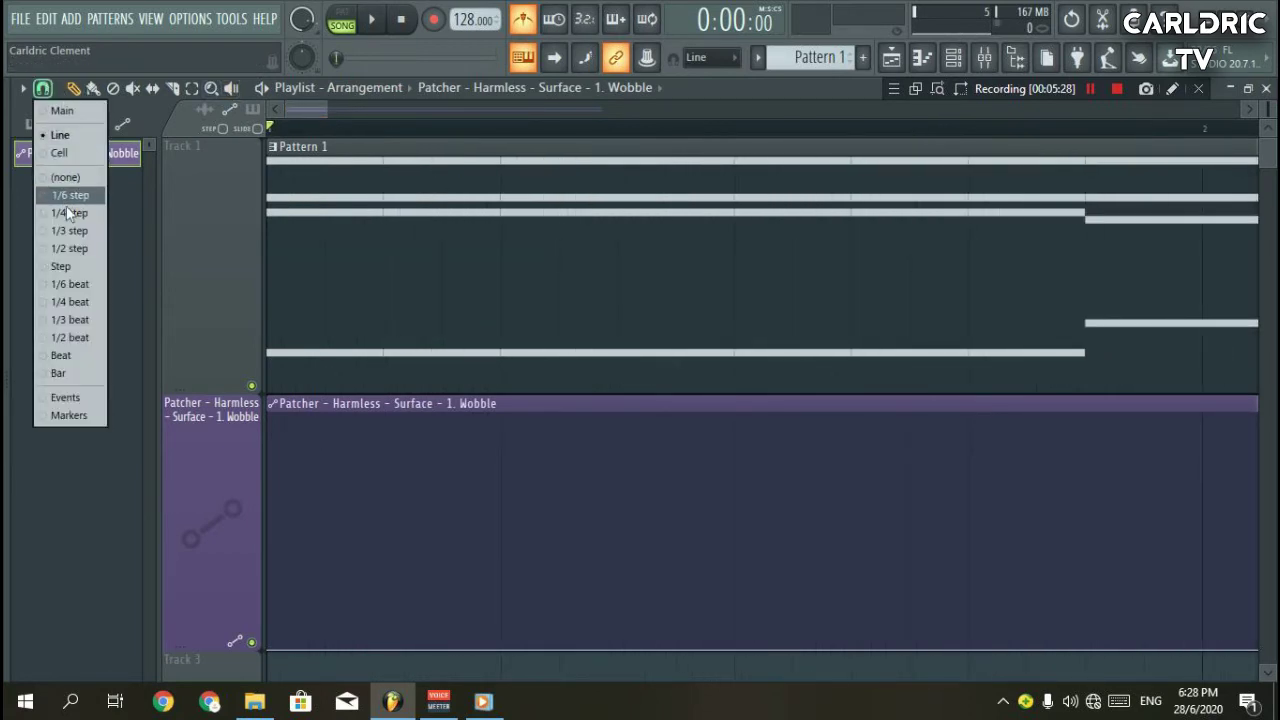
pyautogui.click(68, 212)
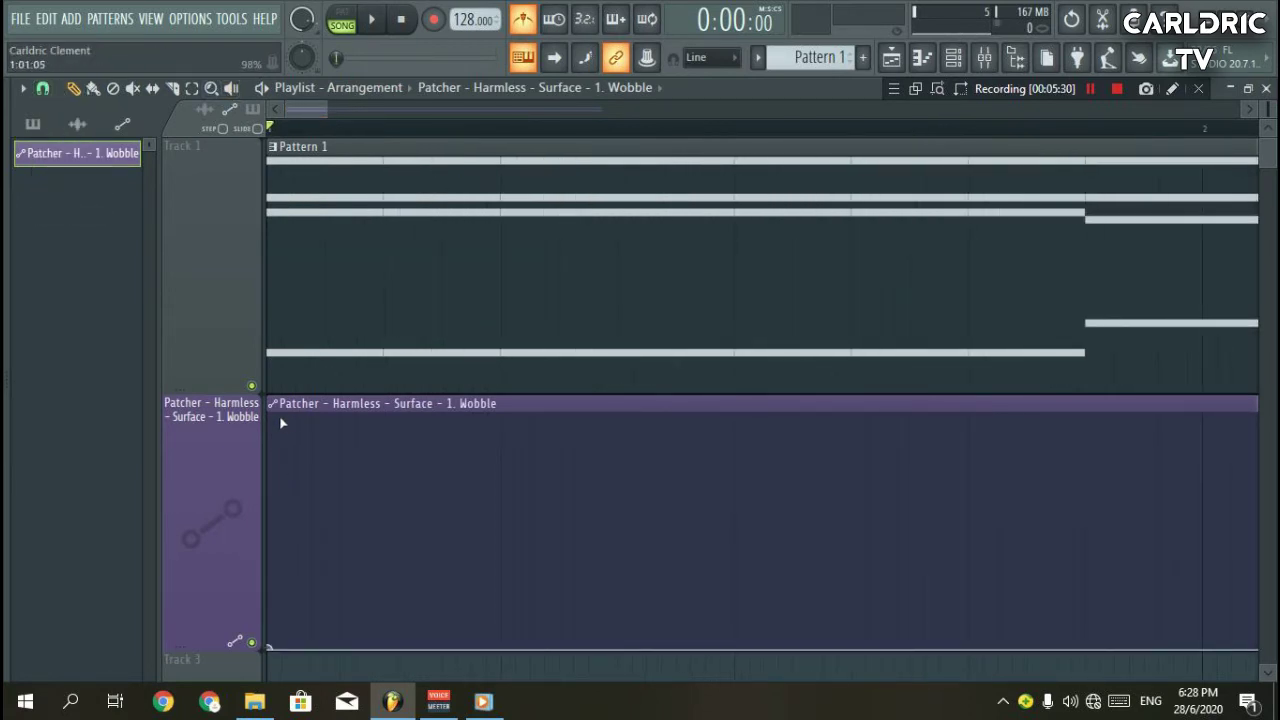
pyautogui.moveTo(283, 420); pyautogui.dragTo(283, 375)
pyautogui.click(42, 88)
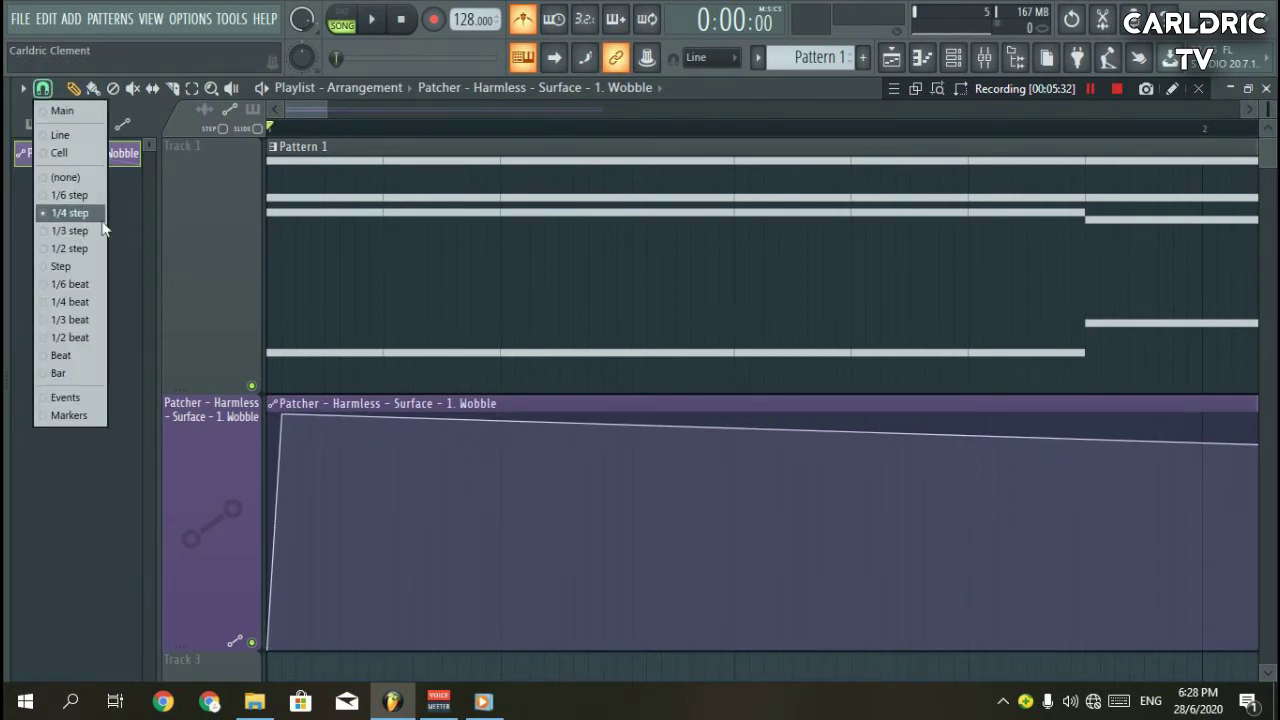
pyautogui.click(307, 135)
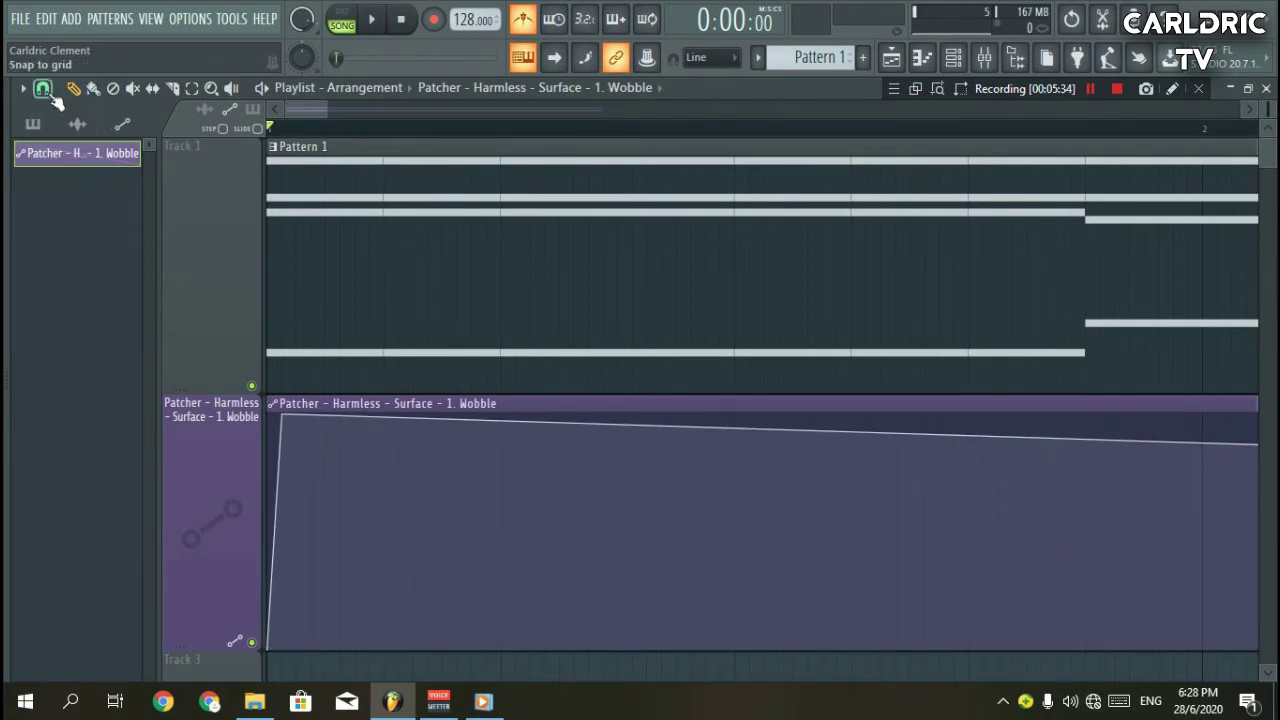
# Set the playlist snap to 1/2 step and delete the full-level point near the start of the Wobble automation.
pyautogui.click(42, 88)
pyautogui.click(70, 248)
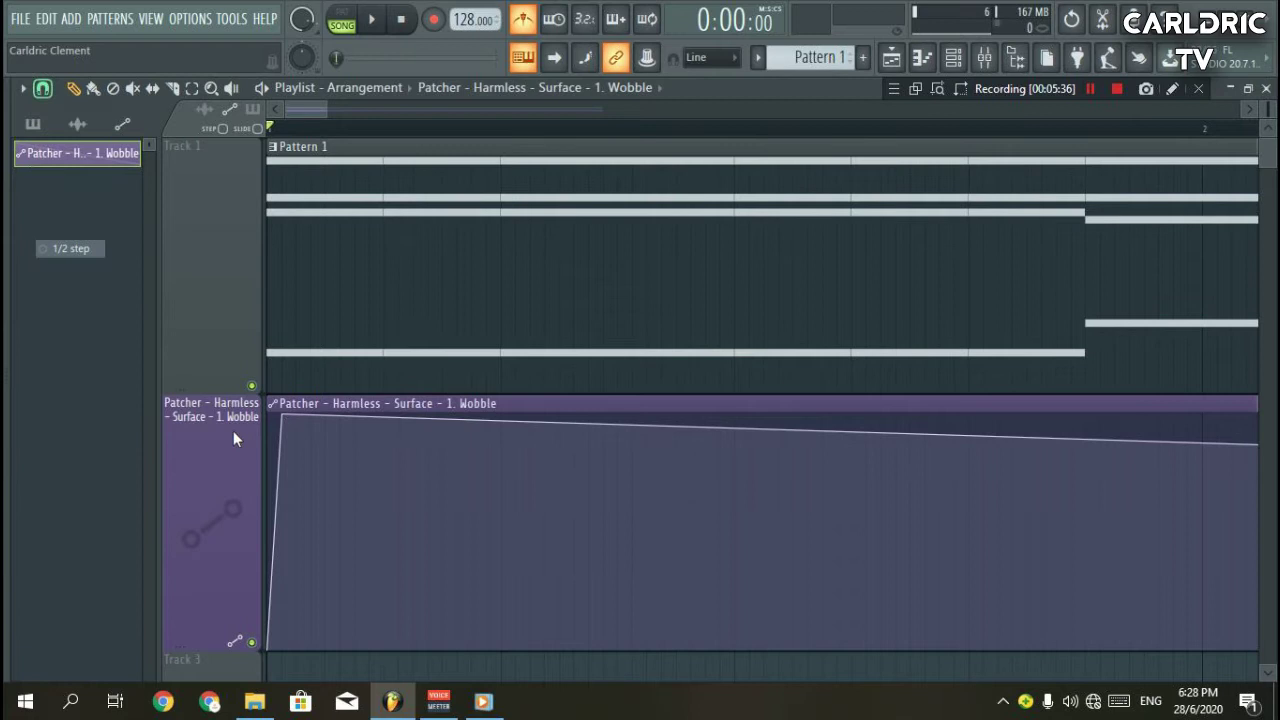
pyautogui.rightClick(284, 418)
pyautogui.click(316, 348)
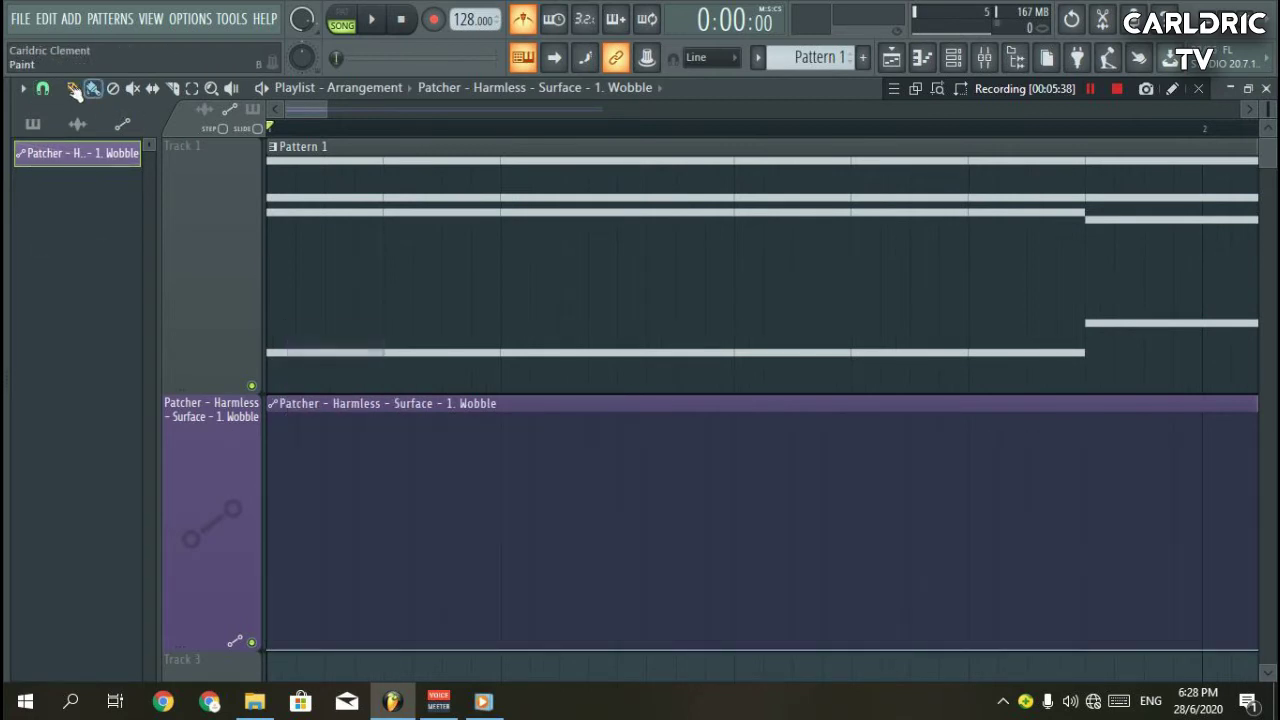
# Draw three 100% peaks in the Wobble automation, each shortly after a chord hit, dropping to 0% at the second and third hits.
pyautogui.click(294, 418)
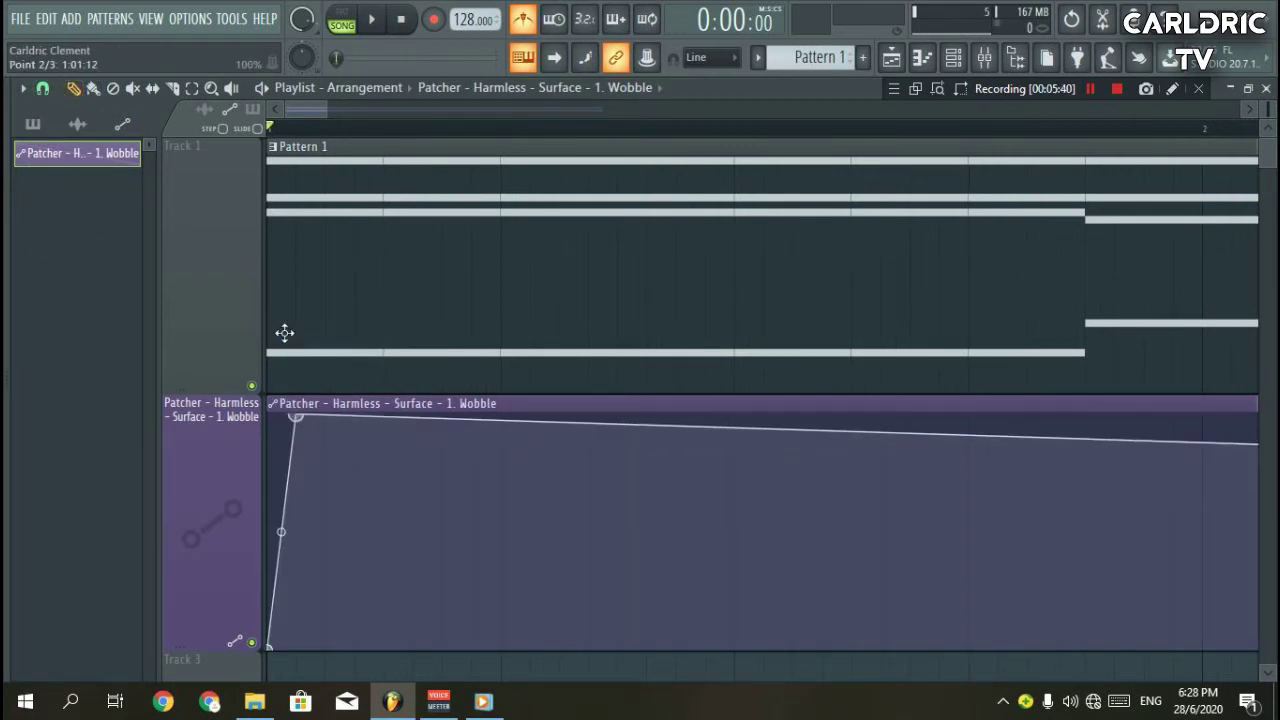
pyautogui.click(382, 645)
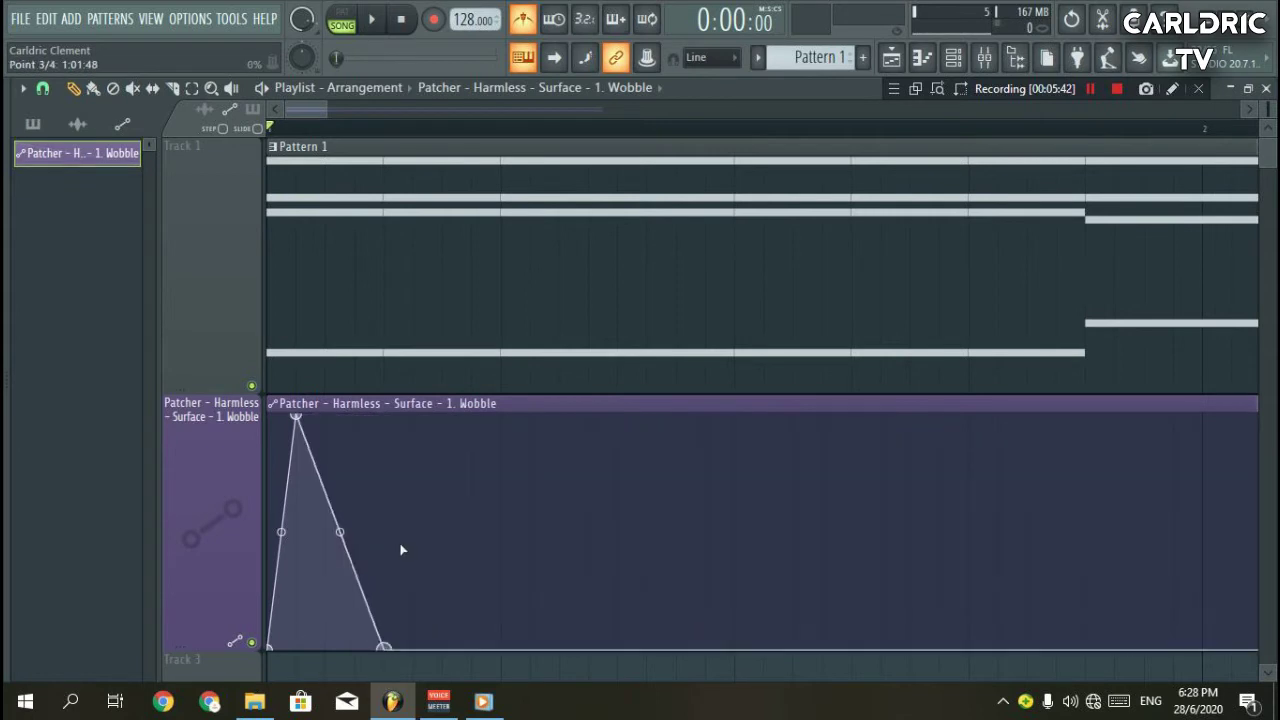
pyautogui.click(411, 420)
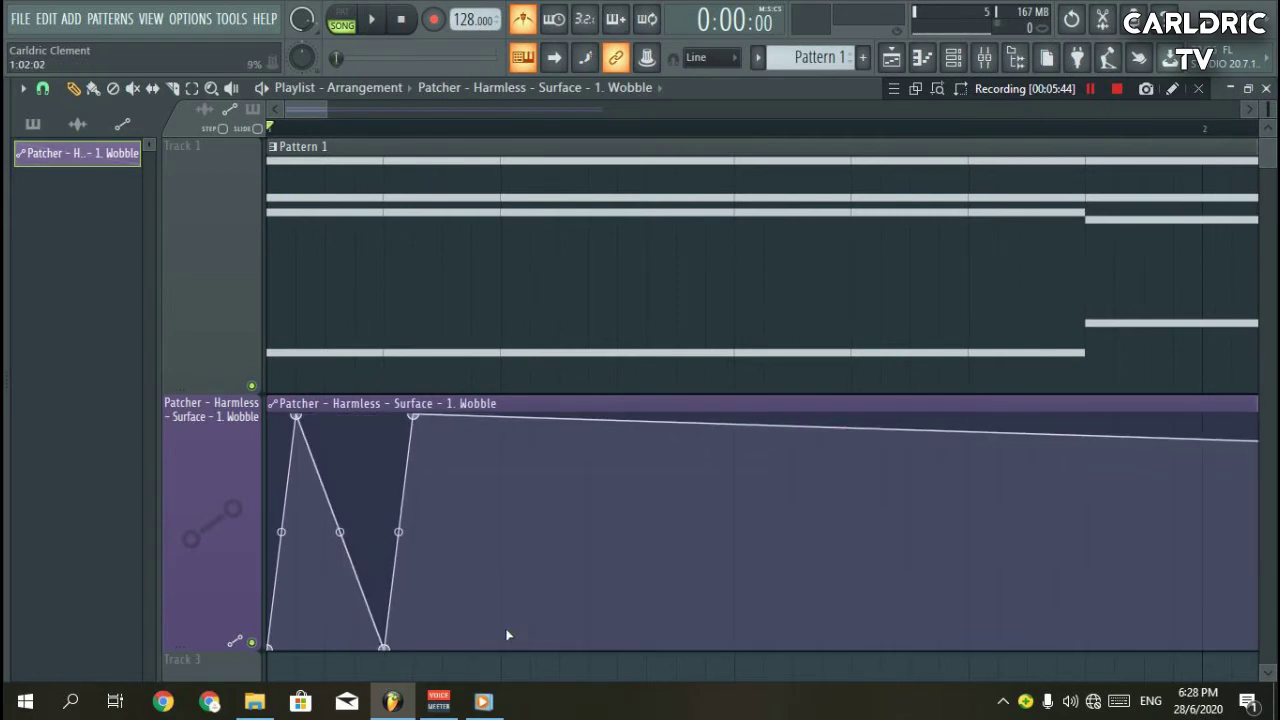
pyautogui.click(506, 641)
pyautogui.click(530, 426)
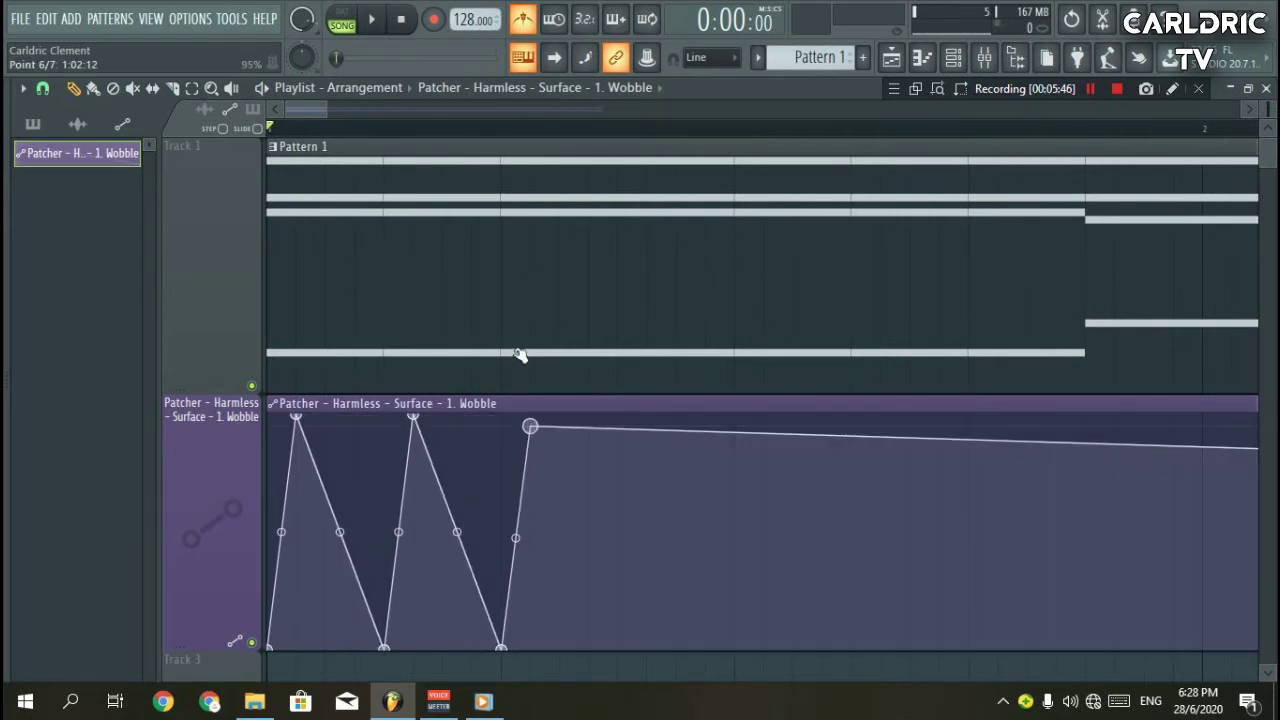
pyautogui.moveTo(519, 355); pyautogui.dragTo(522, 365)
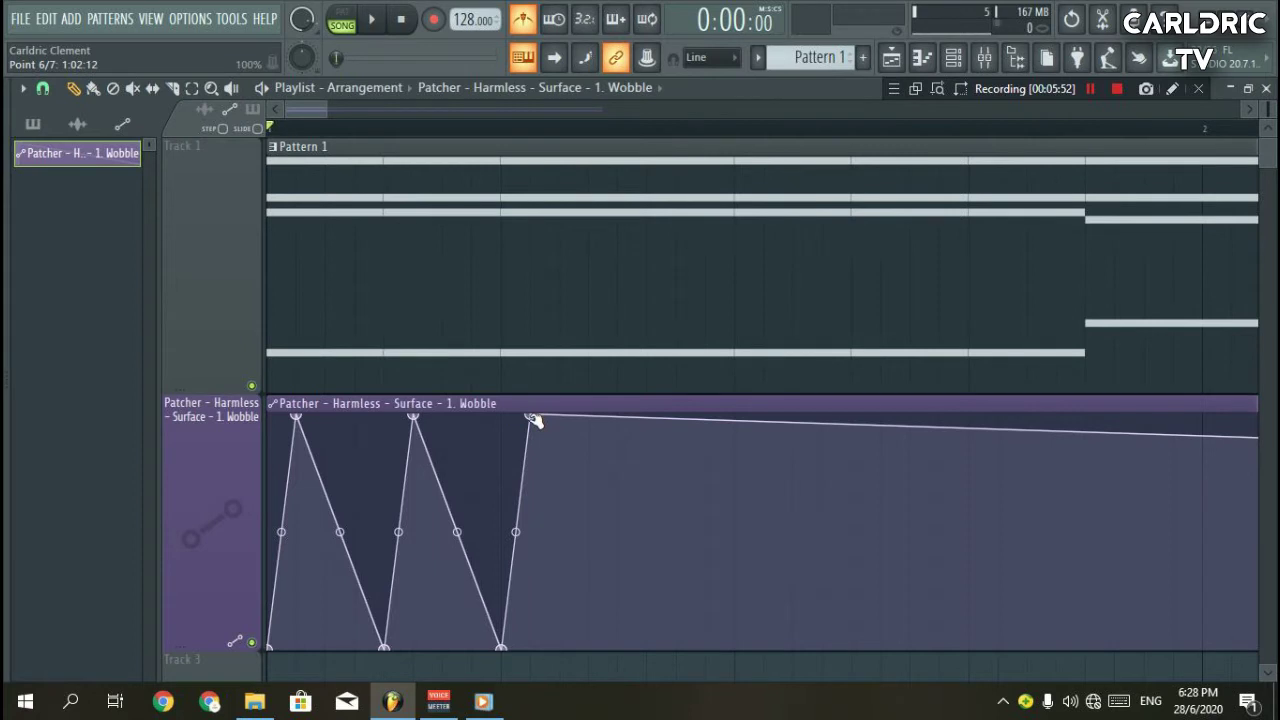
# Add a 0% point at the fourth chord hit so the third Wobble peak slopes down to it.
pyautogui.rightClick(533, 418)
pyautogui.click(750, 596)
pyautogui.moveTo(733, 624); pyautogui.dragTo(737, 674)
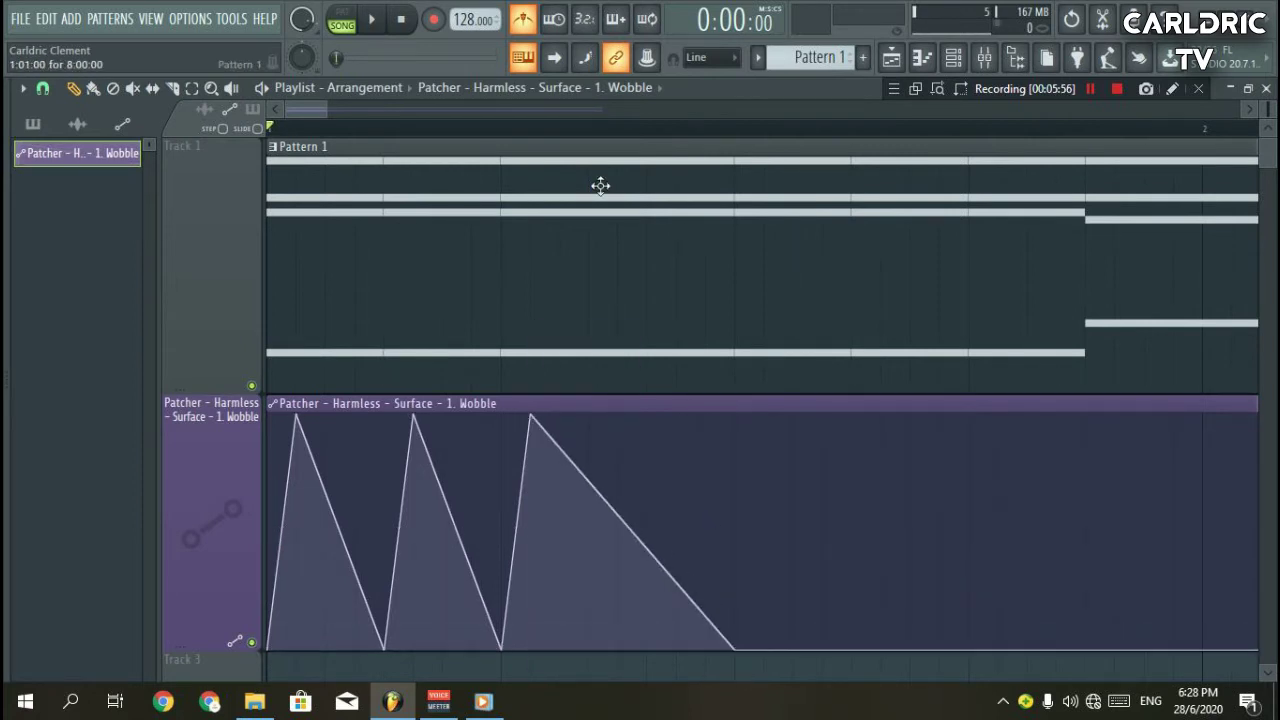
# Play the song from the start to hear the Wobble automation on the first chords, and stop playback.
pyautogui.scroll(-1, 590, 575)
pyautogui.press('space')
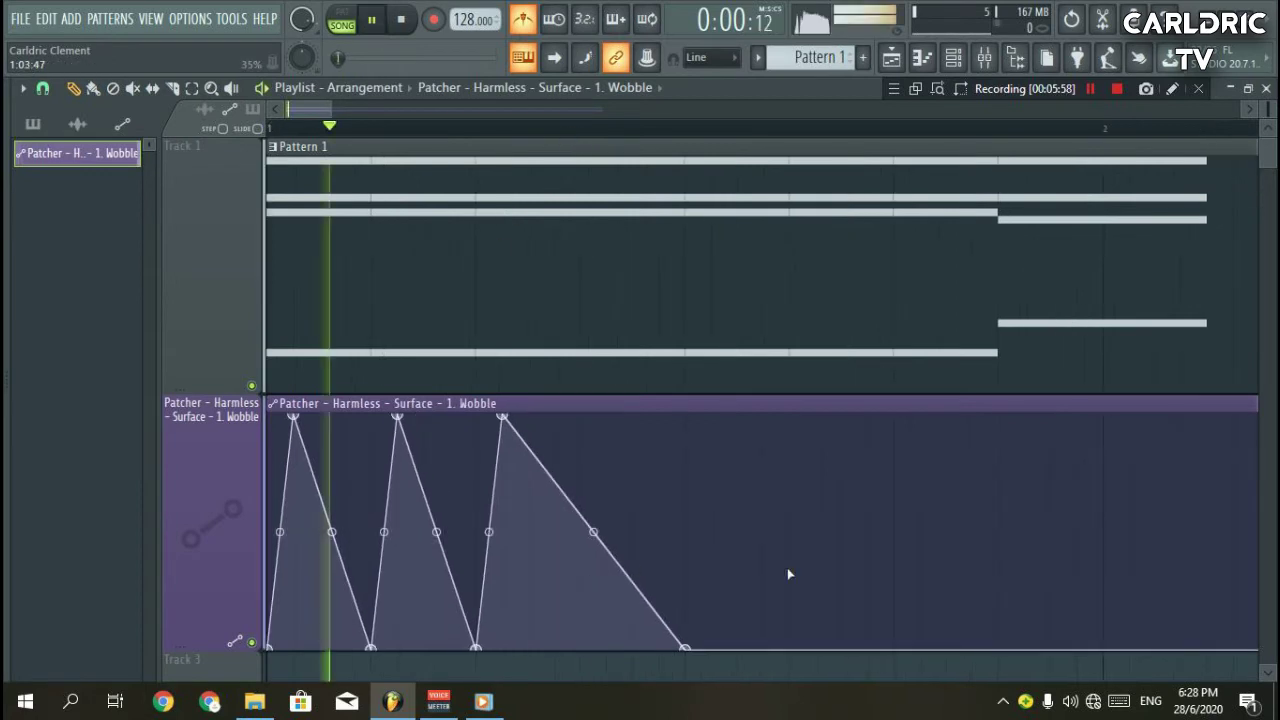
pyautogui.press('space')
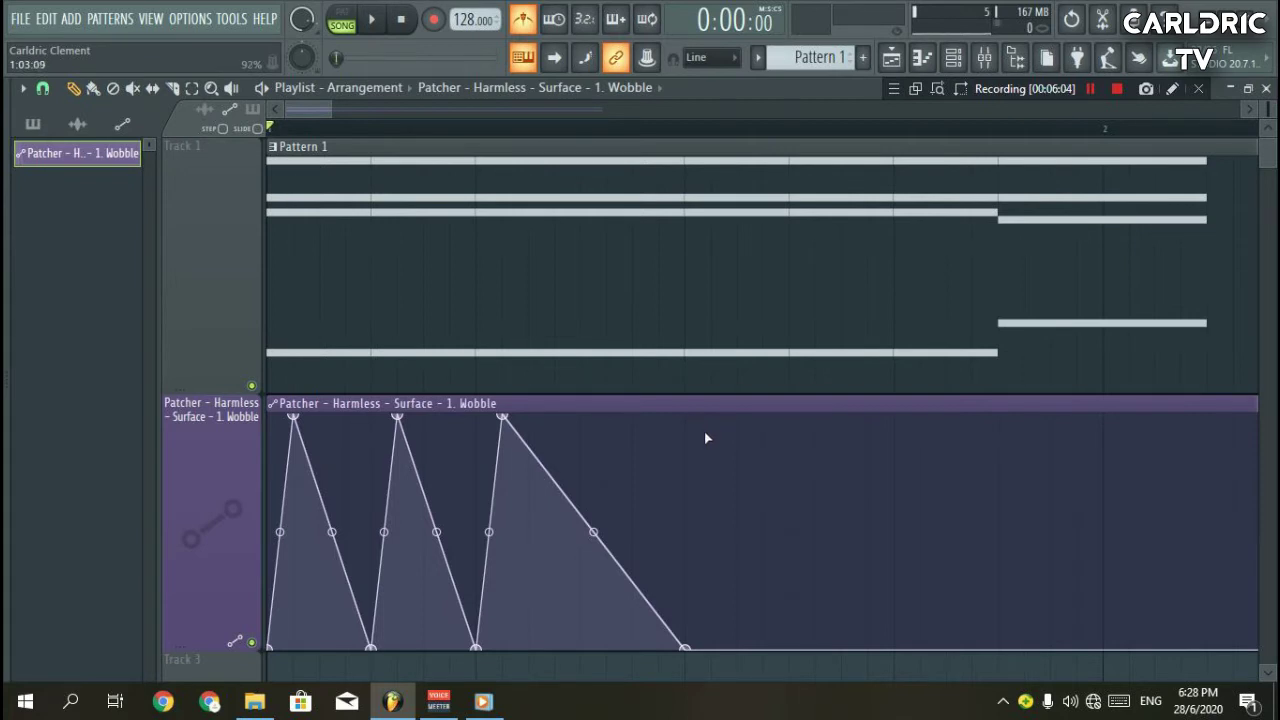
# Change the playlist snap setting and add a 100% point at the very start of the Wobble automation clip.
pyautogui.click(43, 90)
pyautogui.click(53, 206)
pyautogui.moveTo(292, 416); pyautogui.dragTo(266, 416)
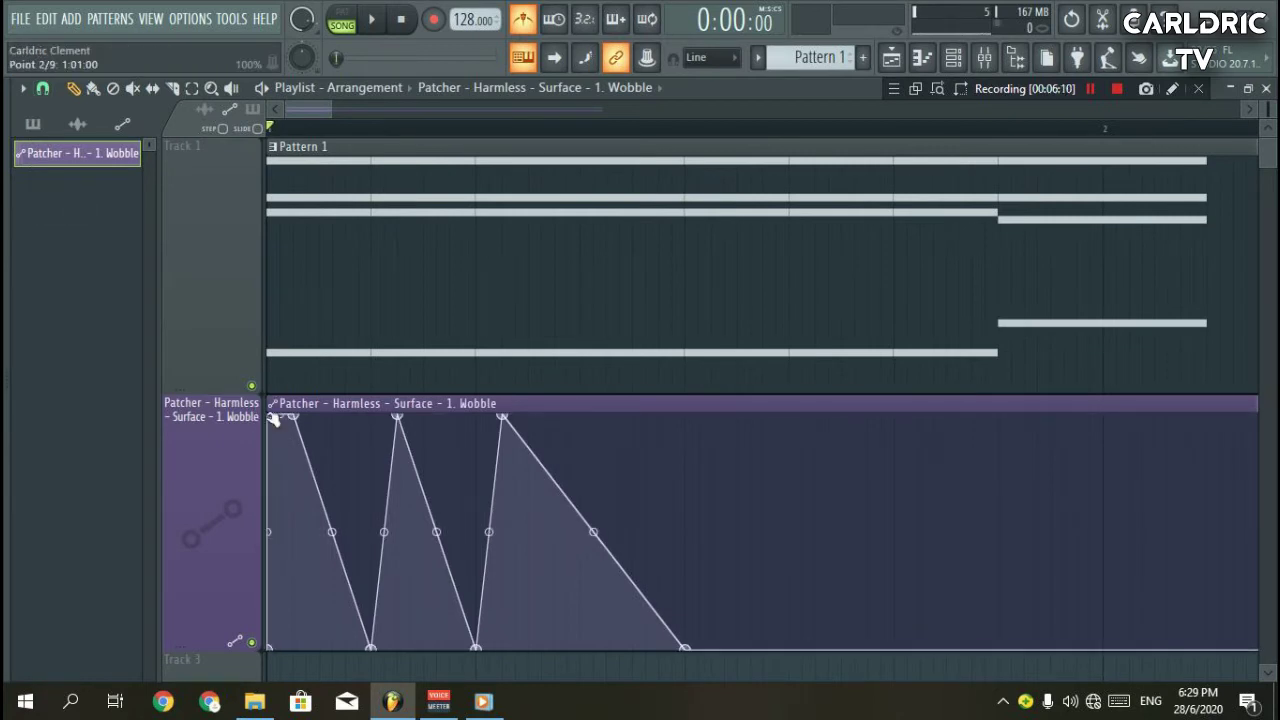
# Delete the later of the doubled 100% points at the first three Wobble peaks, and briefly play the song to check the timing.
pyautogui.rightClick(293, 416)
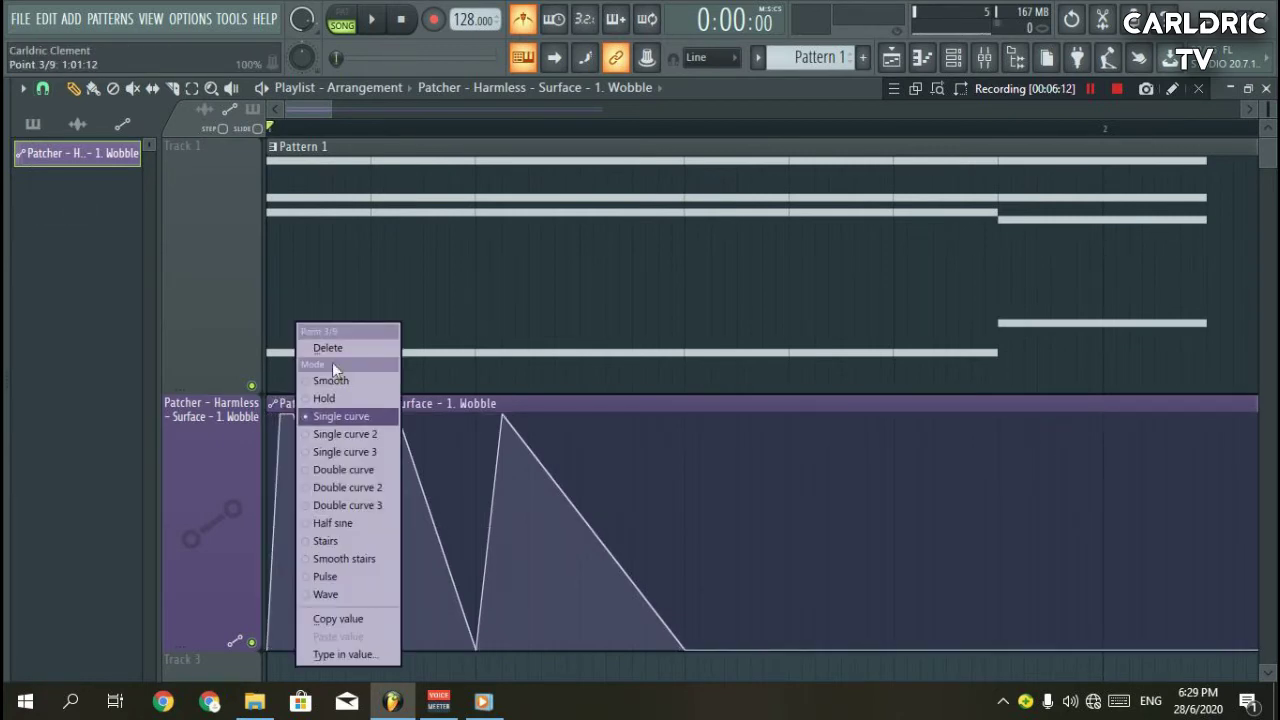
pyautogui.click(328, 347)
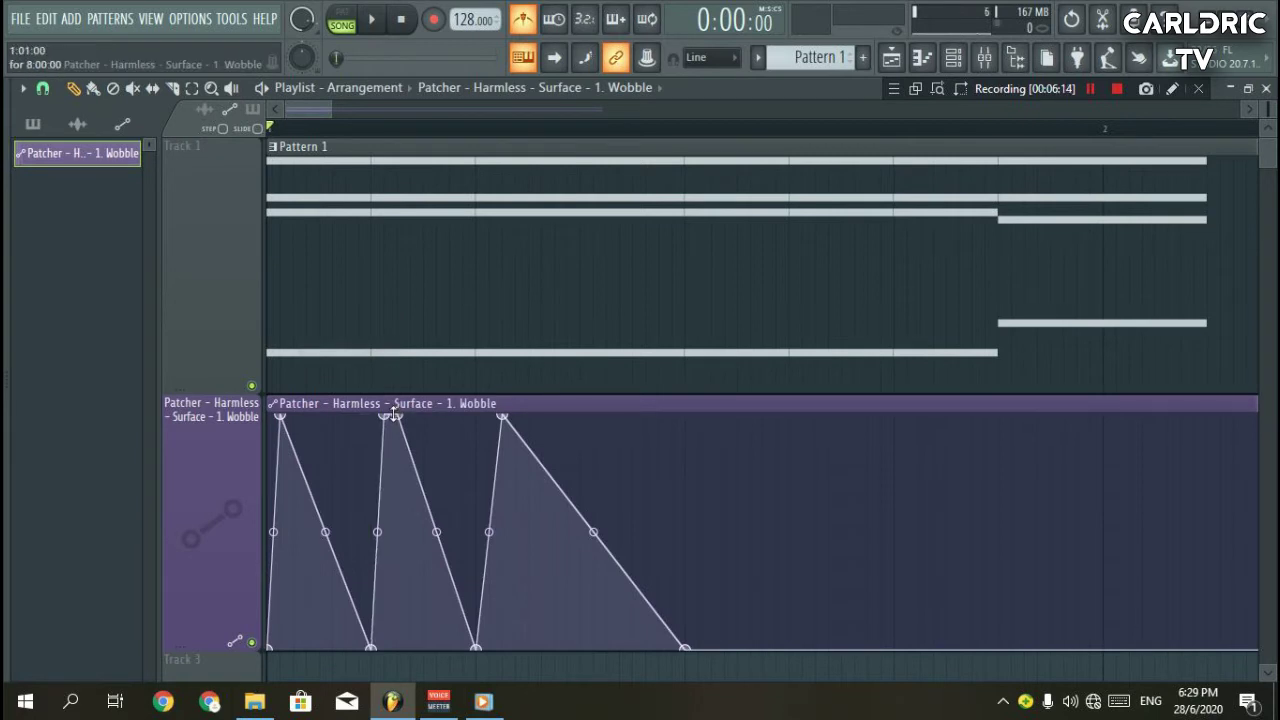
pyautogui.rightClick(395, 415)
pyautogui.click(420, 346)
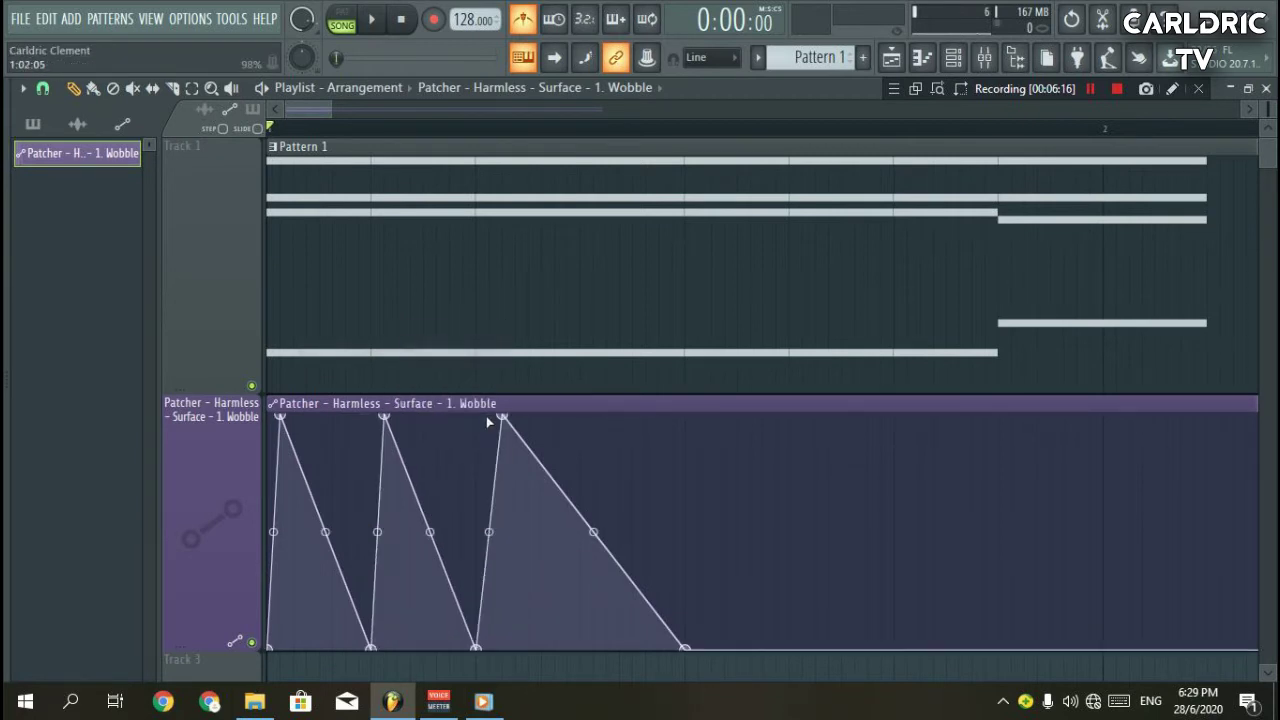
pyautogui.rightClick(500, 416)
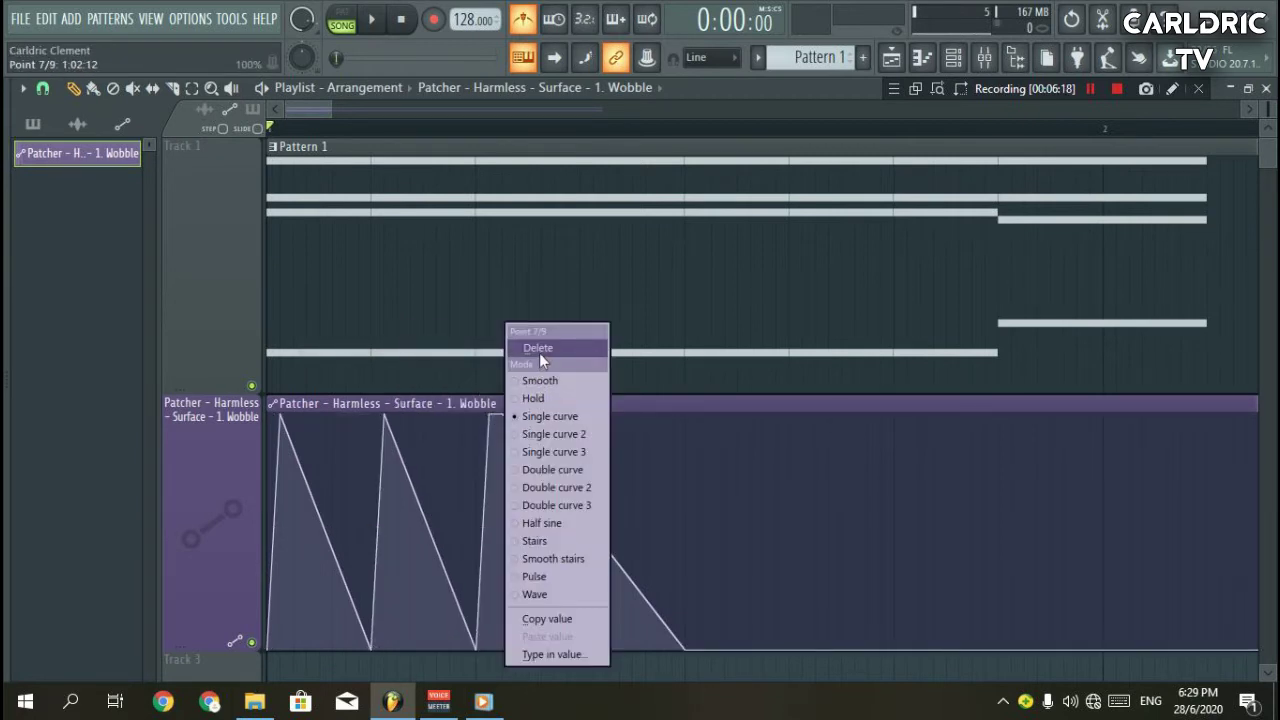
pyautogui.click(539, 350)
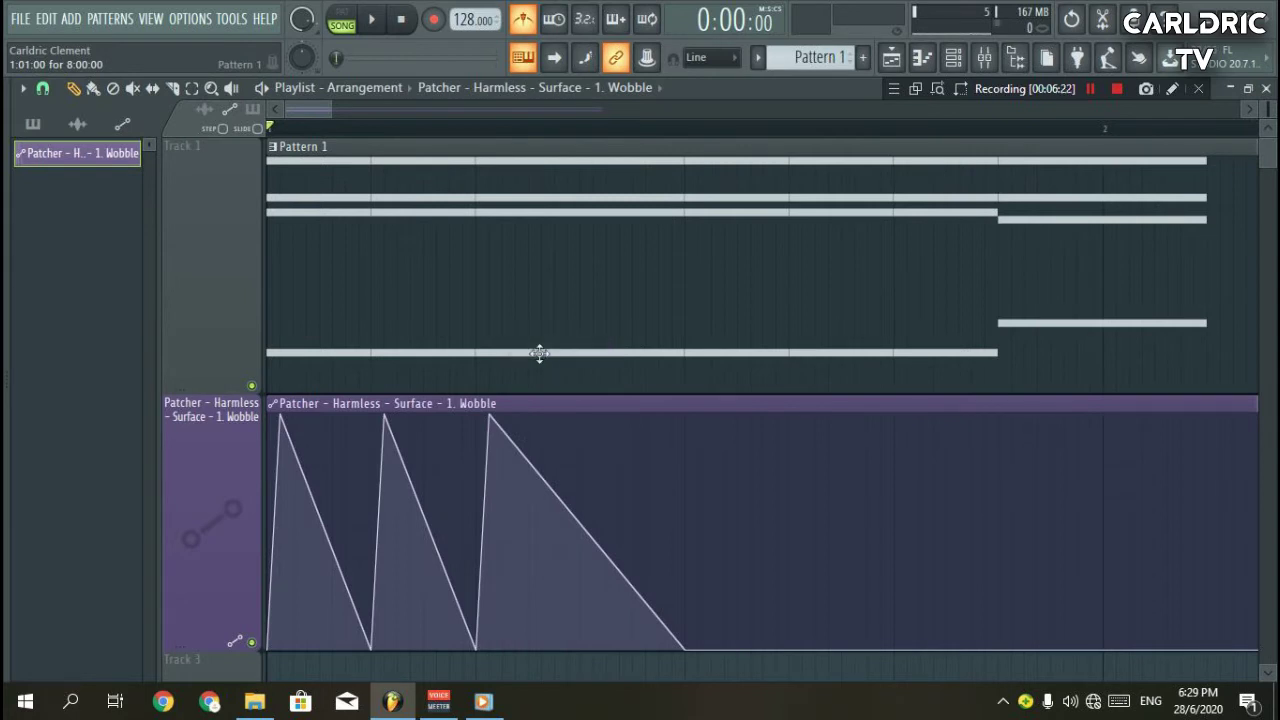
pyautogui.press('space')
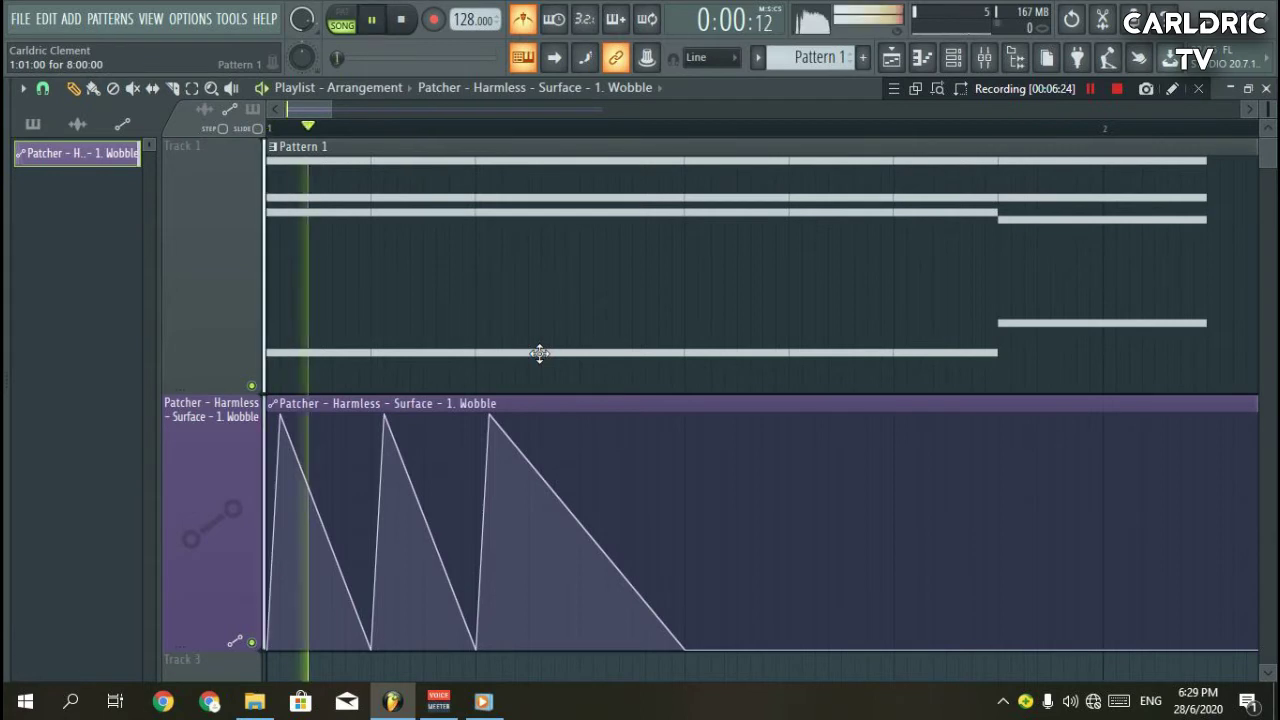
pyautogui.press('space')
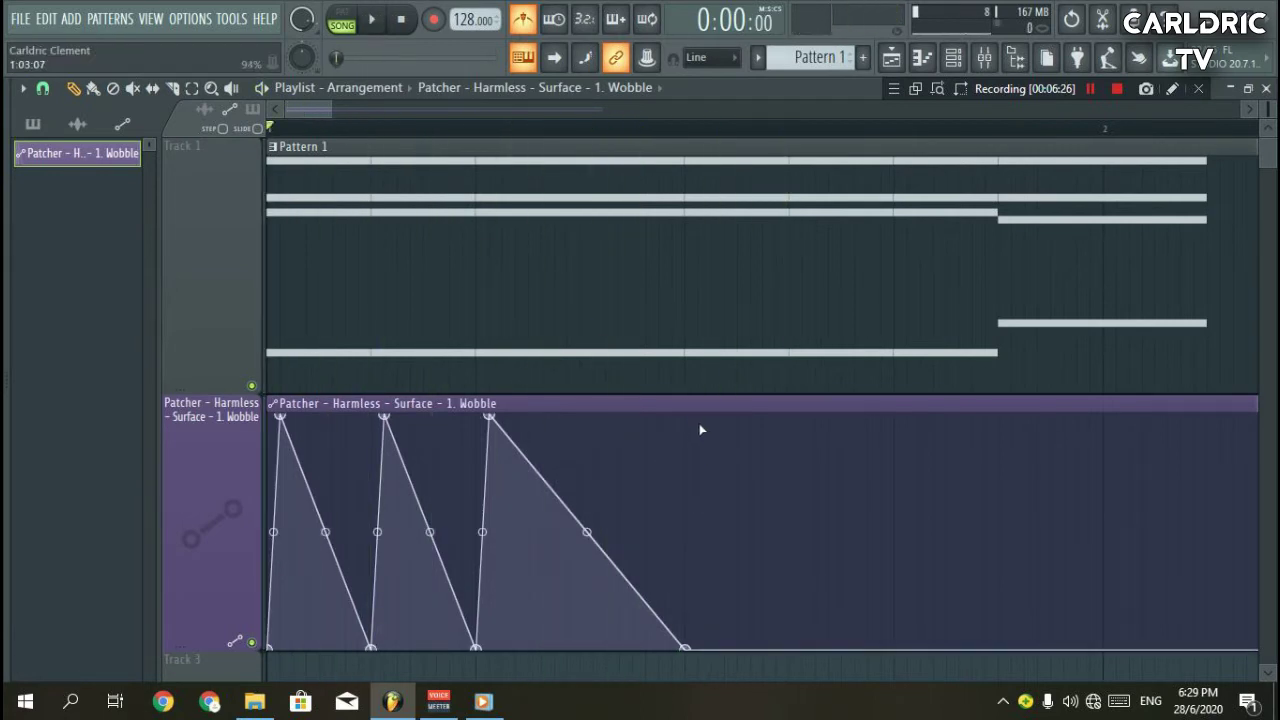
# Add a 100% Wobble peak just after the fourth chord hit, falling to 0% at the fifth hit, and delete the stray 100% point there.
pyautogui.click(698, 418)
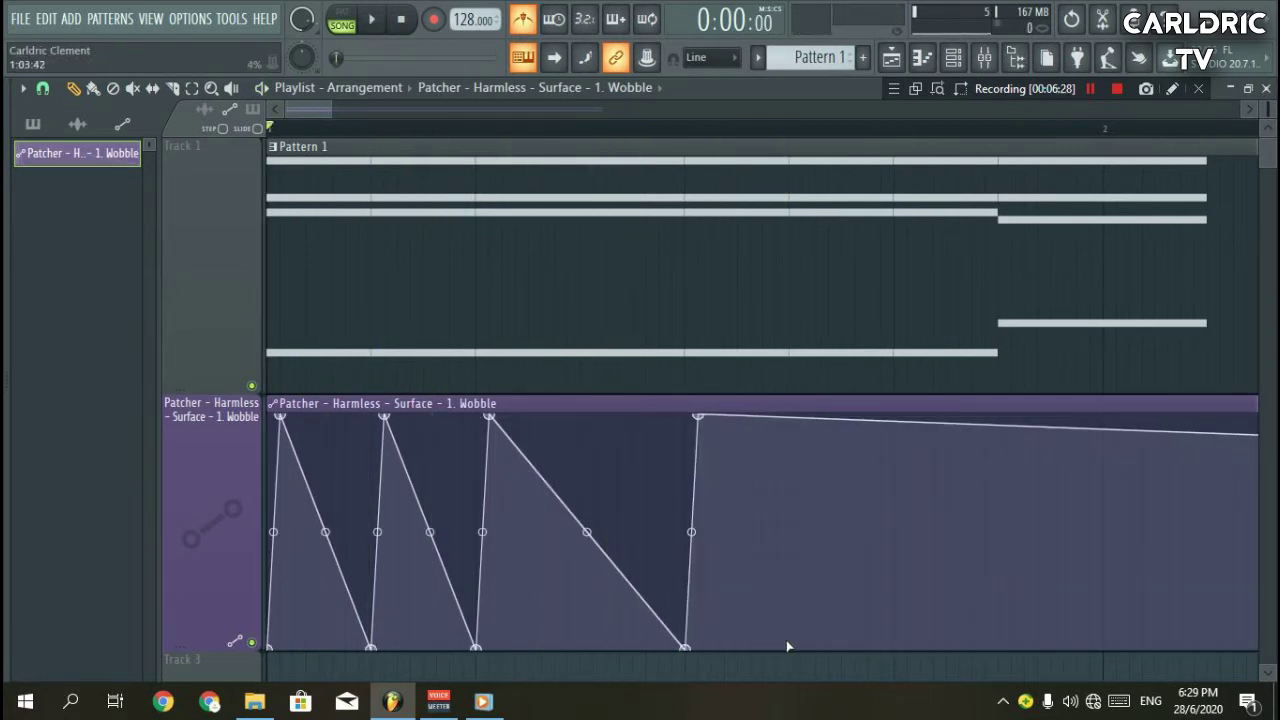
pyautogui.click(787, 647)
pyautogui.click(790, 418)
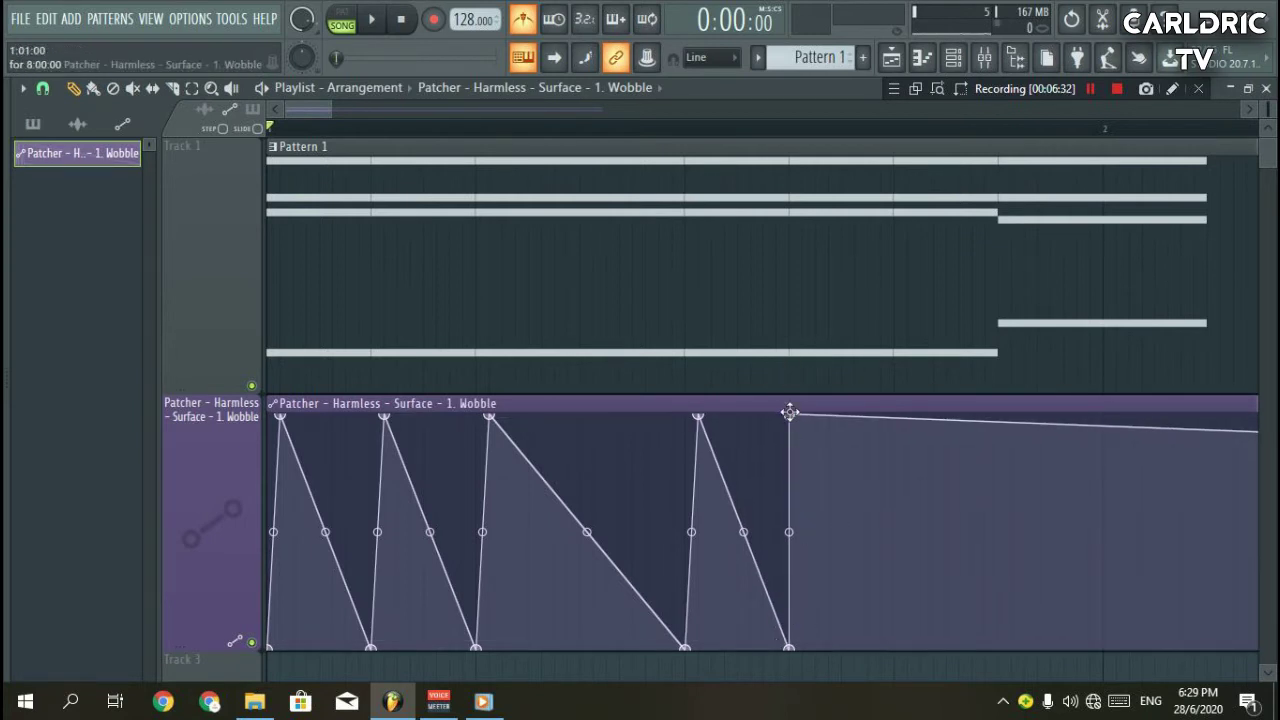
pyautogui.rightClick(790, 415)
pyautogui.click(834, 350)
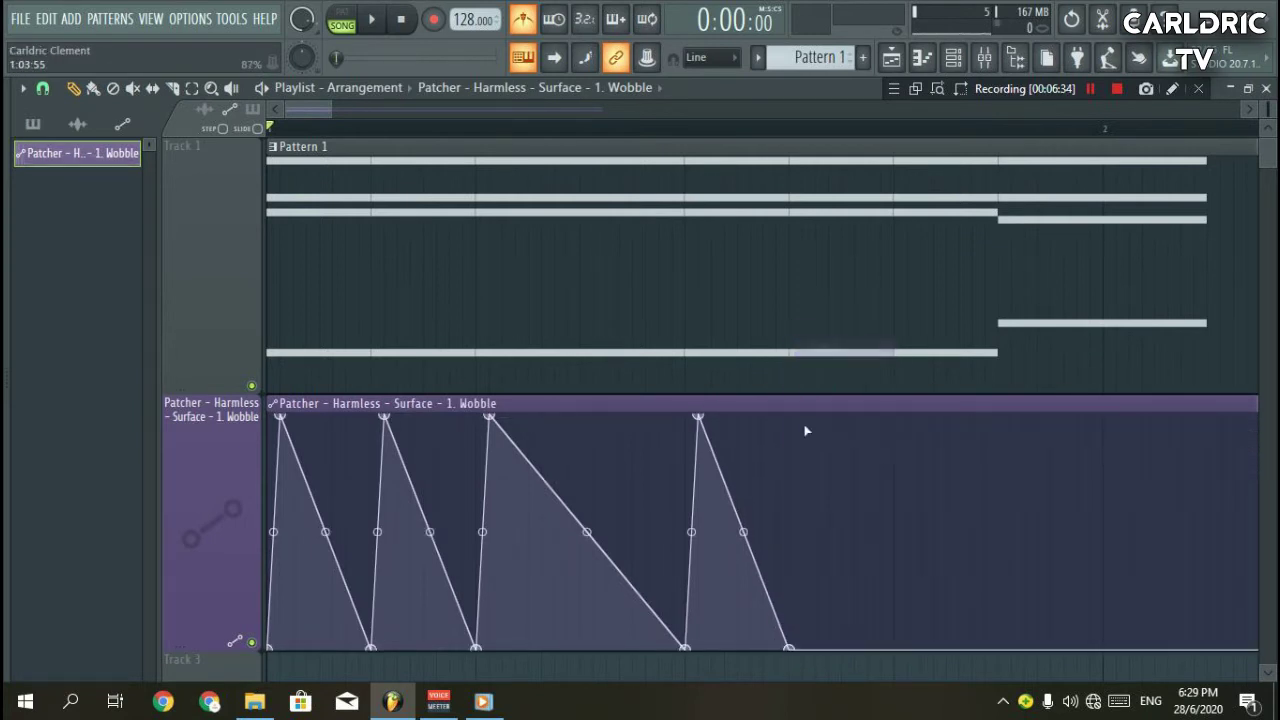
# Add 100% Wobble peaks just after the fifth and sixth chord hits, each sloping down to 0% at the following hit.
pyautogui.click(805, 414)
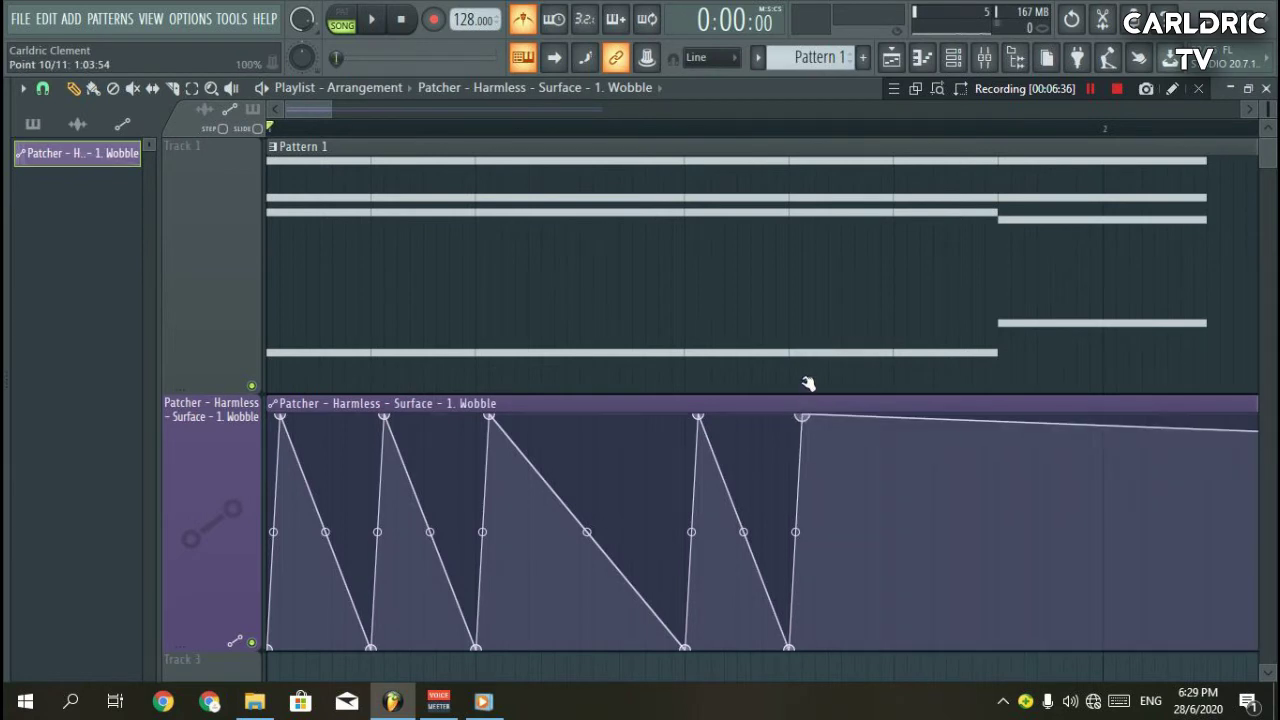
pyautogui.moveTo(896, 640); pyautogui.dragTo(898, 700)
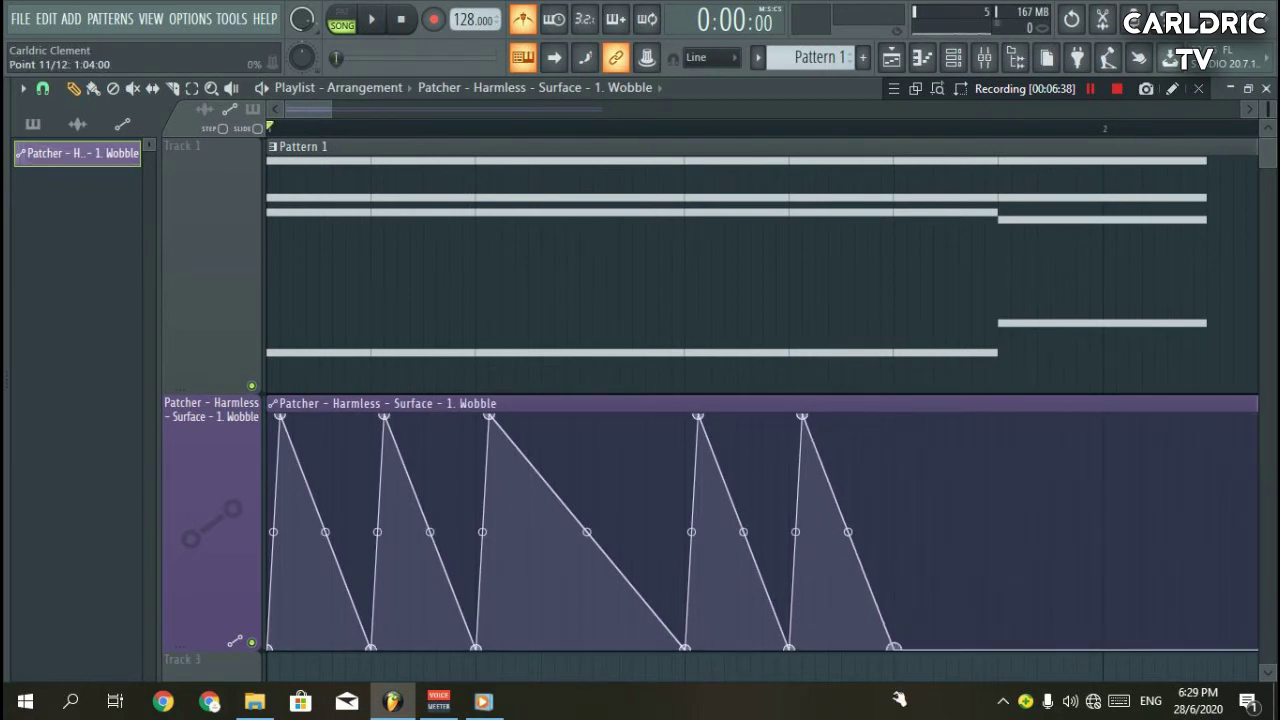
pyautogui.moveTo(909, 420); pyautogui.dragTo(909, 413)
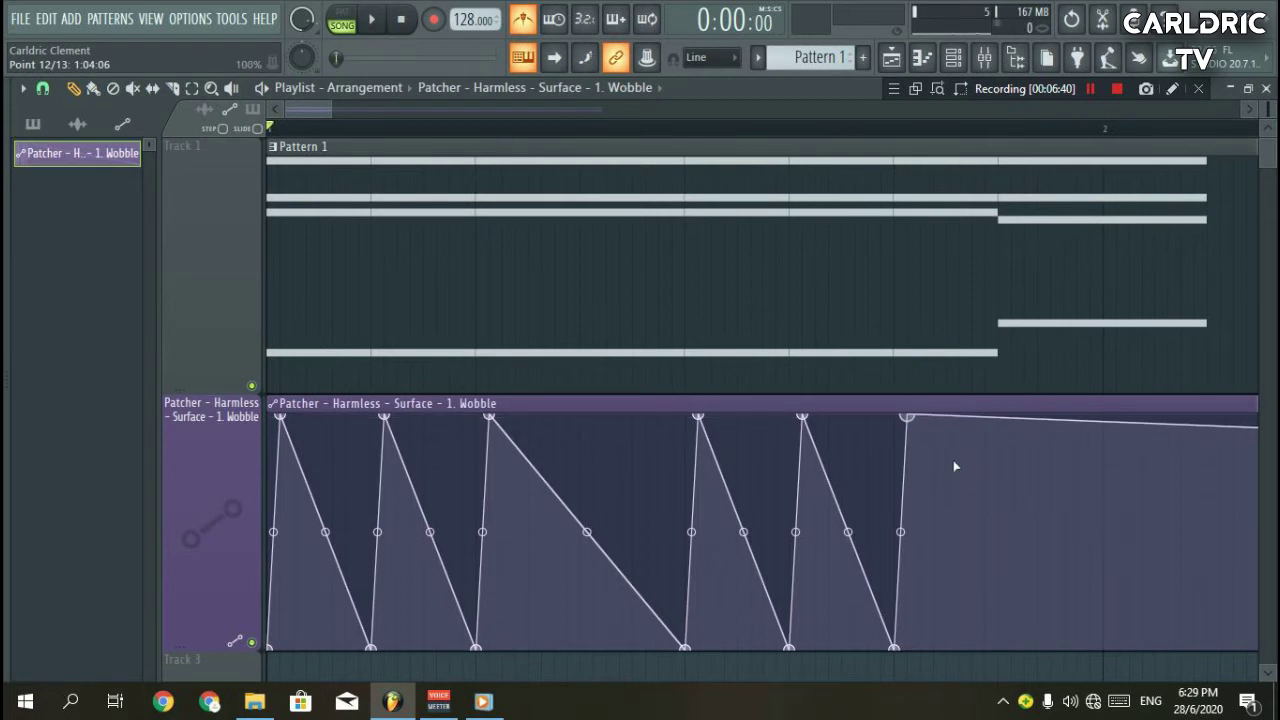
pyautogui.click(999, 645)
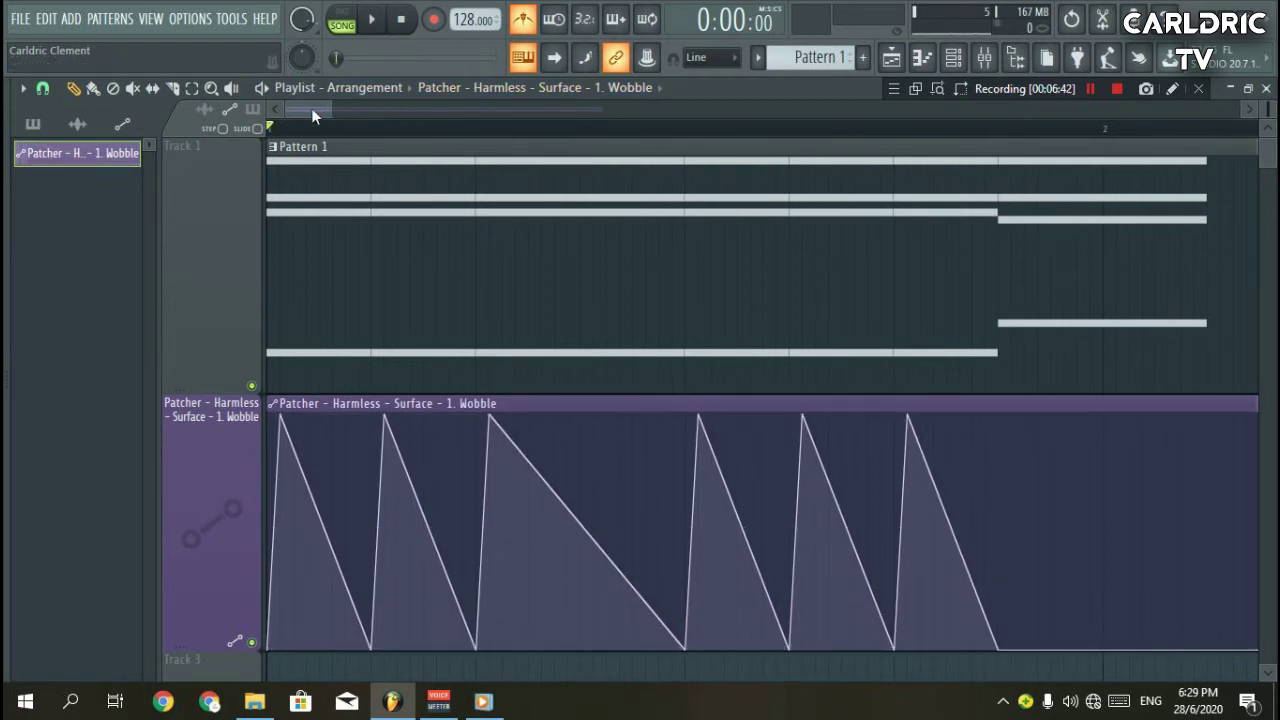
# Add a 100% Wobble peak just after the seventh chord hit, sloping to 0% at that chord's end, and briefly play the song.
pyautogui.scroll(3, 332, 107)
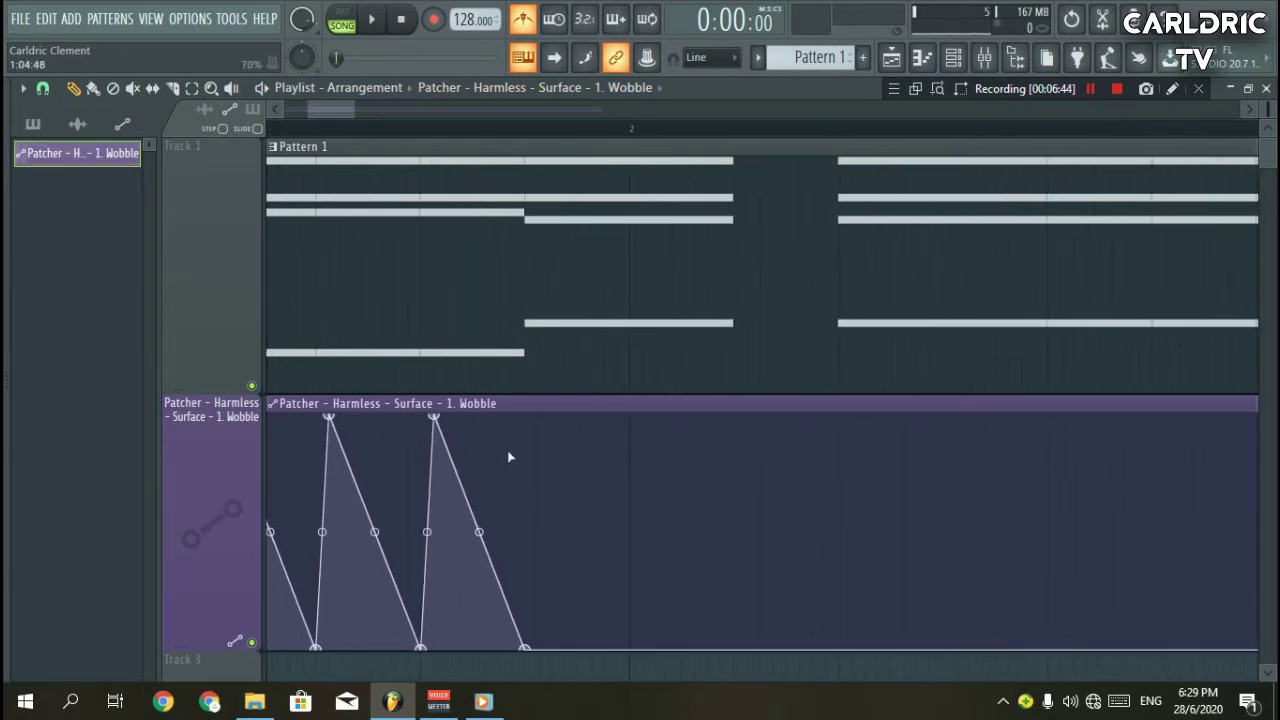
pyautogui.click(538, 416)
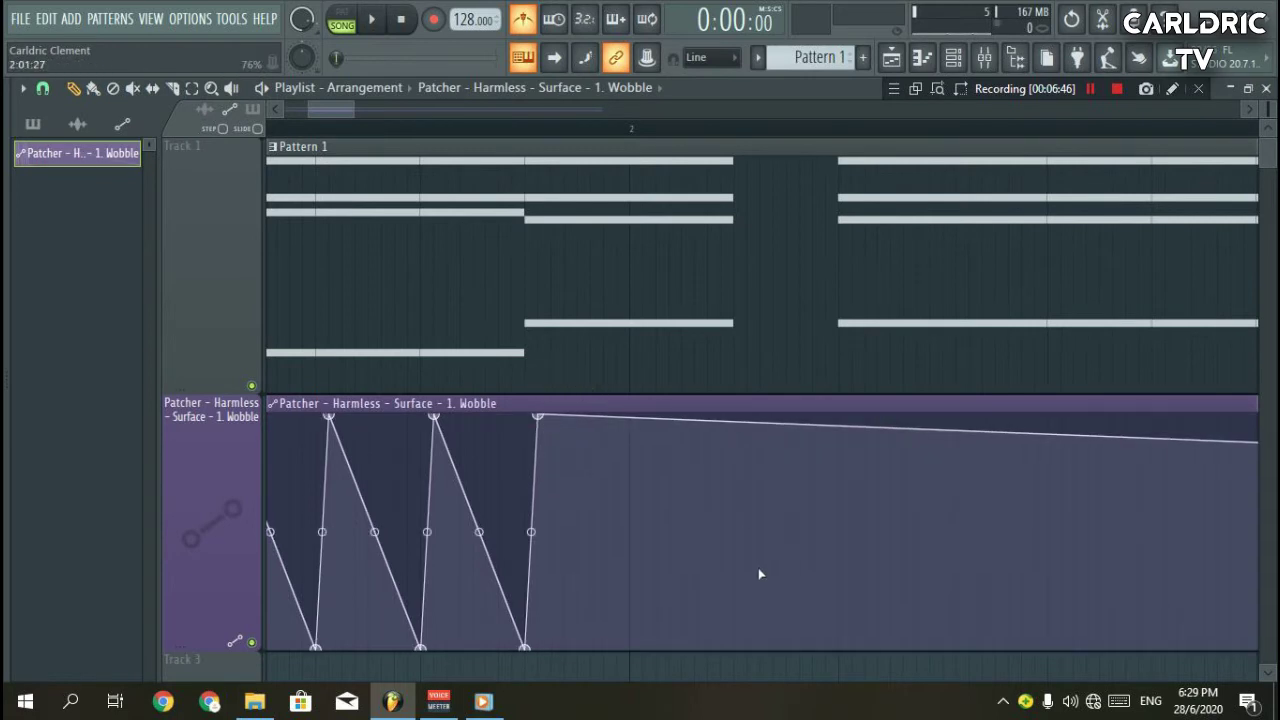
pyautogui.click(732, 640)
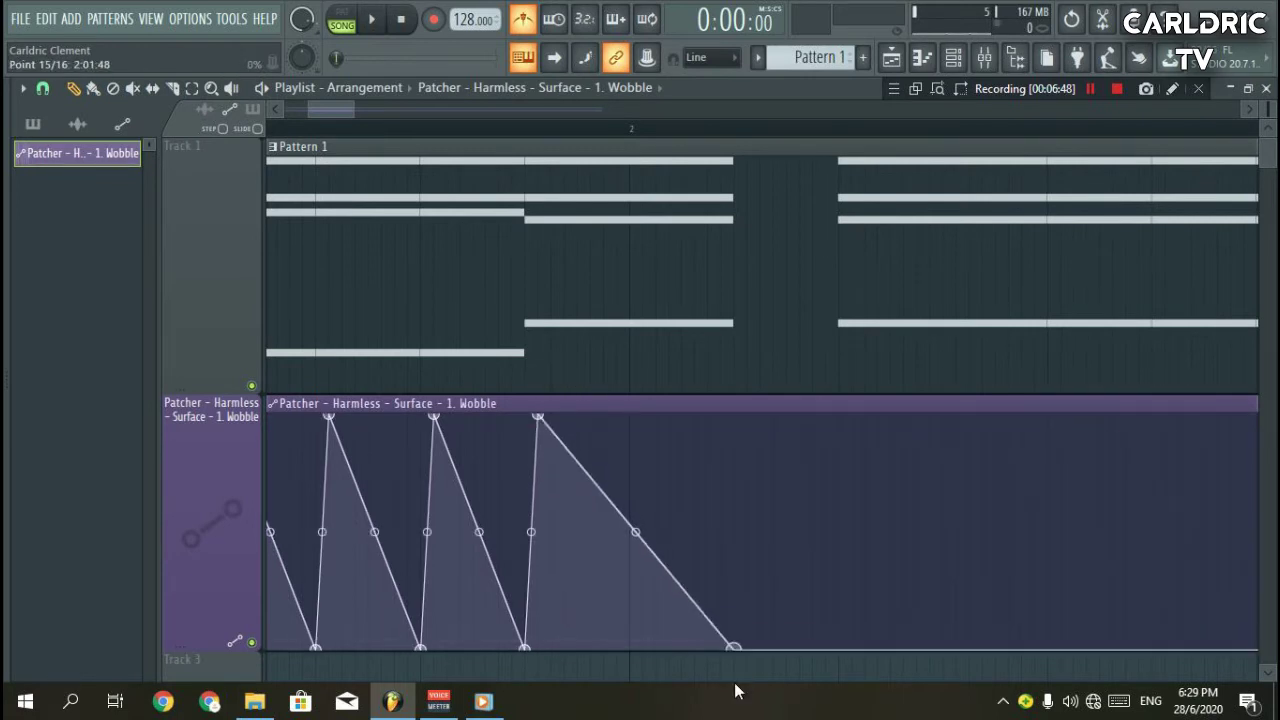
pyautogui.press('space')
pyautogui.moveTo(331, 110)
pyautogui.mouseDown()
pyautogui.moveTo(302, 109)
pyautogui.moveTo(343, 109)
pyautogui.mouseUp()
pyautogui.press('space')
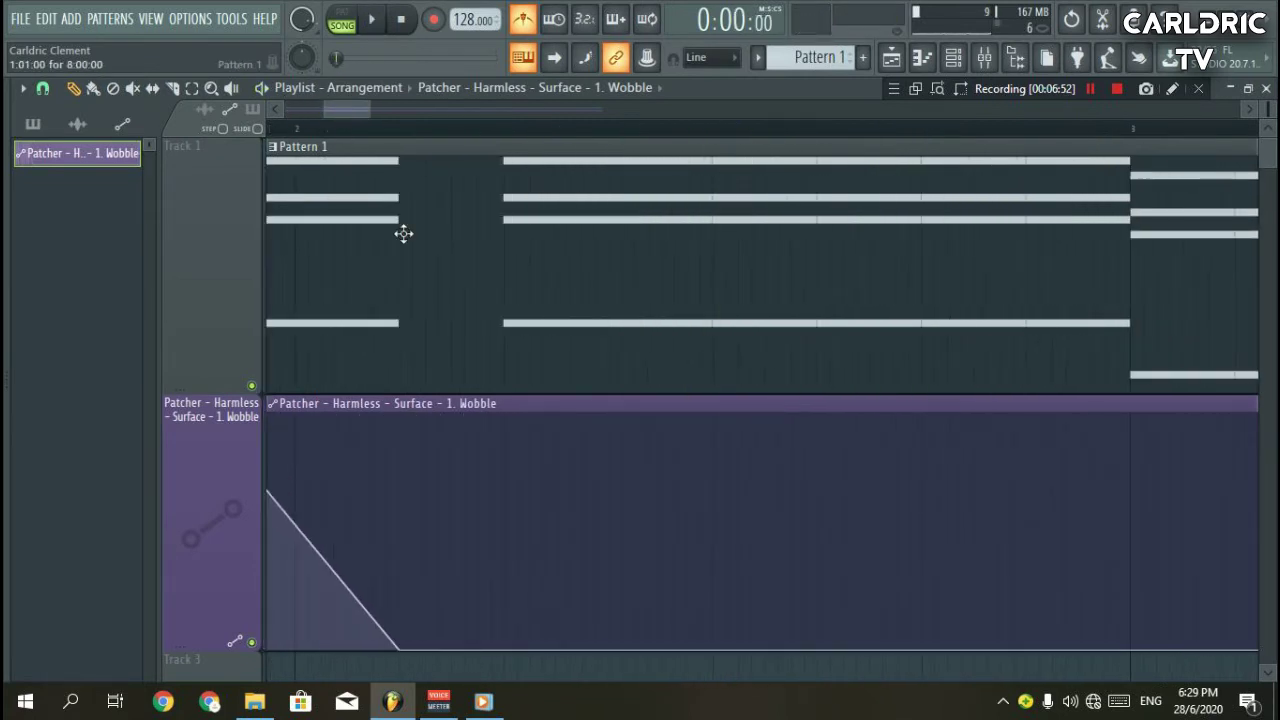
# Play the song from the start to hear the chords with the full Wobble automation, and stop playback.
pyautogui.rightClick(505, 641)
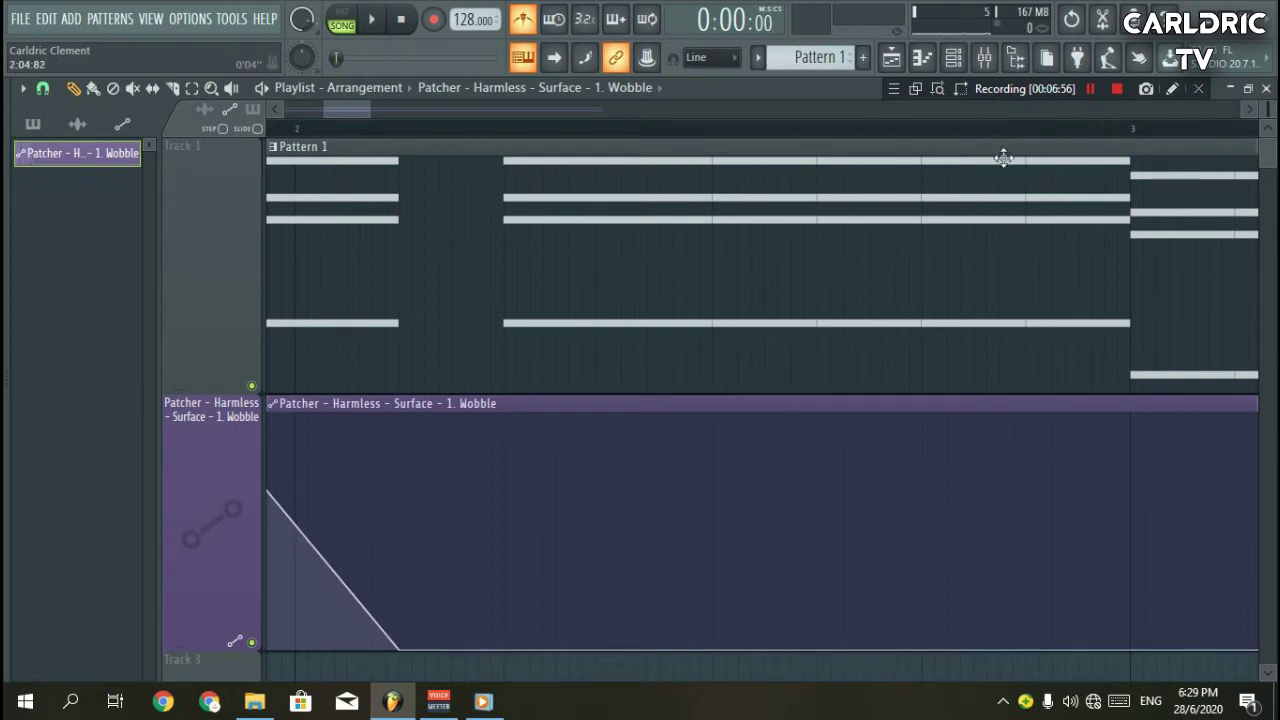
pyautogui.scroll(-2, 810, 140)
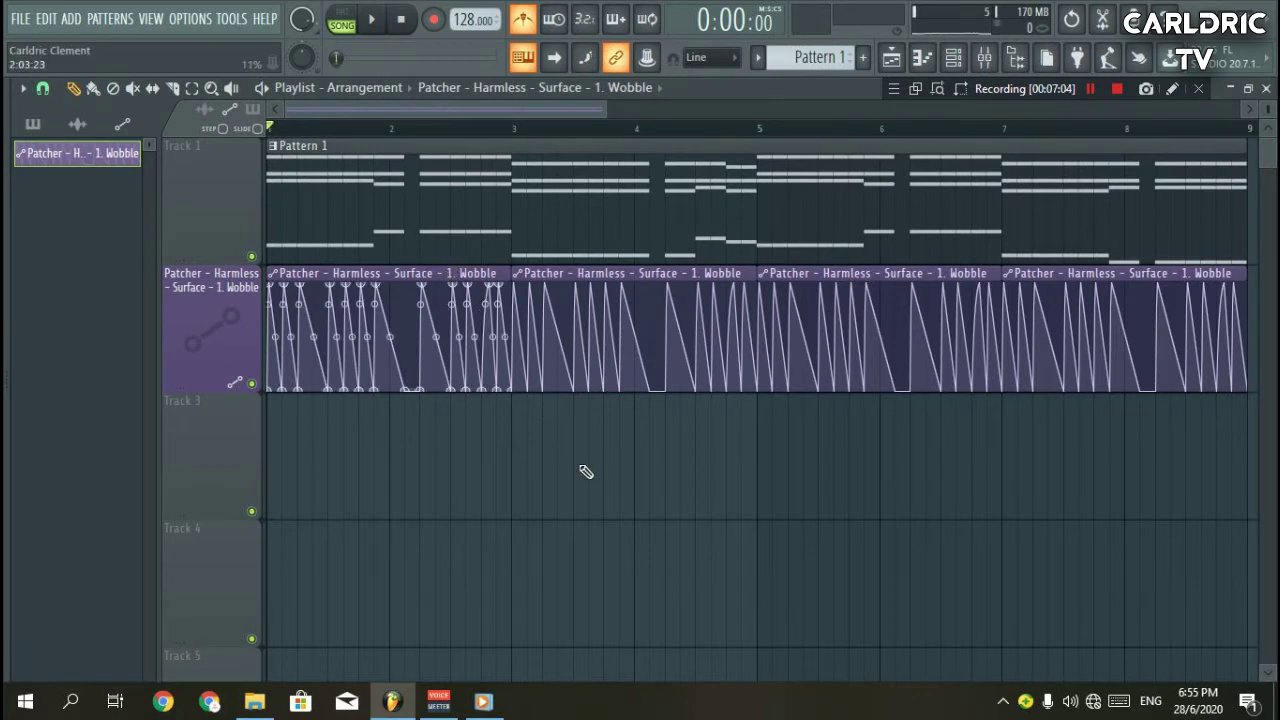
pyautogui.press('space')
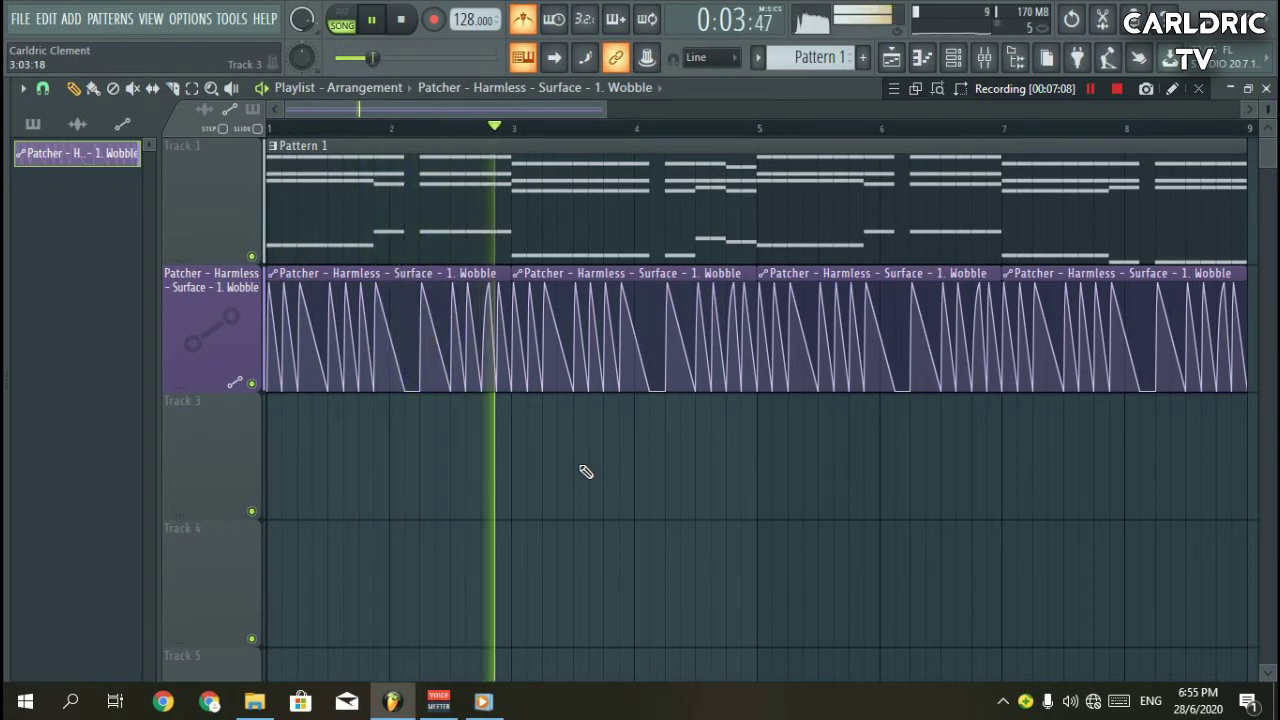
pyautogui.press('space')
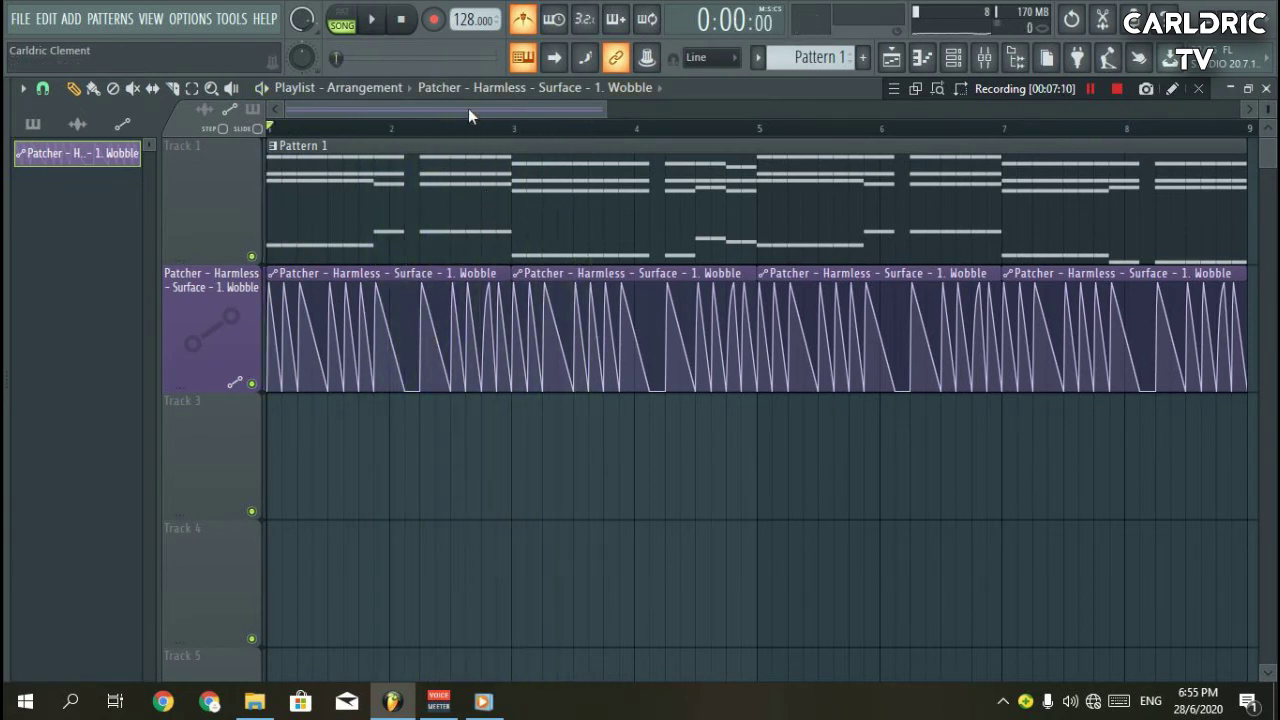
# Examine the wider curved Wobble peak near the end of bar 2 up close, and return to the whole arrangement.
pyautogui.moveTo(491, 128); pyautogui.dragTo(551, 296)
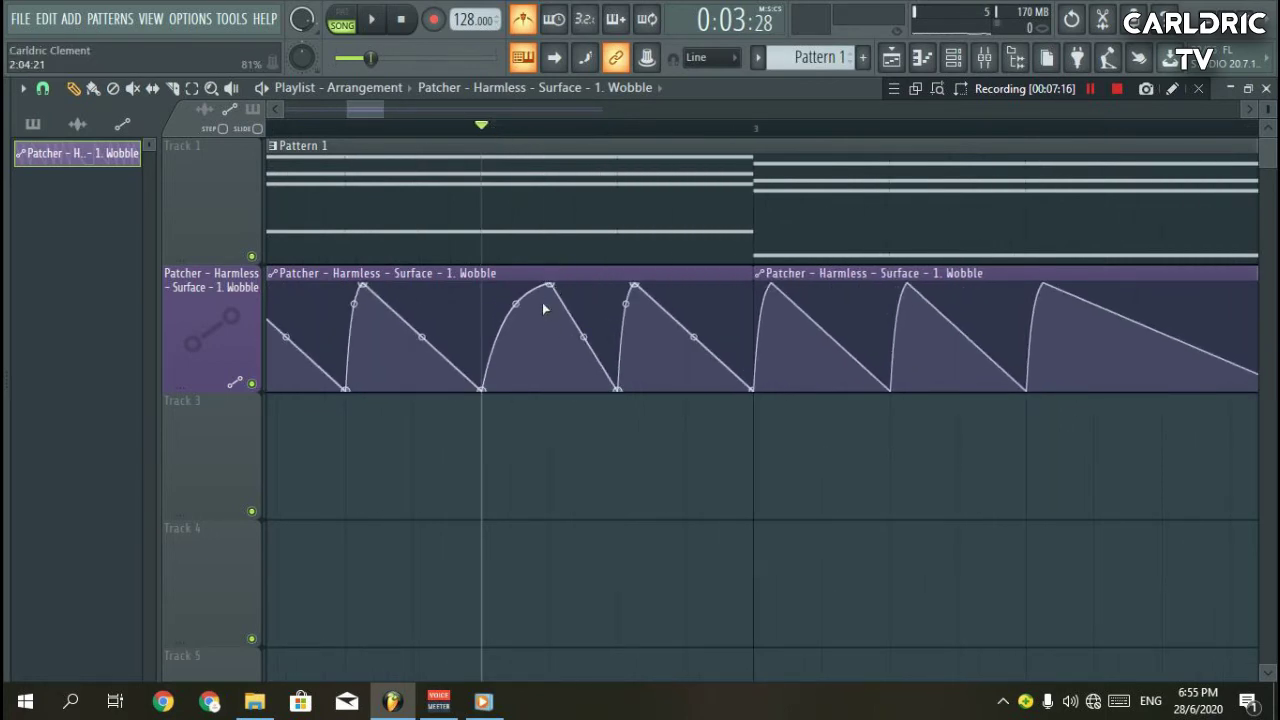
pyautogui.click(211, 88)
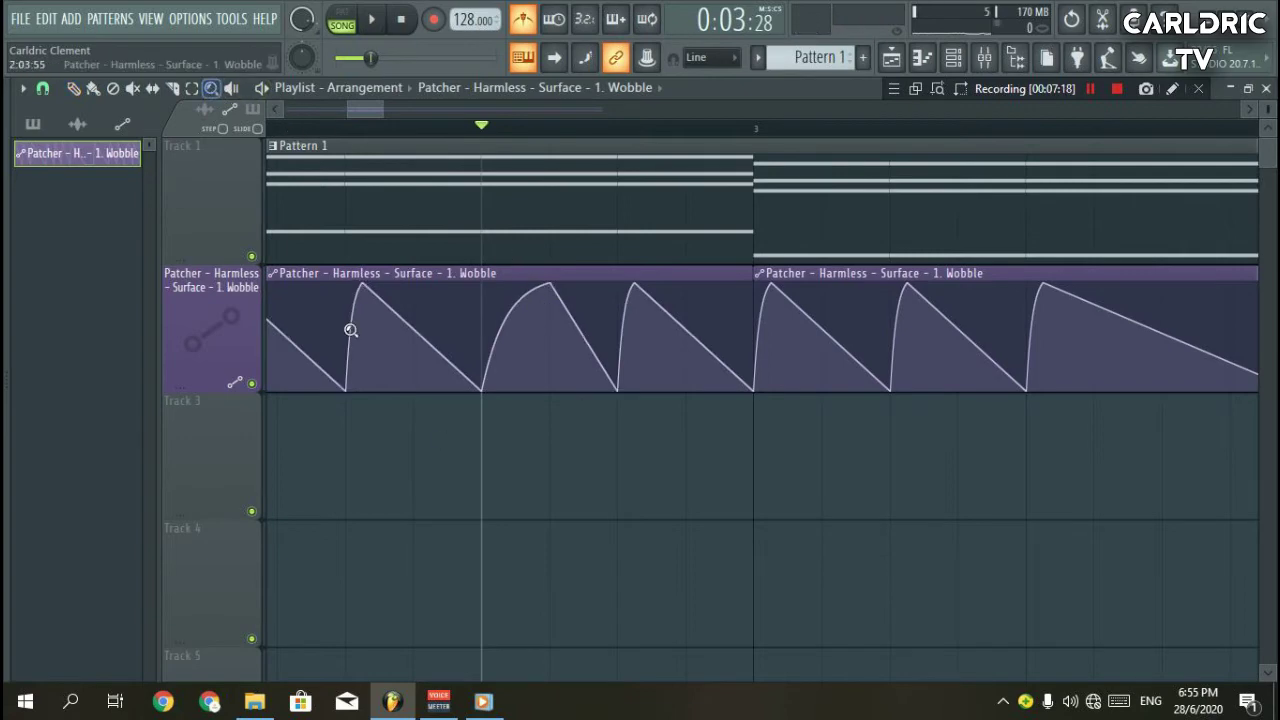
pyautogui.rightClick(351, 328)
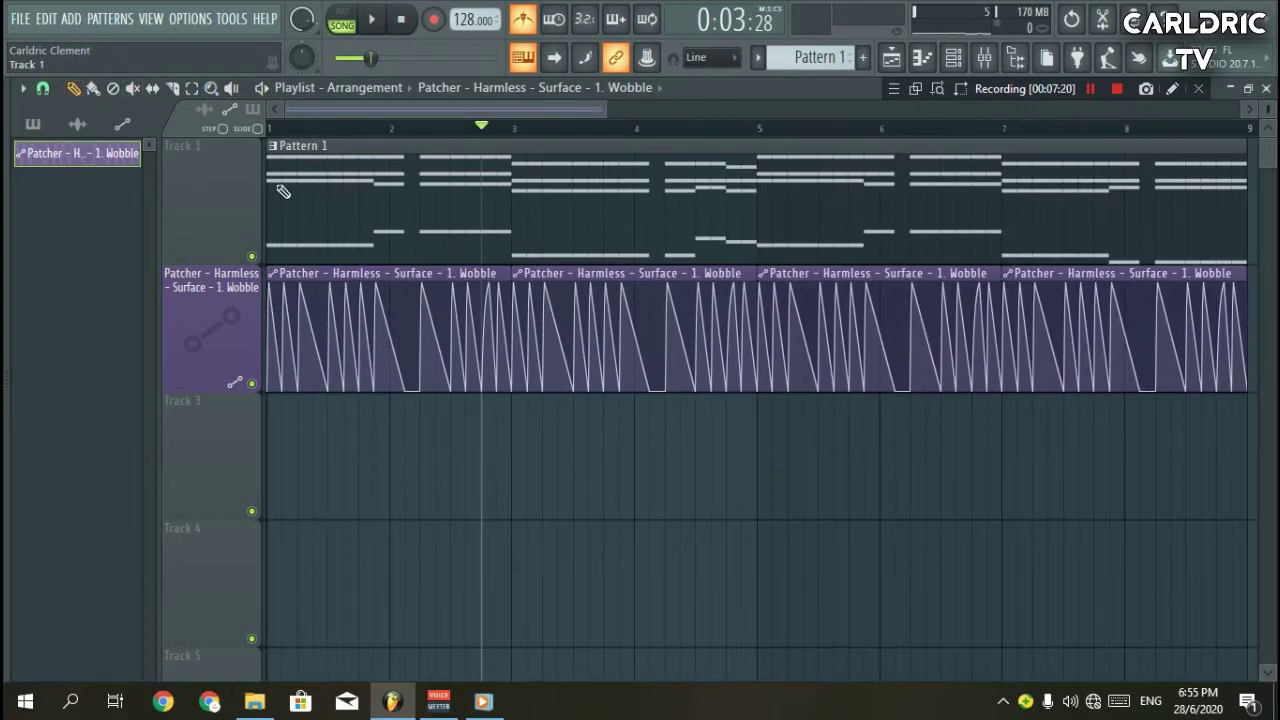
# Replace the Clap channel with the Sylenth1 synthesizer.
pyautogui.click(953, 57)
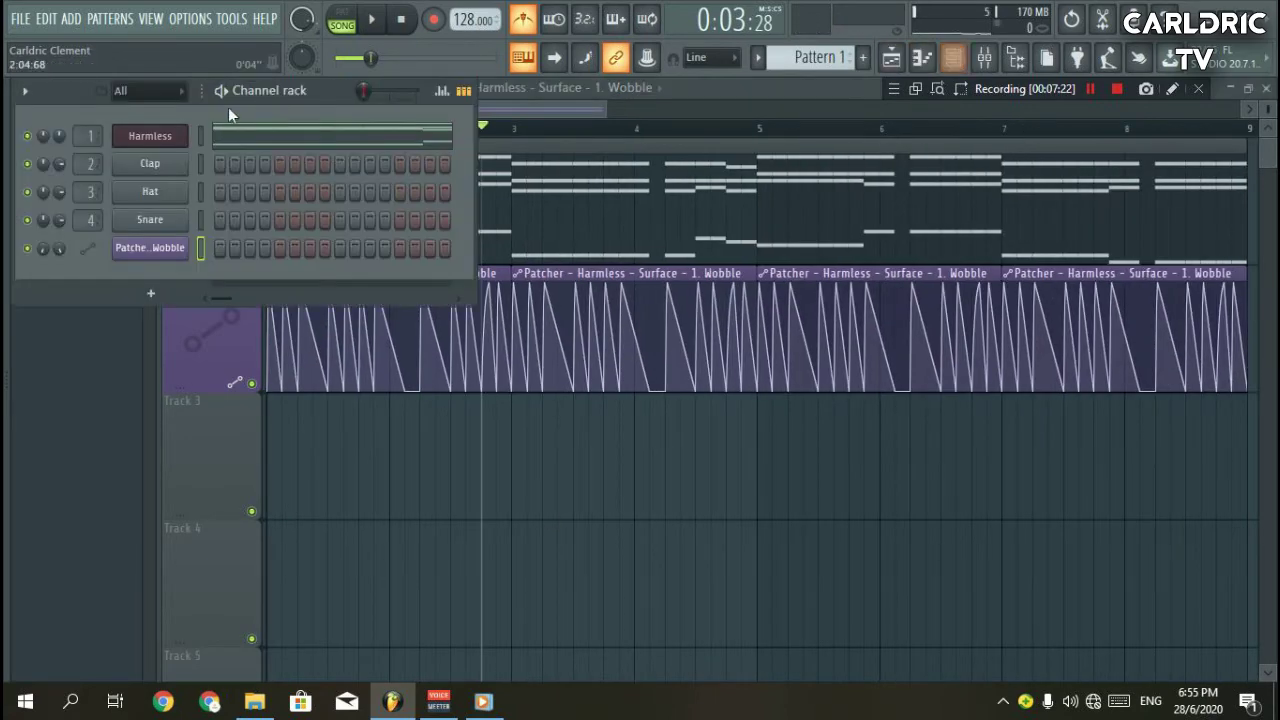
pyautogui.rightClick(235, 192)
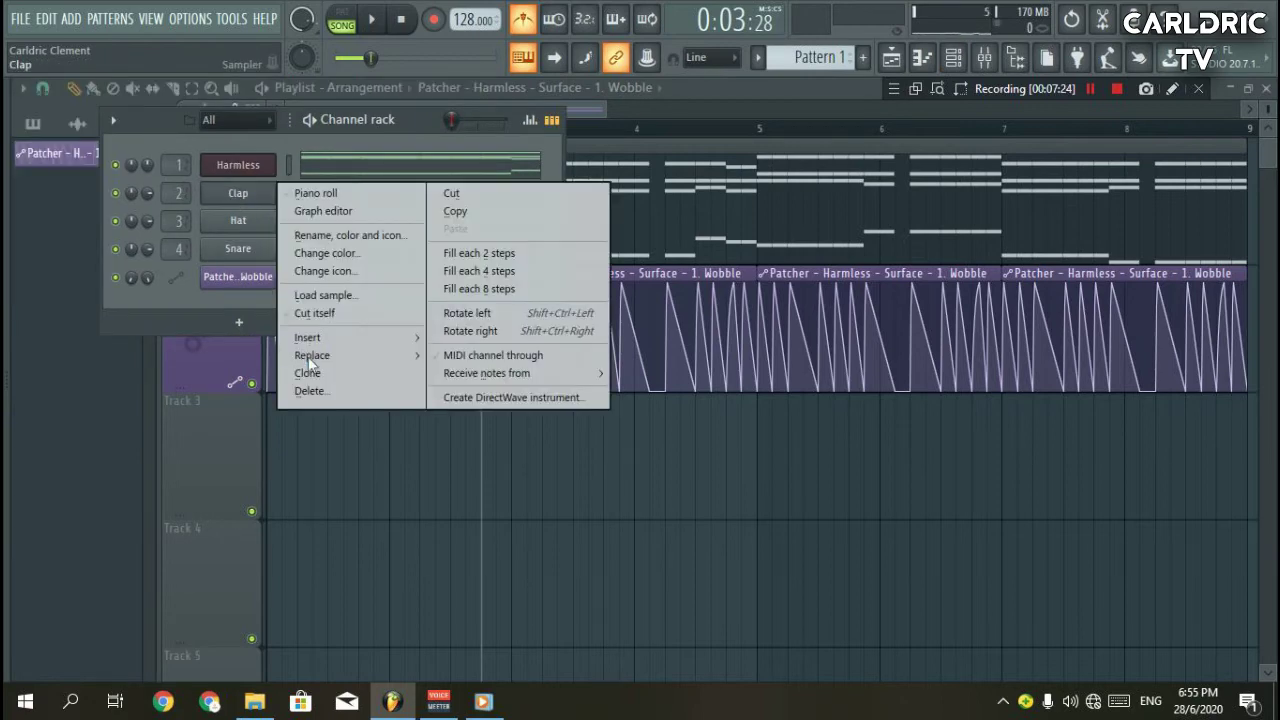
pyautogui.moveTo(314, 354)
pyautogui.click(613, 340)
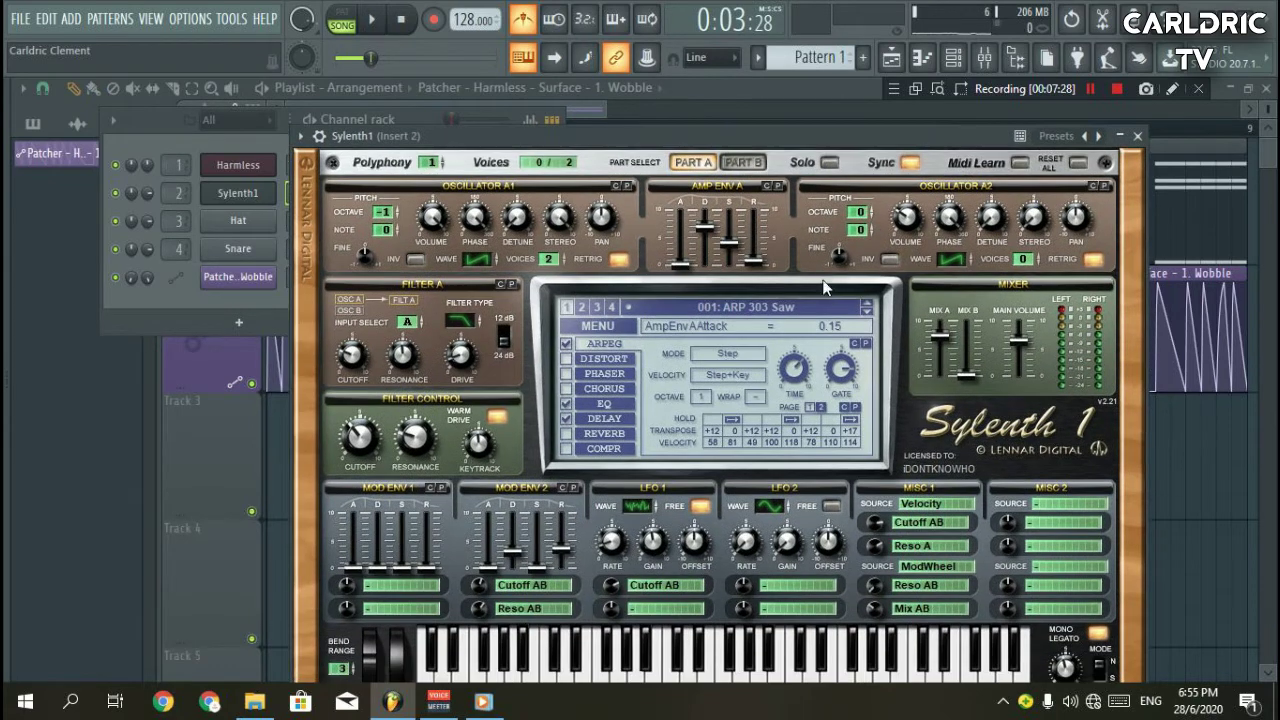
# Browse Sylenth1's built-in preset banks and try out a few of their presets.
pyautogui.click(821, 312)
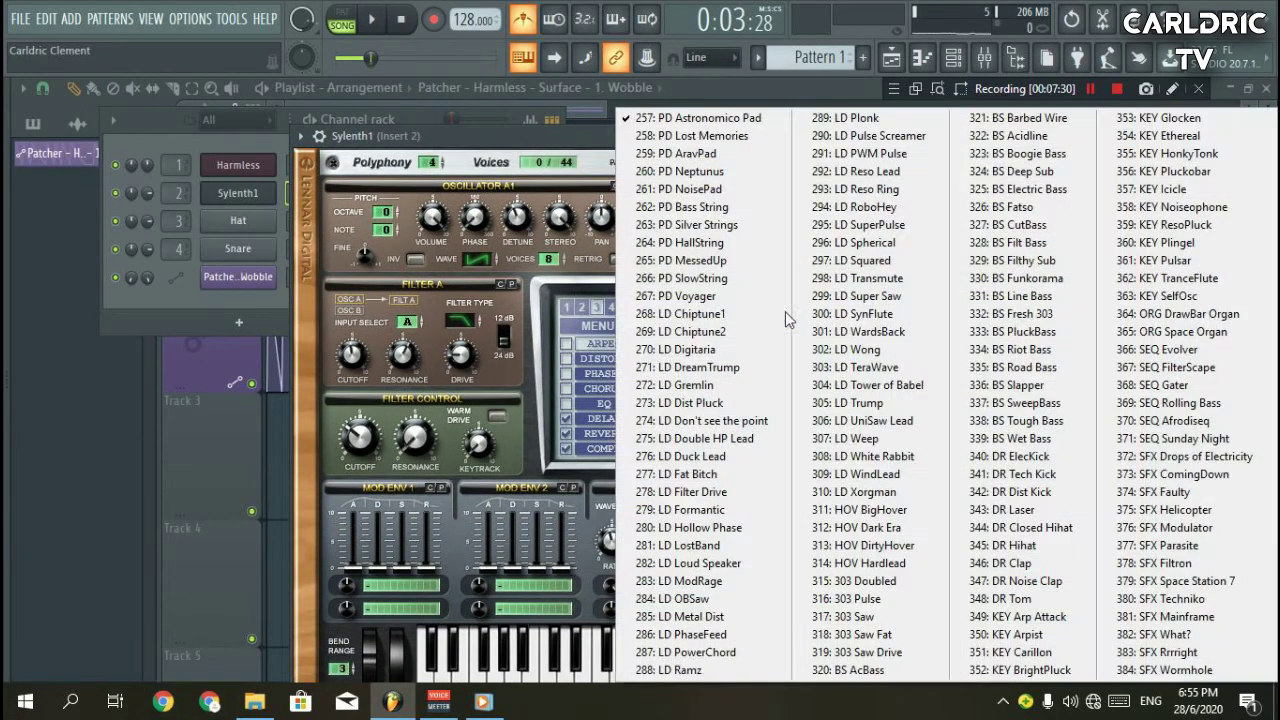
pyautogui.click(645, 288)
pyautogui.click(700, 313)
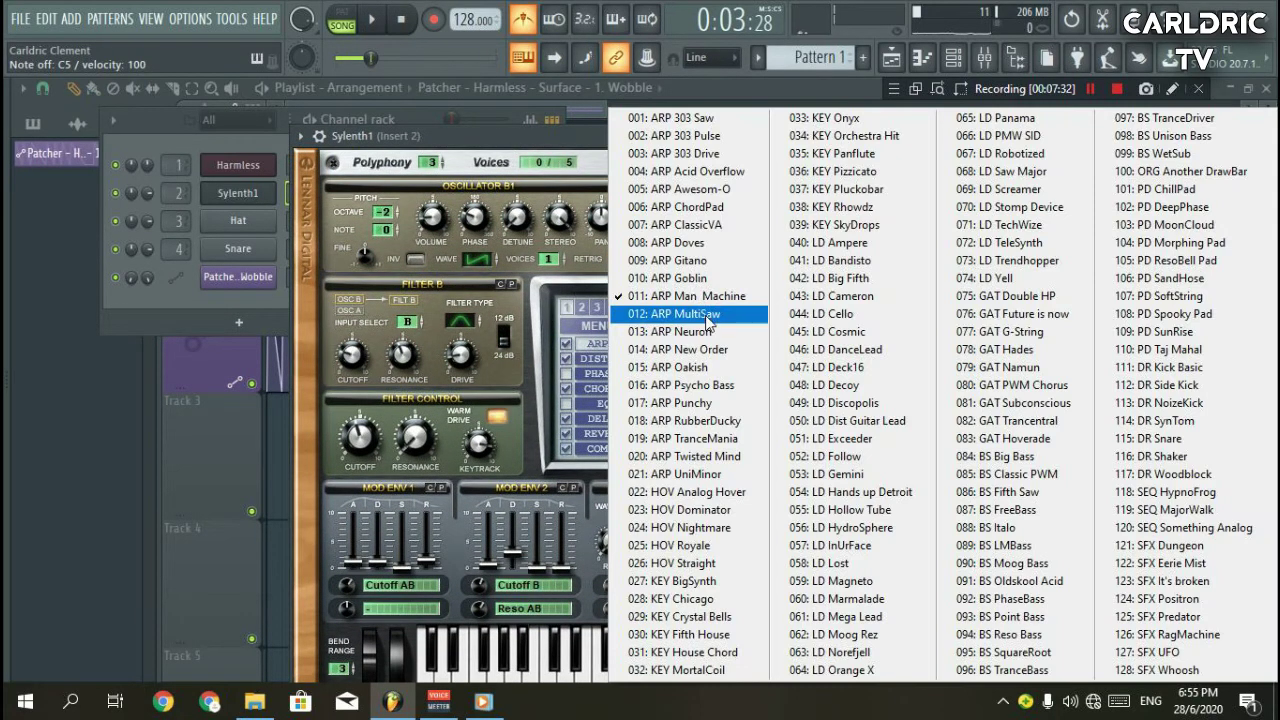
pyautogui.click(640, 293)
# Load the Carldric - STARLYTE Presets bank from the Sound Pack's Carldric Vol 1 Sylenth1 Bank folder into the Sylenth1 channel.
pyautogui.moveTo(8, 217)
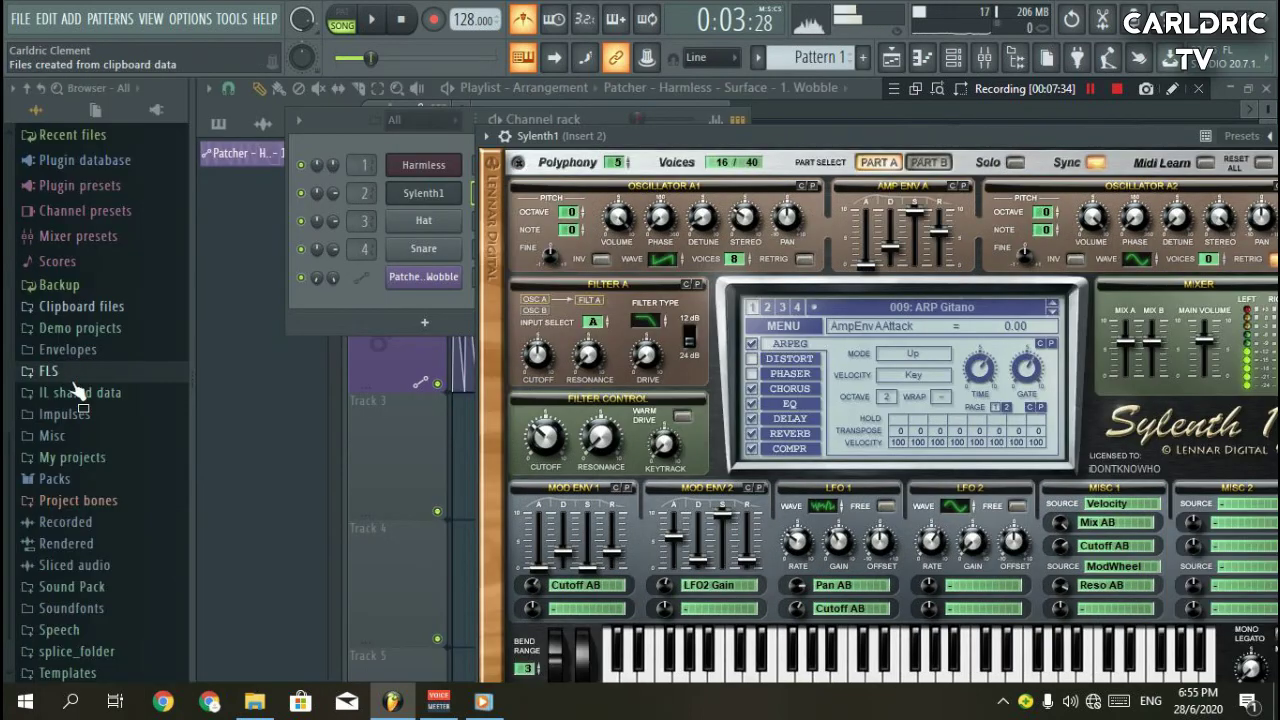
pyautogui.click(80, 566)
pyautogui.click(75, 563)
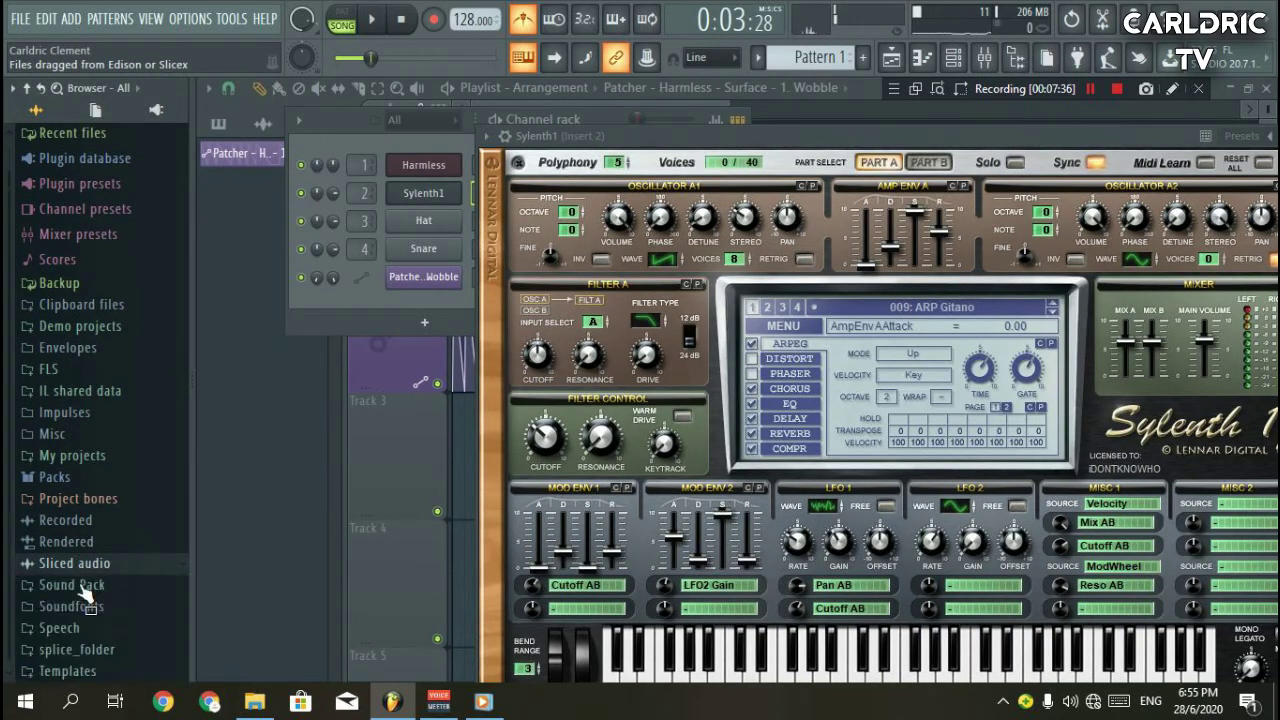
pyautogui.click(70, 585)
pyautogui.scroll(-5, 100, 520)
pyautogui.click(113, 381)
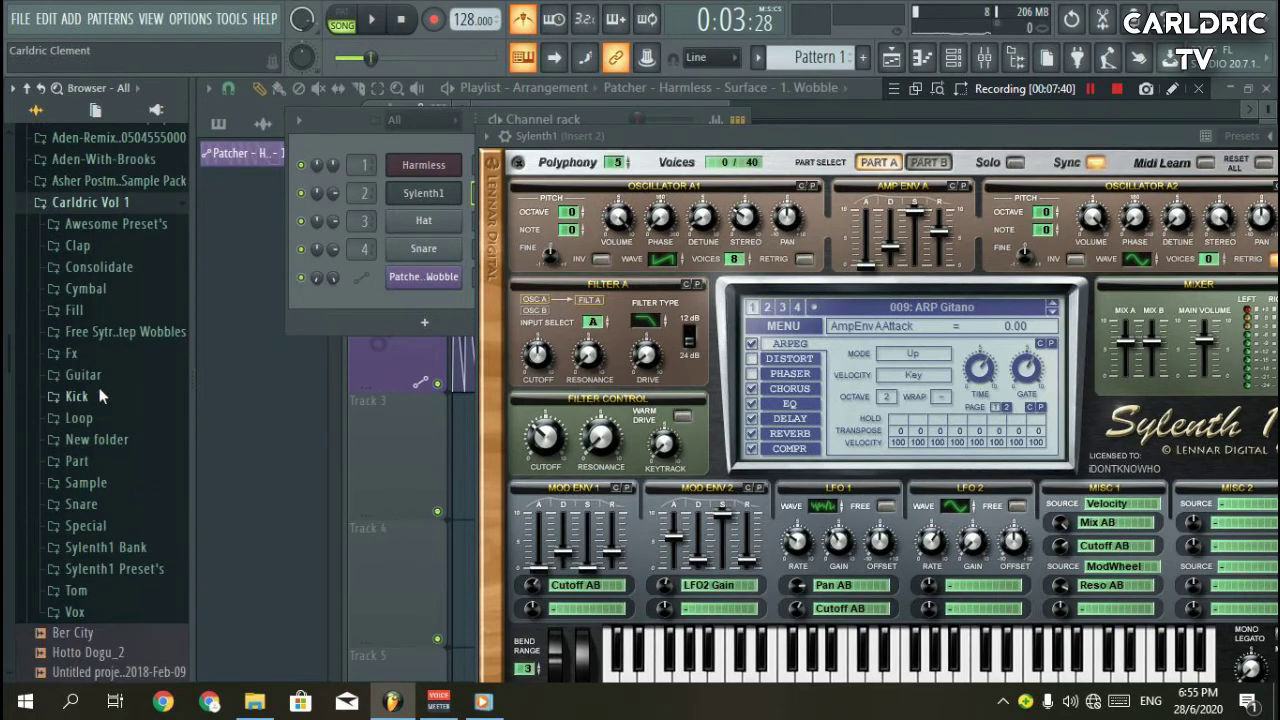
pyautogui.scroll(-3, 100, 400)
pyautogui.click(105, 428)
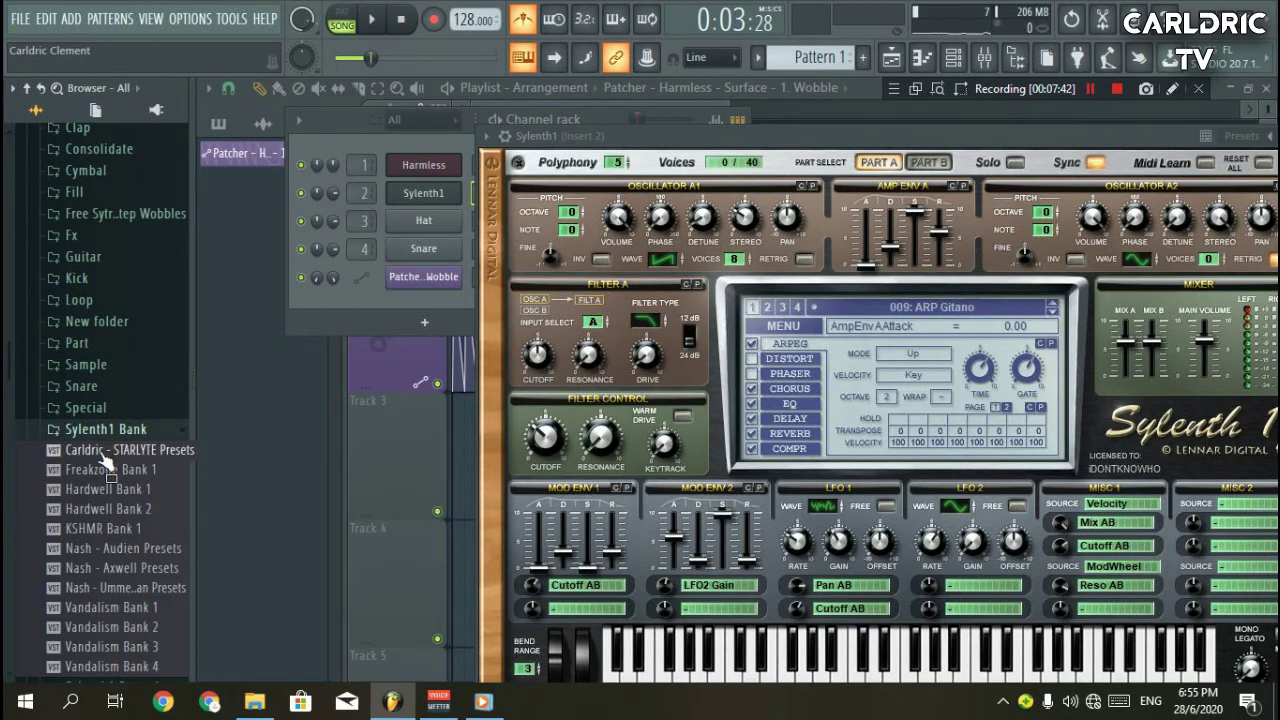
pyautogui.moveTo(110, 450); pyautogui.dragTo(436, 200)
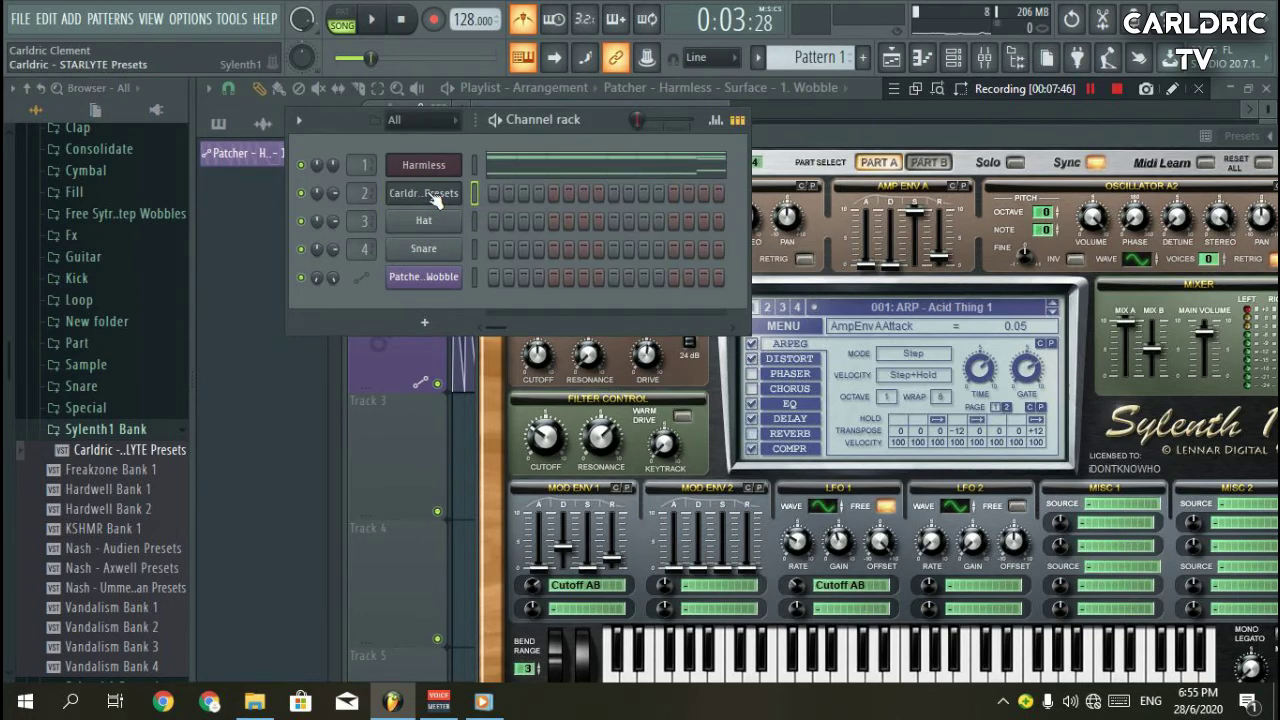
# Load the 330: PLUCK - Trance Feeling preset into the Sylenth1 channel and show its Part B settings.
pyautogui.click(436, 196)
pyautogui.click(436, 196)
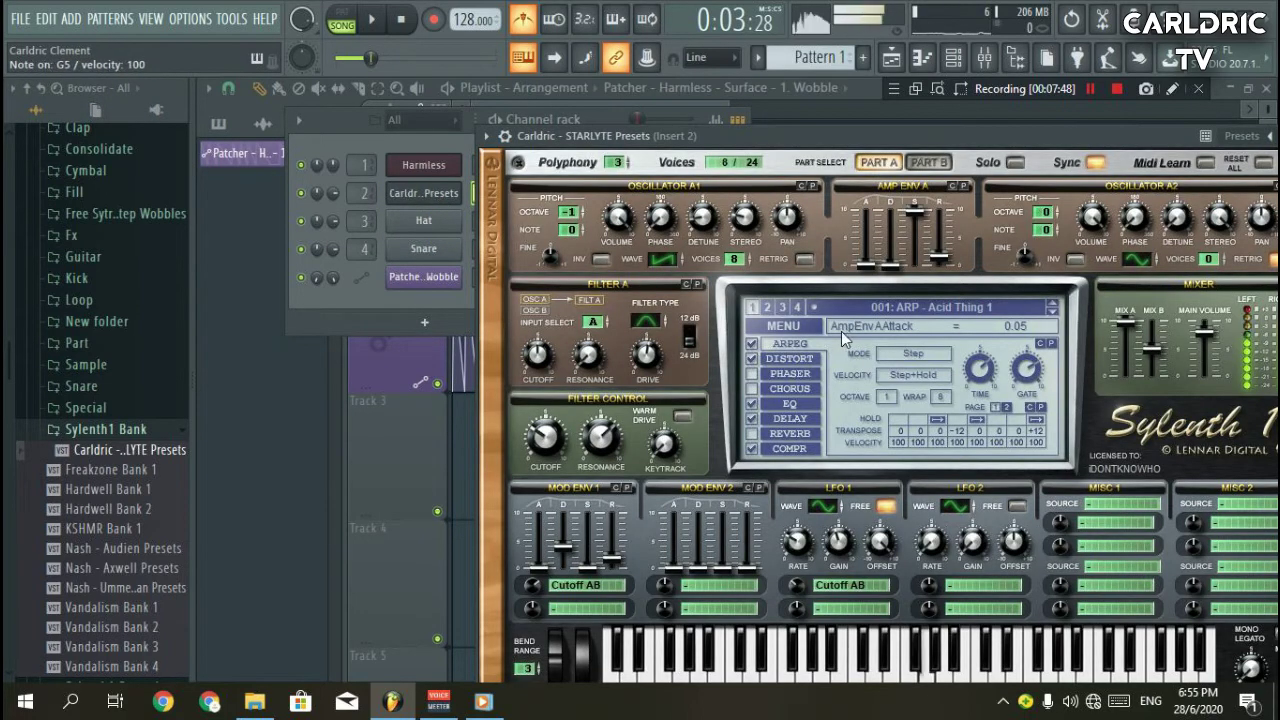
pyautogui.click(784, 308)
pyautogui.click(890, 306)
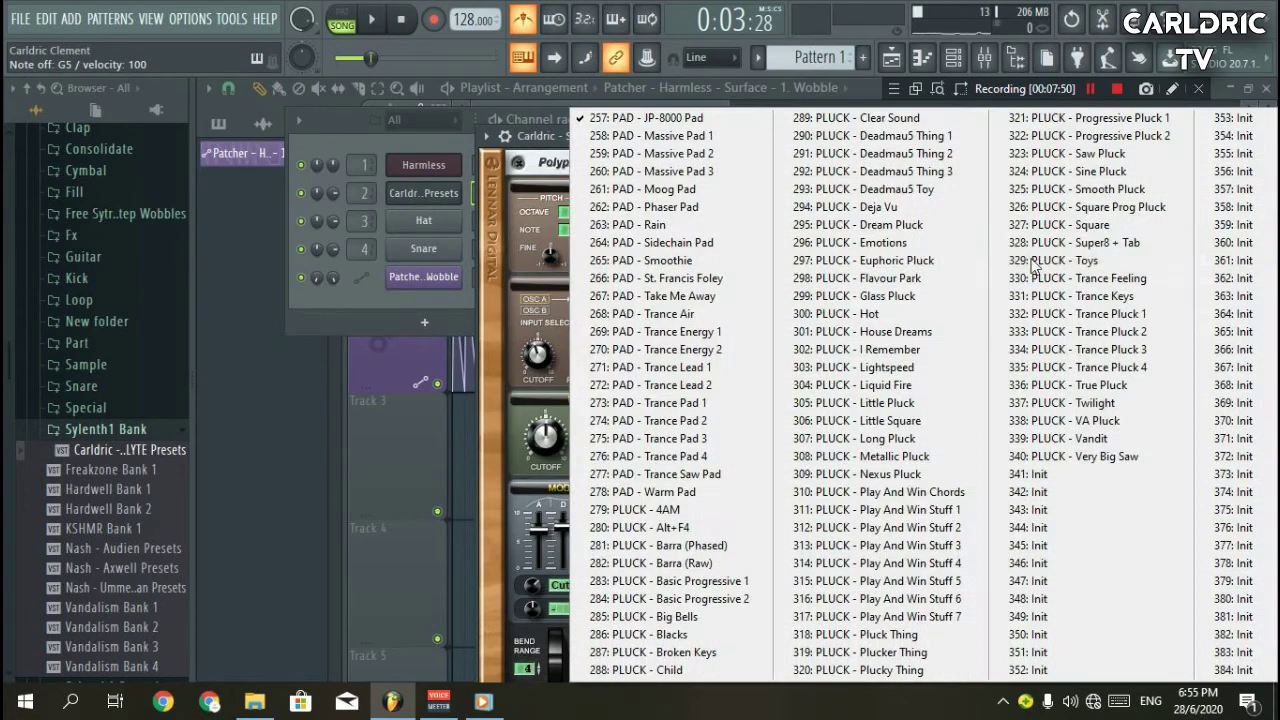
pyautogui.click(1100, 277)
pyautogui.moveTo(697, 137); pyautogui.dragTo(484, 132)
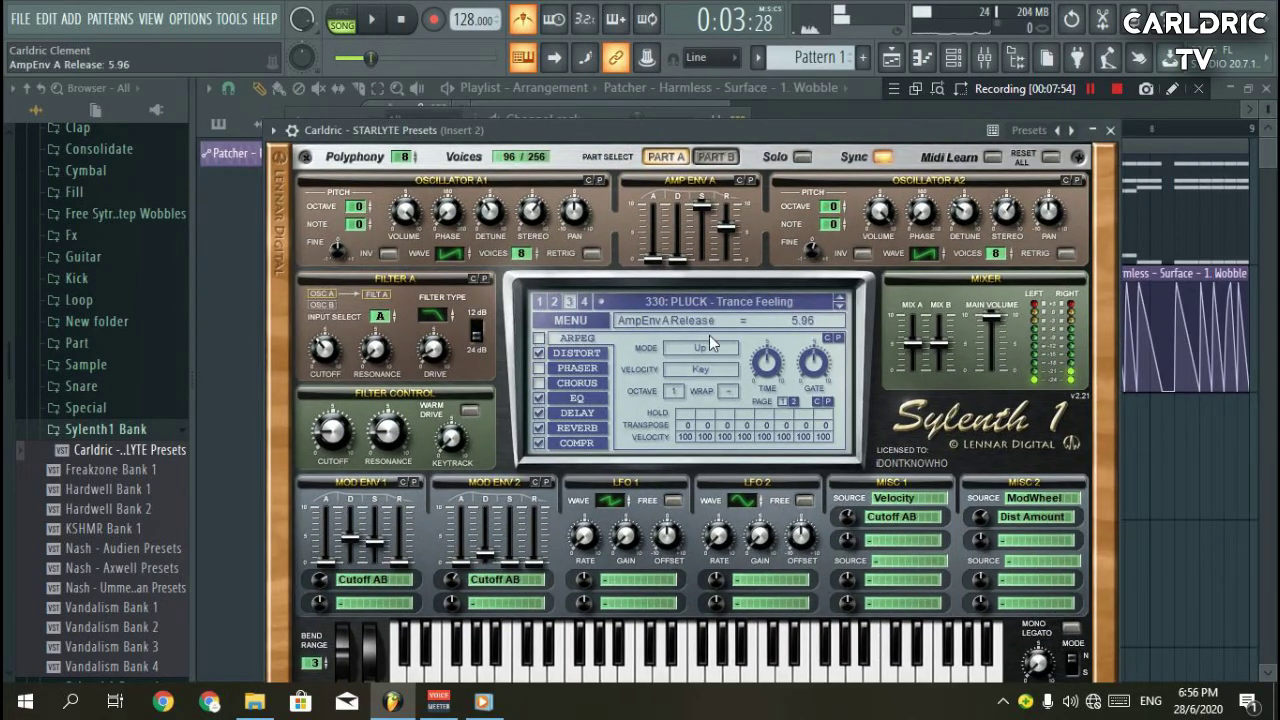
pyautogui.click(717, 158)
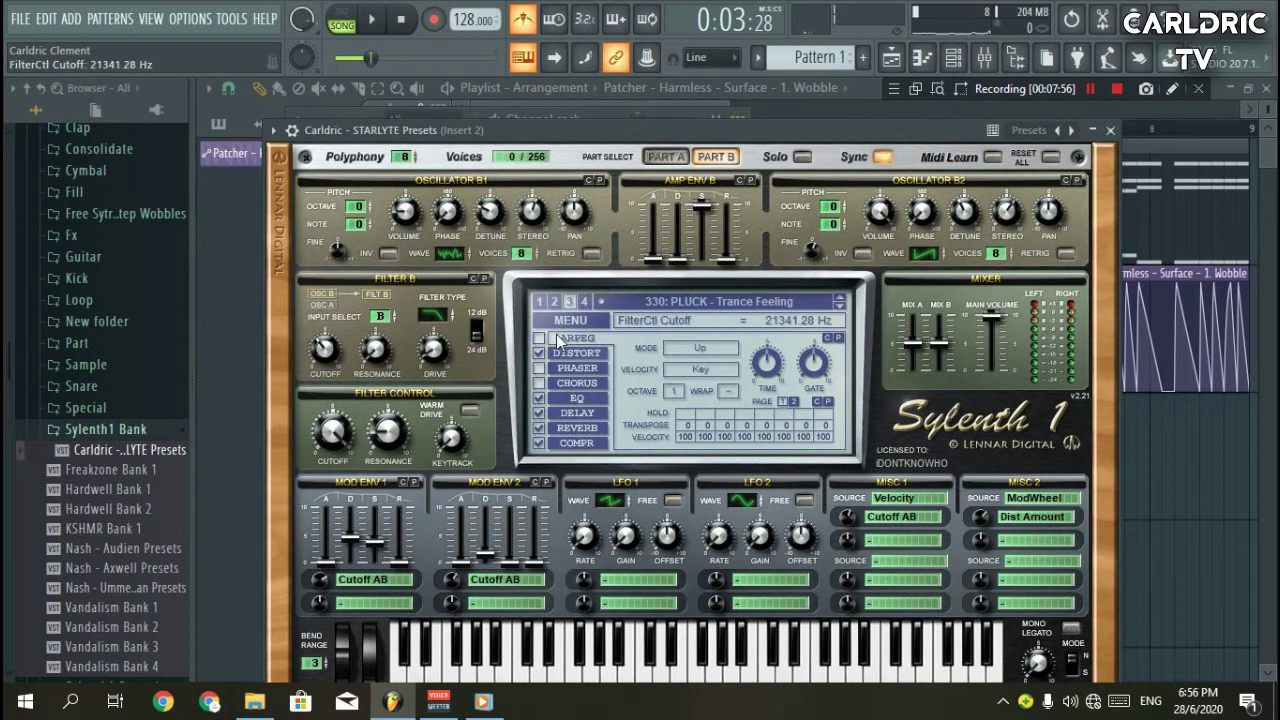
# Switch off the preset's delay and reverb effects and lower Sylenth1's main volume to 3.33.
pyautogui.click(539, 412)
pyautogui.click(539, 427)
pyautogui.moveTo(979, 327); pyautogui.dragTo(987, 418)
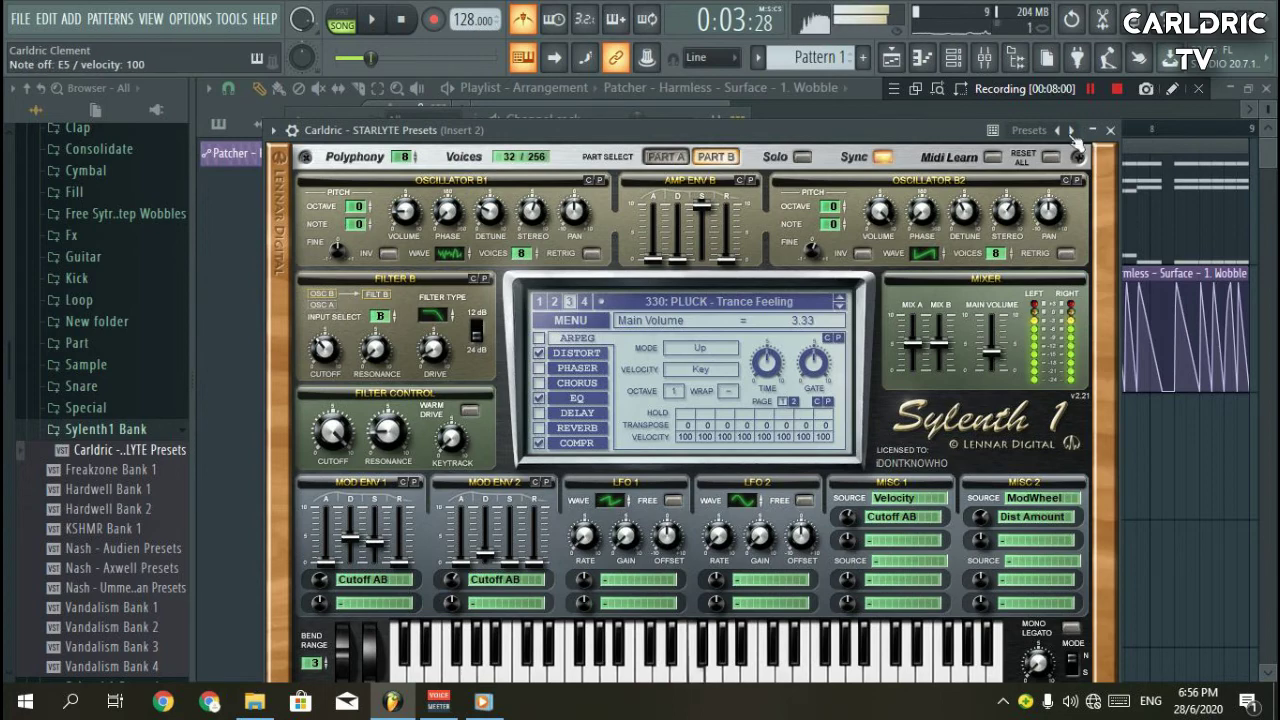
pyautogui.click(1110, 130)
# Route the Sylenth1 channel to mixer track 1 and insert a Layer channel above the Hat channel.
pyautogui.scroll(-1, 363, 192)
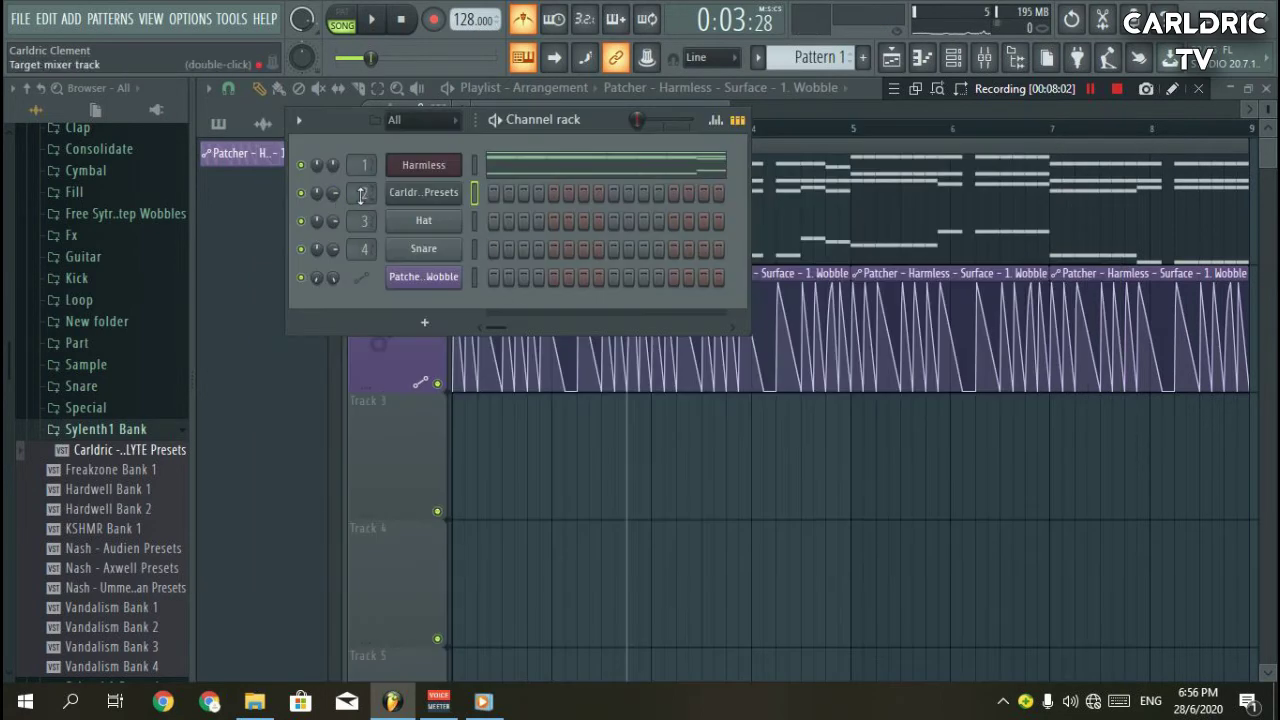
pyautogui.rightClick(426, 212)
pyautogui.moveTo(495, 365)
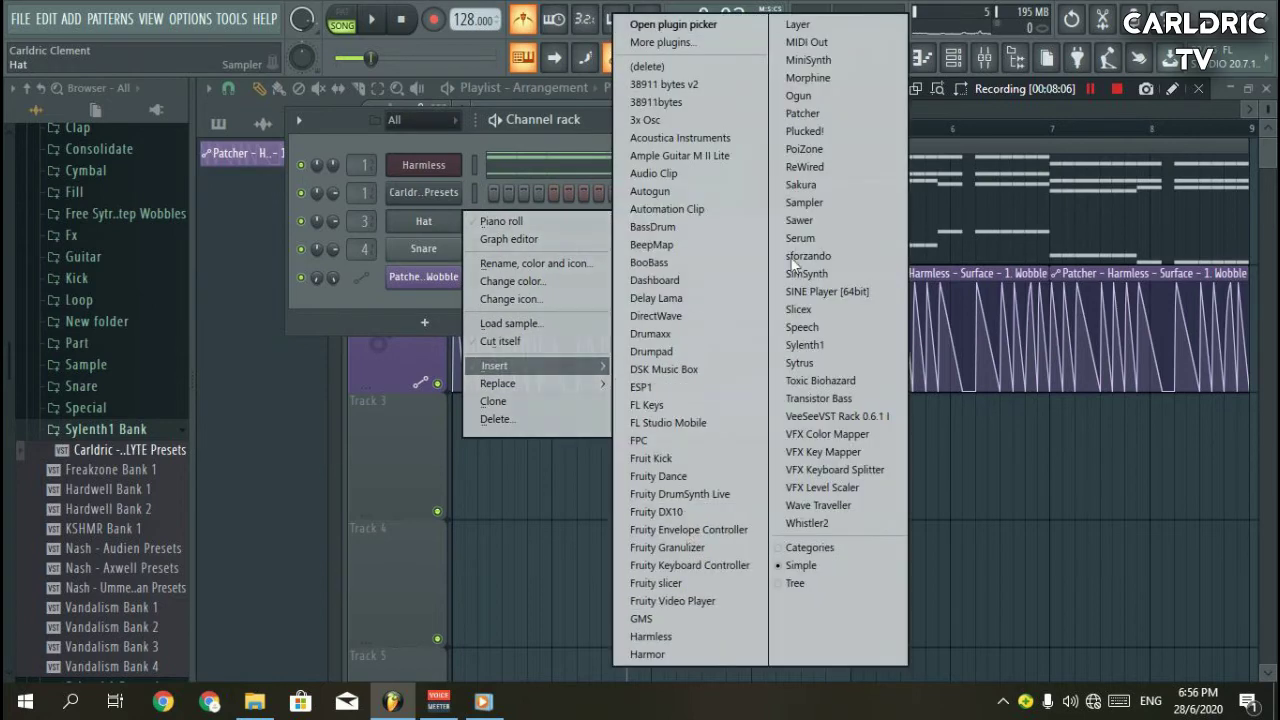
pyautogui.click(797, 24)
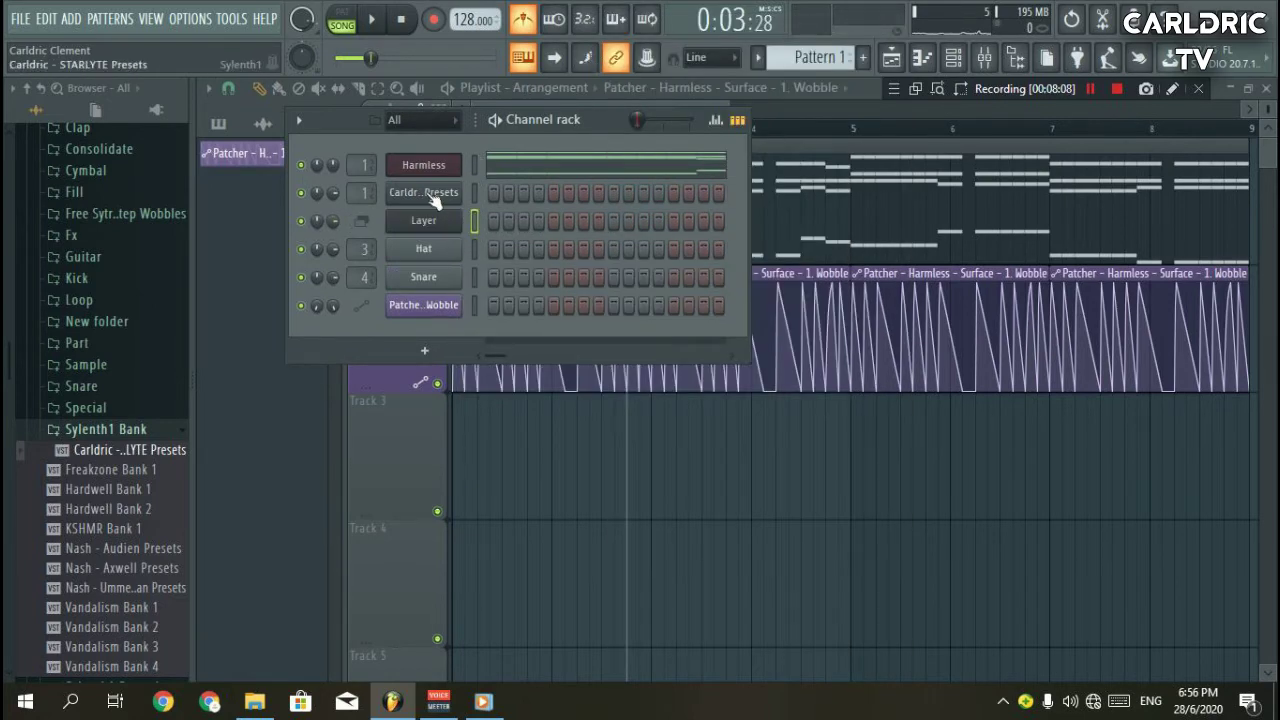
# Set the Harmless and Sylenth1 channels as children of the Layer channel.
pyautogui.click(423, 192)
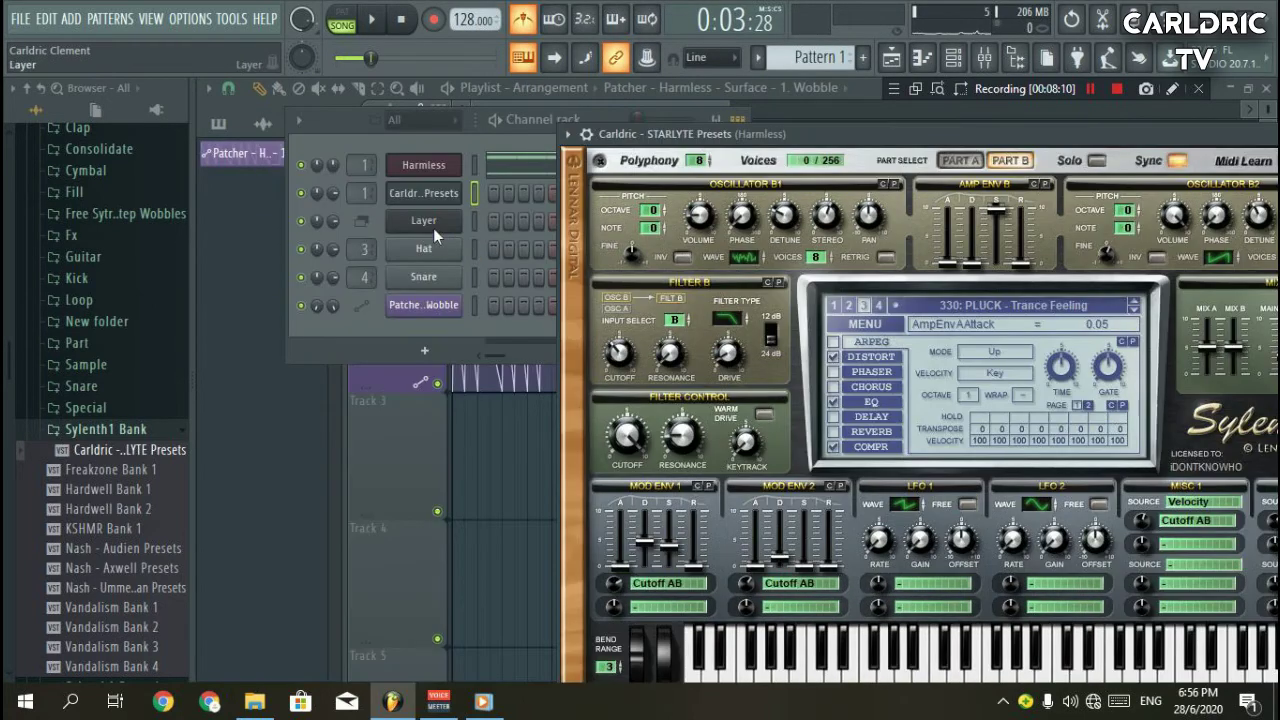
pyautogui.click(431, 224)
pyautogui.click(477, 200)
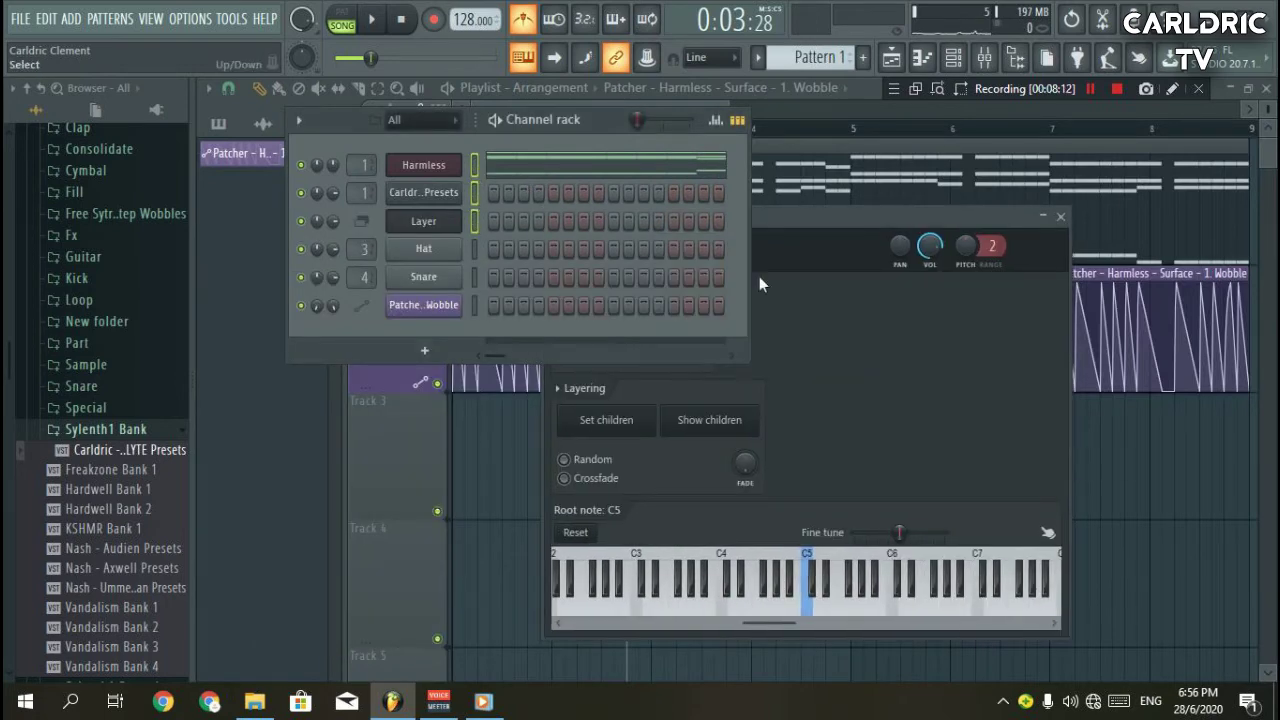
pyautogui.click(607, 421)
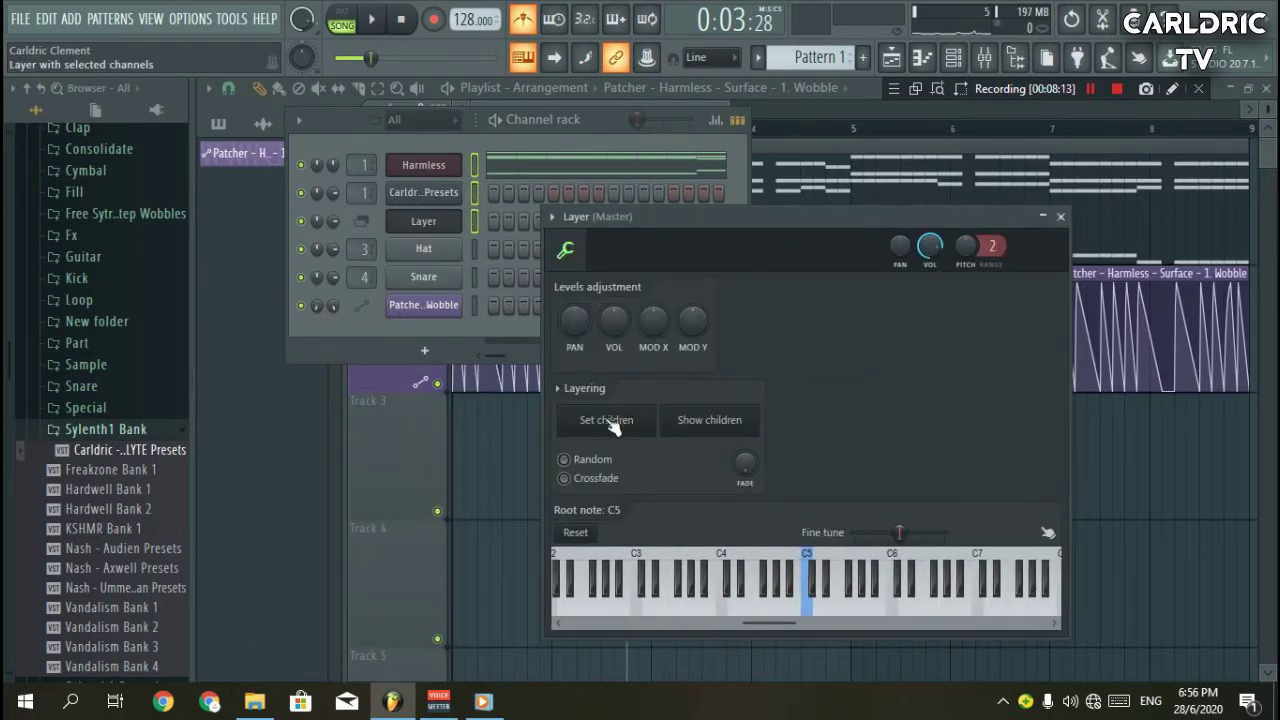
# Move all the chord notes from the Harmless channel's piano roll to the Layer channel's piano roll.
pyautogui.click(530, 176)
pyautogui.click(852, 184)
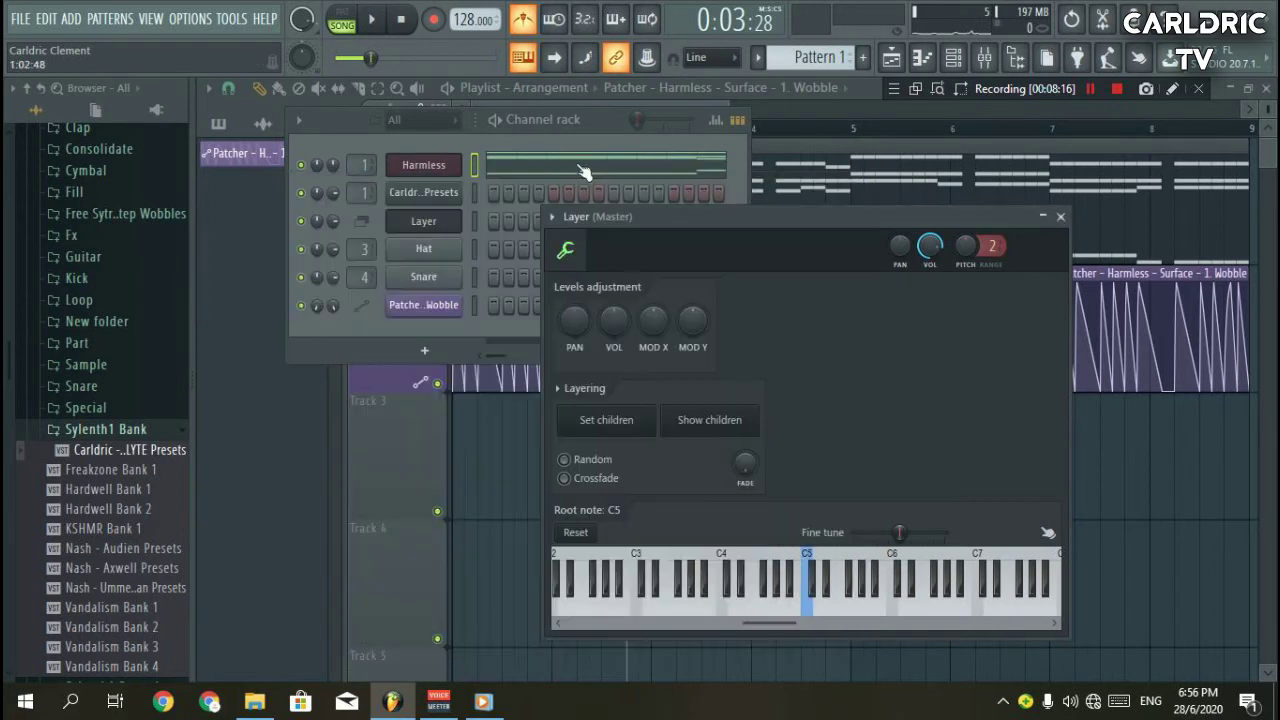
pyautogui.click(720, 165)
pyautogui.hotkey('ctrl', 'a')
pyautogui.click(852, 184)
pyautogui.rightClick(445, 205)
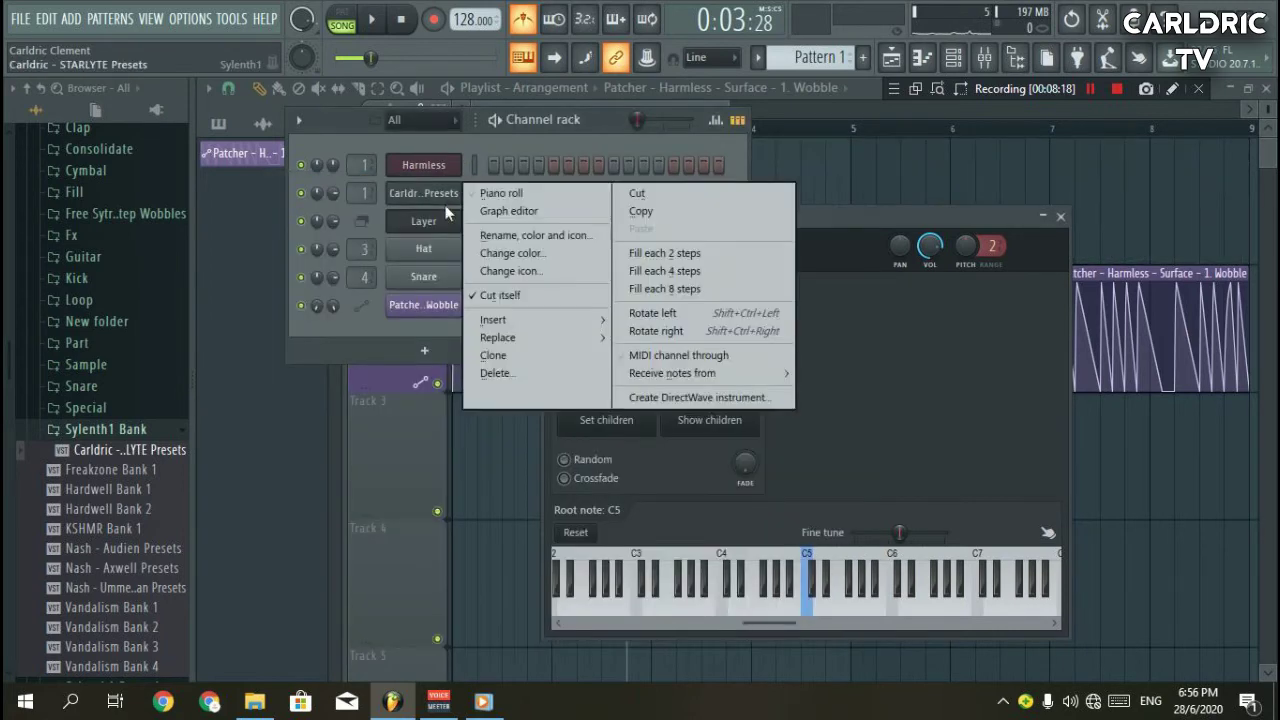
pyautogui.click(486, 230)
# Play back the song to hear the layered chords together with the Wobble automation.
pyautogui.press('space')
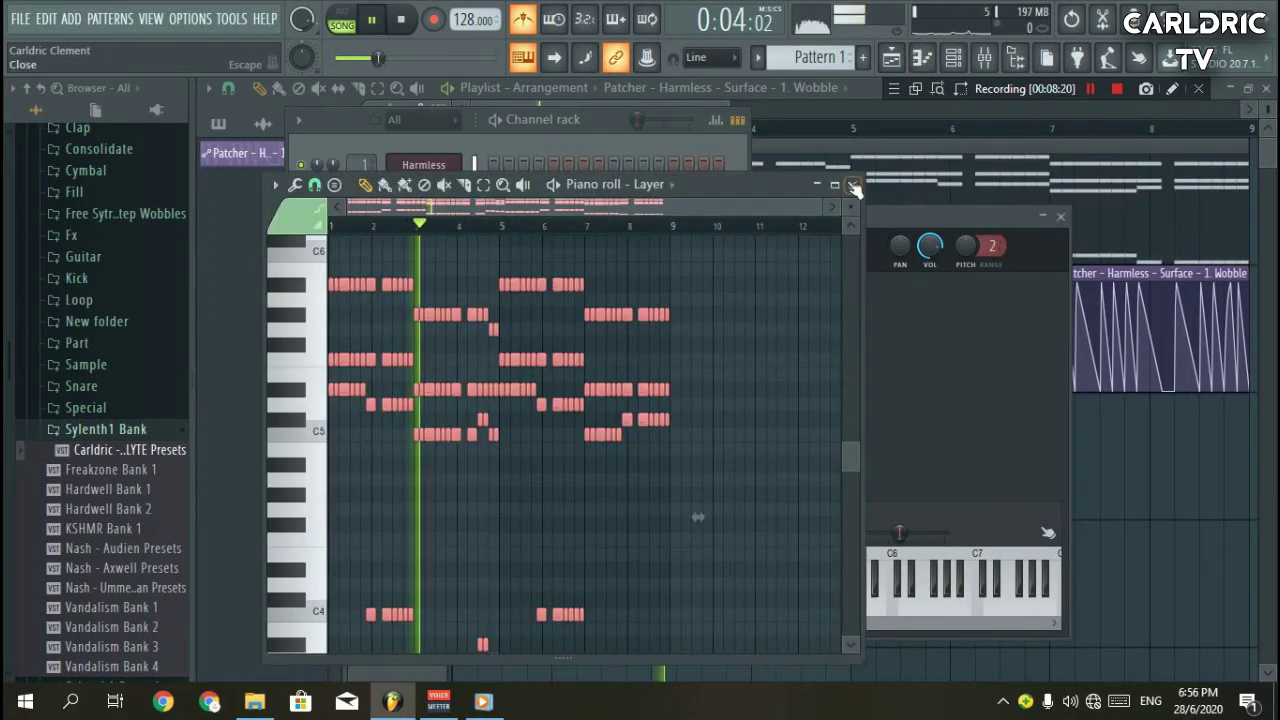
pyautogui.click(852, 184)
pyautogui.click(873, 86)
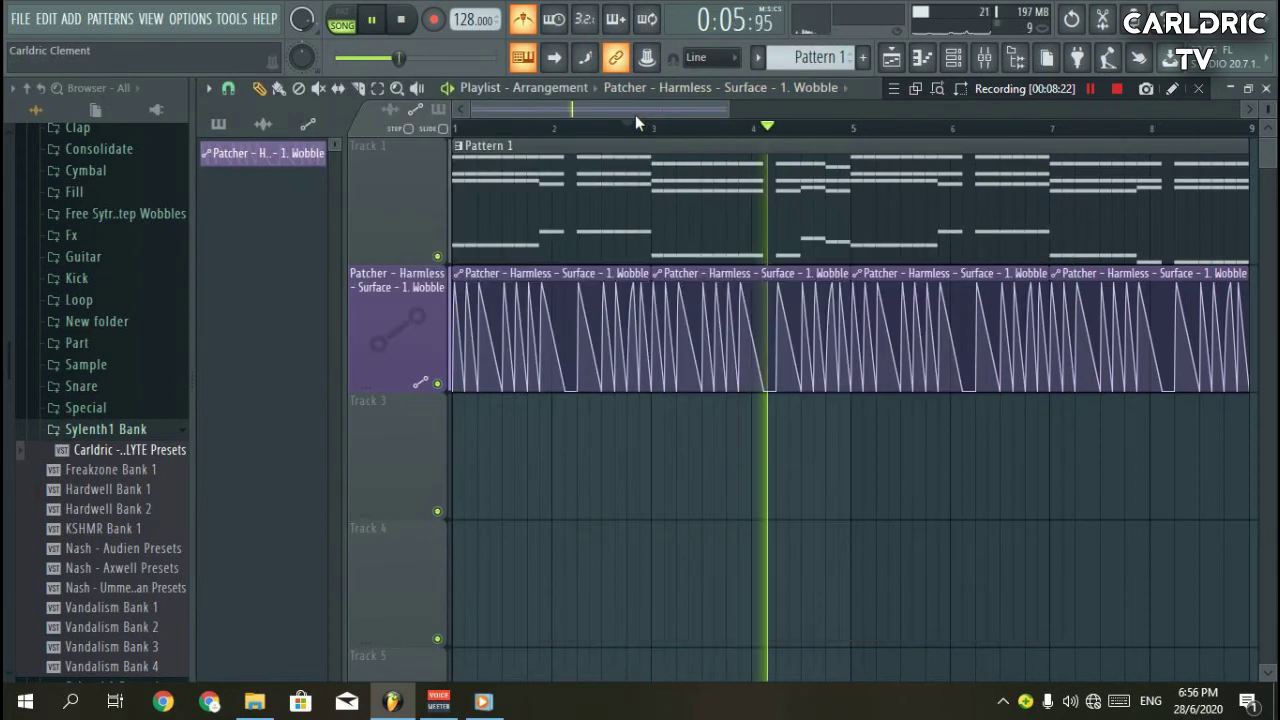
pyautogui.scroll(-2, 636, 128)
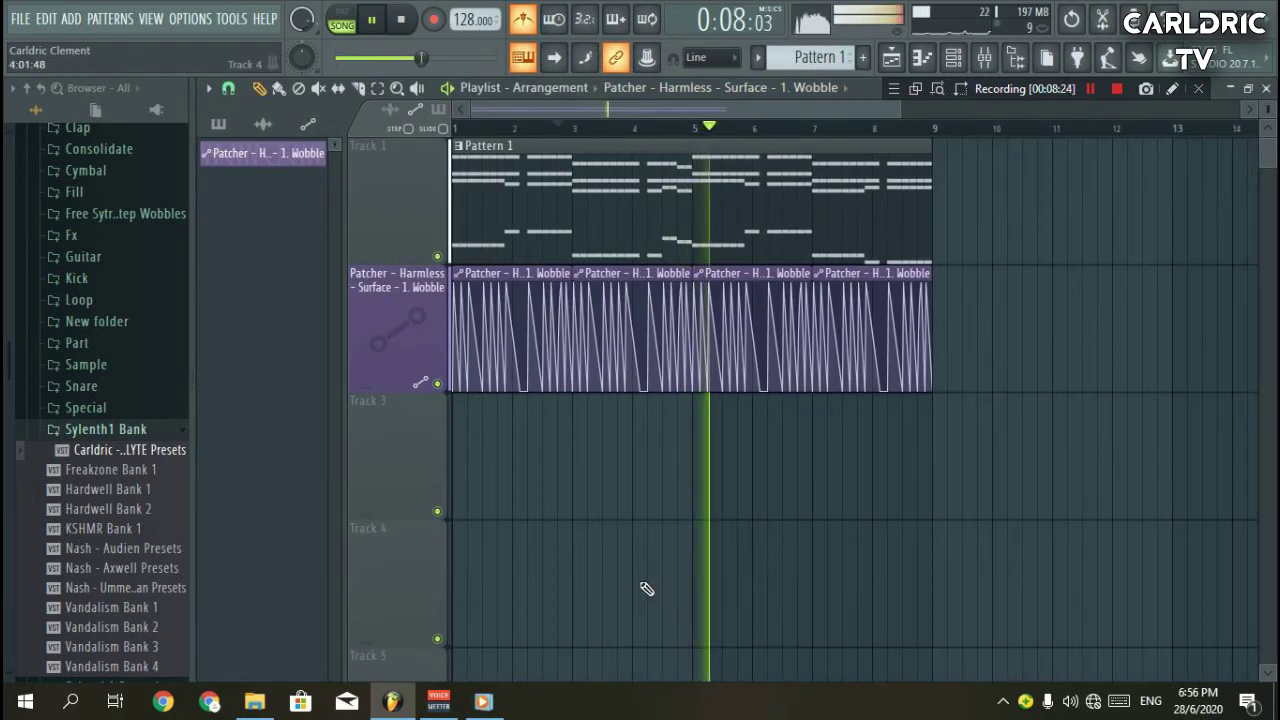
pyautogui.click(259, 88)
pyautogui.press('space')
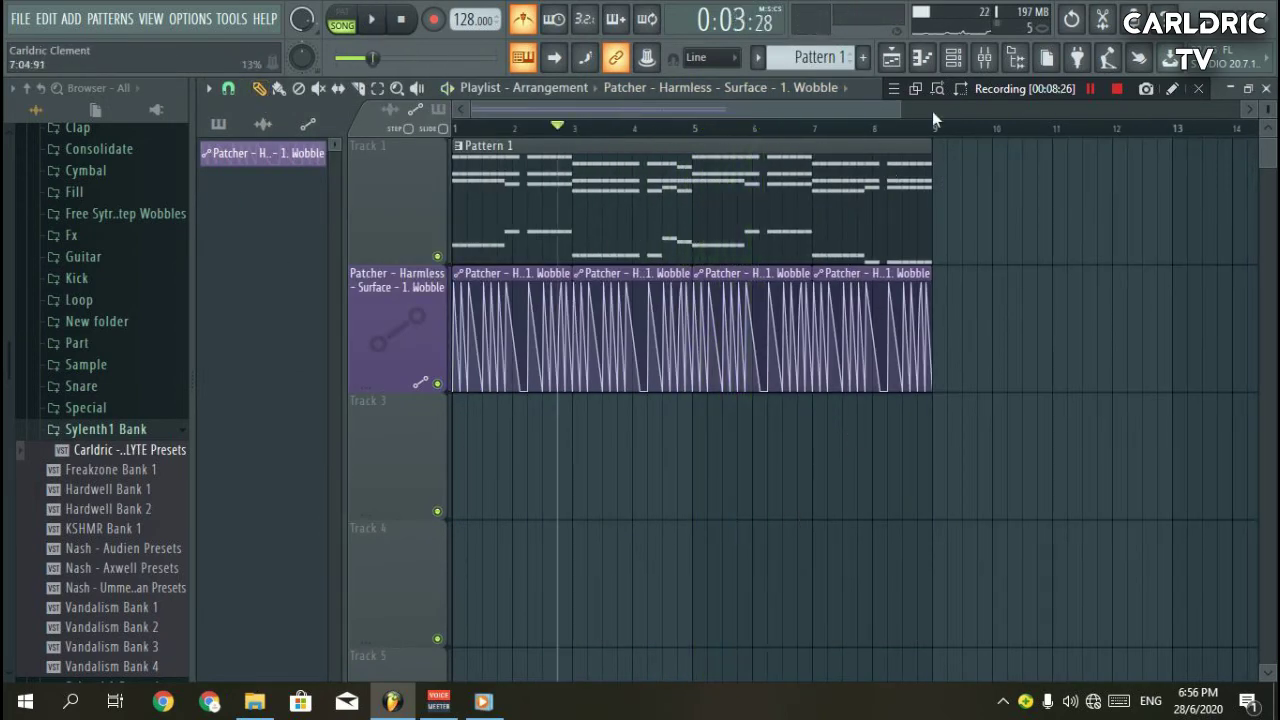
# Copy all the bass notes from C4 downward in the Layer channel's Pattern 1 and switch to Pattern 2.
pyautogui.click(953, 57)
pyautogui.press('F4')
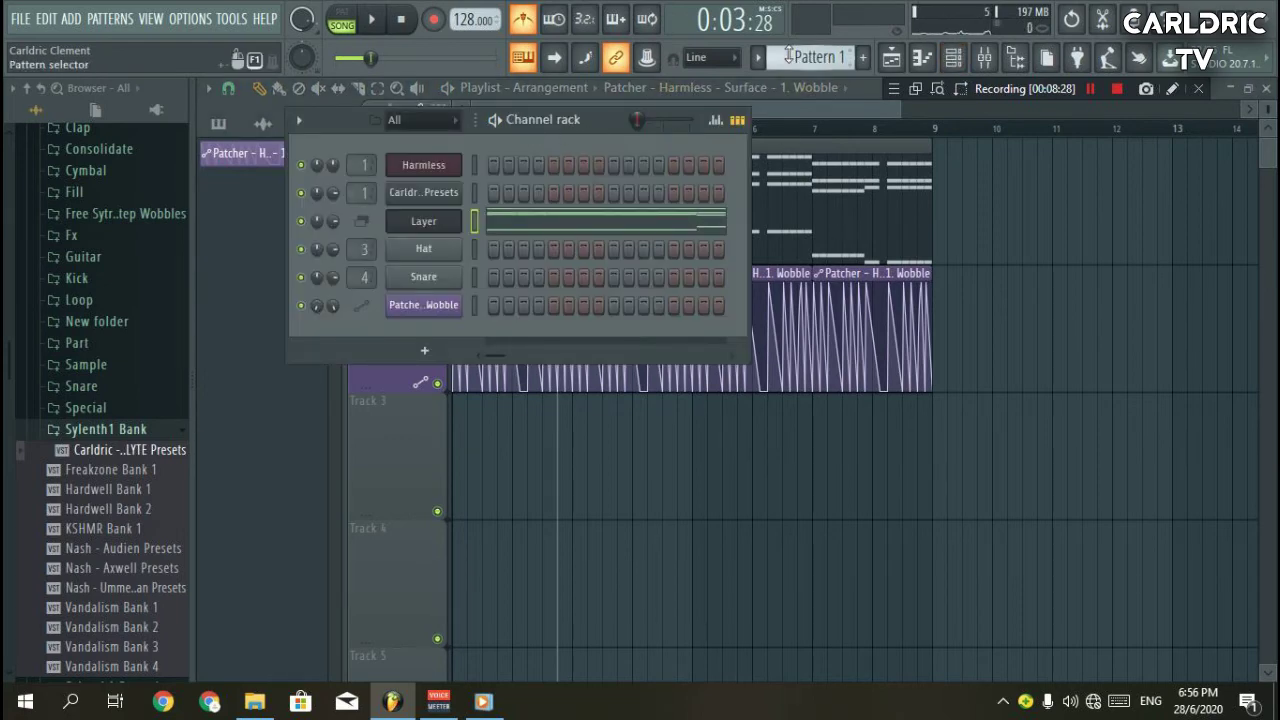
pyautogui.hotkey('ctrl', 'z')
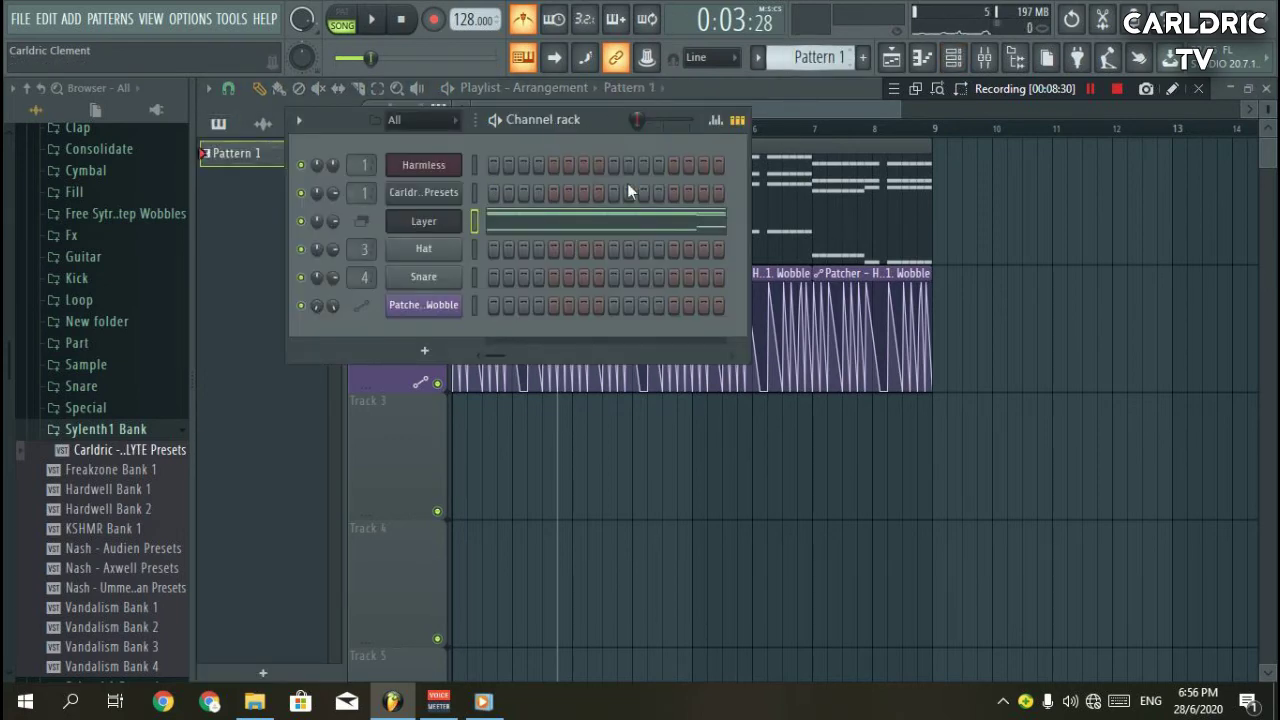
pyautogui.press('F7')
pyautogui.click(843, 184)
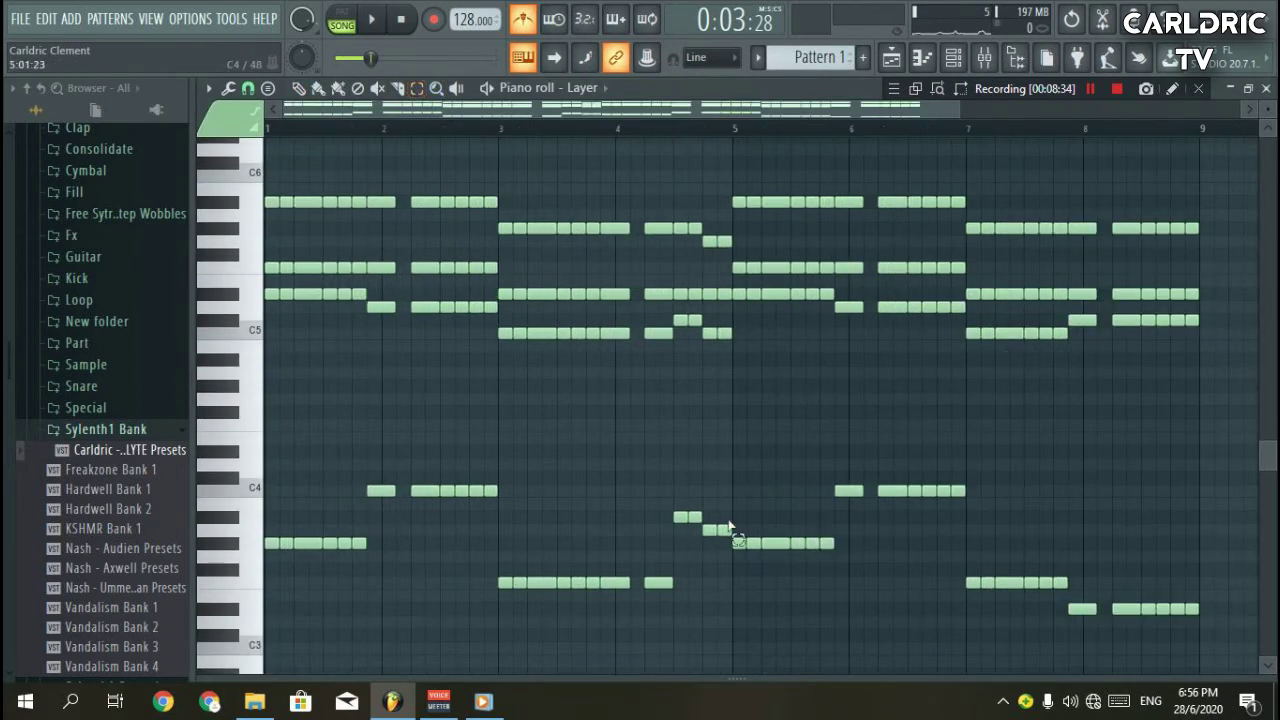
pyautogui.moveTo(1210, 652); pyautogui.dragTo(250, 446)
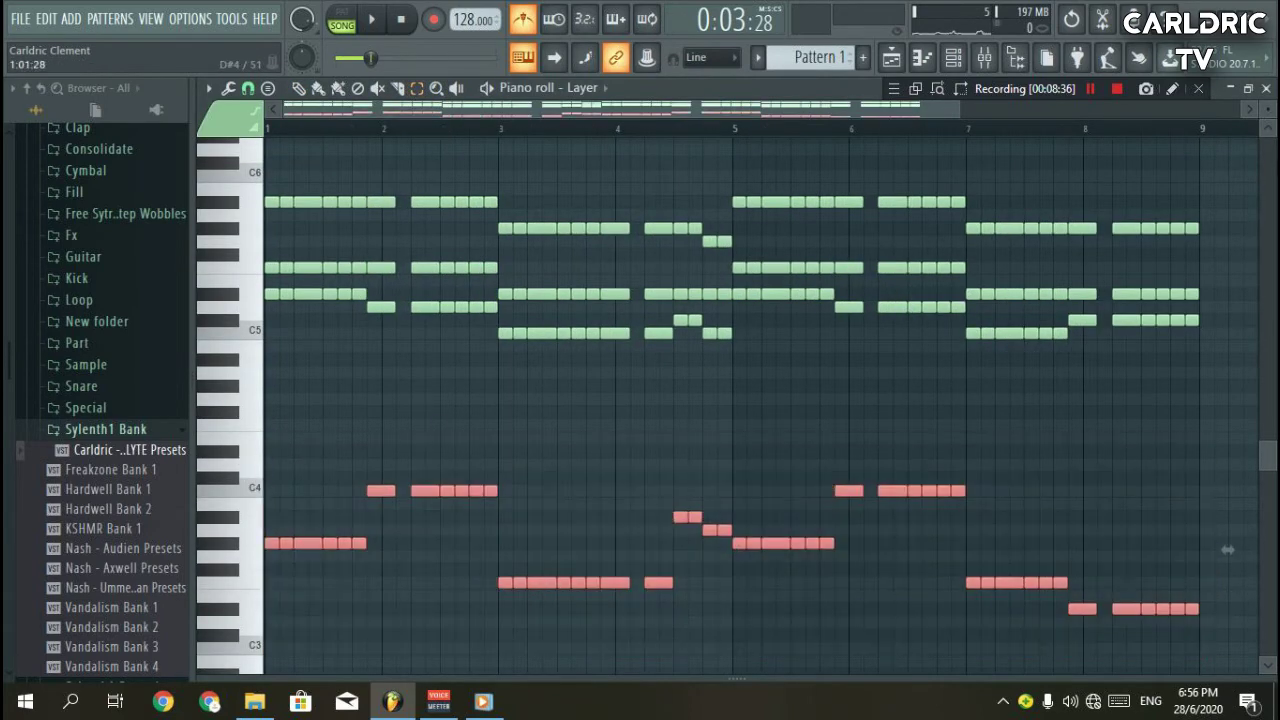
pyautogui.click(1267, 88)
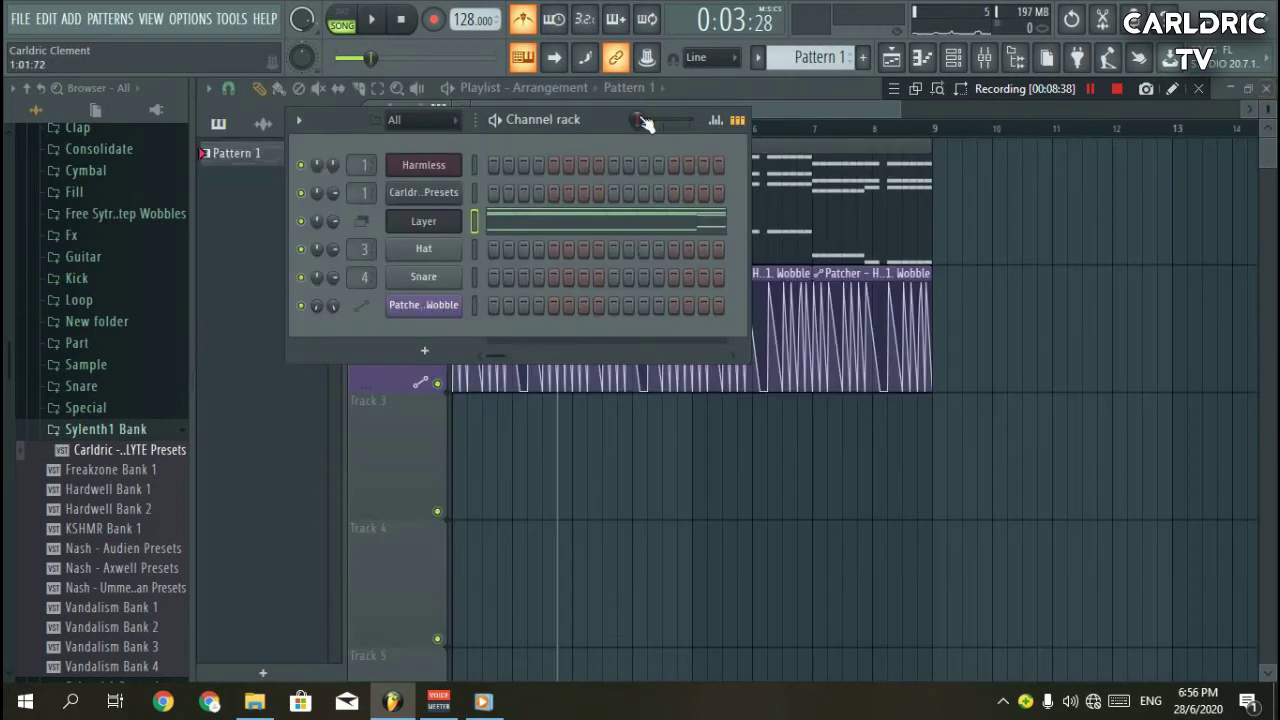
pyautogui.scroll(-1, 812, 52)
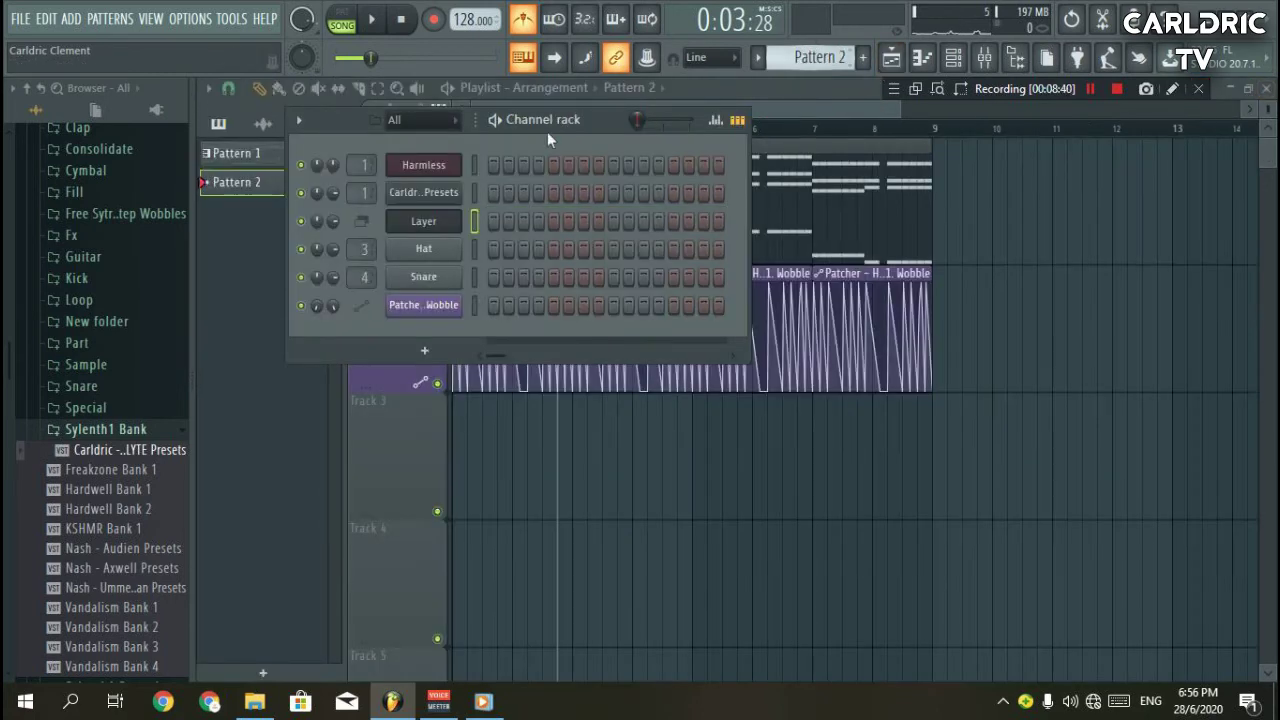
# Replace the Hat channel with a 3x Osc that uses a sawtooth wave on oscillator 3.
pyautogui.rightClick(423, 255)
pyautogui.moveTo(510, 408)
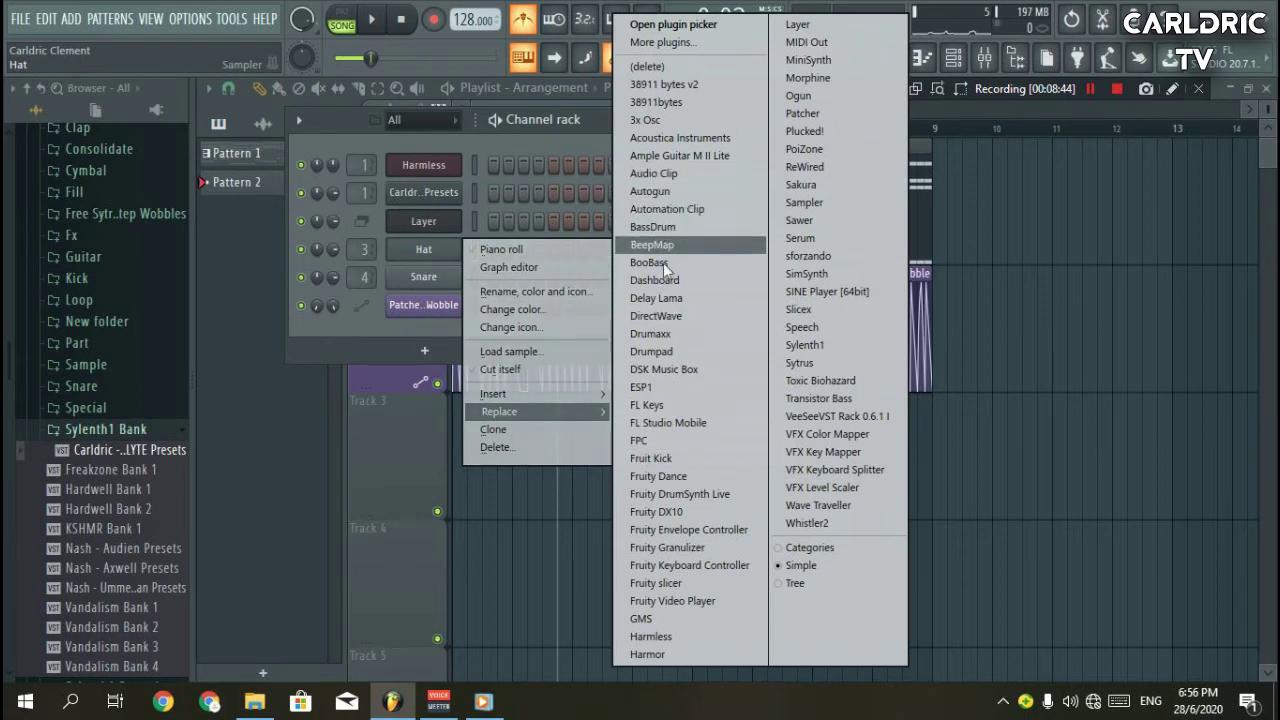
pyautogui.click(650, 120)
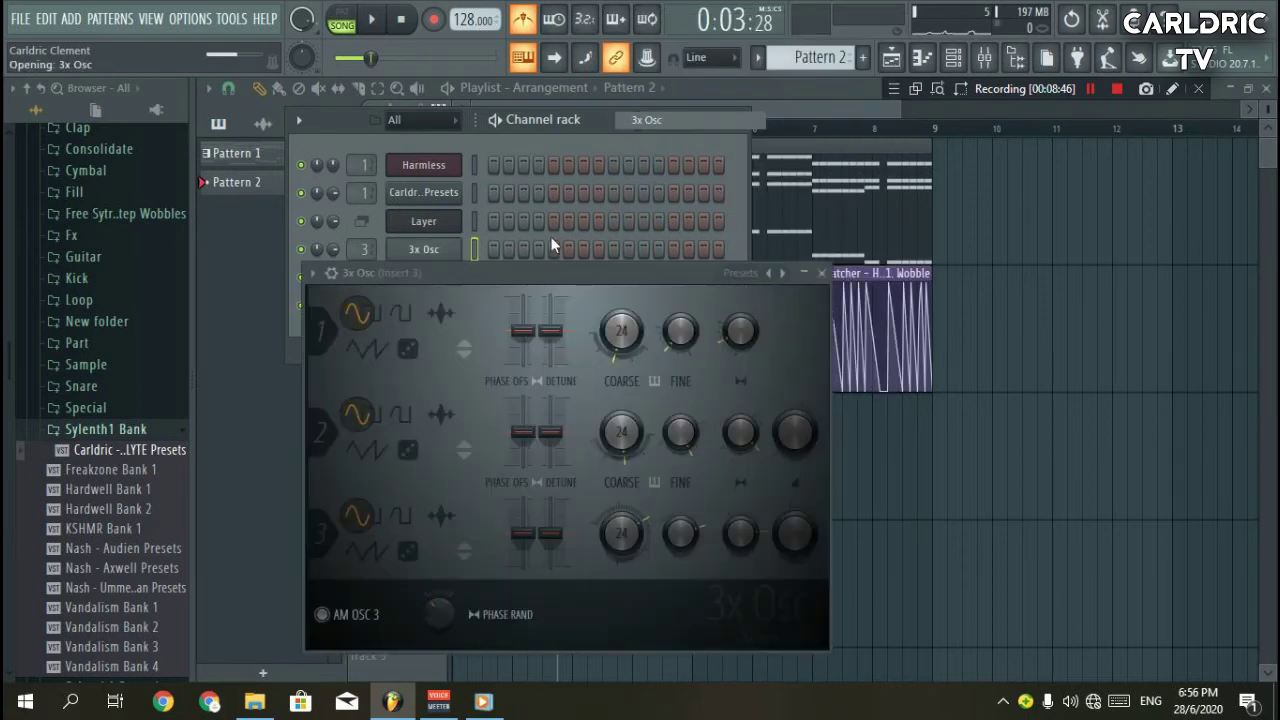
pyautogui.click(480, 494)
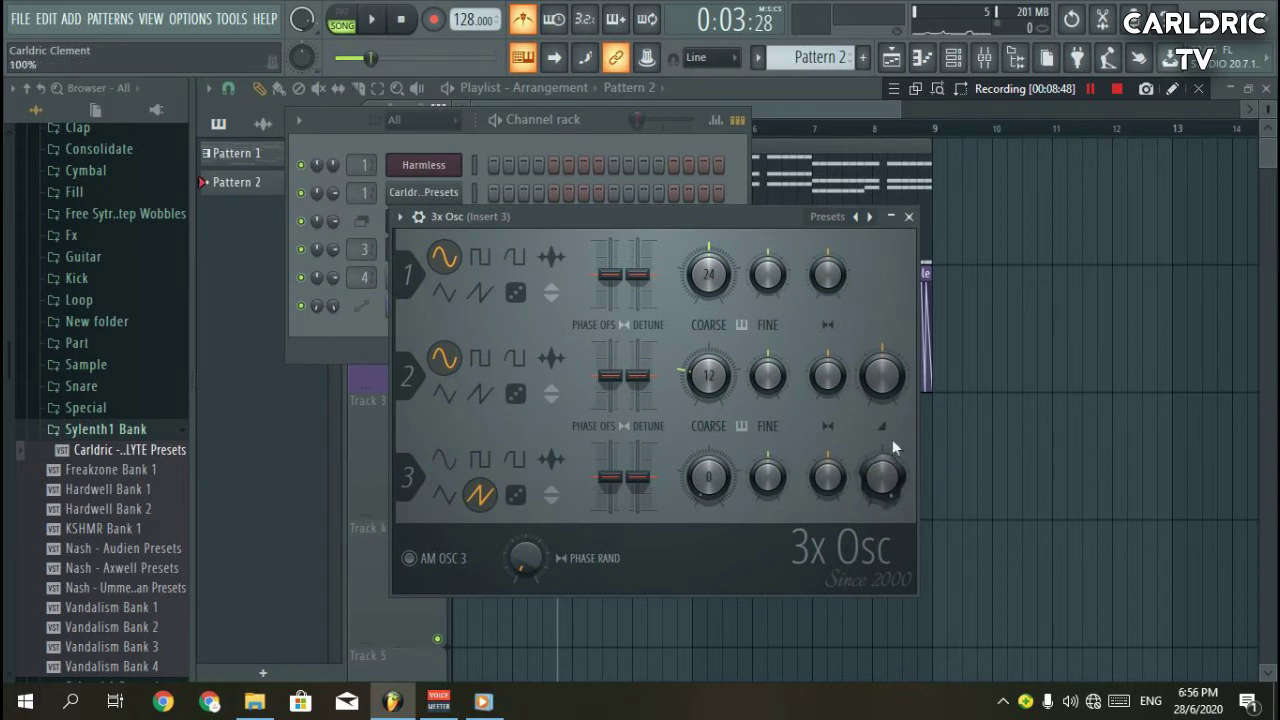
# Enable portamento and mono polyphony for the 3x Osc channel.
pyautogui.click(418, 216)
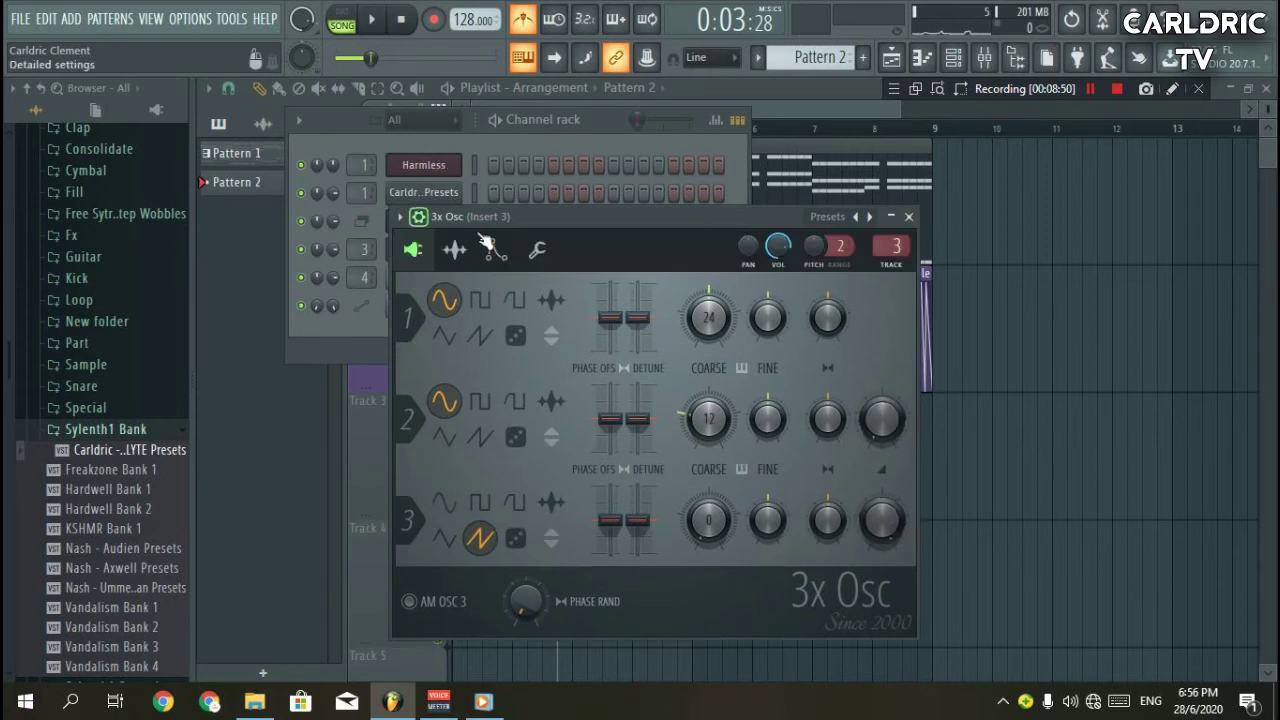
pyautogui.click(537, 250)
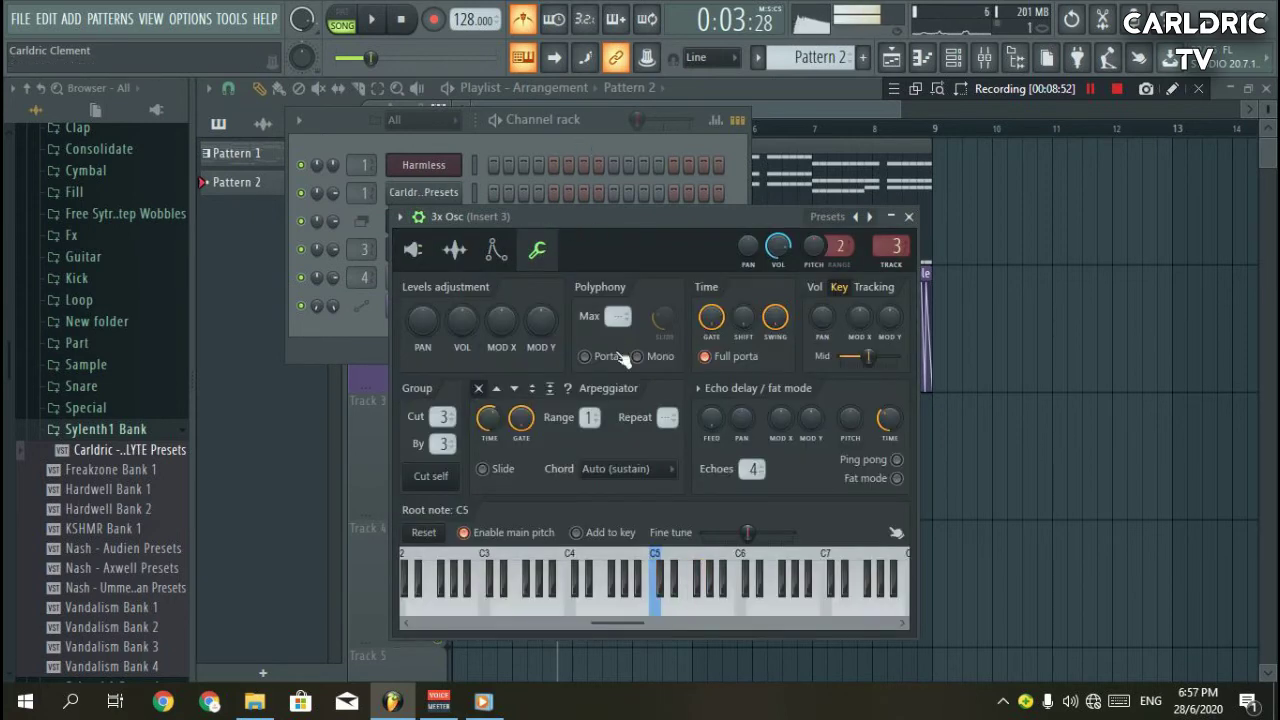
pyautogui.click(585, 356)
pyautogui.click(650, 357)
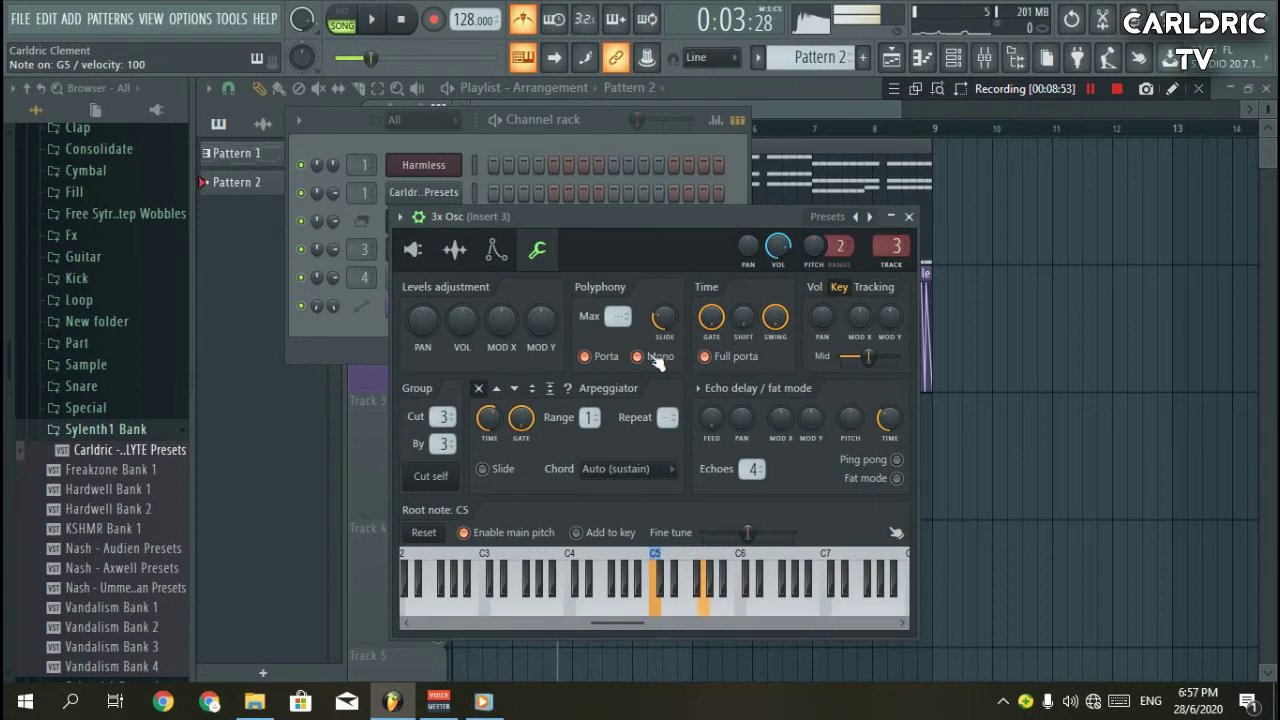
# Paste the copied bass notes into the 3x Osc channel's piano roll in Pattern 2.
pyautogui.click(566, 137)
pyautogui.rightClick(466, 248)
pyautogui.click(481, 250)
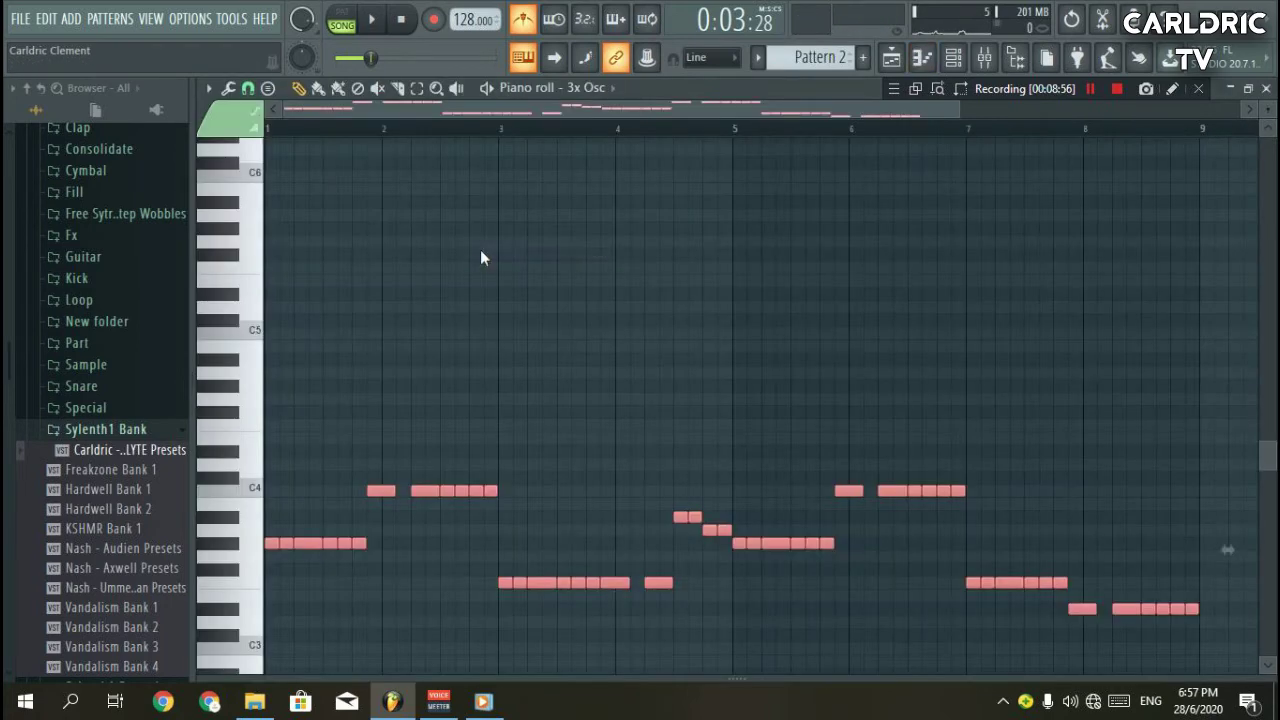
# Place Pattern 2 on Track 3 of the playlist, starting at bar 1.
pyautogui.press('F7')
pyautogui.click(338, 88)
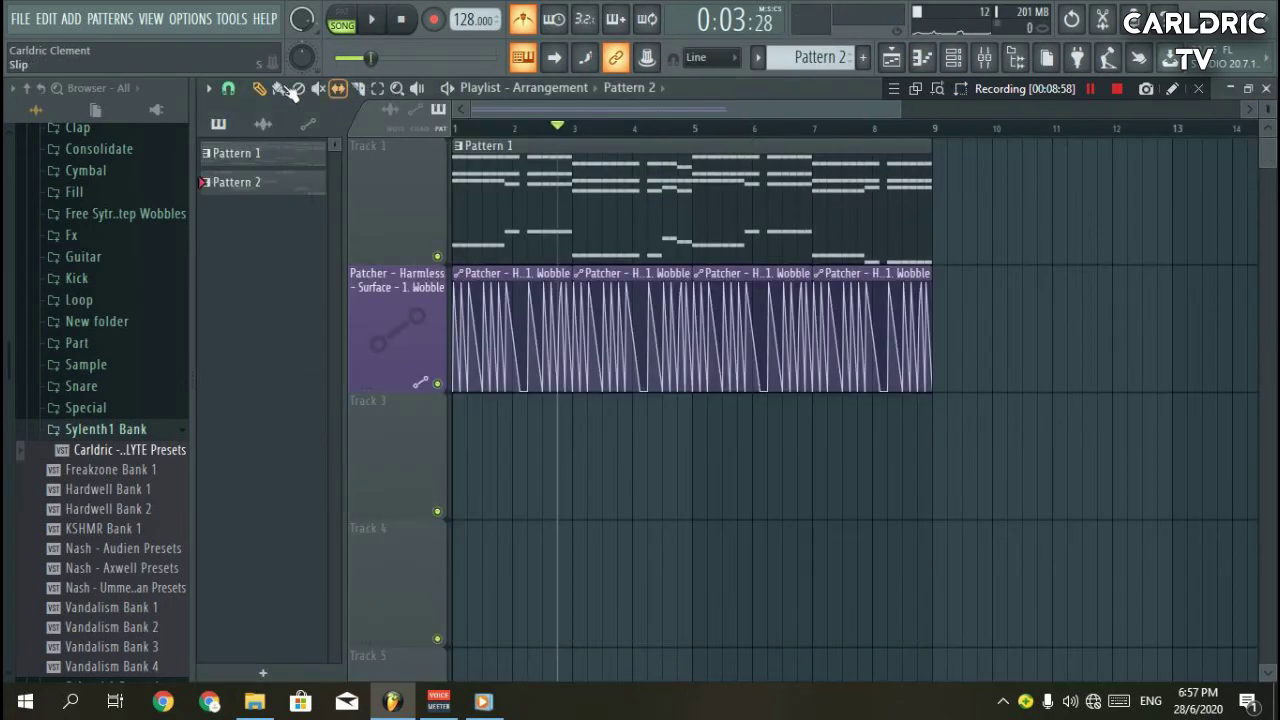
pyautogui.click(466, 440)
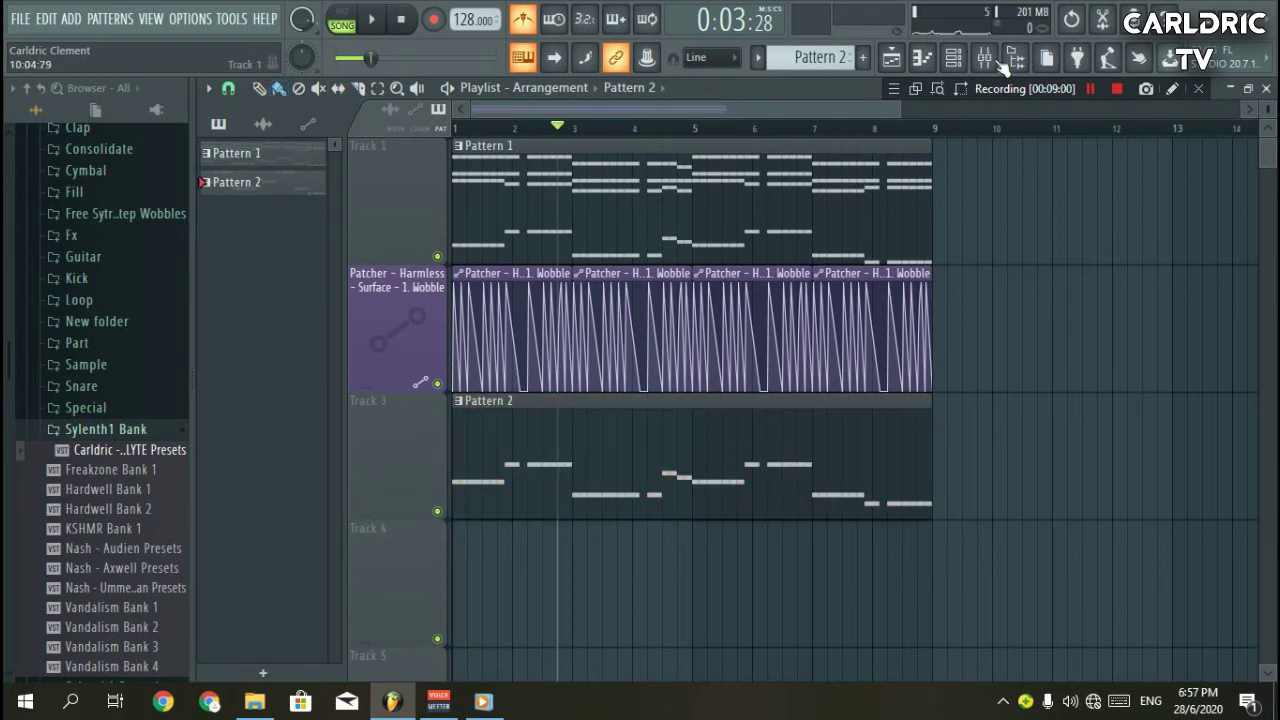
# Add Fruity Fast Dist to the first effect slot of the 3x Osc mixer track.
pyautogui.press('F6')
pyautogui.click(410, 255)
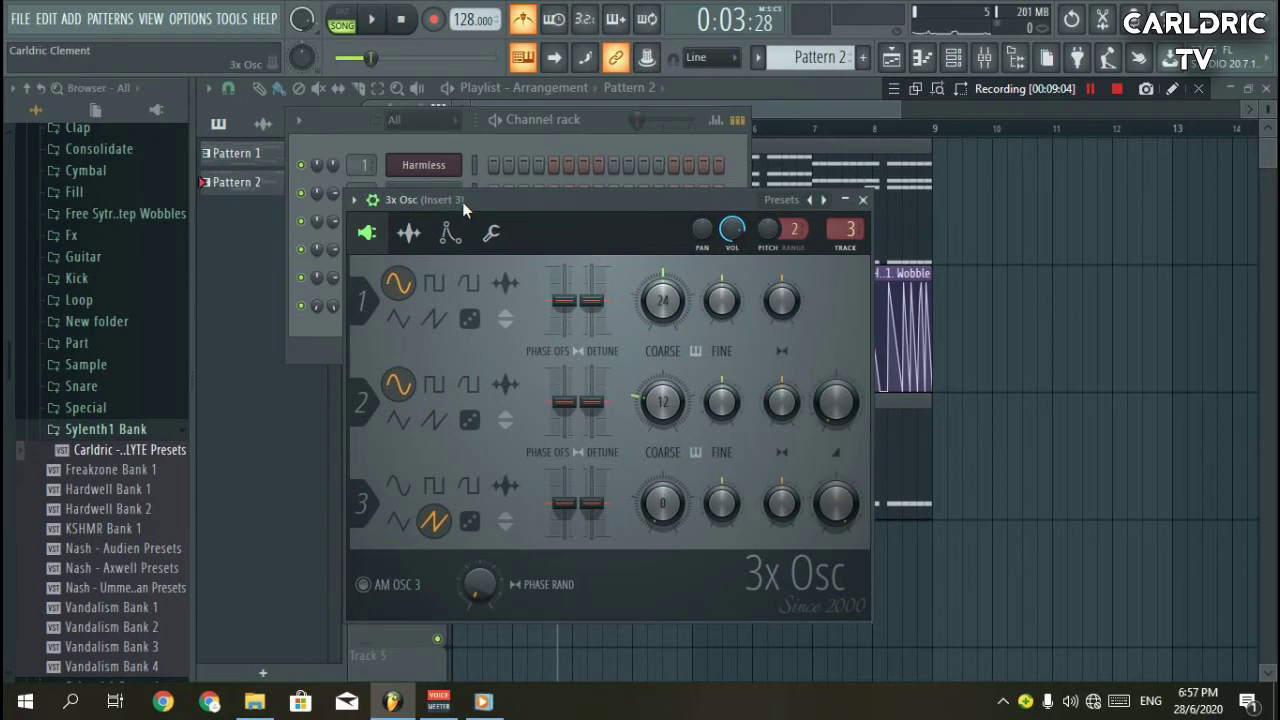
pyautogui.press('c')
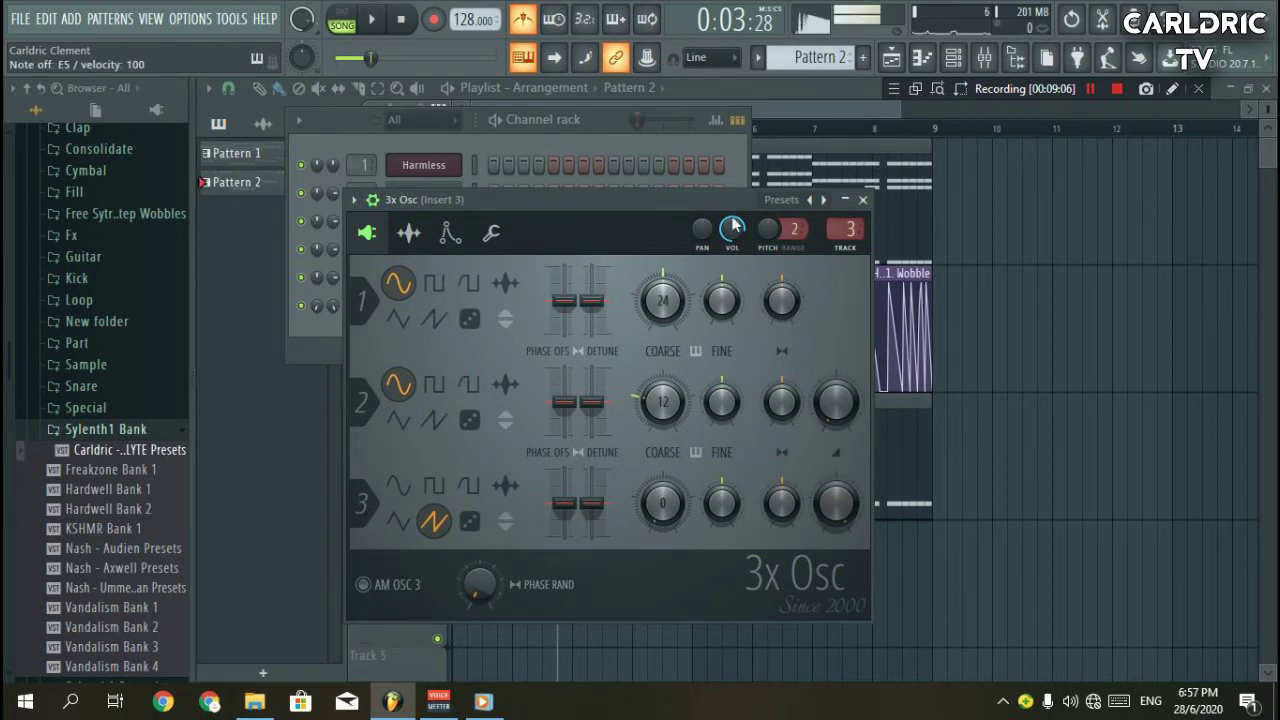
pyautogui.click(852, 245)
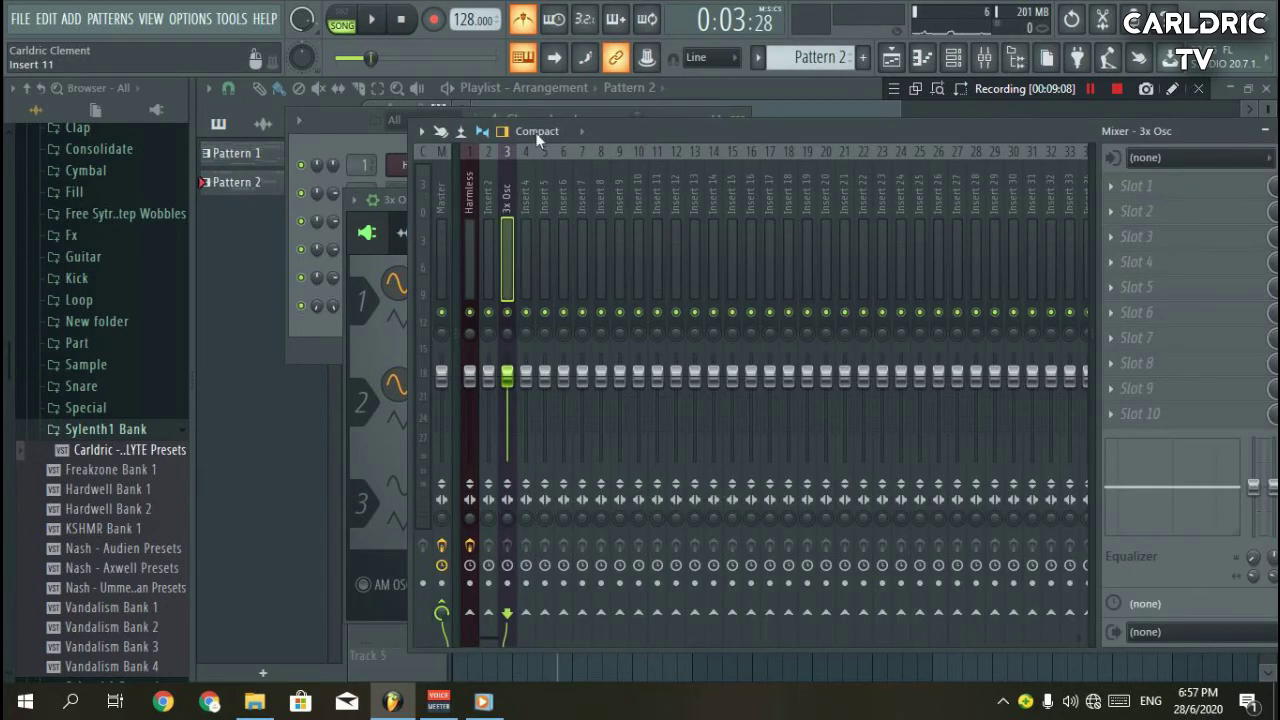
pyautogui.moveTo(535, 132); pyautogui.dragTo(353, 144)
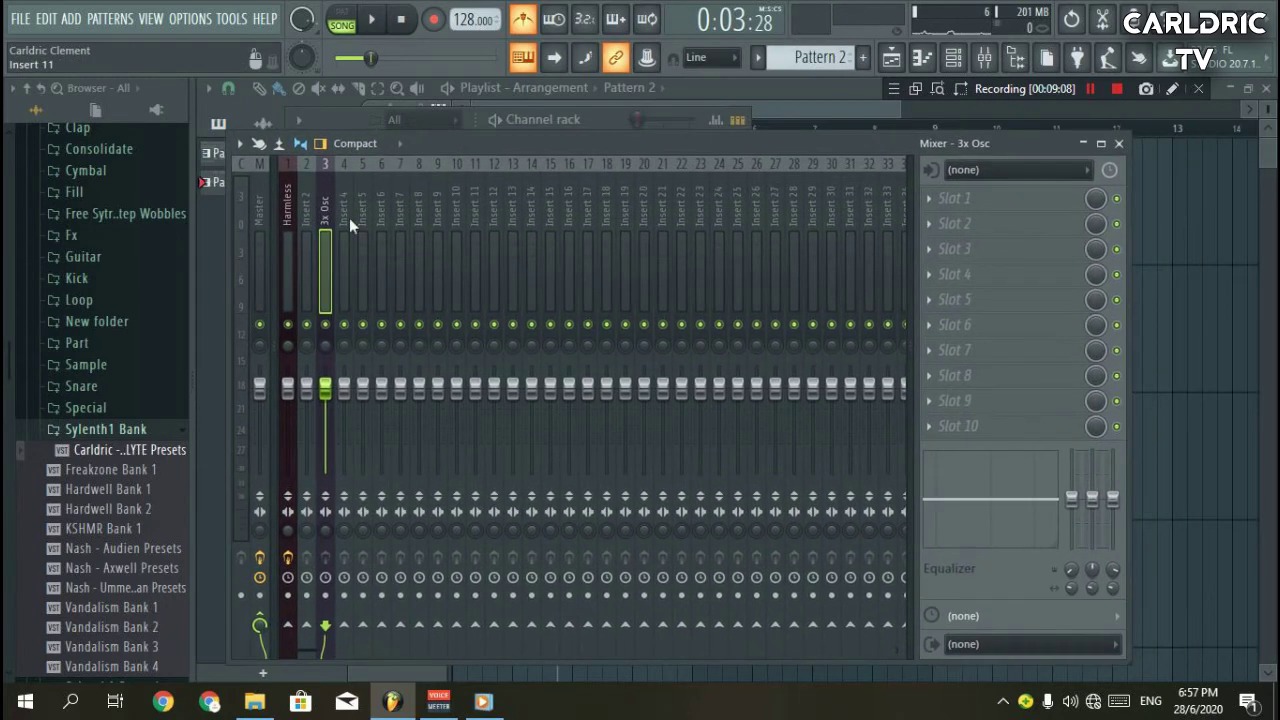
pyautogui.click(941, 198)
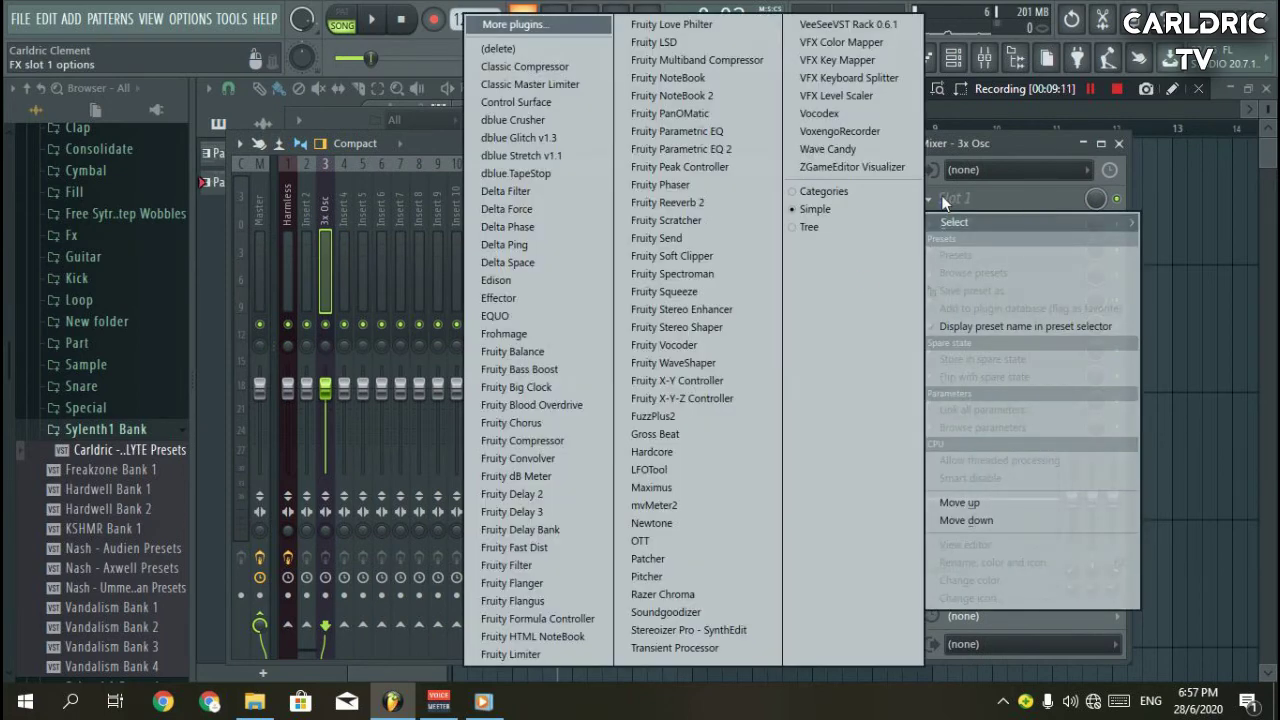
pyautogui.click(543, 547)
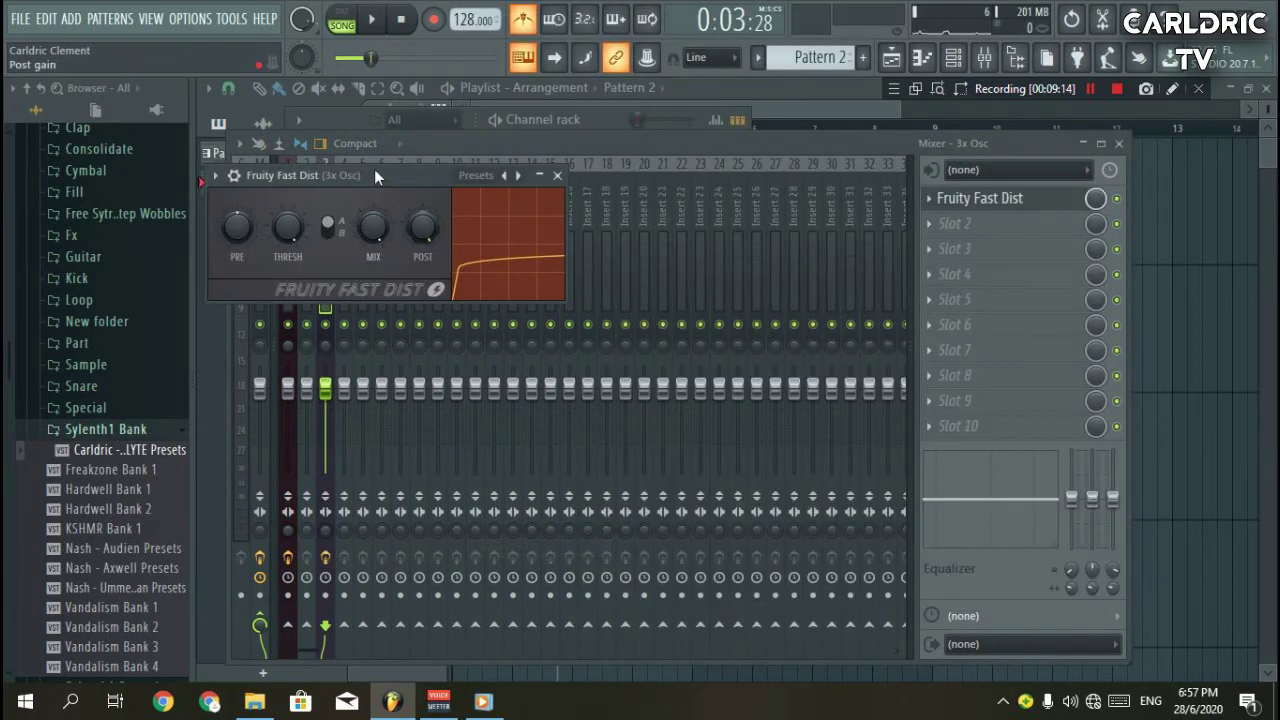
pyautogui.moveTo(371, 177); pyautogui.dragTo(446, 203)
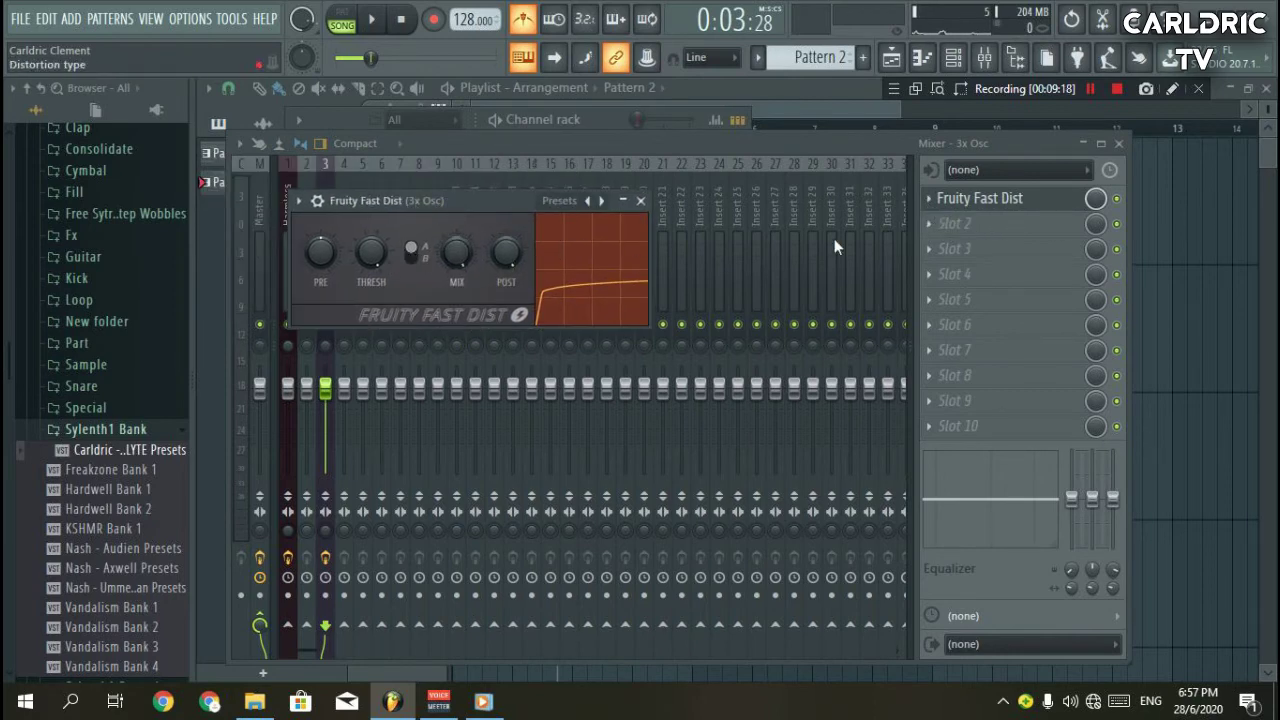
# Add Fruity Reeverb 2 to the 3x Osc track's second effect slot and raise its early reflections and wet levels.
pyautogui.click(955, 225)
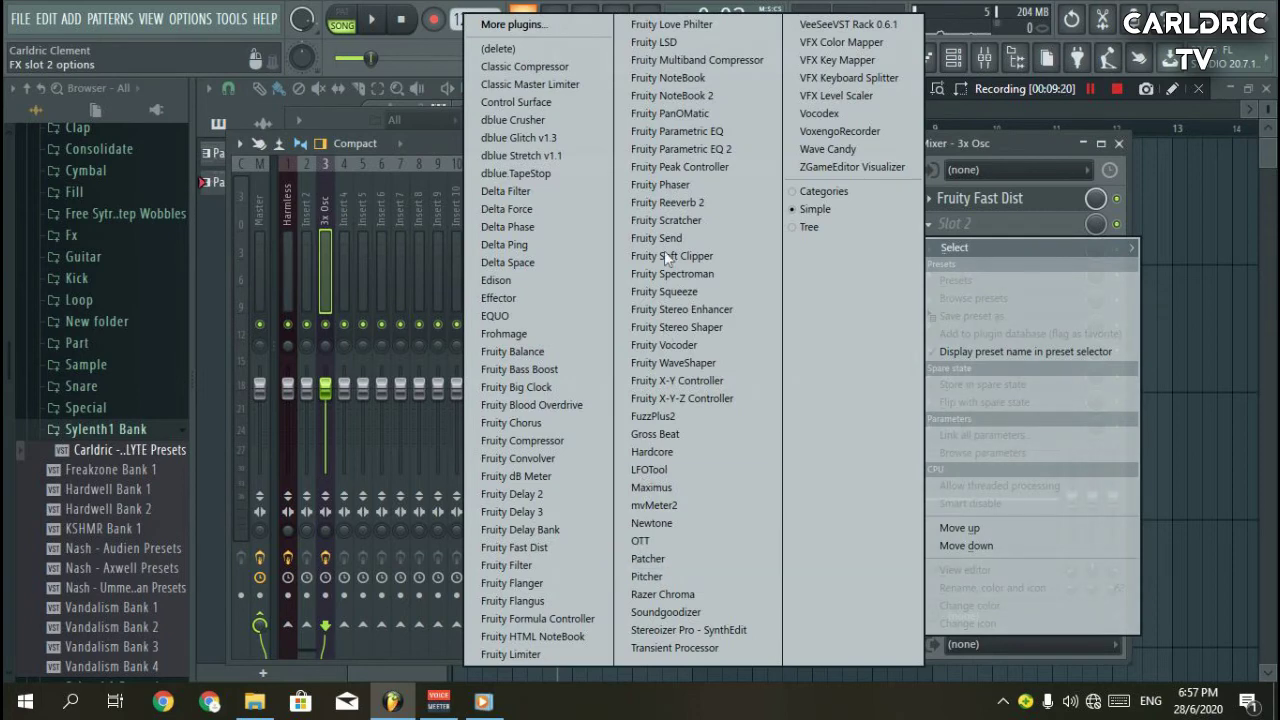
pyautogui.click(686, 204)
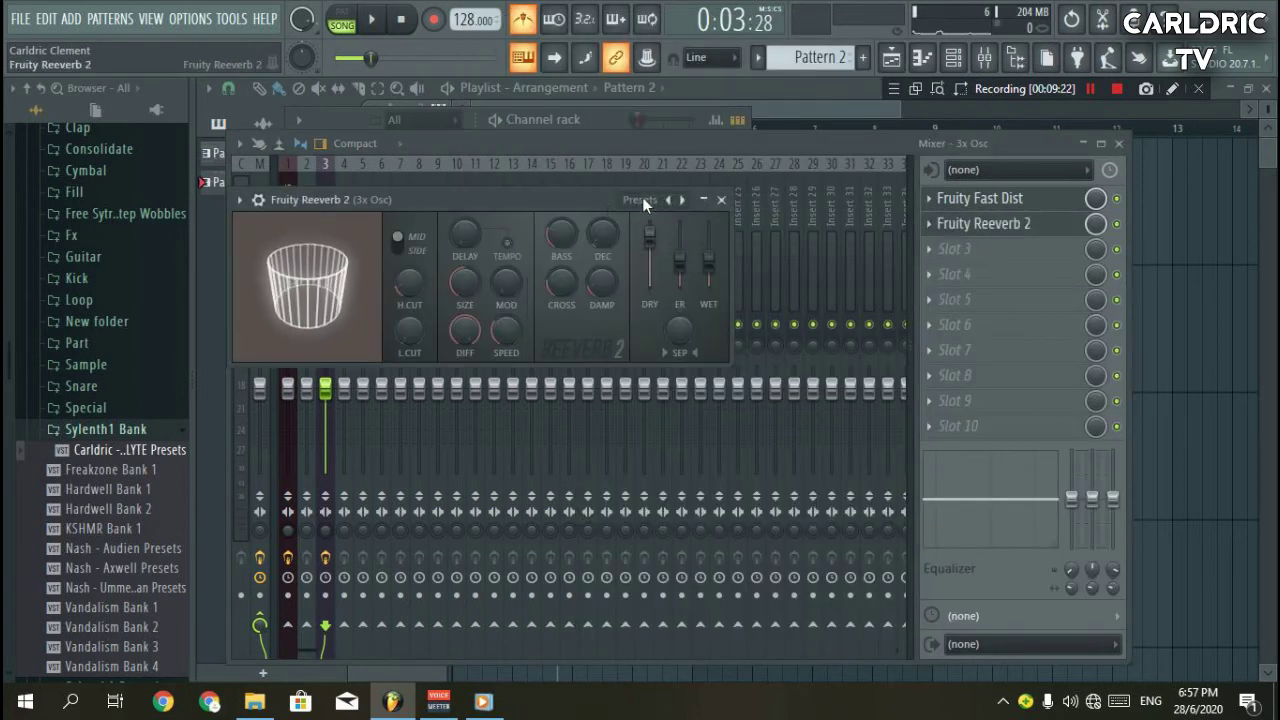
pyautogui.rightClick(760, 260)
pyautogui.click(788, 266)
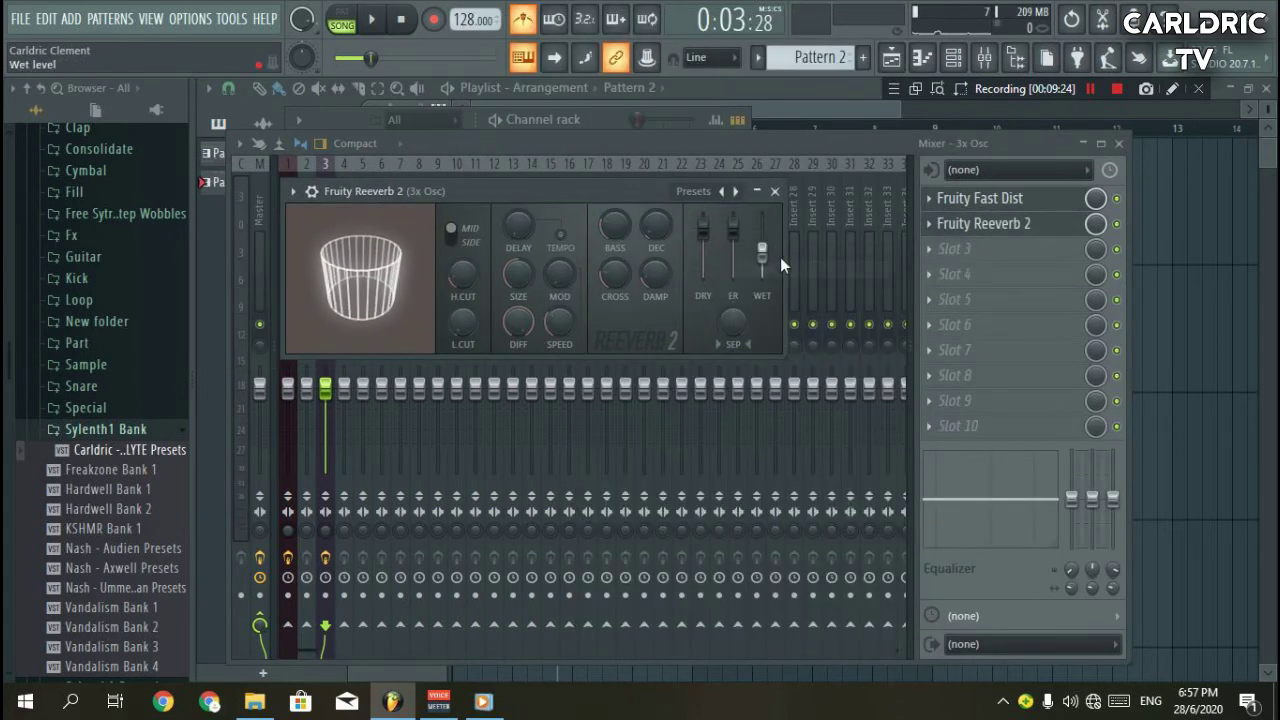
# Lower the dry level and room size of Fruity Reeverb 2, with the wet level raised further.
pyautogui.moveTo(706, 230); pyautogui.dragTo(700, 266)
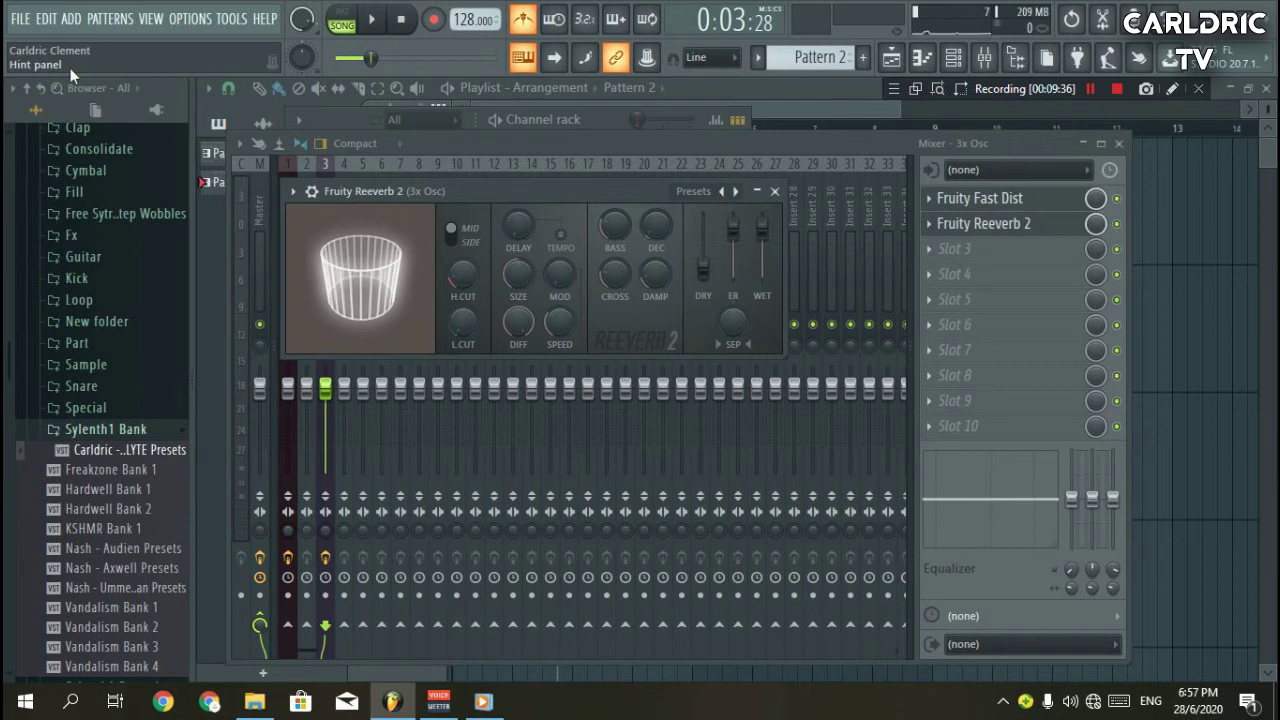
pyautogui.moveTo(705, 268); pyautogui.dragTo(705, 266)
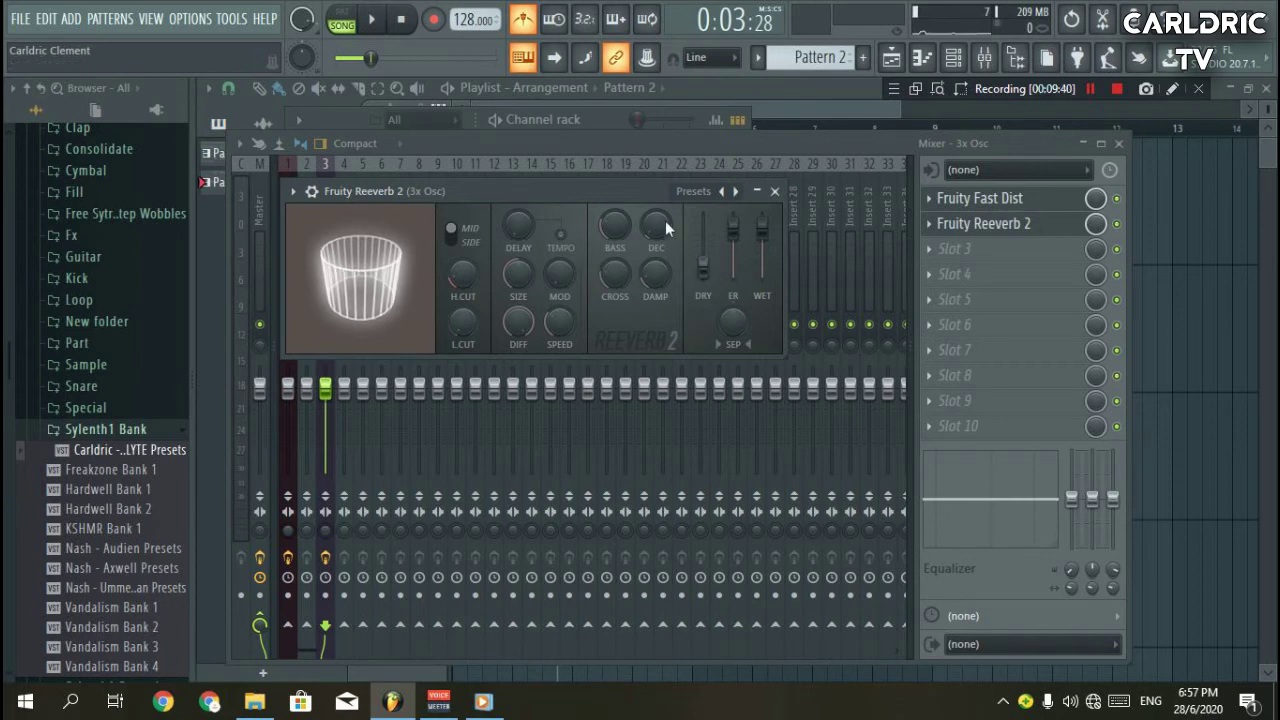
pyautogui.moveTo(662, 222); pyautogui.dragTo(662, 222)
pyautogui.moveTo(518, 272); pyautogui.dragTo(518, 272)
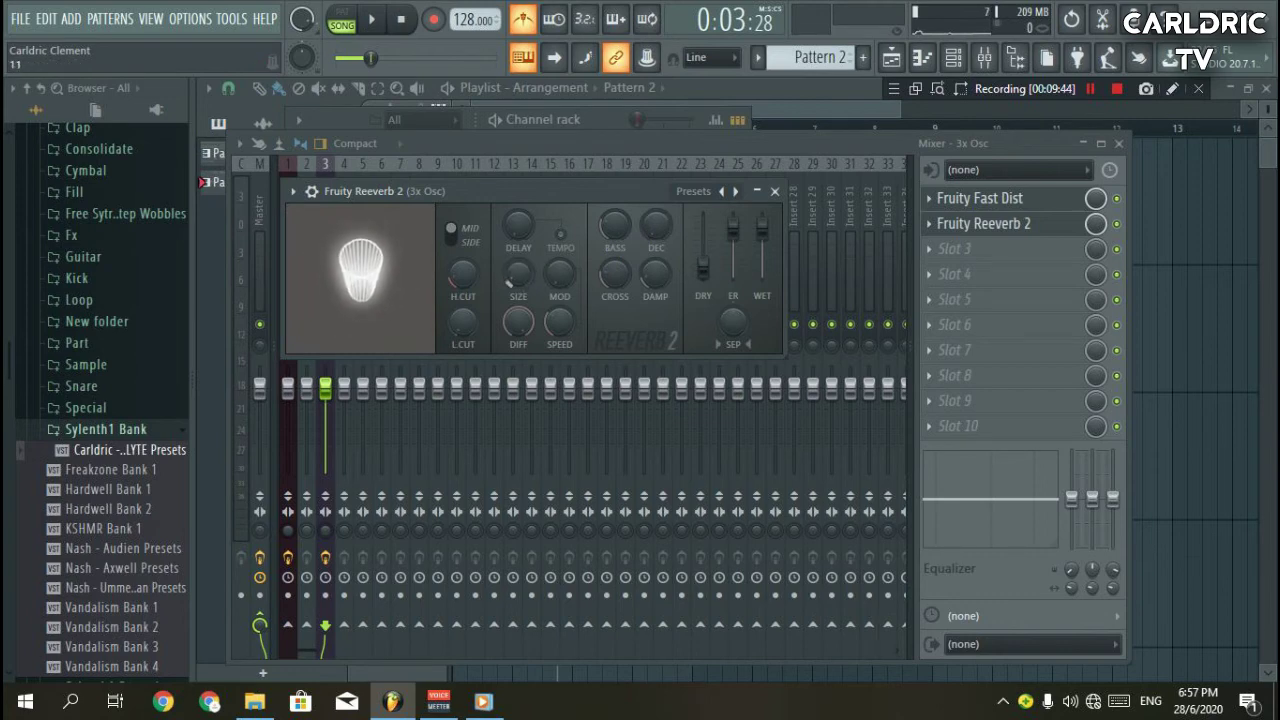
pyautogui.moveTo(518, 272); pyautogui.dragTo(514, 269)
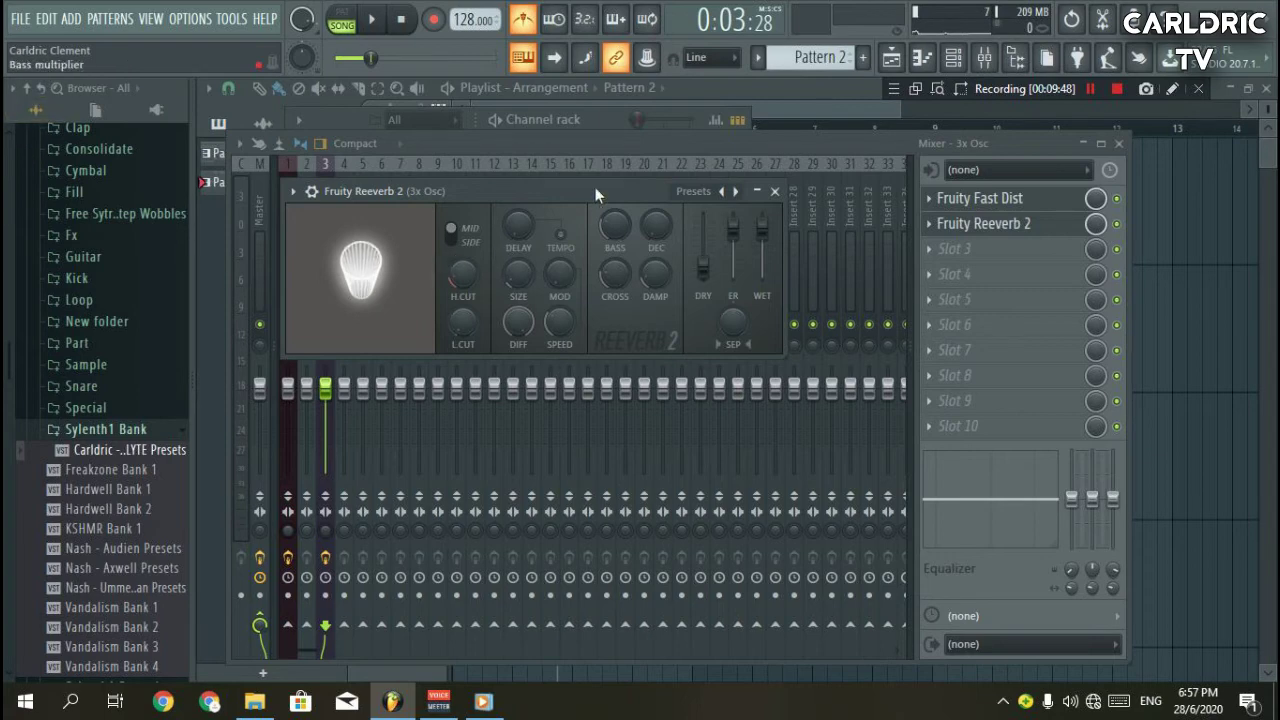
pyautogui.click(774, 191)
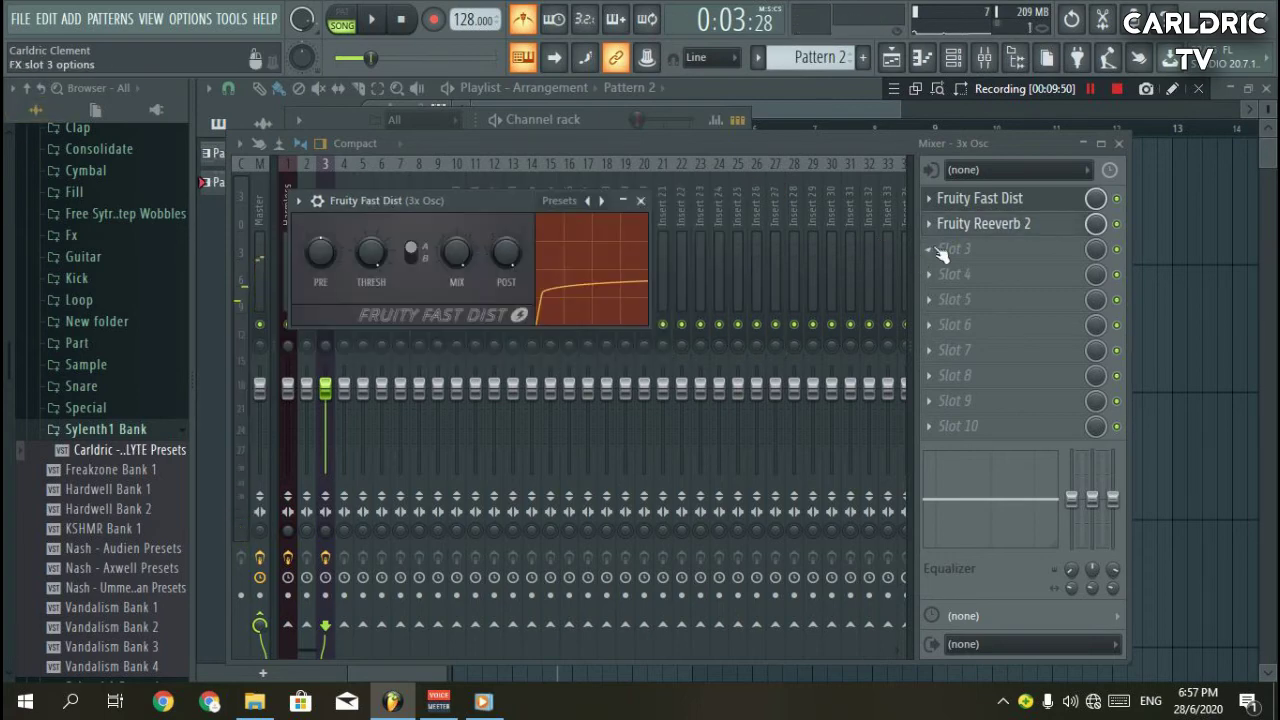
# Add Soundgoodizer to the third effect slot and lower the 3x Osc mixer track's volume to 90%.
pyautogui.click(941, 252)
pyautogui.click(660, 606)
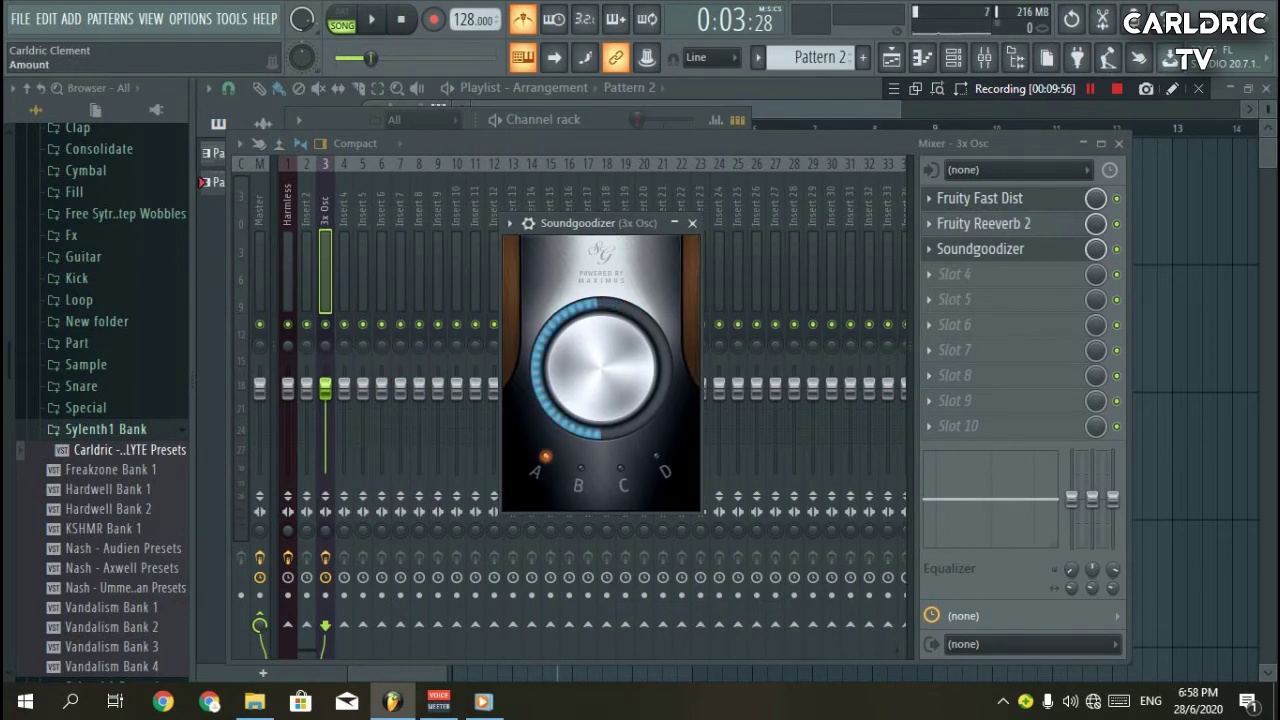
pyautogui.press('Escape')
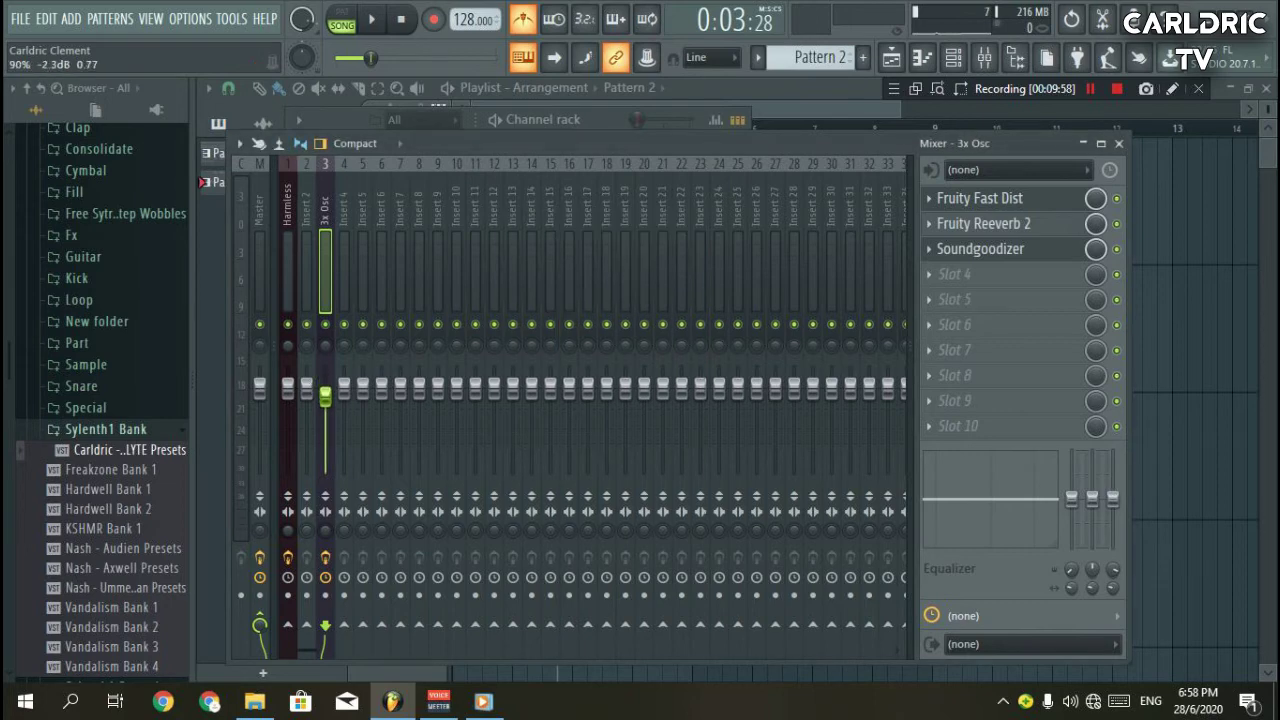
pyautogui.press('z')
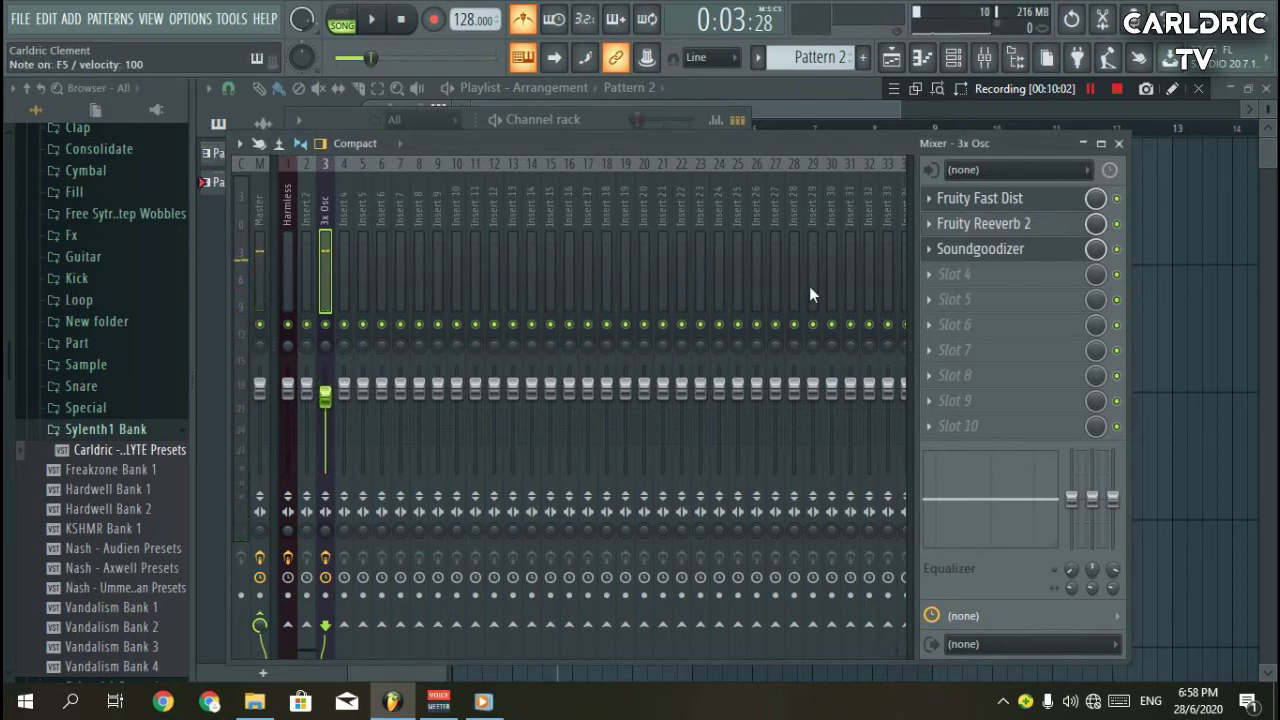
# Briefly play the arrangement from bar 1 and turn off the metronome.
pyautogui.rightClick(370, 160)
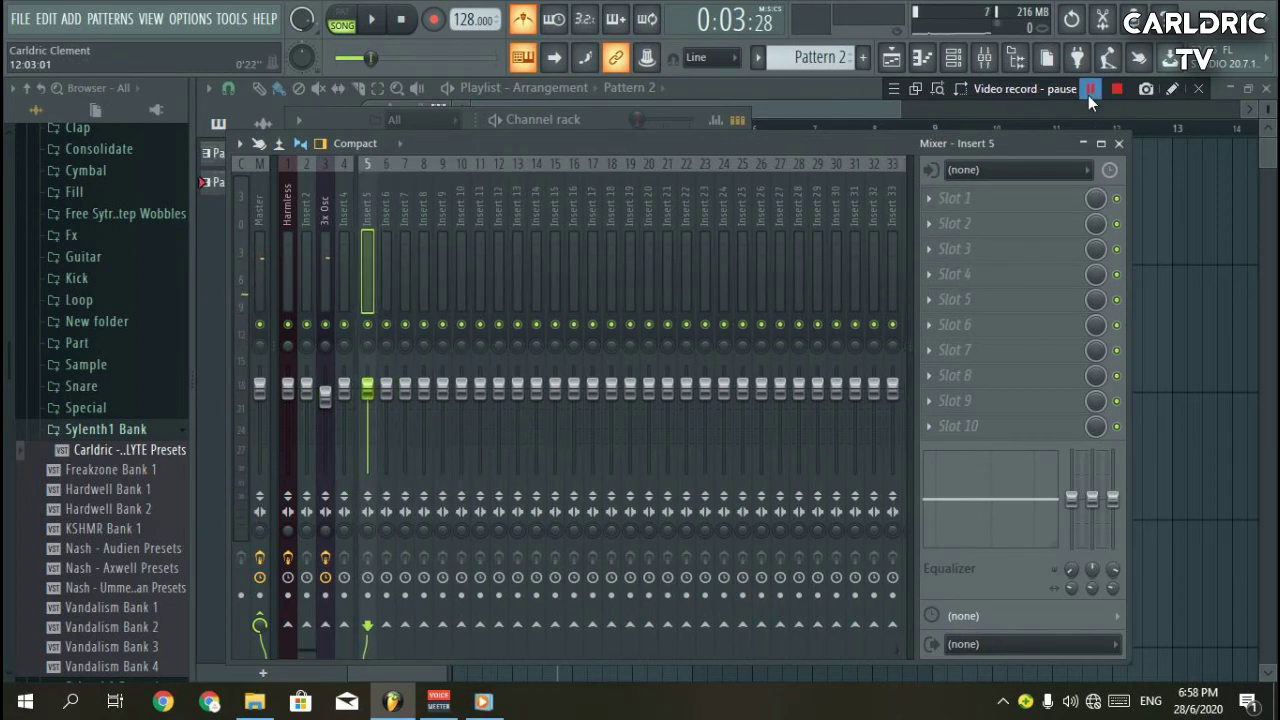
pyautogui.click(1090, 90)
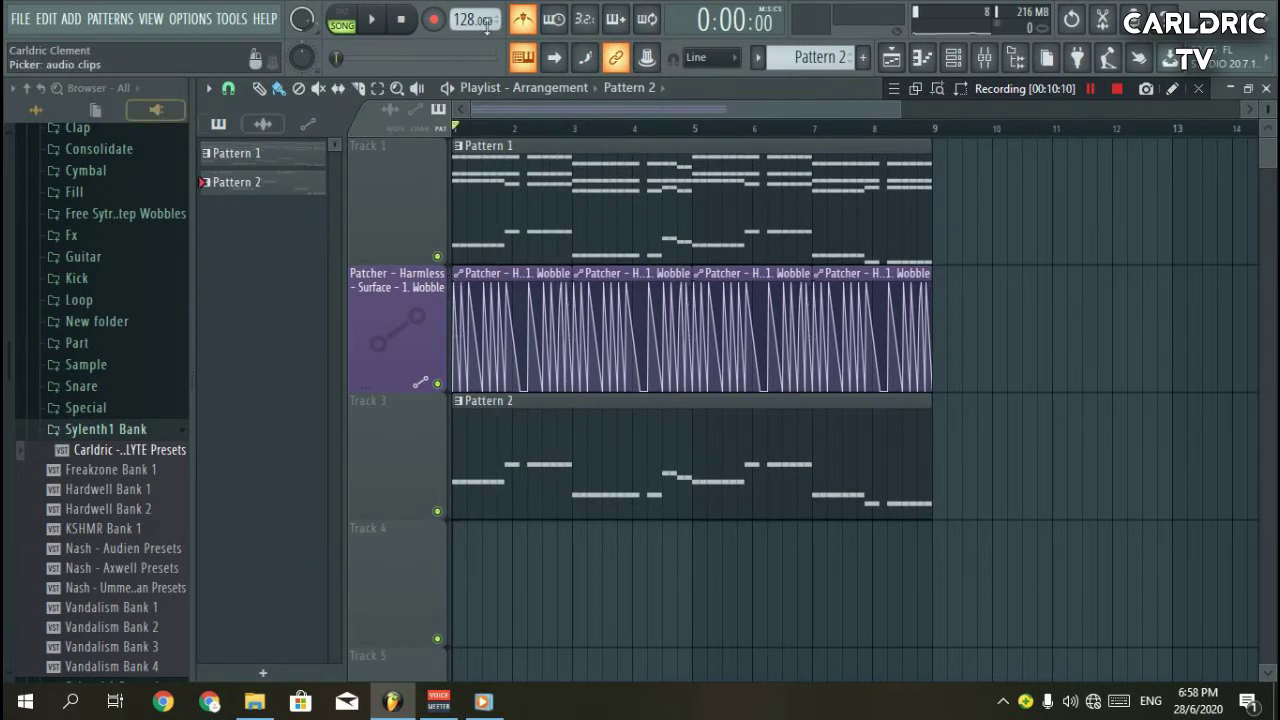
pyautogui.press('space')
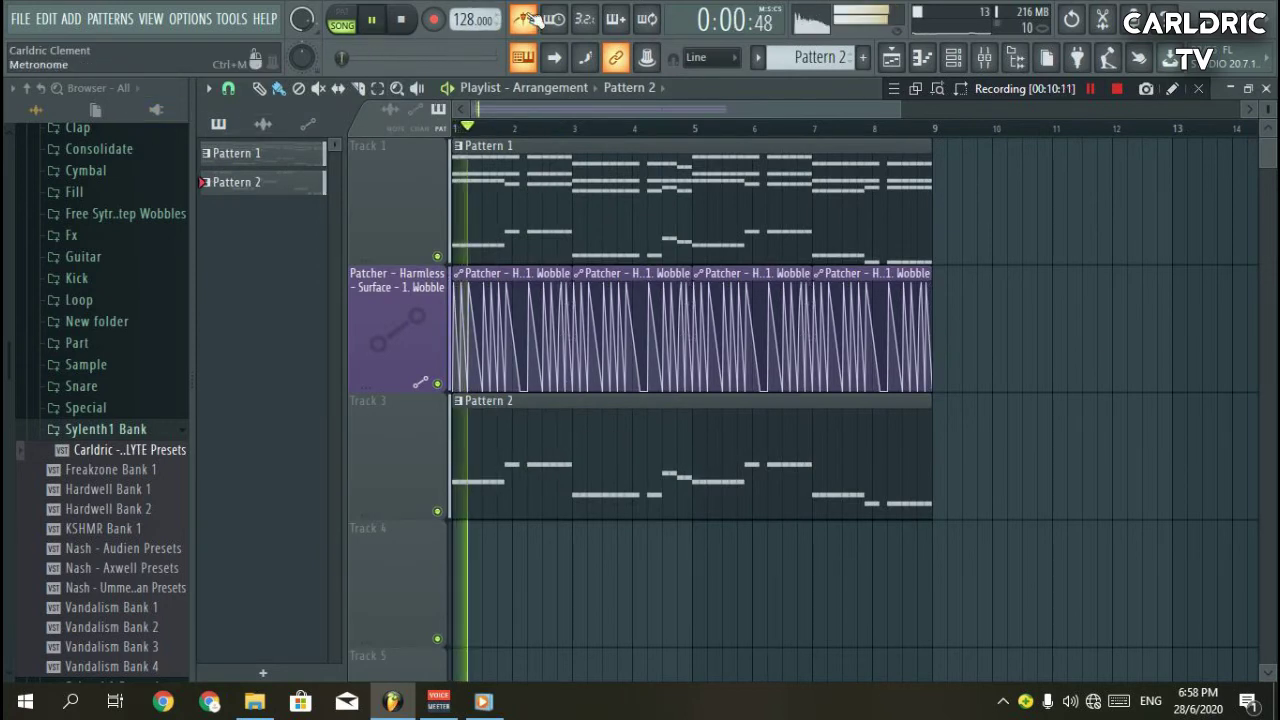
pyautogui.press('space')
# Open the mixer and select the 3x Osc track.
pyautogui.click(987, 60)
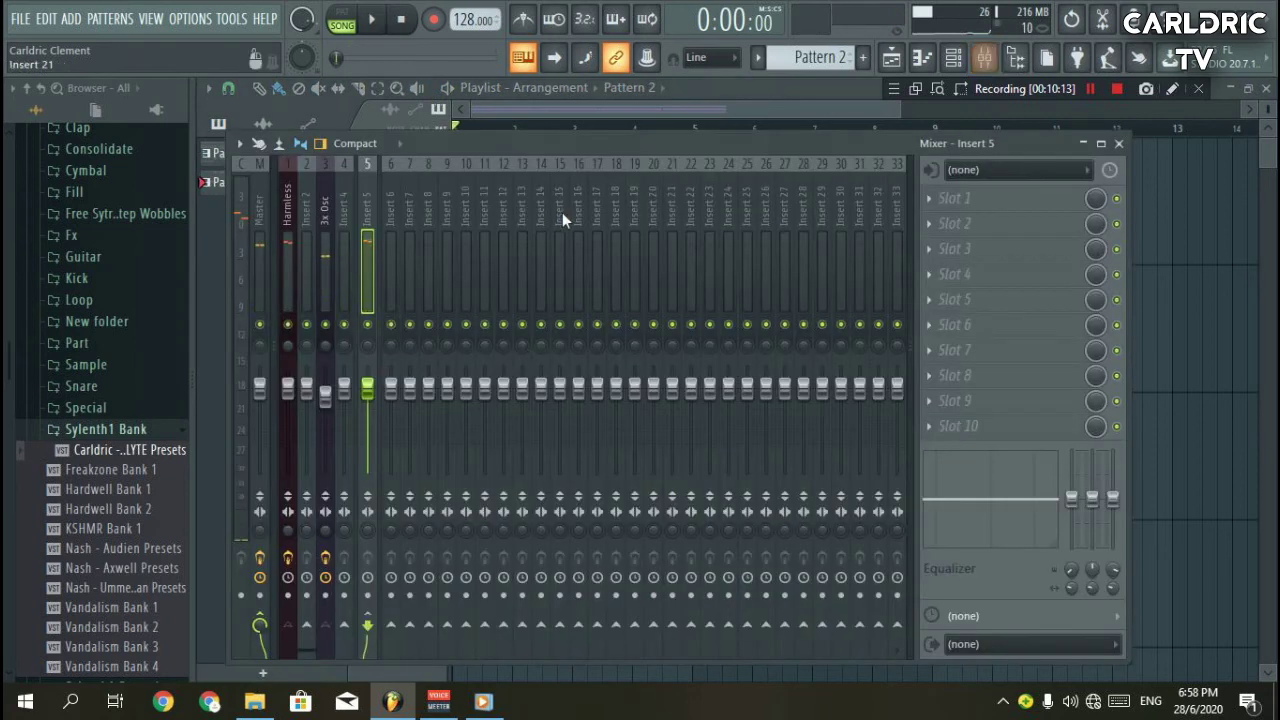
pyautogui.click(321, 221)
pyautogui.moveTo(969, 251); pyautogui.dragTo(955, 193)
pyautogui.click(955, 193)
pyautogui.click(1000, 240)
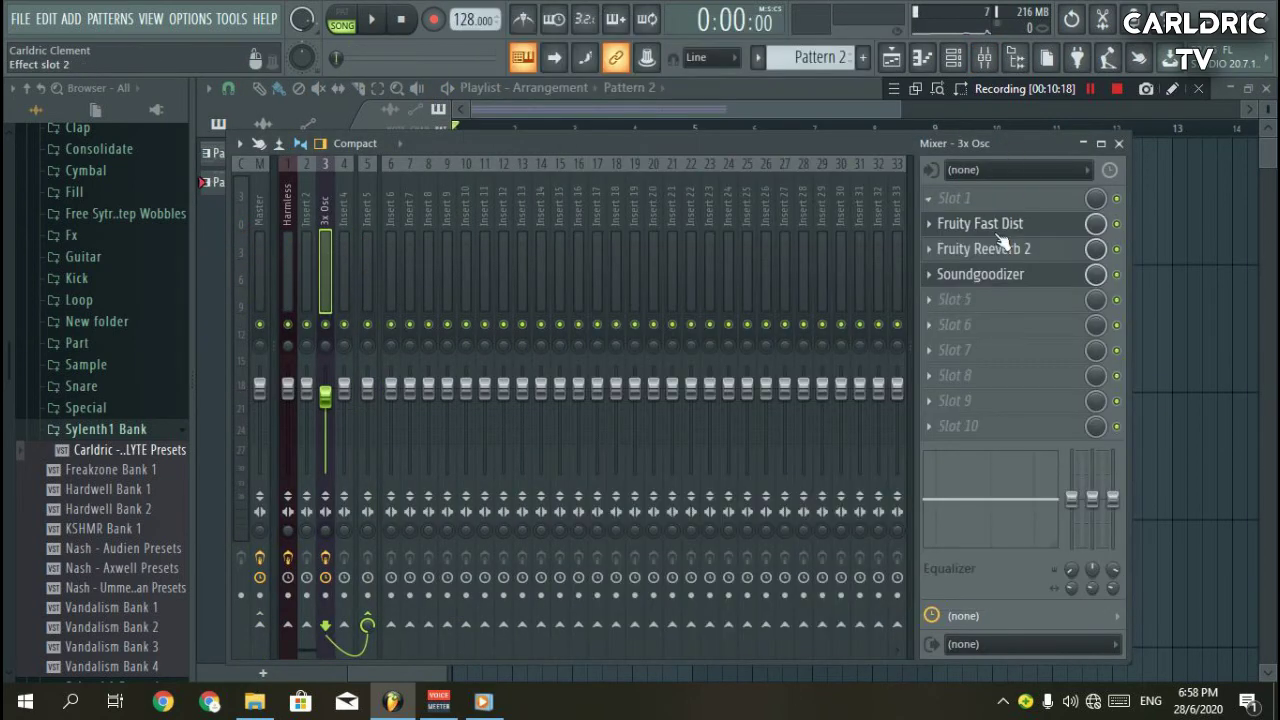
pyautogui.moveTo(1000, 240); pyautogui.dragTo(926, 271)
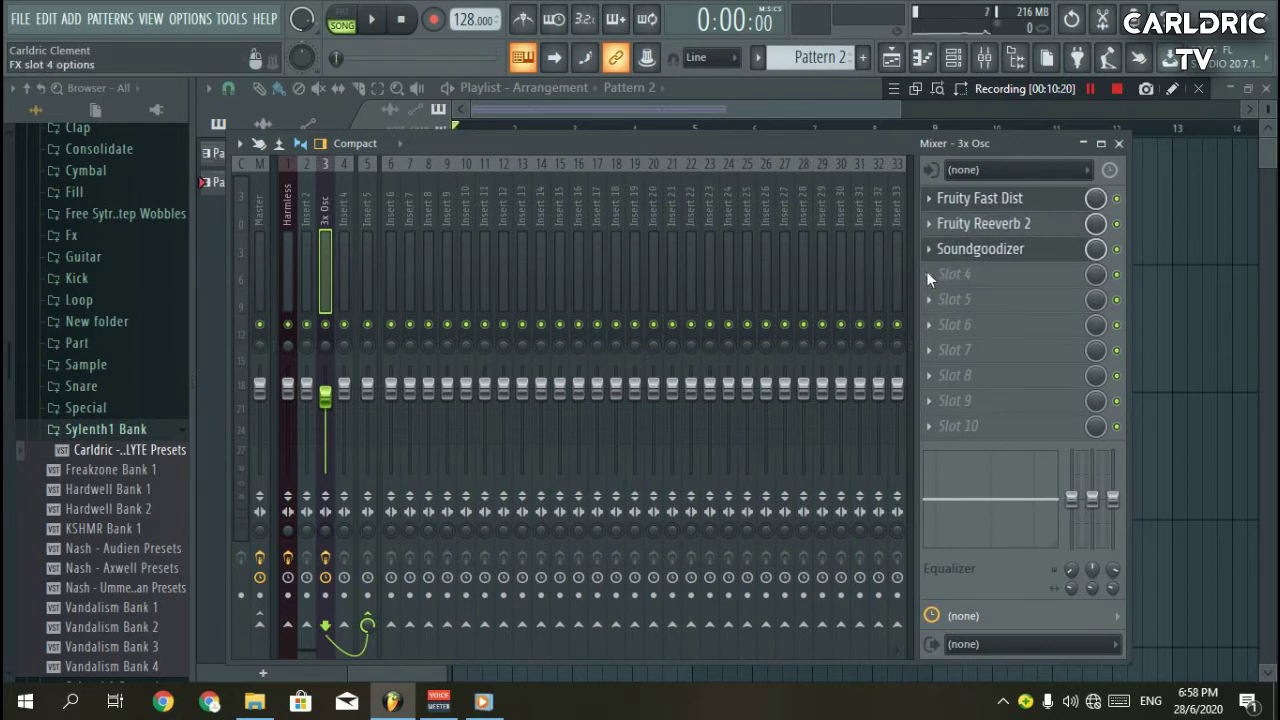
# Add Patcher to the 3x Osc track's fourth effect slot and load its Wobble preset.
pyautogui.click(926, 271)
pyautogui.click(660, 560)
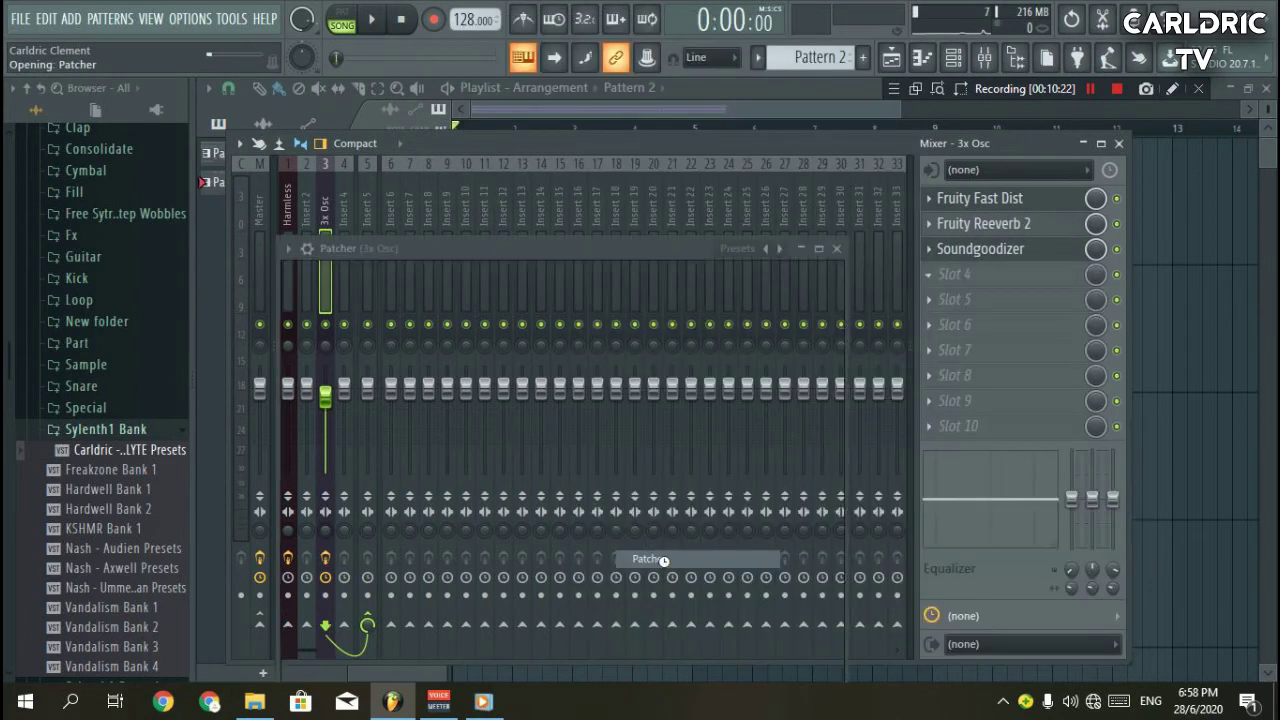
pyautogui.moveTo(500, 249); pyautogui.dragTo(502, 155)
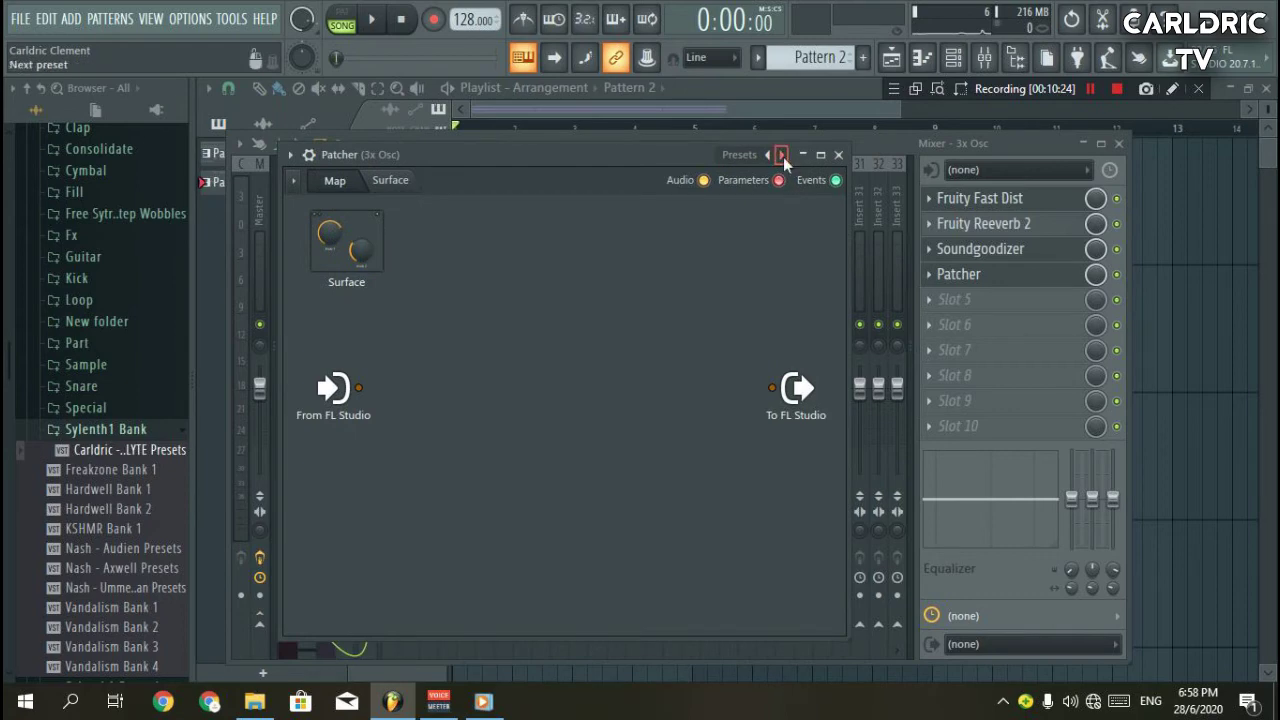
pyautogui.click(740, 155)
pyautogui.click(680, 78)
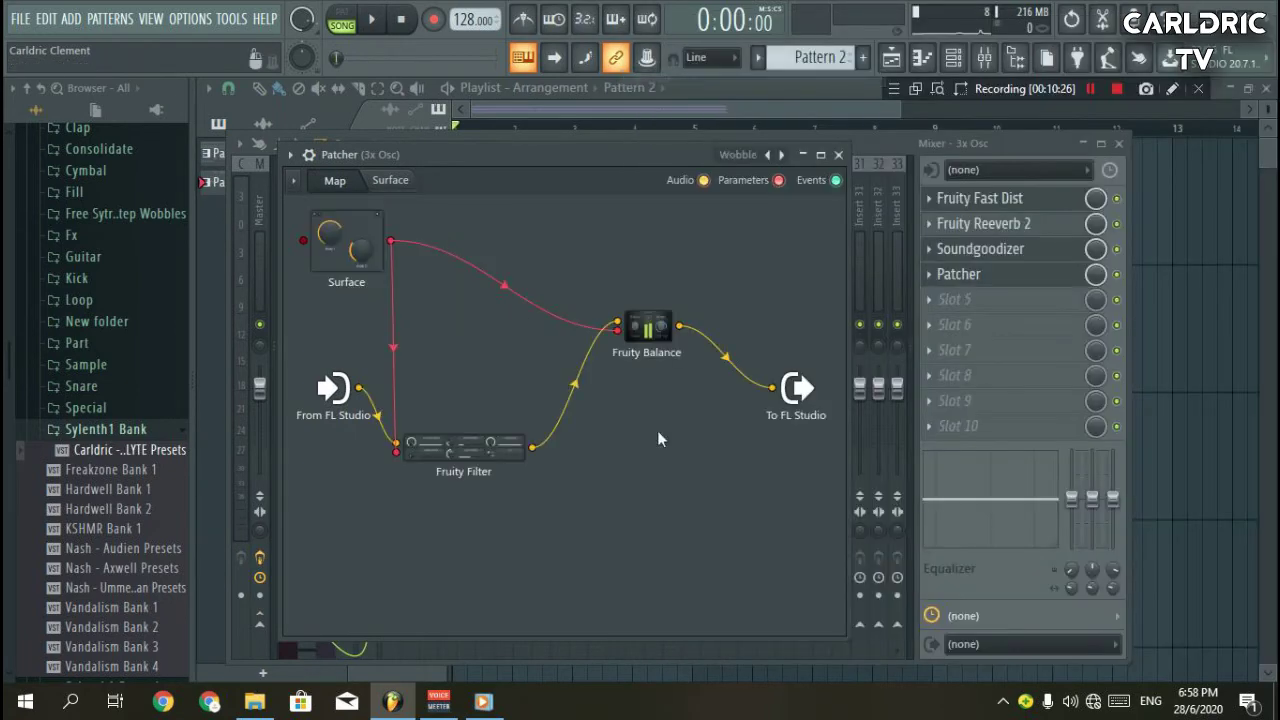
# Link the 3x Osc Patcher's Wobble knob to the internal controller Patcher - Harmless - Surface - 1. Wobble.
pyautogui.click(390, 180)
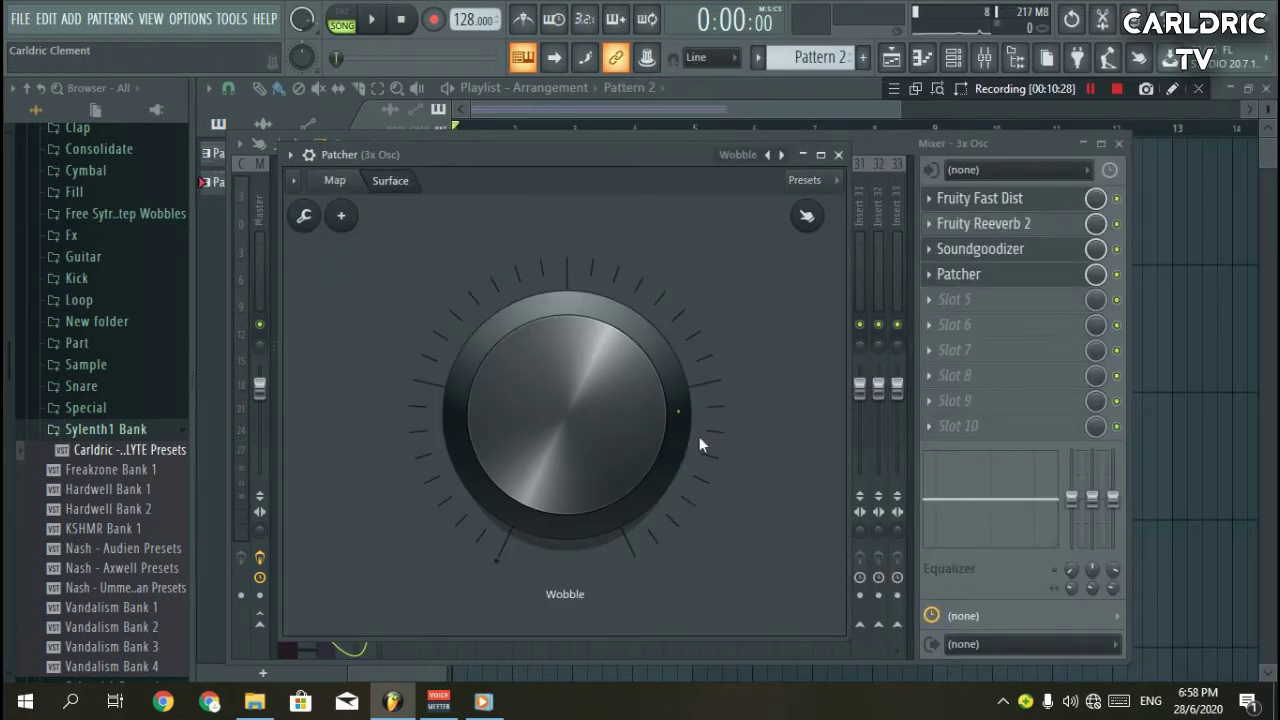
pyautogui.rightClick(528, 340)
pyautogui.click(615, 513)
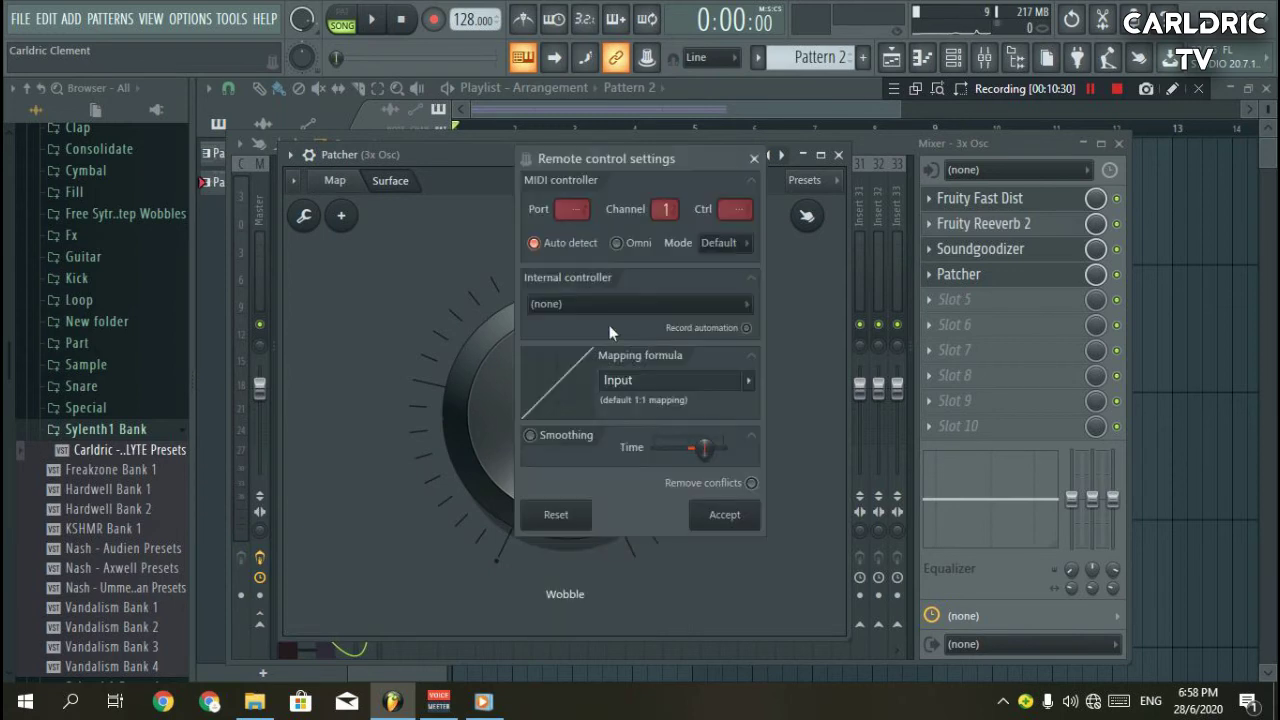
pyautogui.click(605, 305)
pyautogui.click(591, 352)
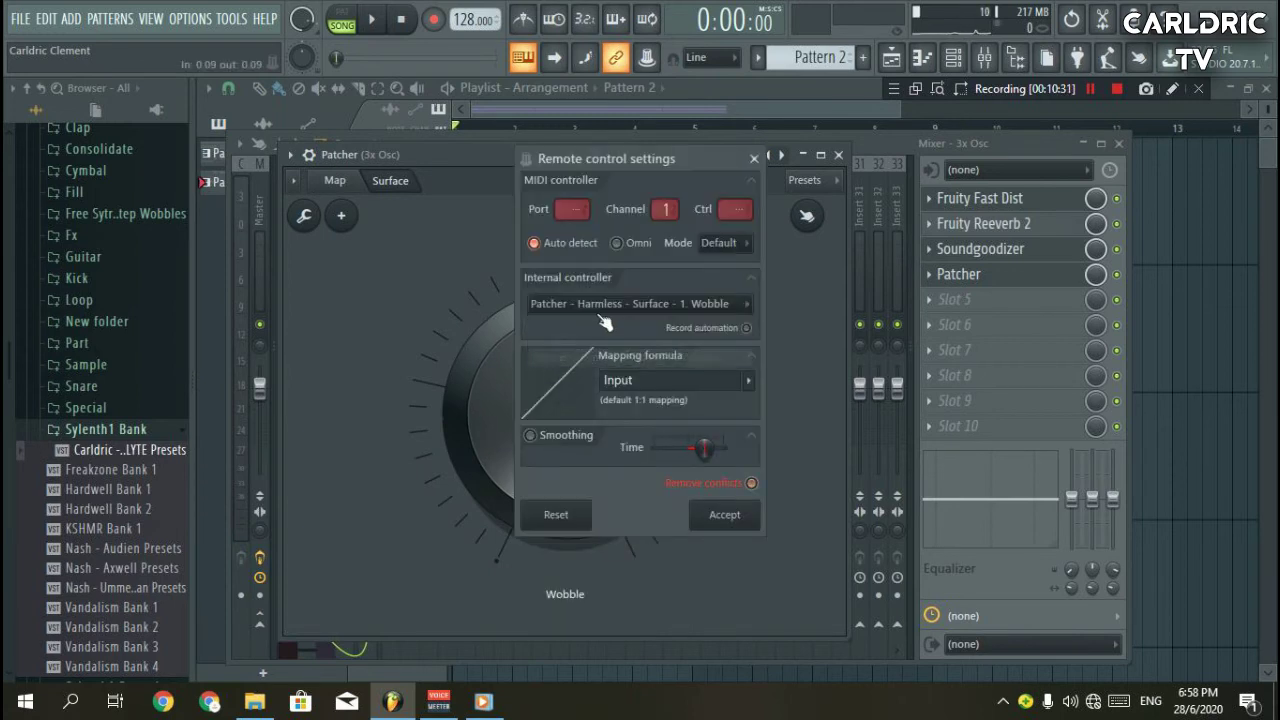
pyautogui.click(727, 515)
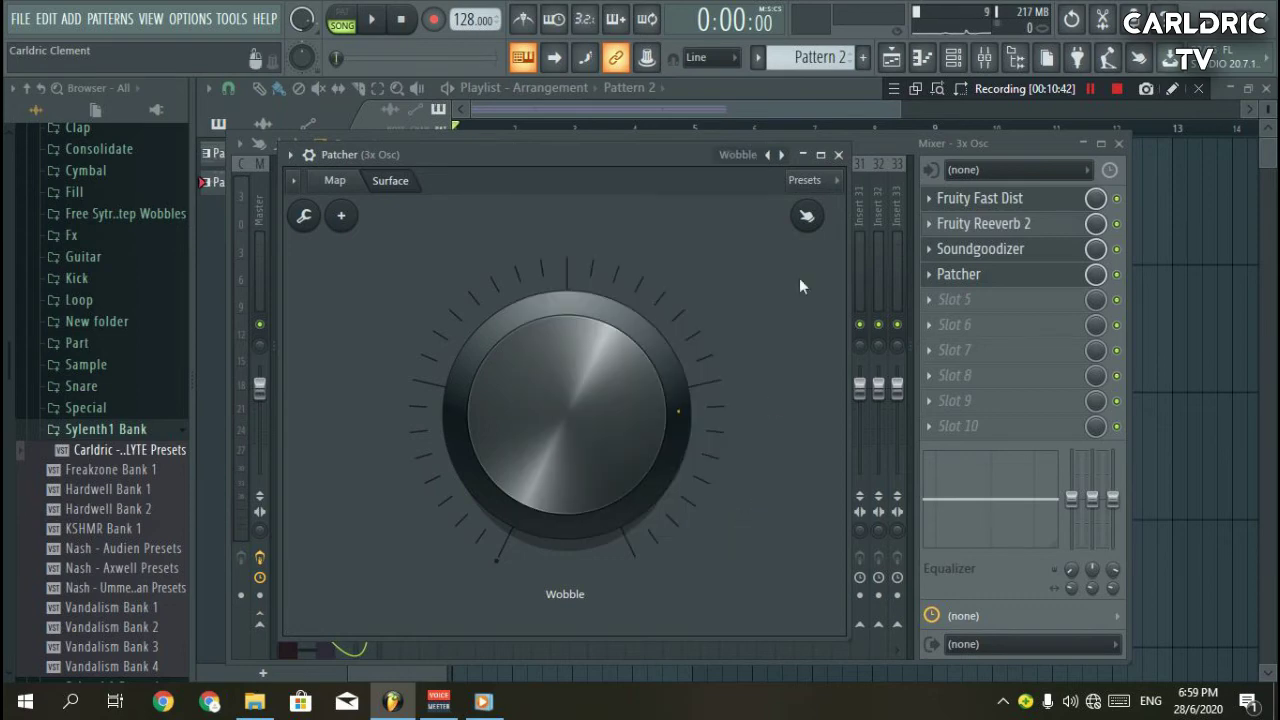
pyautogui.click(839, 155)
# Play the arrangement from the start to audition the wobbling bass with the chords.
pyautogui.press('F5')
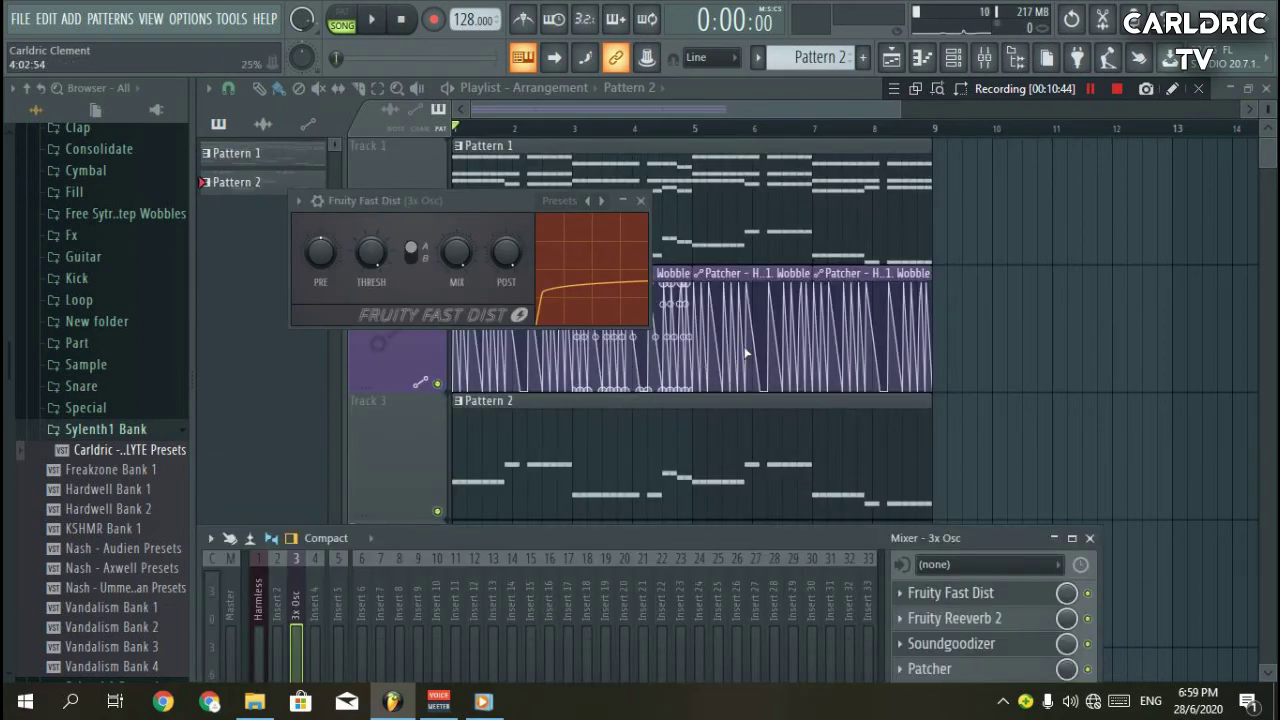
pyautogui.press('F9')
pyautogui.press('space')
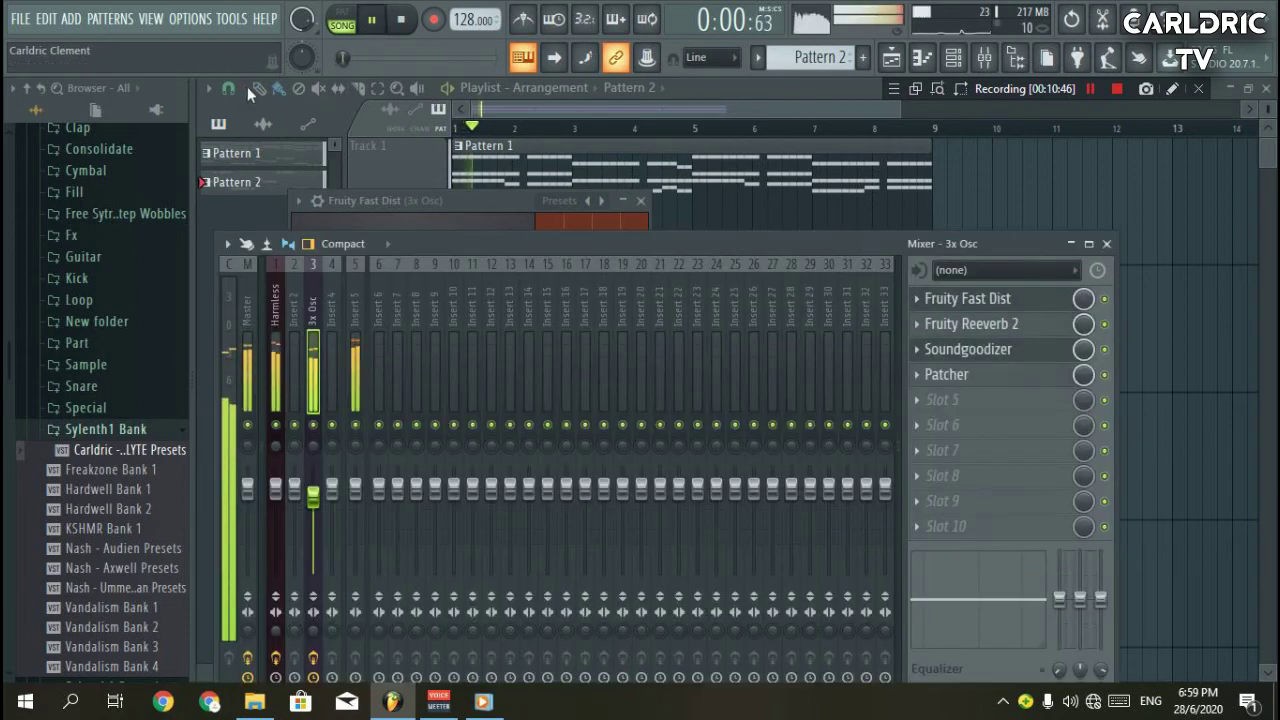
pyautogui.press('F5')
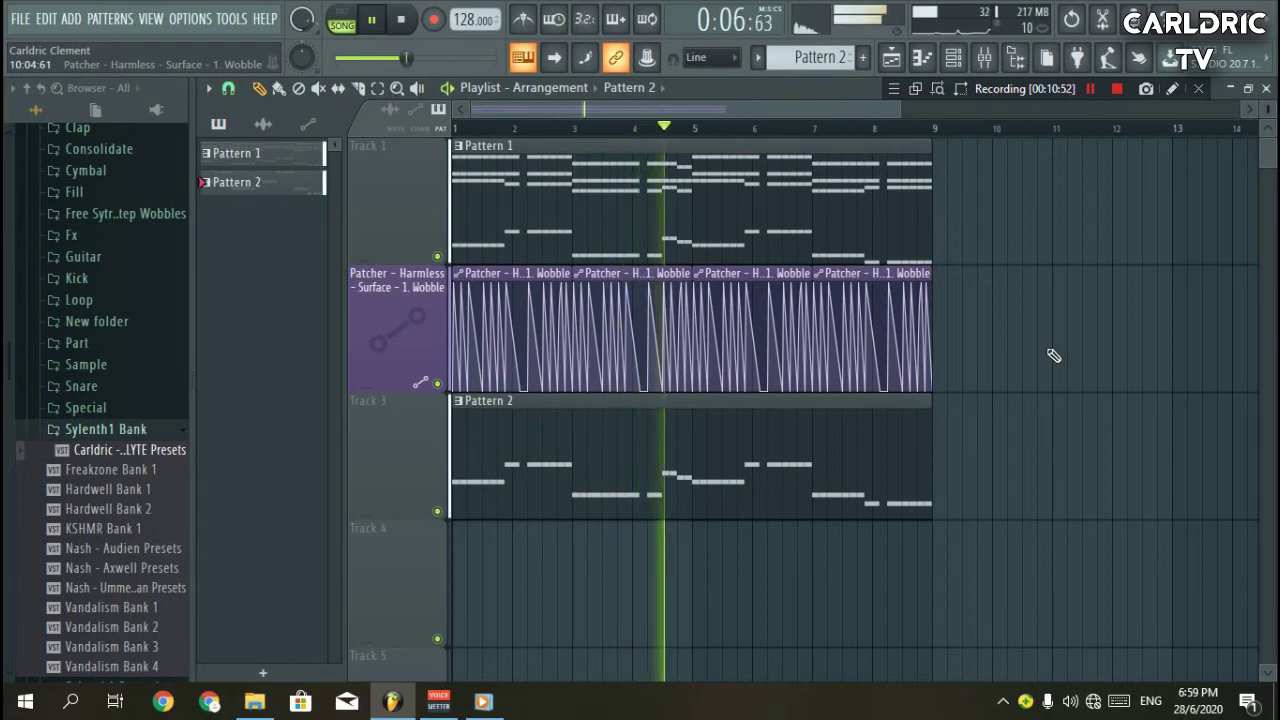
pyautogui.press('space')
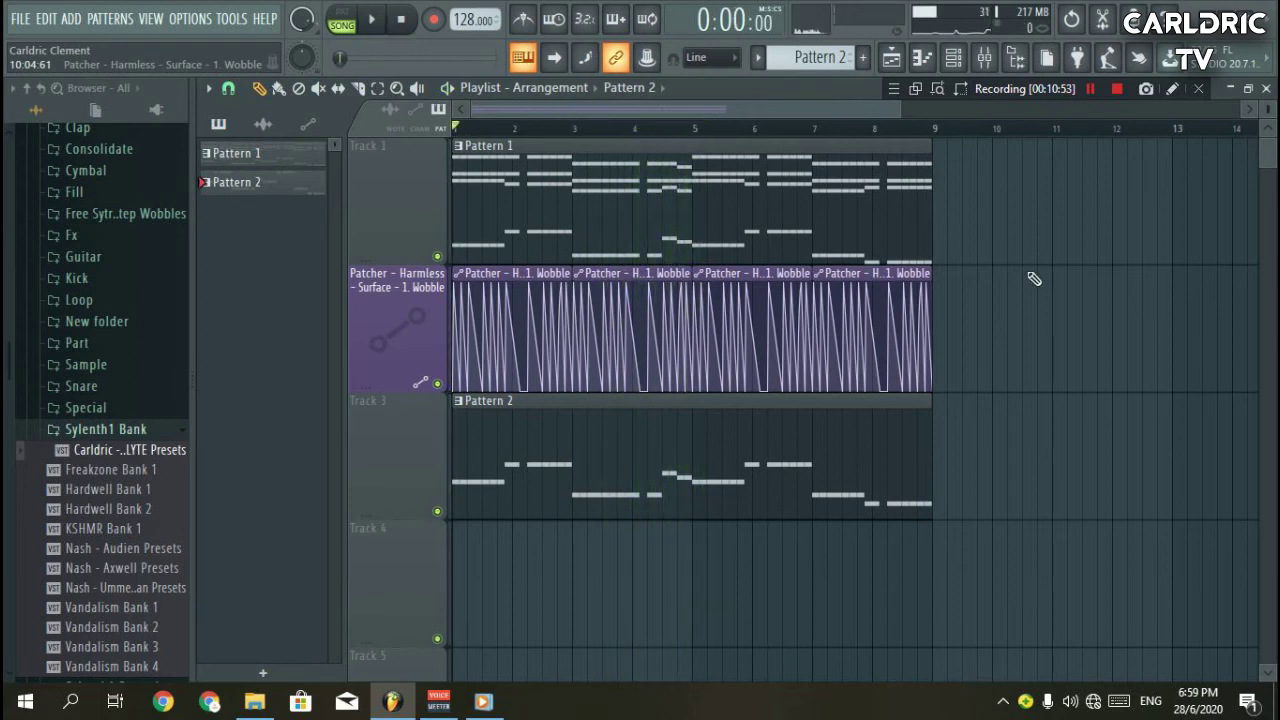
# Add LFOTool to Insert 5's second effect slot and shape its LFO as a steep rise from about 9% followed by a full-level plateau.
pyautogui.click(984, 57)
pyautogui.moveTo(640, 246); pyautogui.dragTo(678, 136)
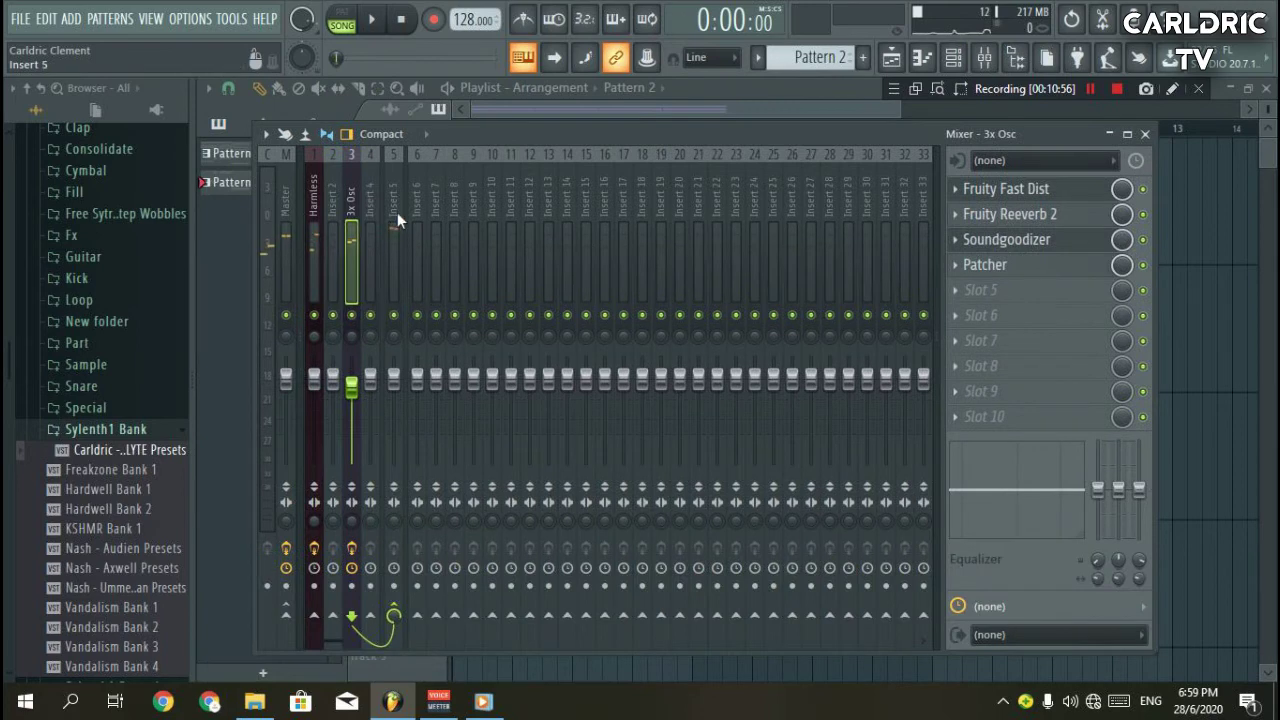
pyautogui.click(397, 215)
pyautogui.click(966, 222)
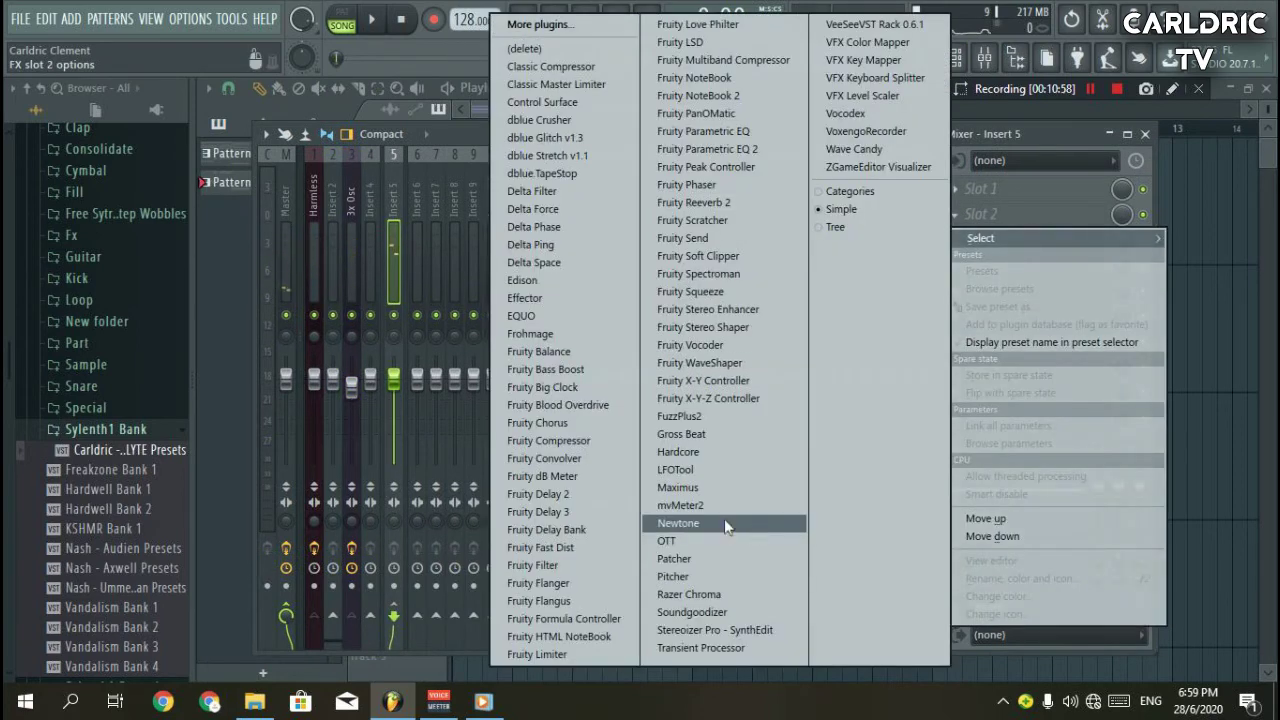
pyautogui.click(670, 468)
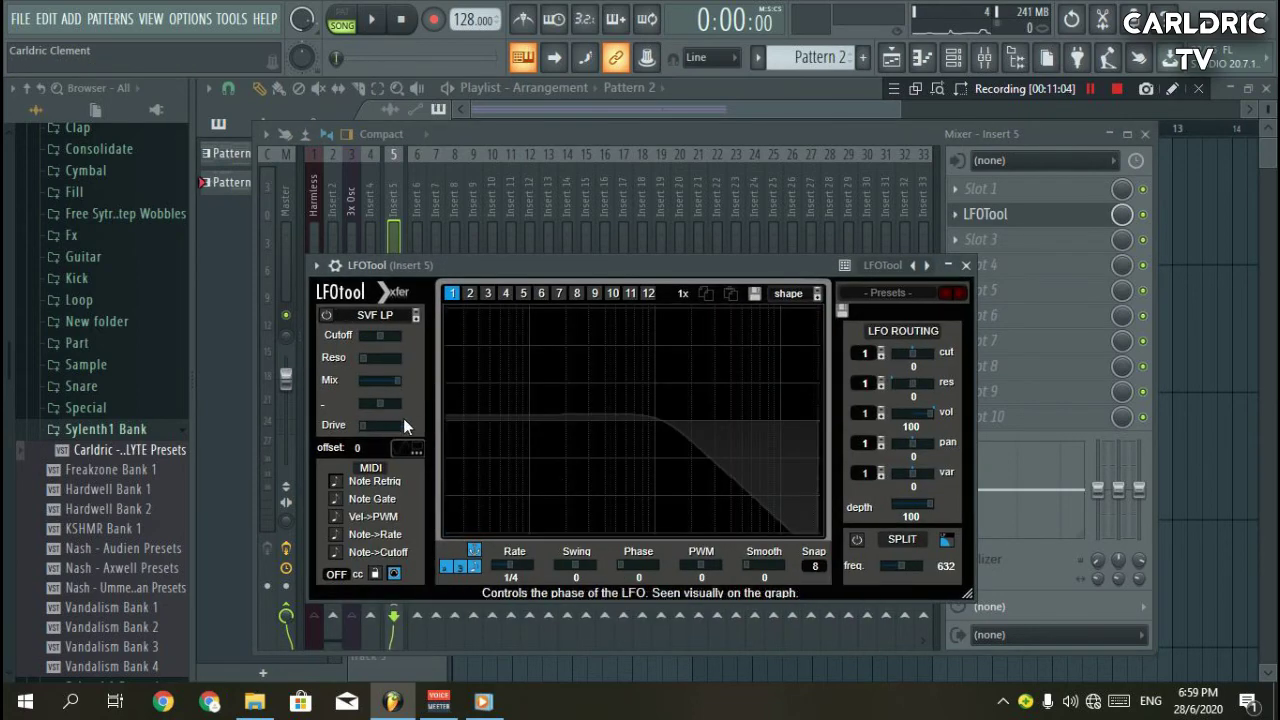
pyautogui.moveTo(449, 451); pyautogui.dragTo(425, 510)
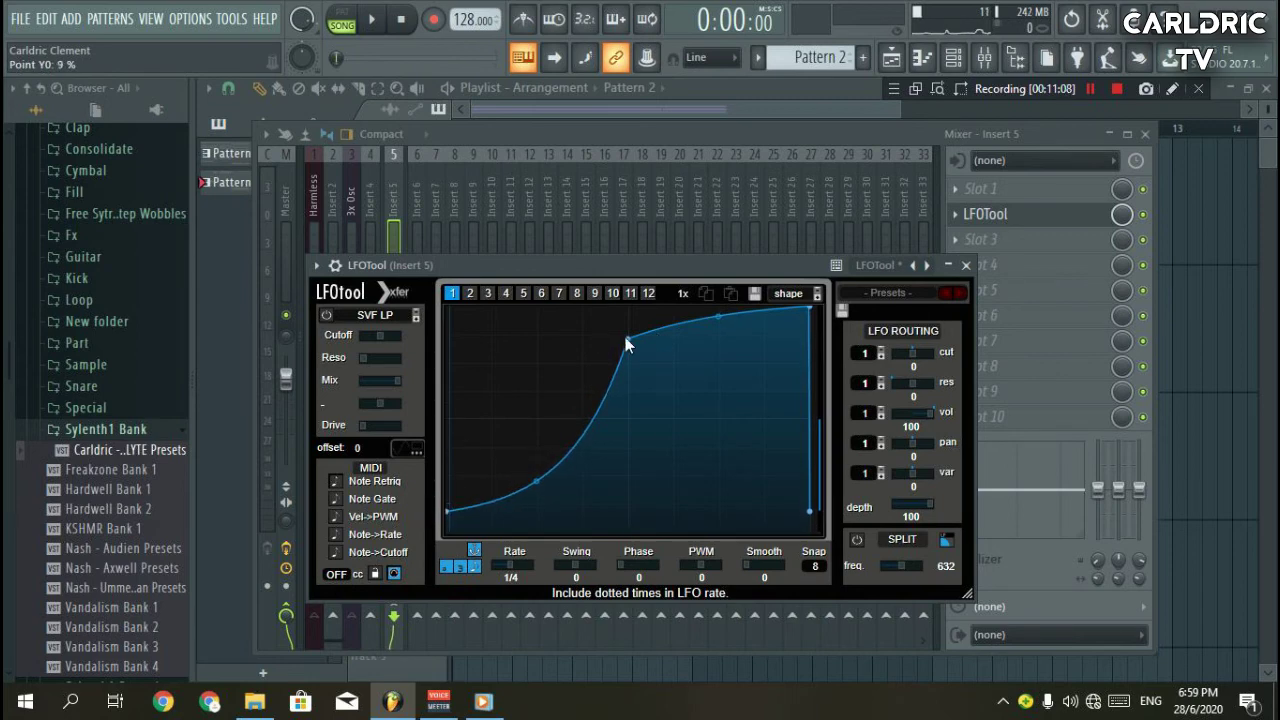
pyautogui.moveTo(564, 284); pyautogui.dragTo(545, 280)
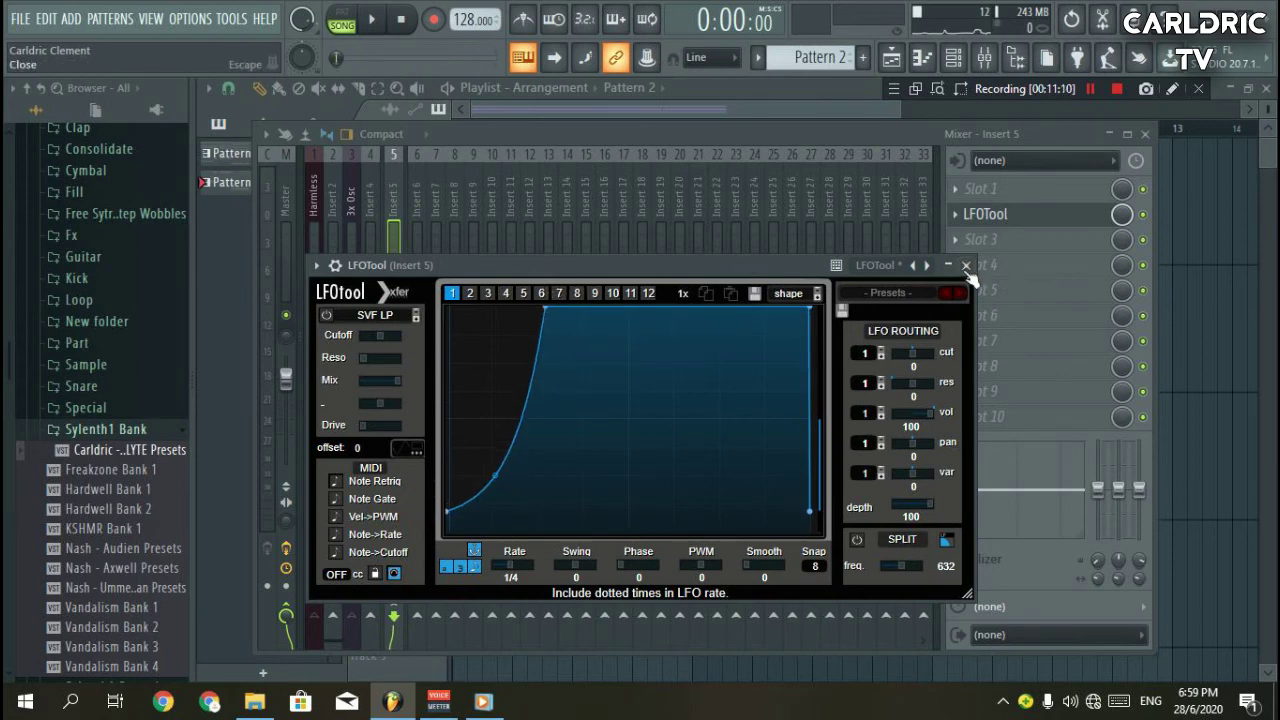
# Add dblue Glitch v1.3 to Insert 5's first effect slot and clear all the default random steps from its pattern.
pyautogui.click(966, 189)
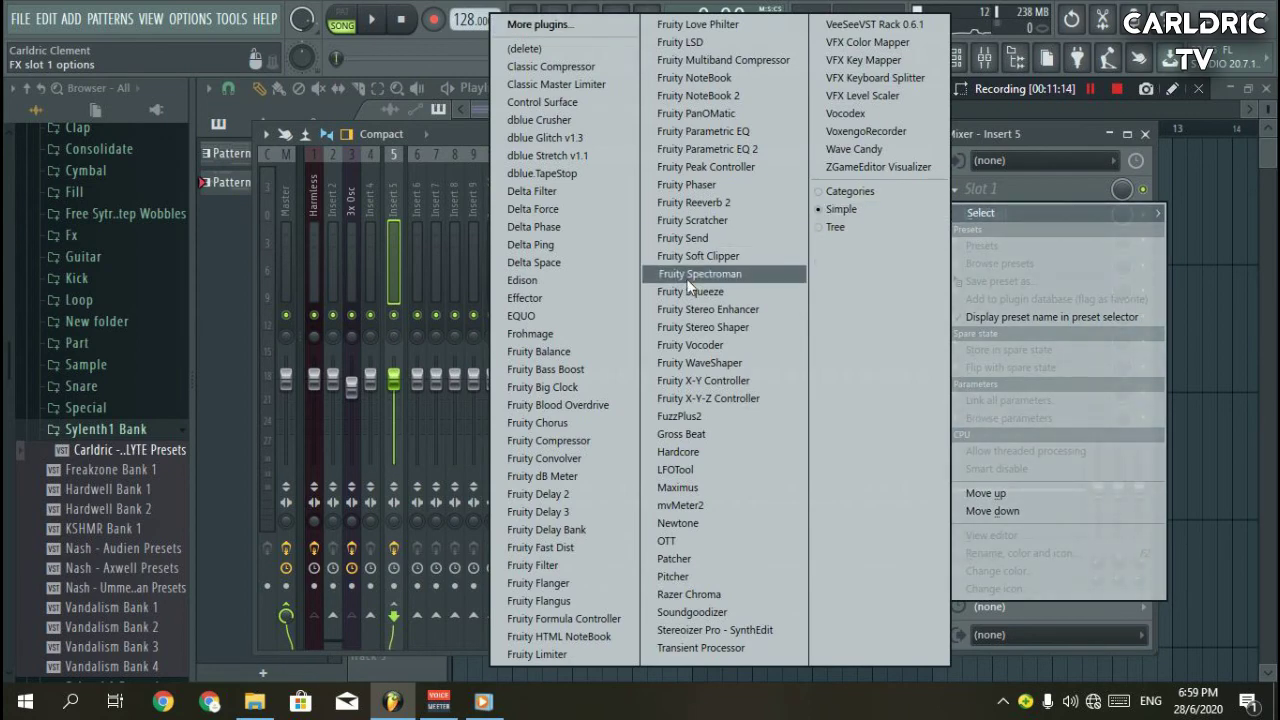
pyautogui.click(576, 137)
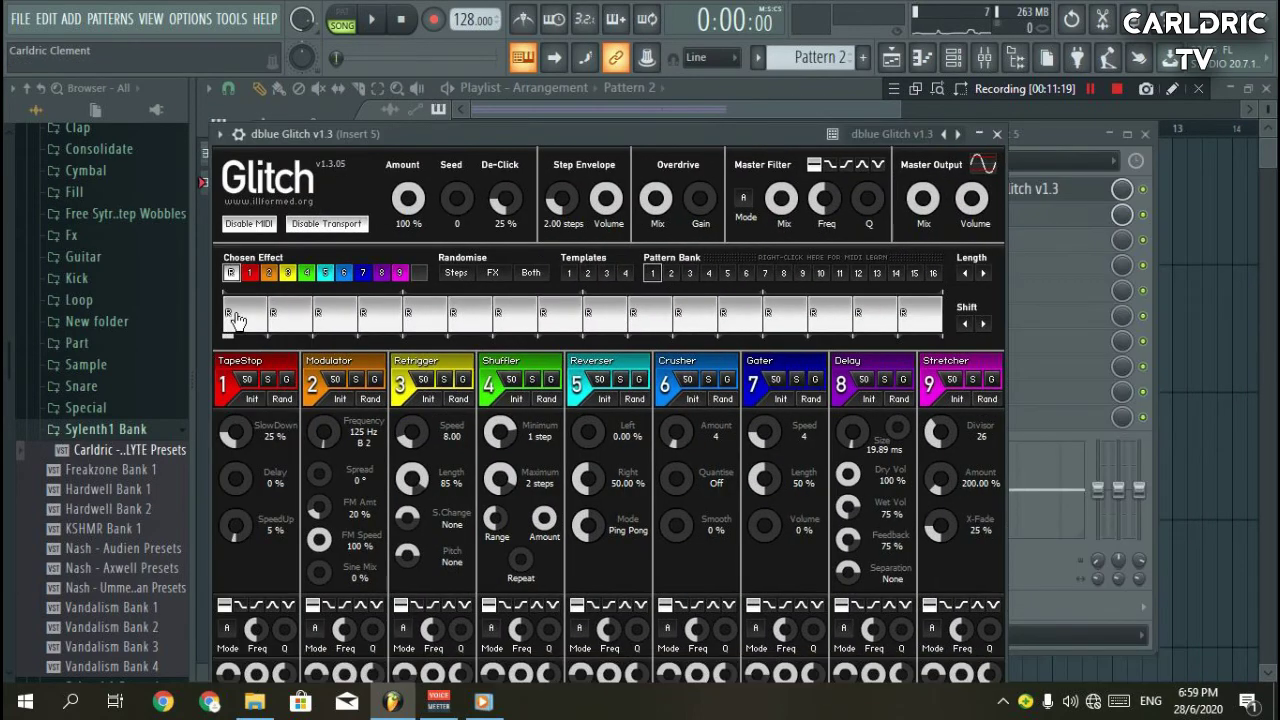
pyautogui.moveTo(236, 318); pyautogui.dragTo(943, 318)
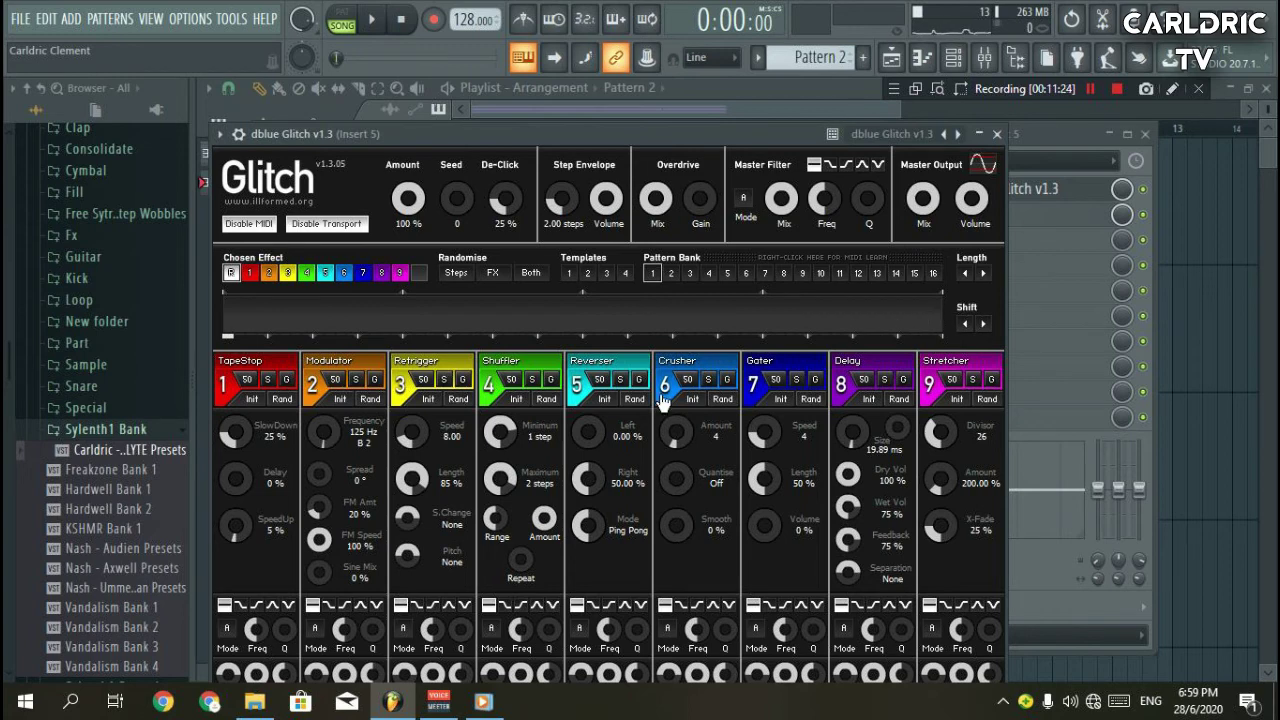
pyautogui.press('space')
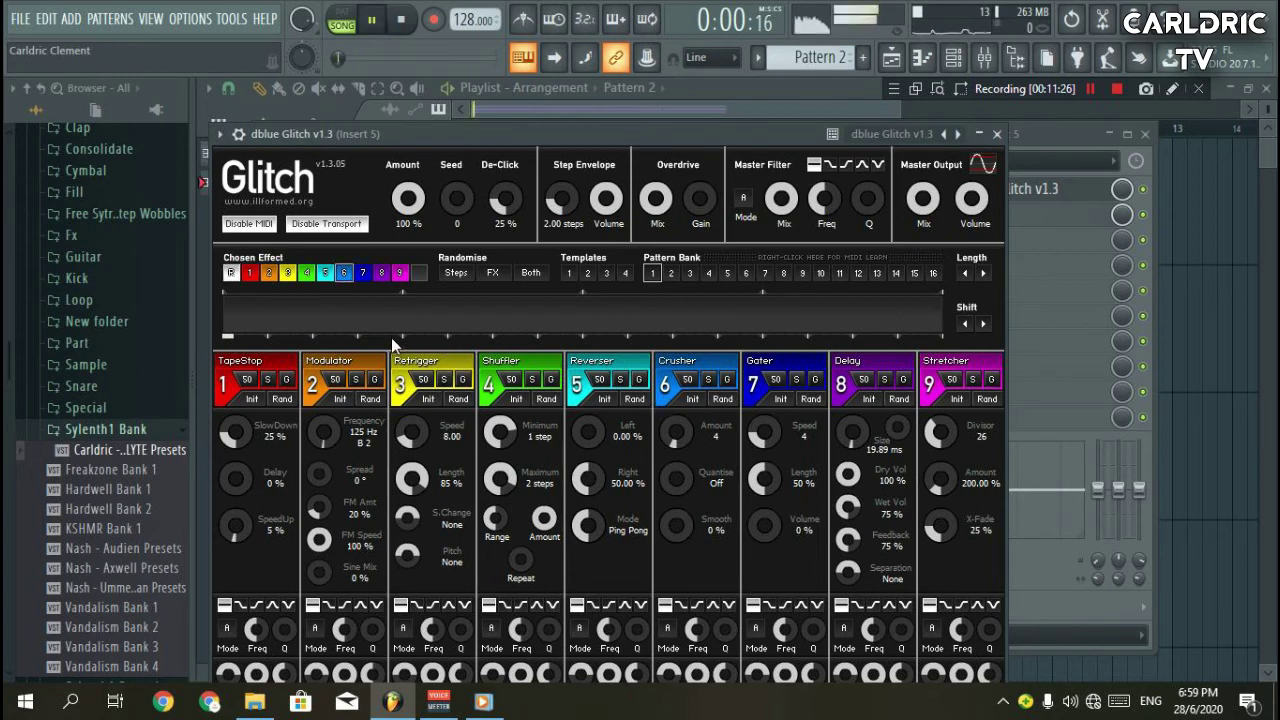
pyautogui.press('space')
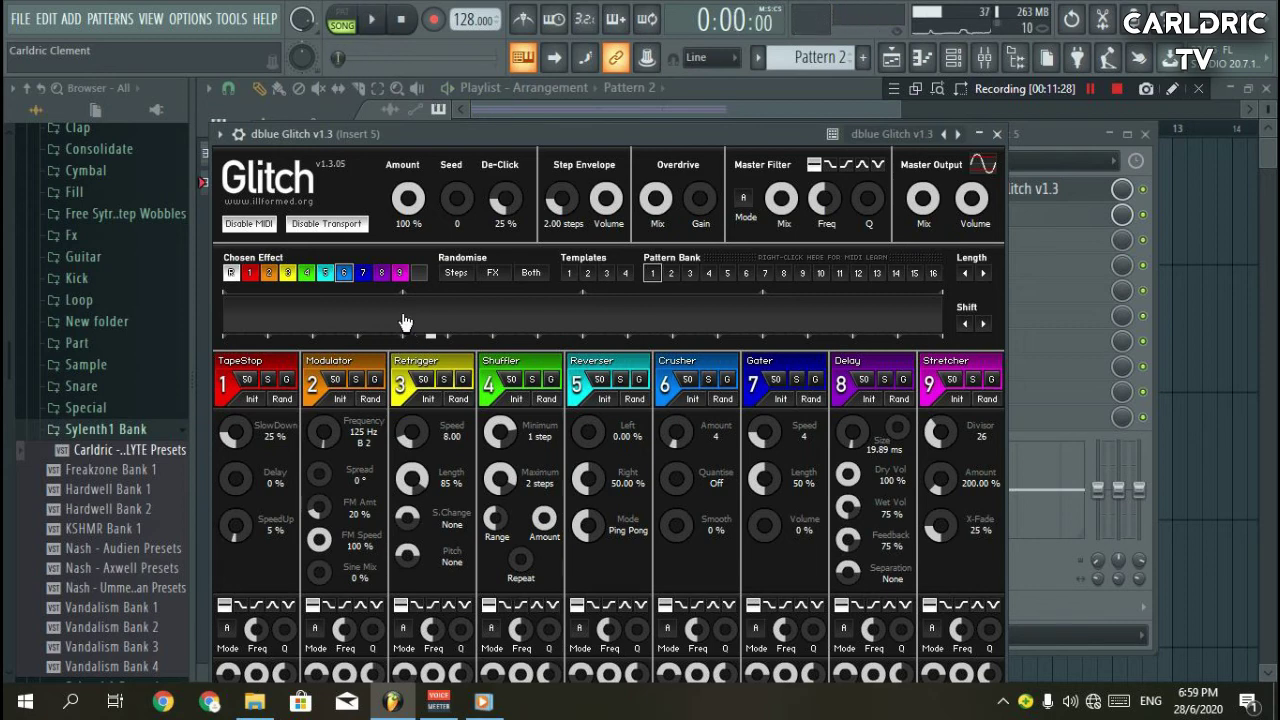
# Place Crusher, Gater and Reverser on Glitch steps 5 and 6, Crusher and Gater on step 13, and TapeStop with 10% SlowDown at the end.
pyautogui.click(408, 316)
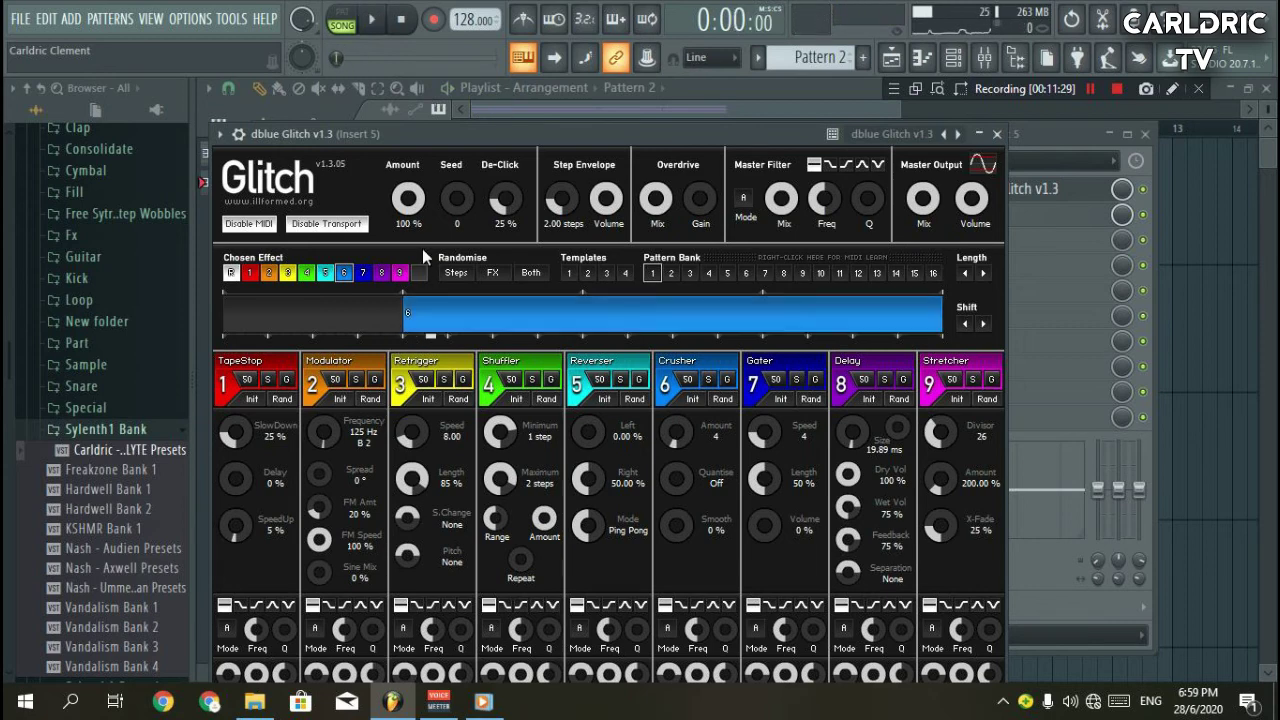
pyautogui.rightClick(430, 314)
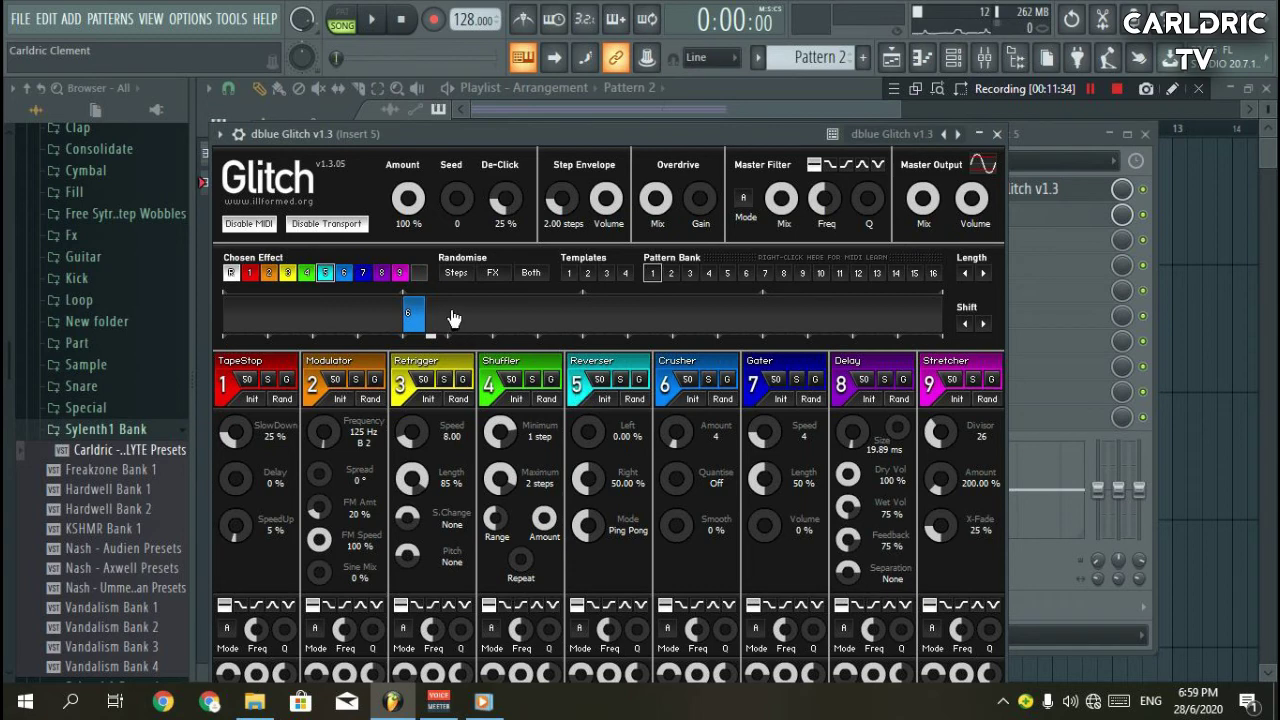
pyautogui.click(450, 316)
pyautogui.rightClick(498, 316)
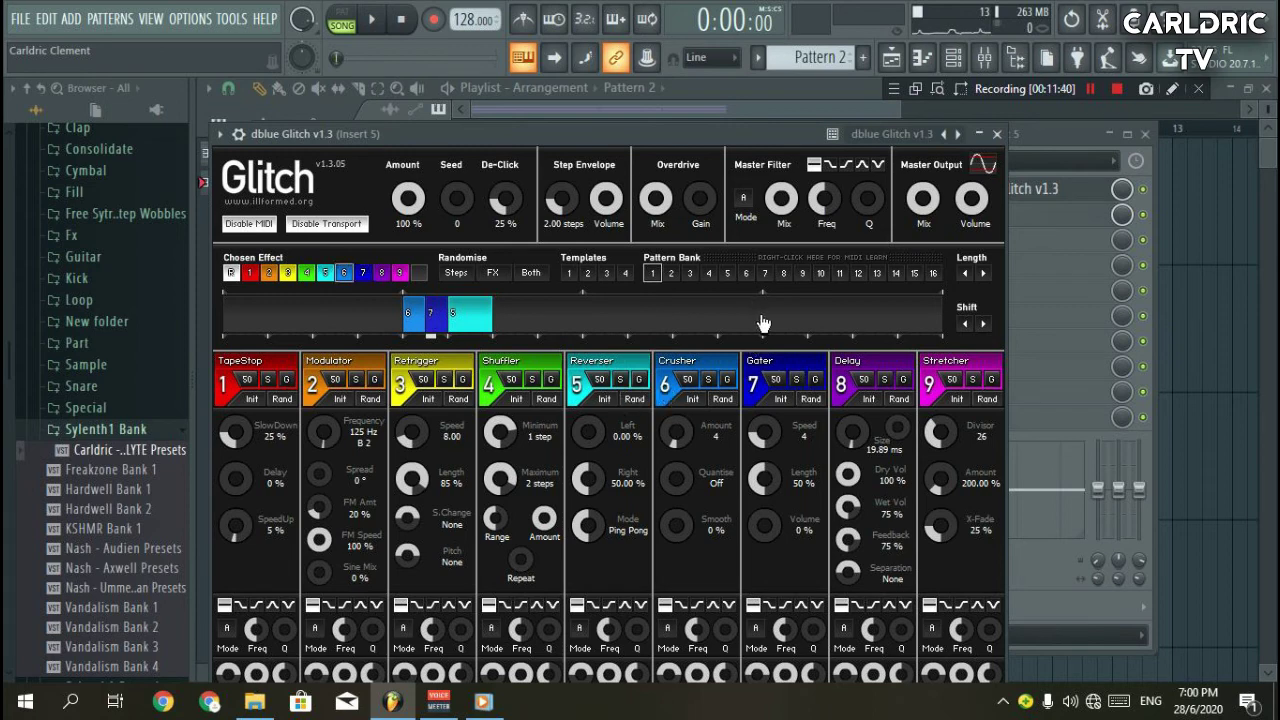
pyautogui.click(762, 318)
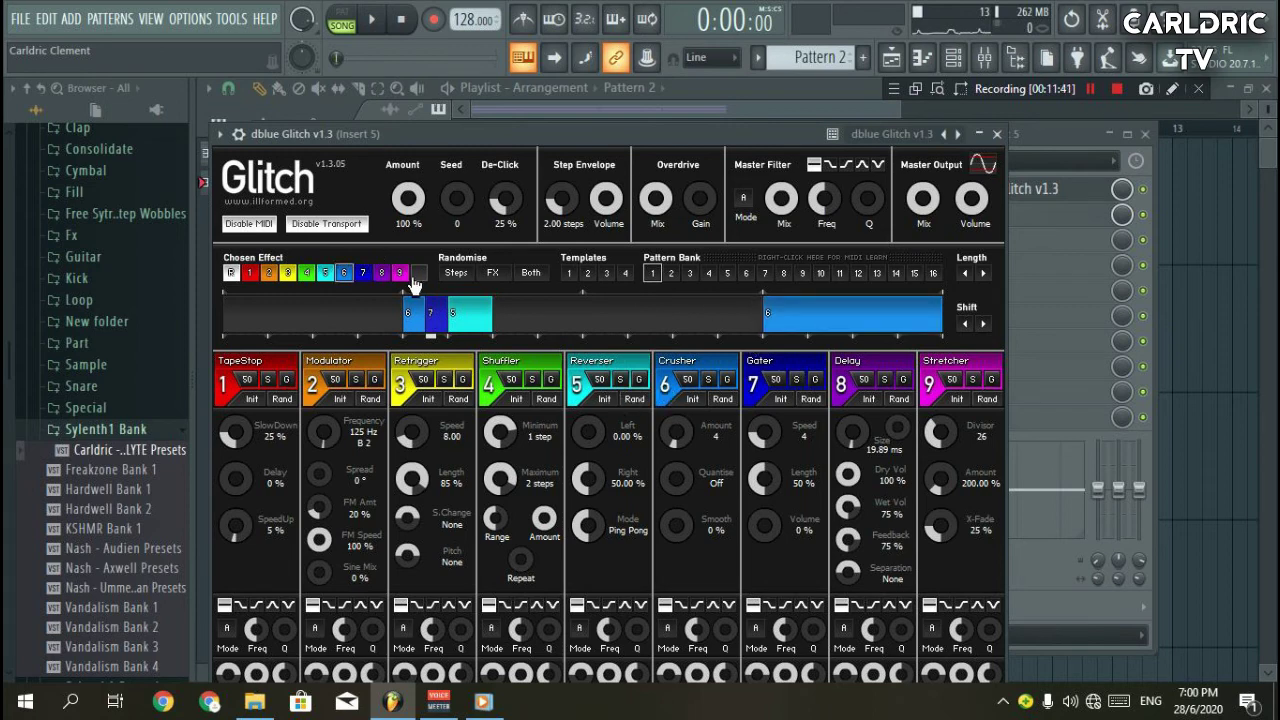
pyautogui.rightClick(784, 323)
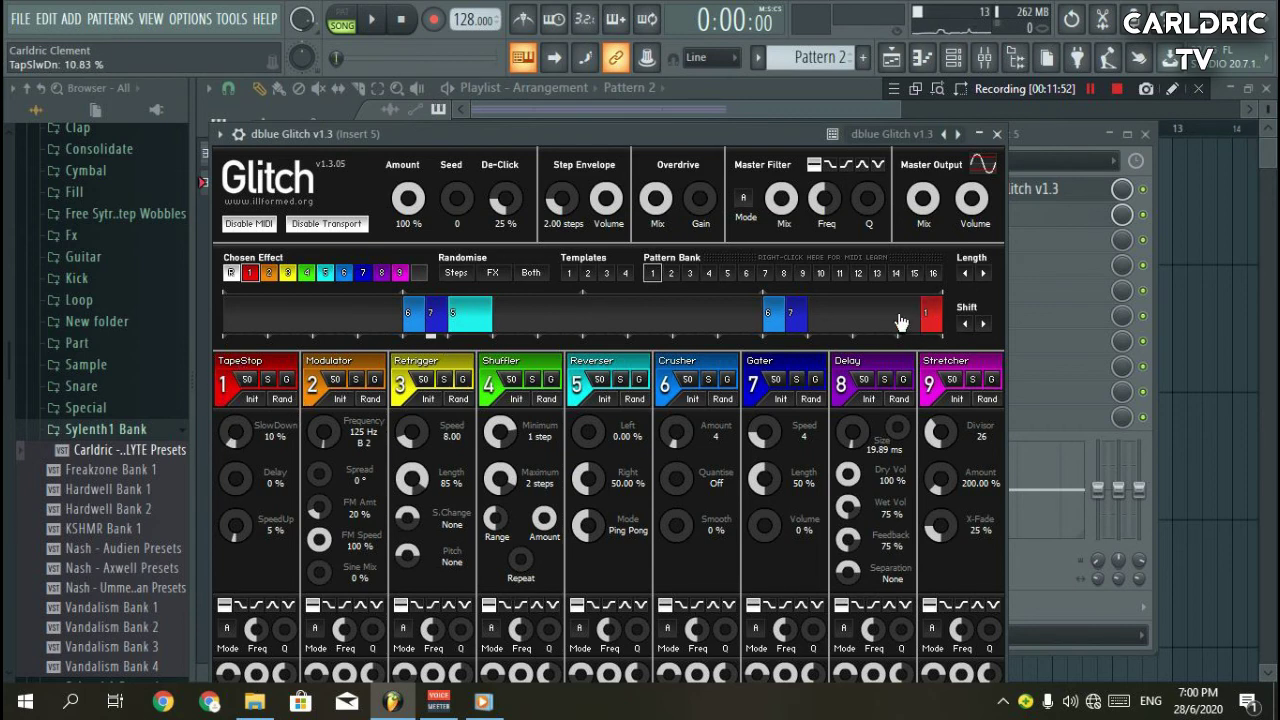
# Play the arrangement from the start to audition the glitch effects, closing the Glitch and mixer windows.
pyautogui.press('space')
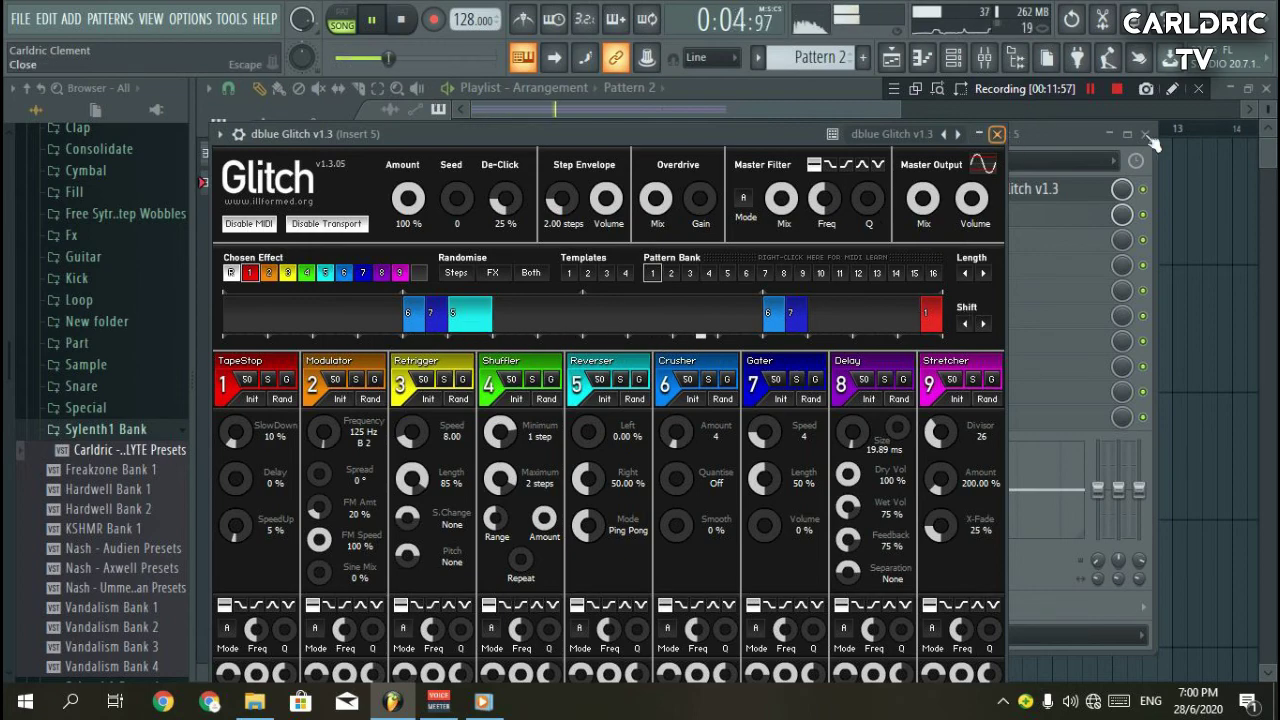
pyautogui.click(996, 133)
pyautogui.click(1145, 133)
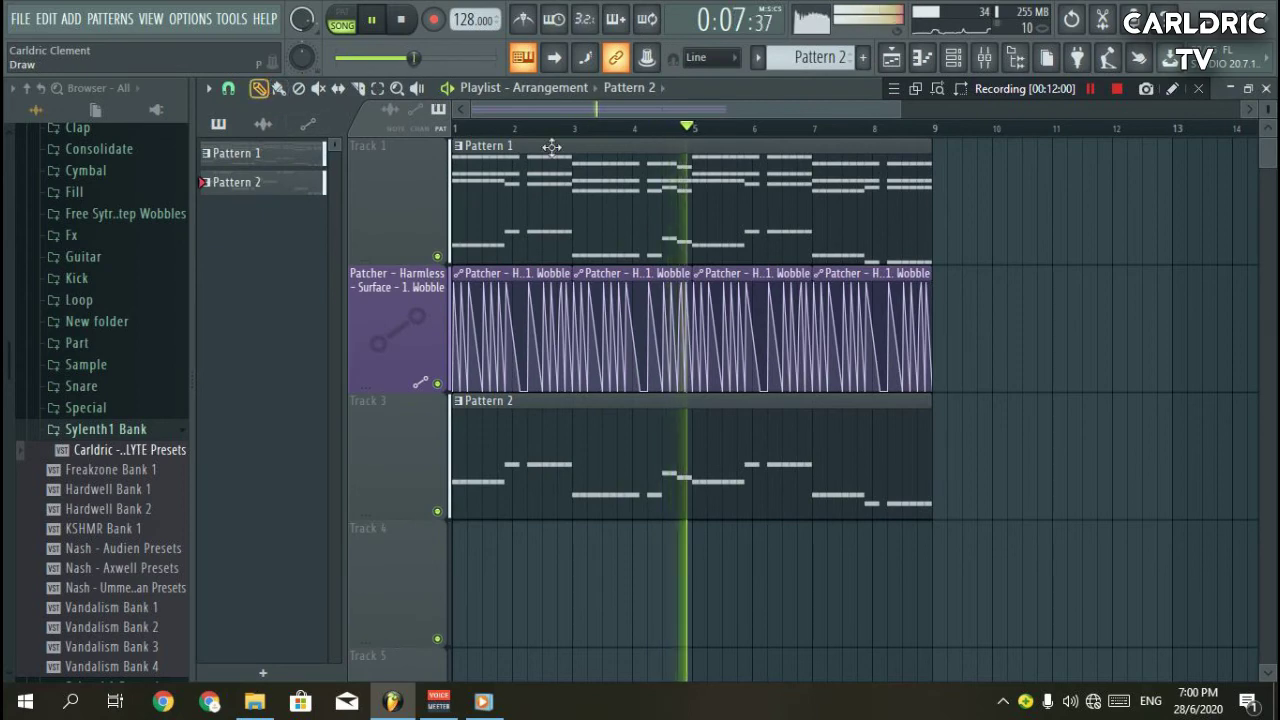
pyautogui.press('space')
# Bend the long falling ramp that starts shortly after bar 2 in the wobble automation into a concave curve.
pyautogui.scroll(4, 586, 109)
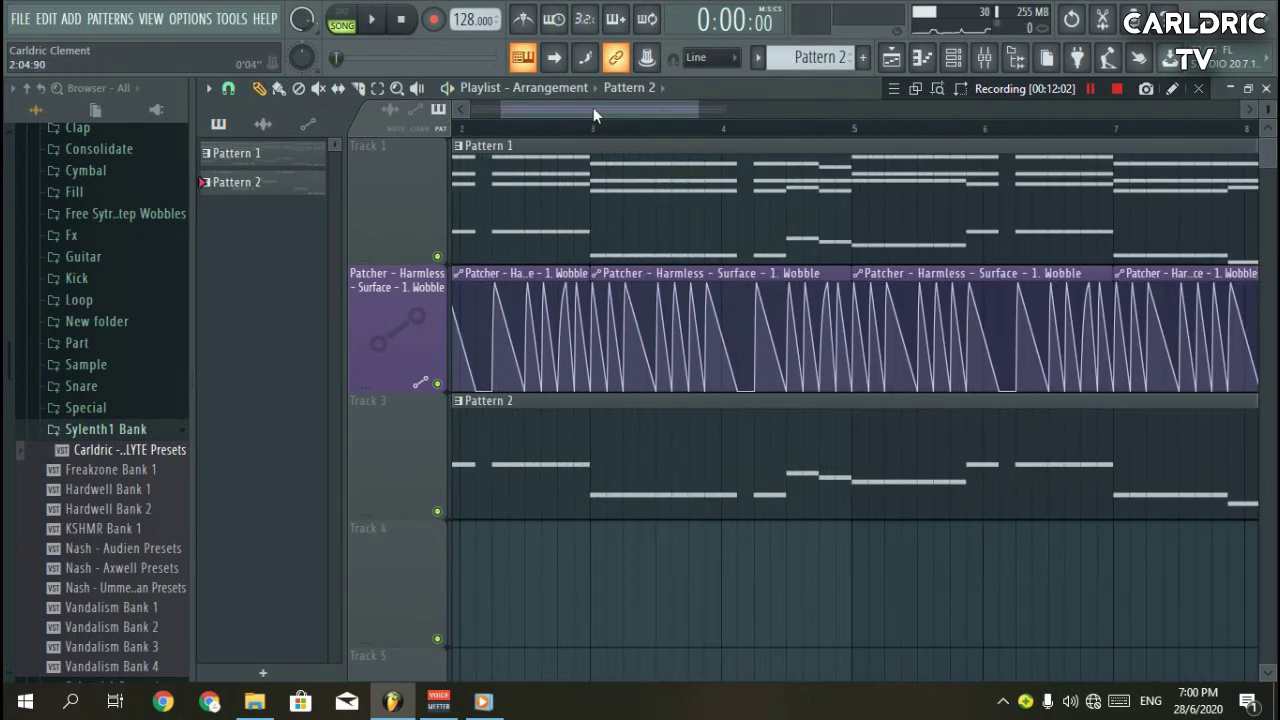
pyautogui.click(600, 128)
pyautogui.scroll(5, 683, 335)
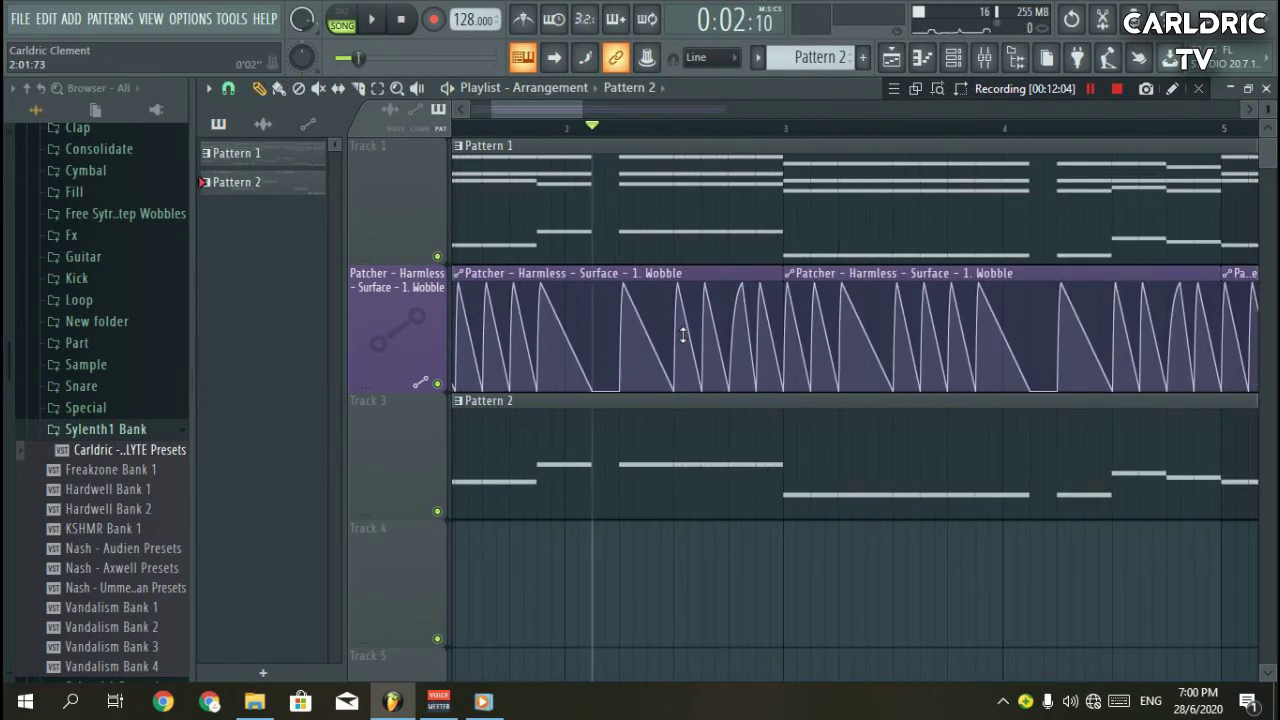
pyautogui.moveTo(681, 337); pyautogui.dragTo(681, 356)
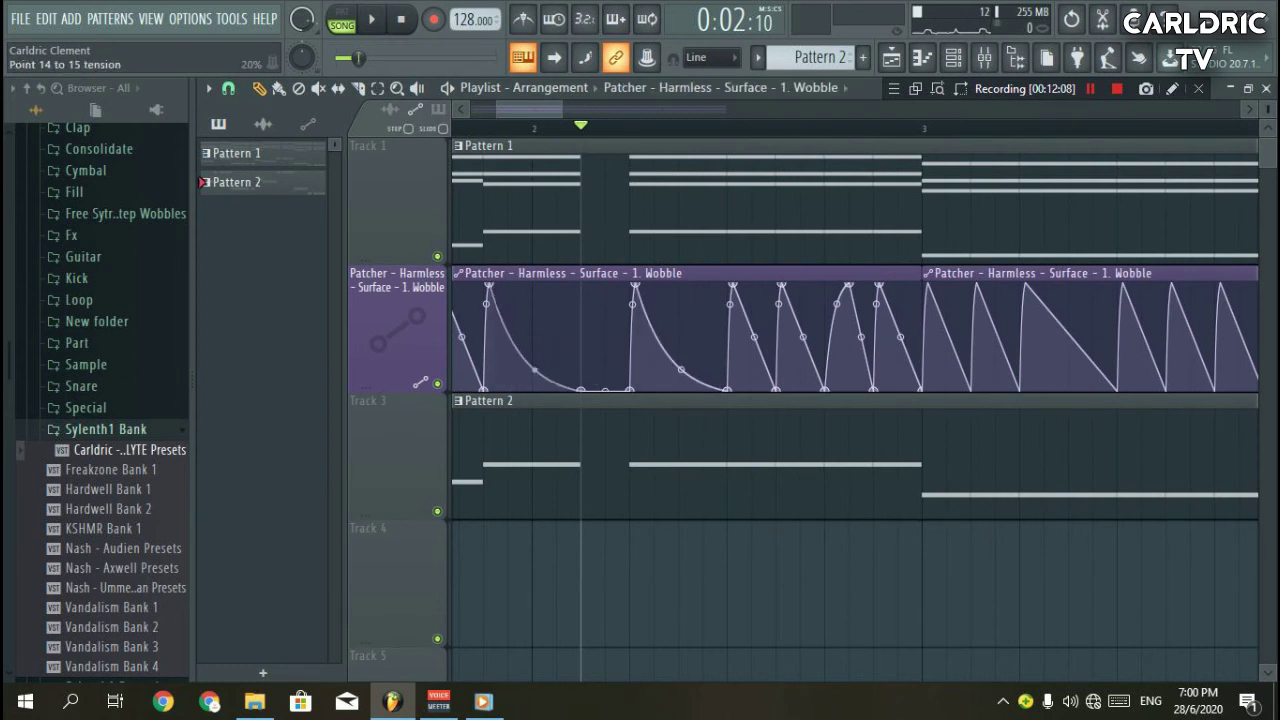
# Play back the arrangement to audition the reshaped wobble automation and check the track levels in the mixer.
pyautogui.click(485, 130)
pyautogui.press('space')
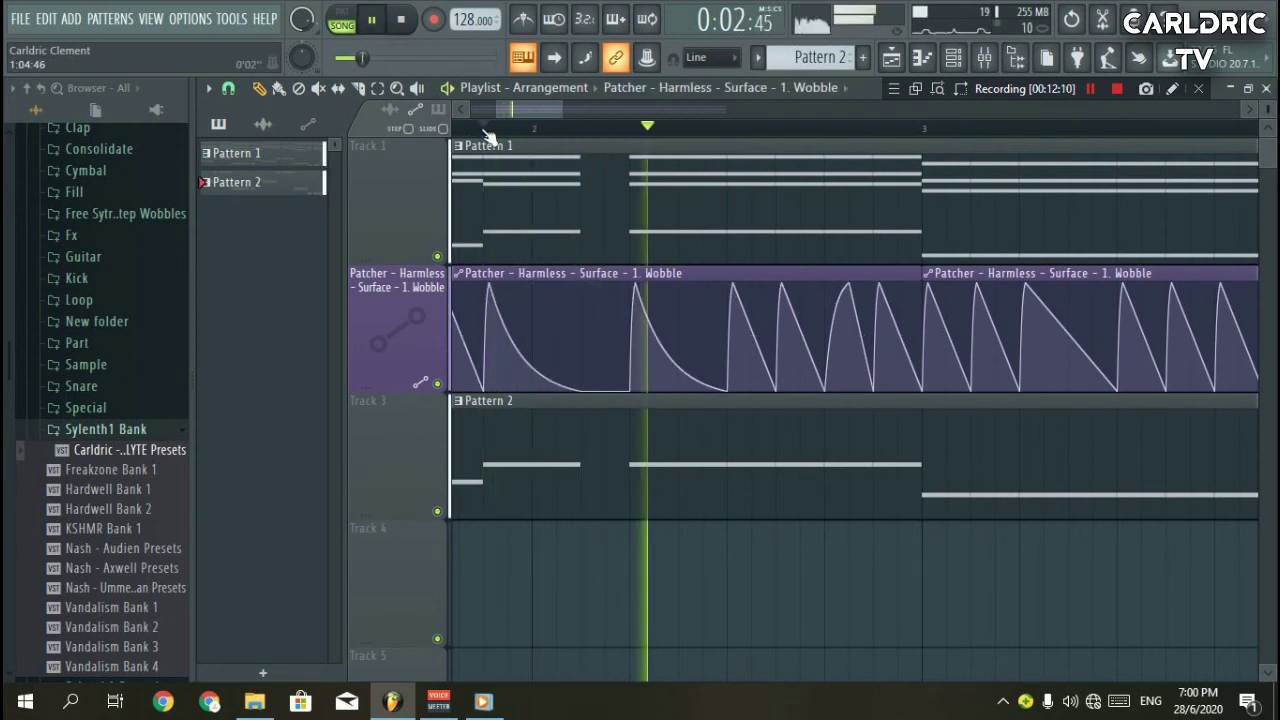
pyautogui.scroll(-4, 542, 109)
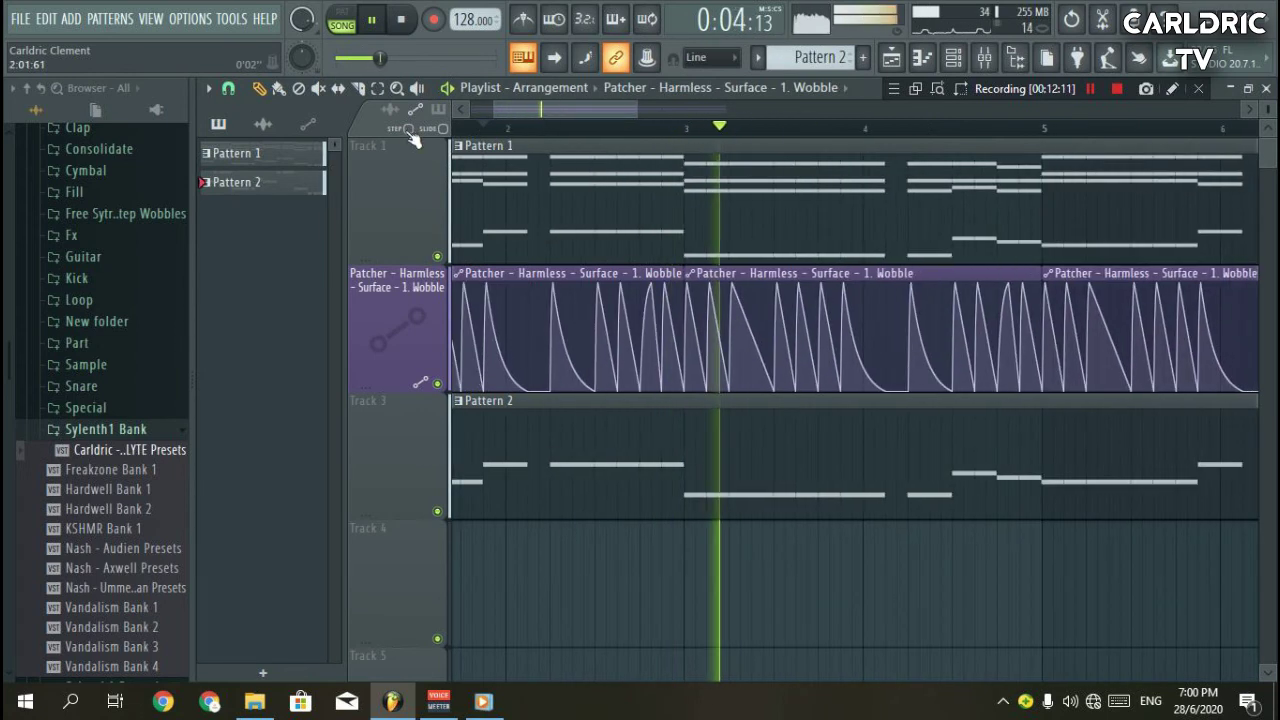
pyautogui.press('space')
pyautogui.press('space')
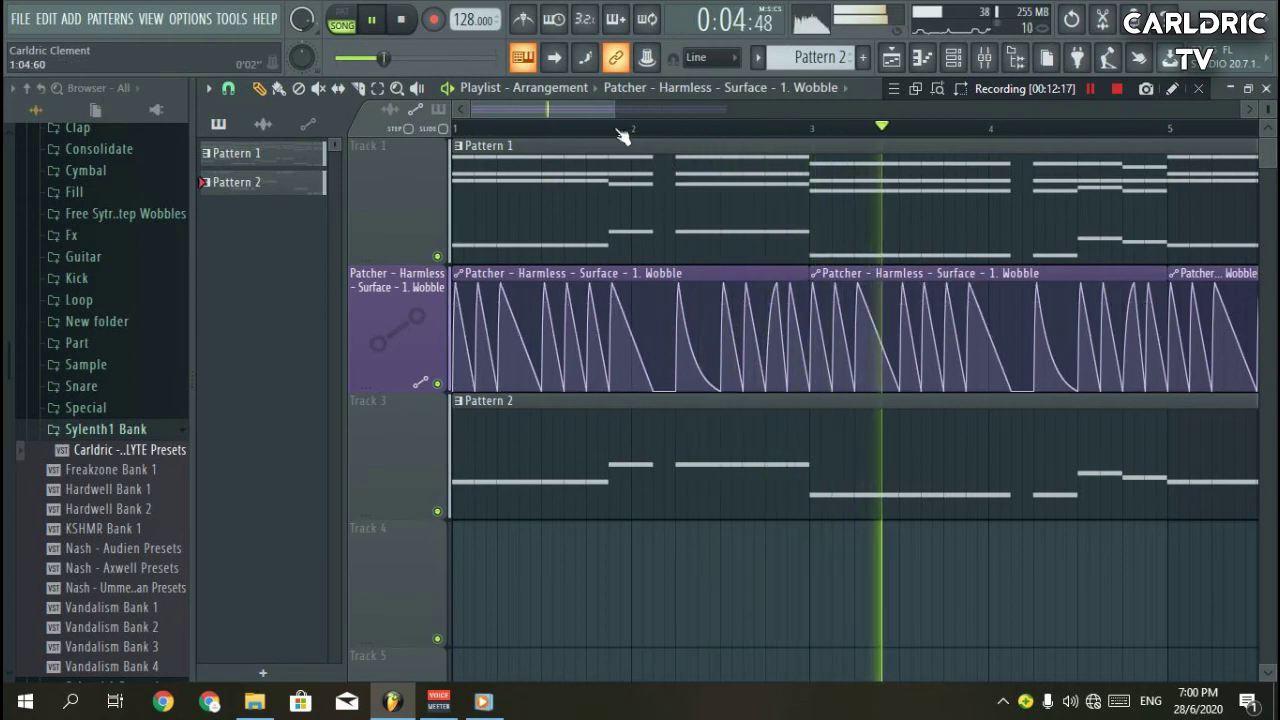
pyautogui.scroll(-4, 622, 136)
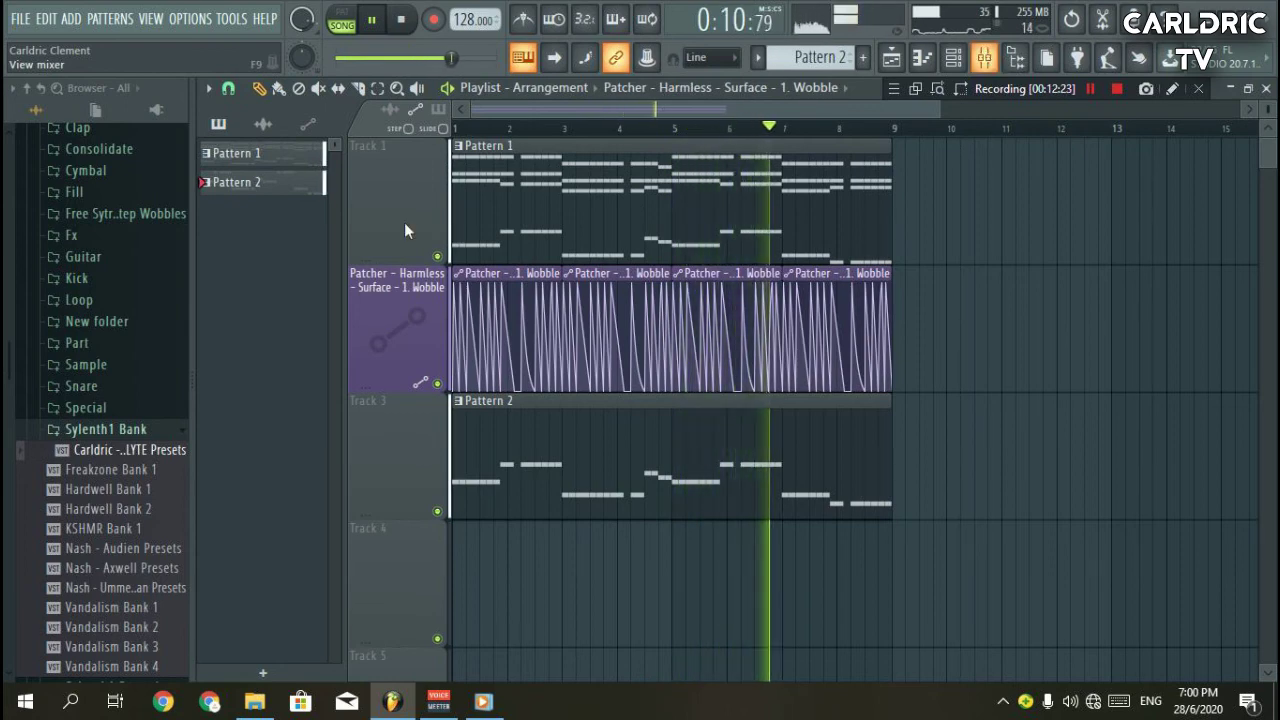
pyautogui.press('F9')
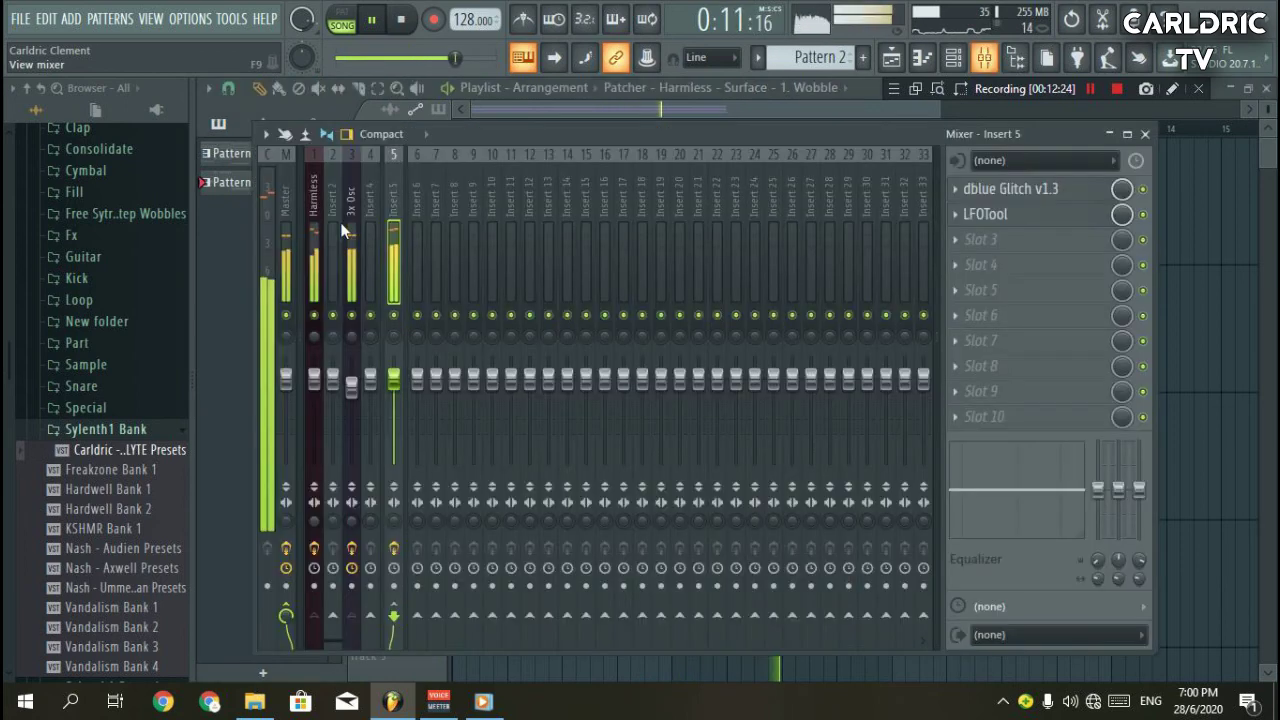
pyautogui.click(1145, 136)
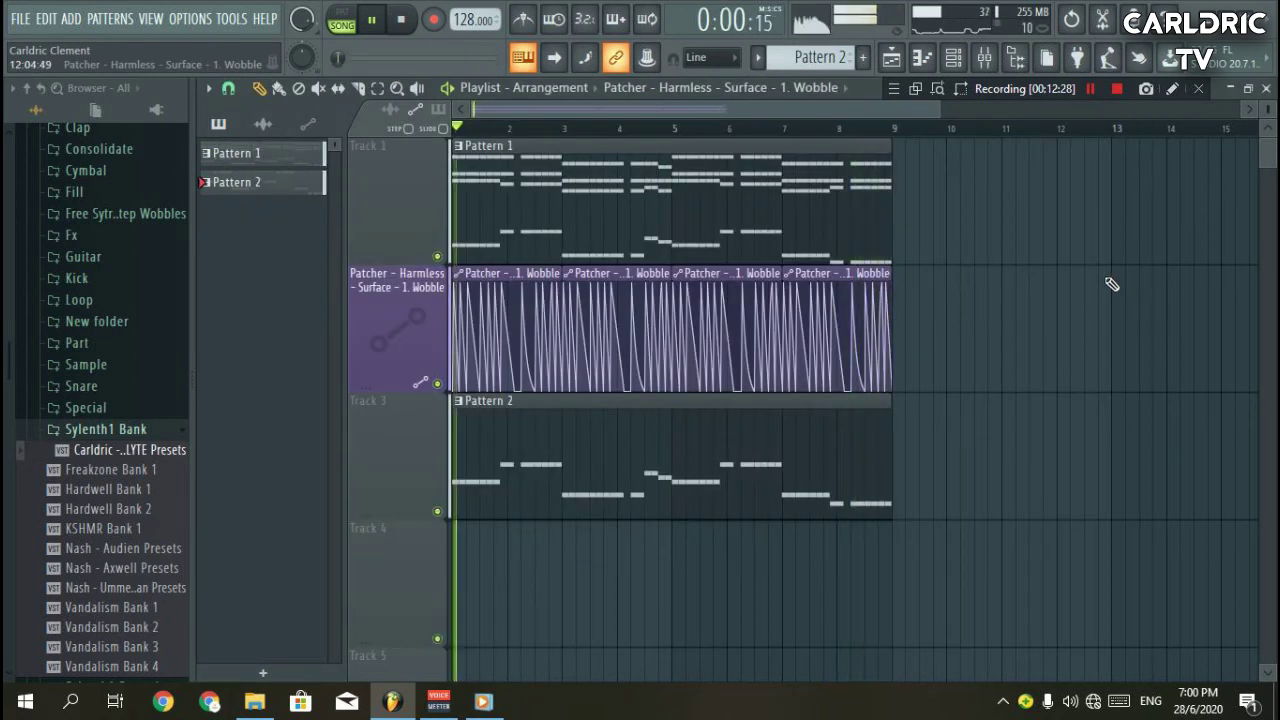
pyautogui.press('space')
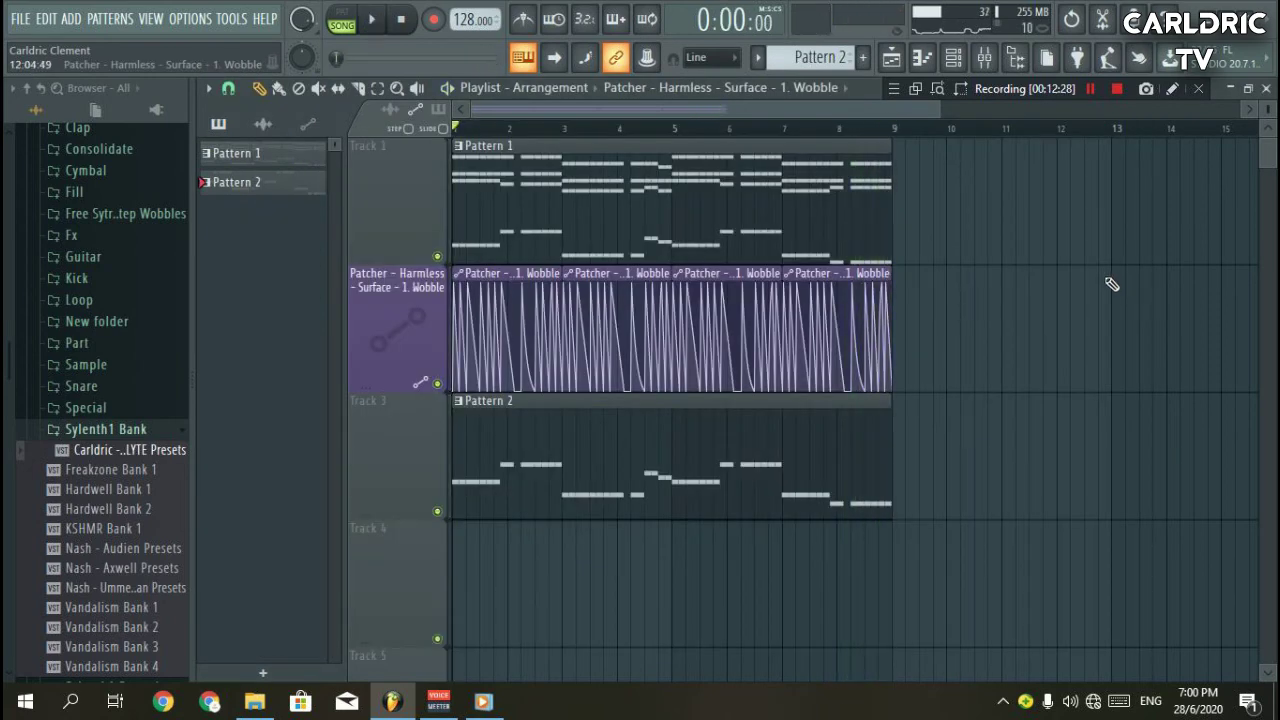
# Create an empty Pattern 3, replace the Snare channel's sample with MasterKick and fill each 4 steps.
pyautogui.click(80, 280)
pyautogui.click(955, 57)
pyautogui.click(815, 57)
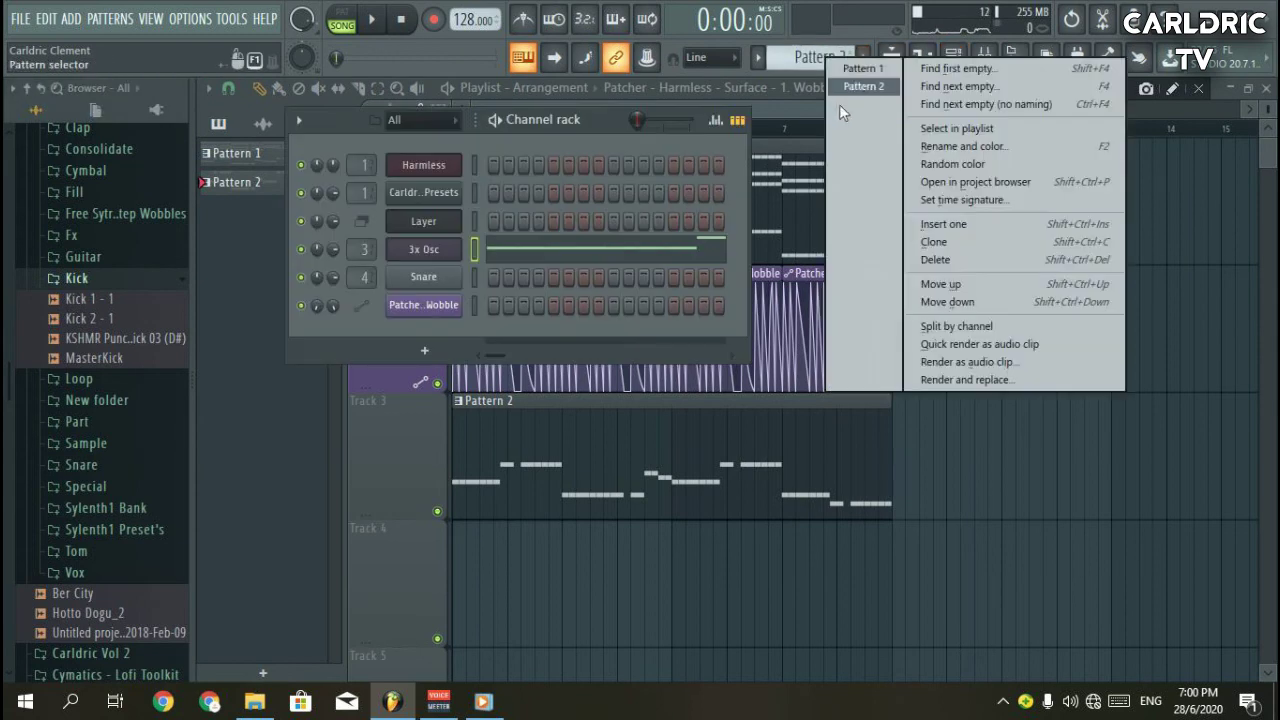
pyautogui.press('F4')
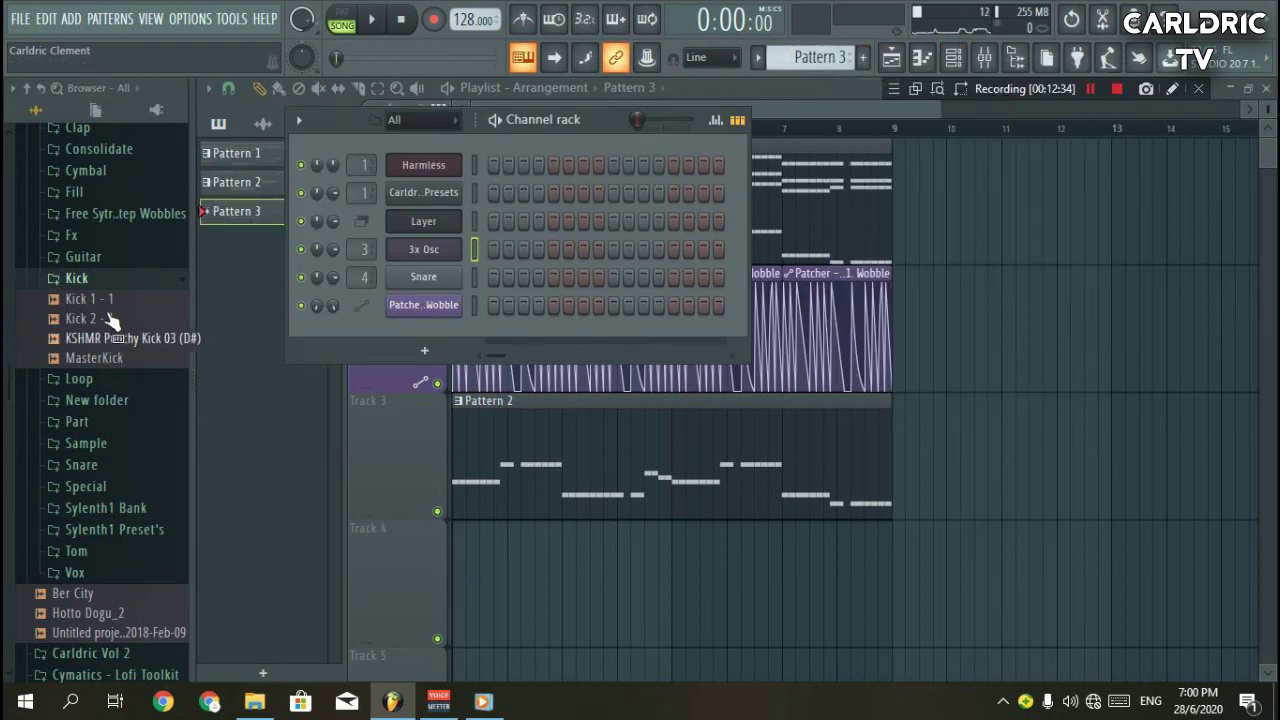
pyautogui.moveTo(100, 300); pyautogui.dragTo(430, 277)
pyautogui.rightClick(430, 277)
pyautogui.click(712, 355)
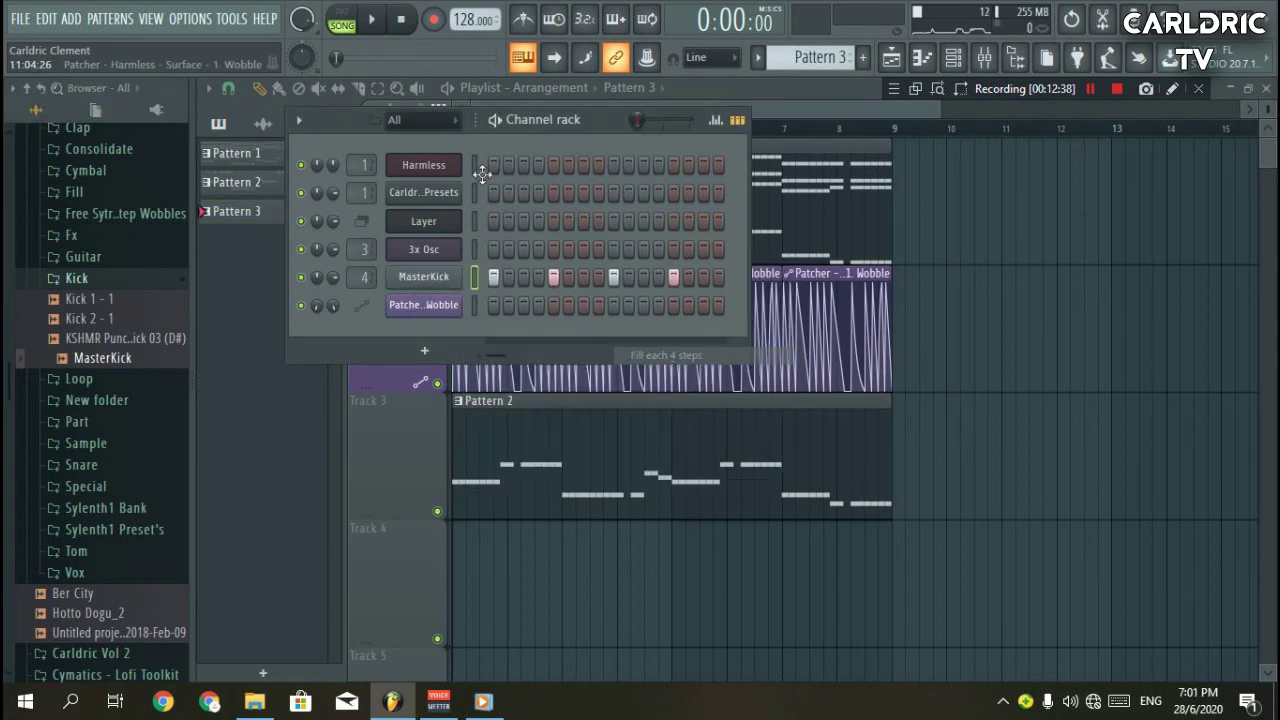
# Paint Pattern 3 across bars 1 to 8 of Track 4 in the playlist.
pyautogui.press('F6')
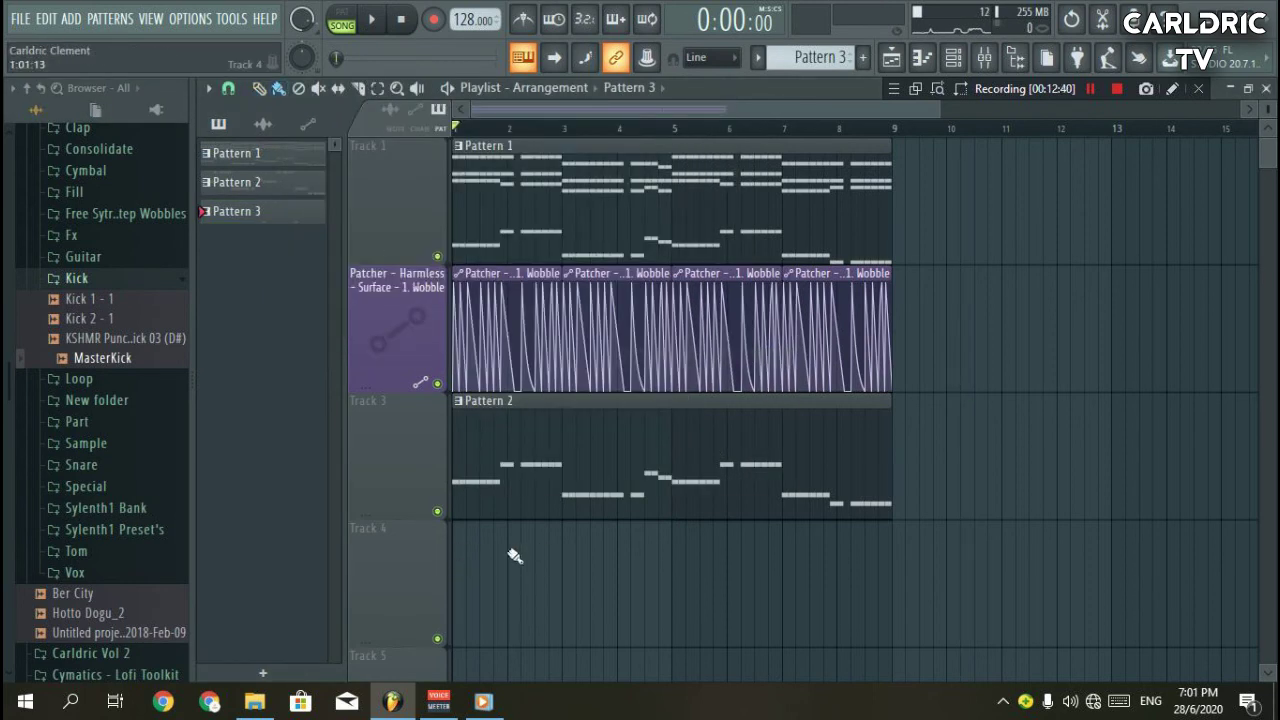
pyautogui.moveTo(470, 556); pyautogui.dragTo(851, 546)
pyautogui.click(90, 286)
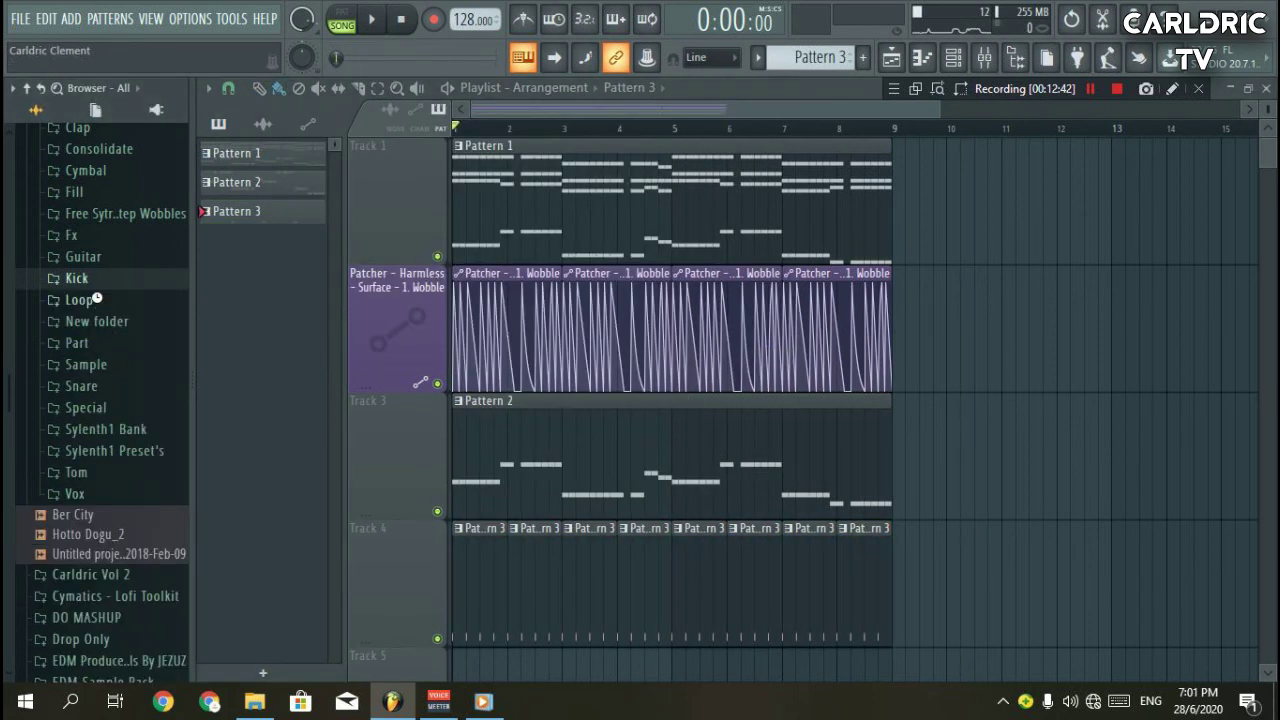
# Place Clap Loop 02 from the Loop folder at the start of Track 5 and view its sample settings.
pyautogui.click(97, 299)
pyautogui.scroll(-2, 991, 528)
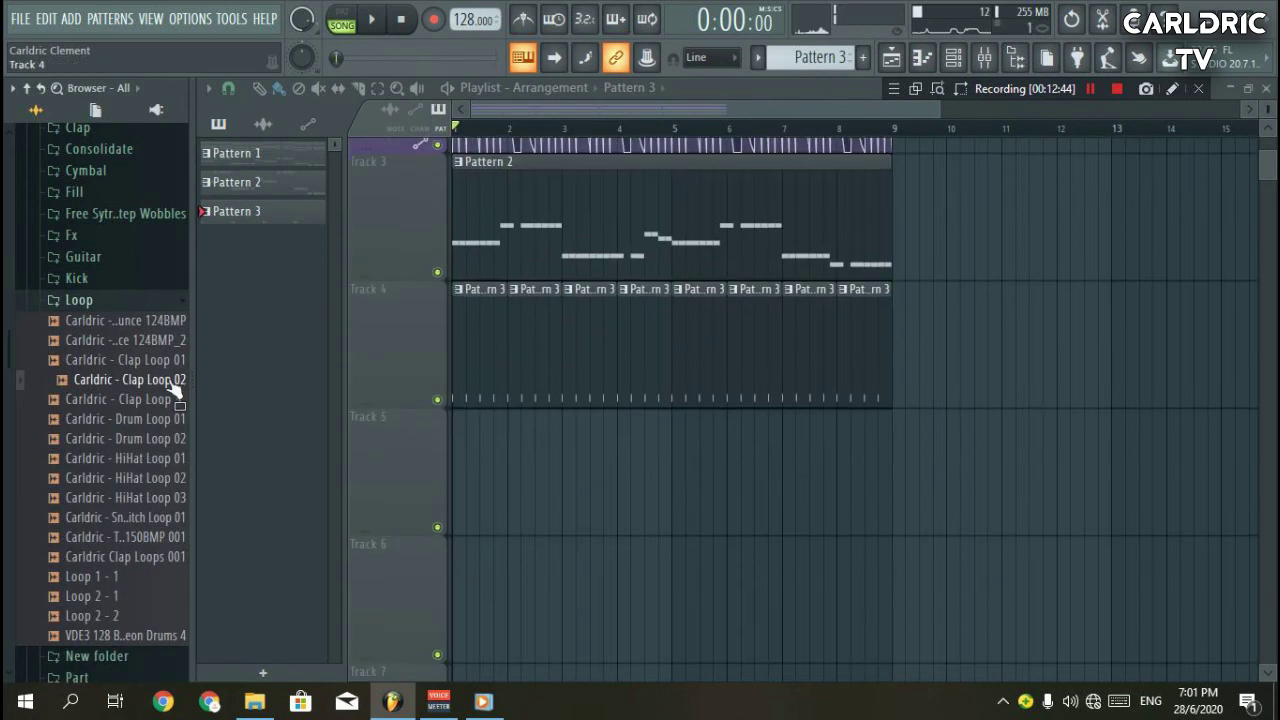
pyautogui.moveTo(172, 388); pyautogui.dragTo(500, 443)
pyautogui.doubleClick(500, 443)
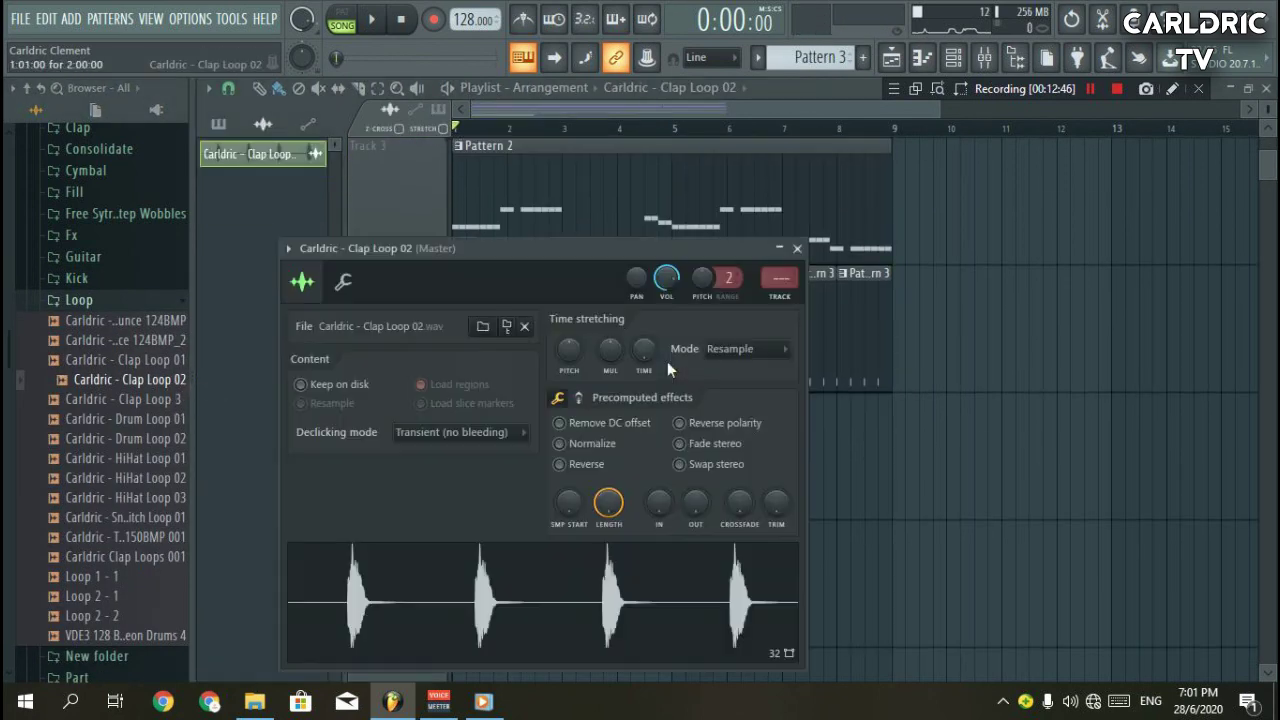
pyautogui.press('Escape')
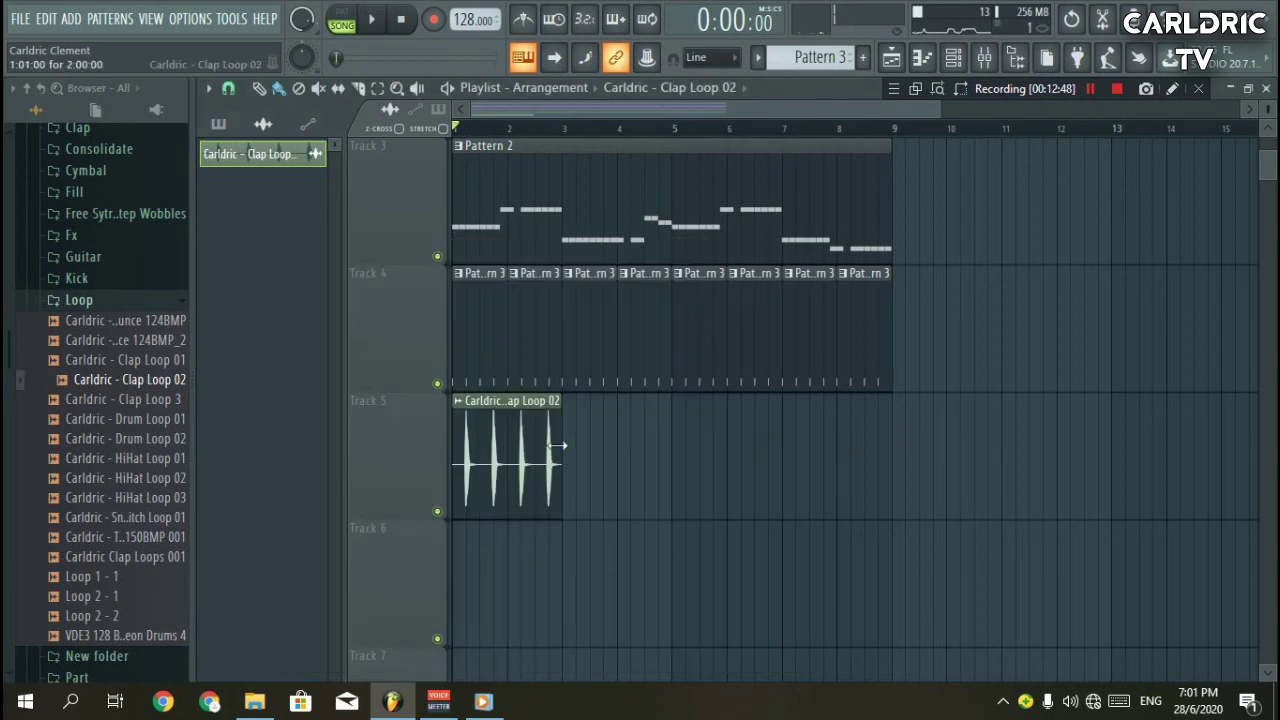
# Repeat Clap Loop 02 through bar 8 on Track 5, auto-name the track and fit the arrangement in view.
pyautogui.moveTo(572, 436); pyautogui.dragTo(870, 440)
pyautogui.rightClick(417, 443)
pyautogui.click(470, 330)
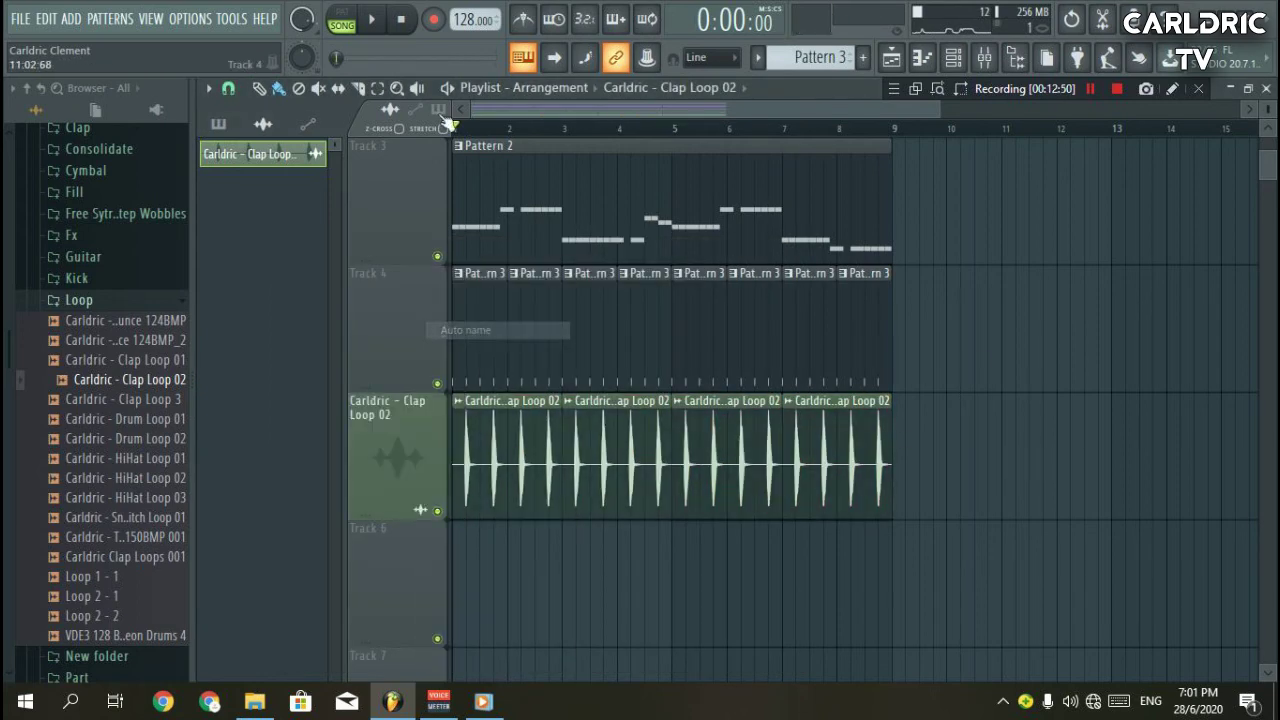
pyautogui.click(397, 88)
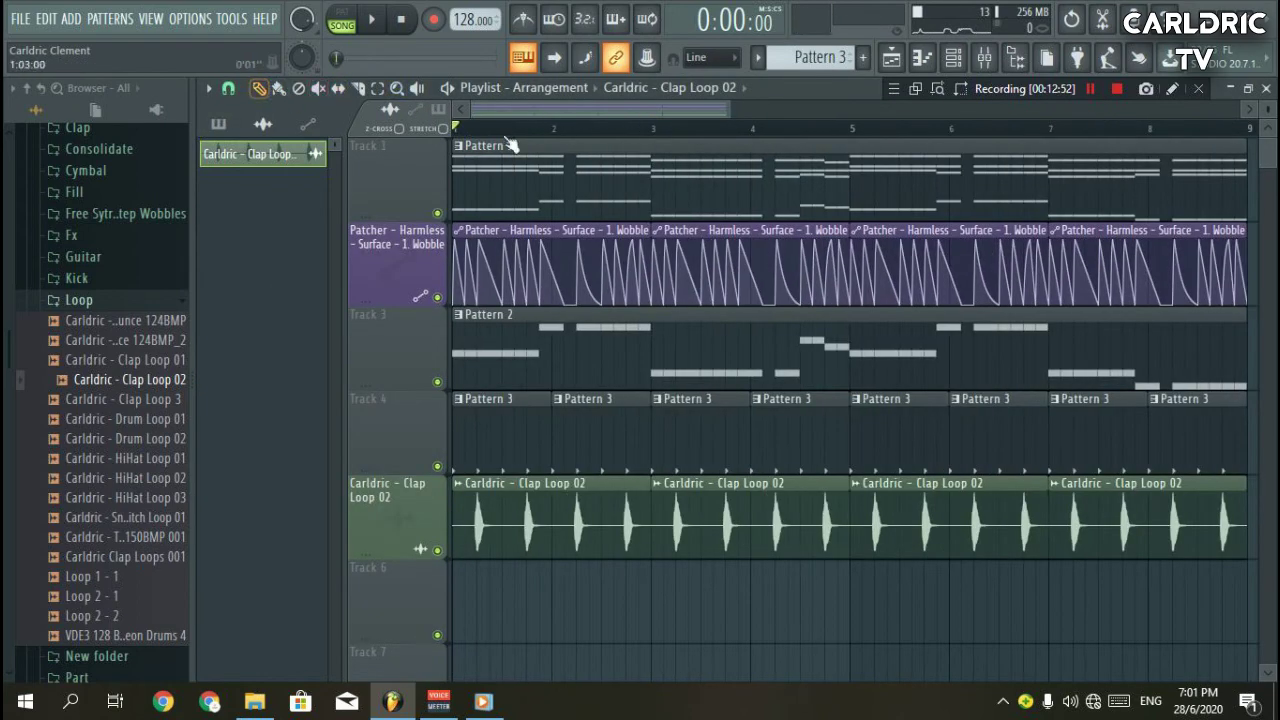
# During playback, check MasterKick's mixer routing among the Unsorted channels and raise the Insert 4 volume to about 125% (5.6 dB).
pyautogui.press('space')
pyautogui.scroll(-3, 957, 249)
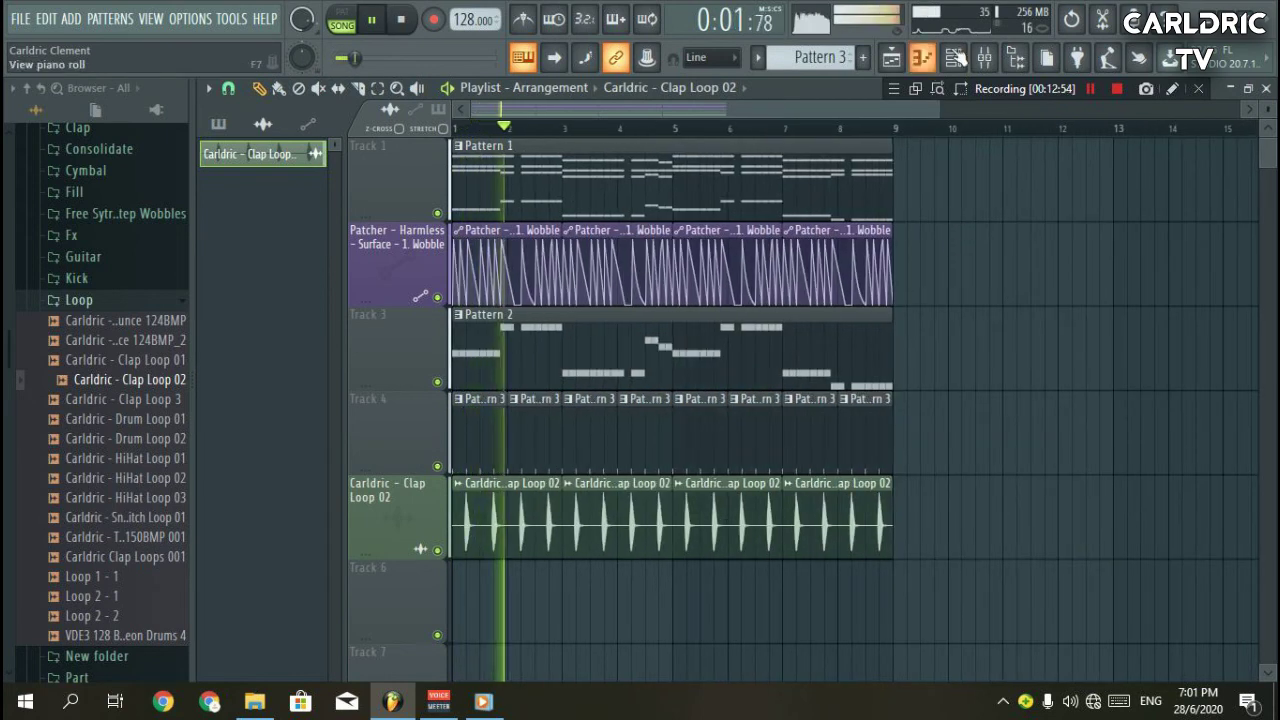
pyautogui.press('F6')
pyautogui.click(415, 120)
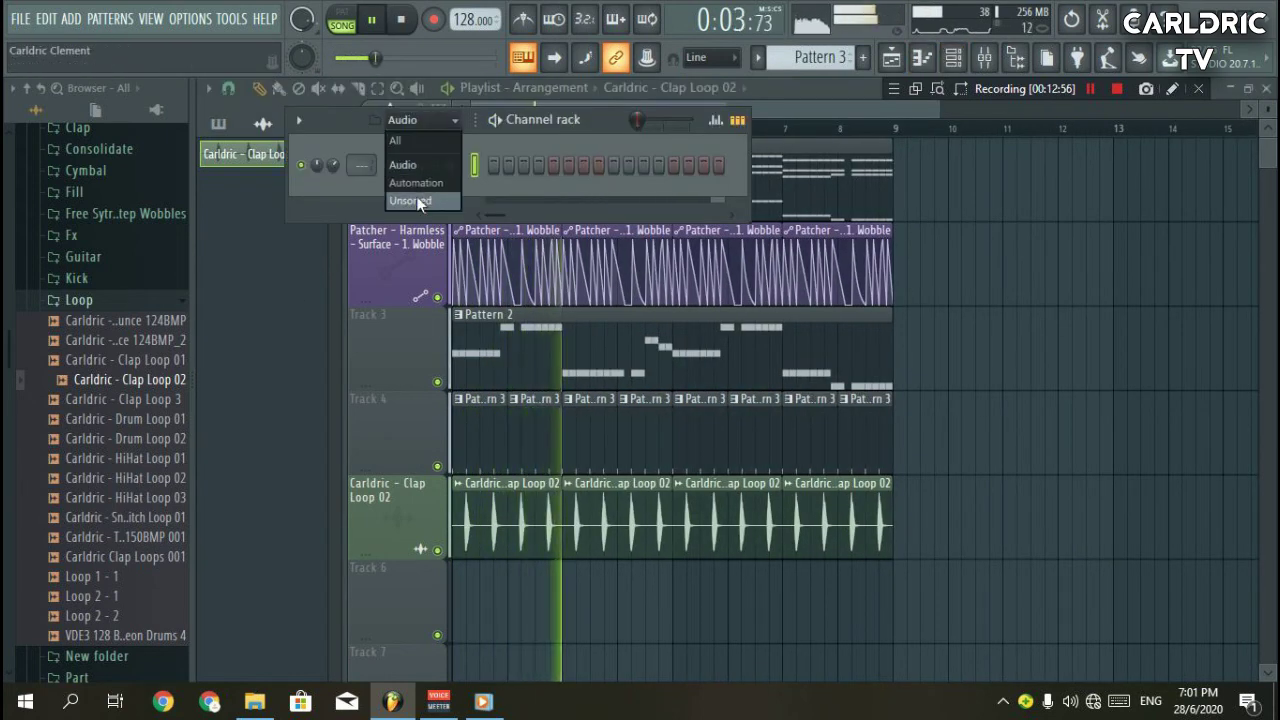
pyautogui.click(416, 200)
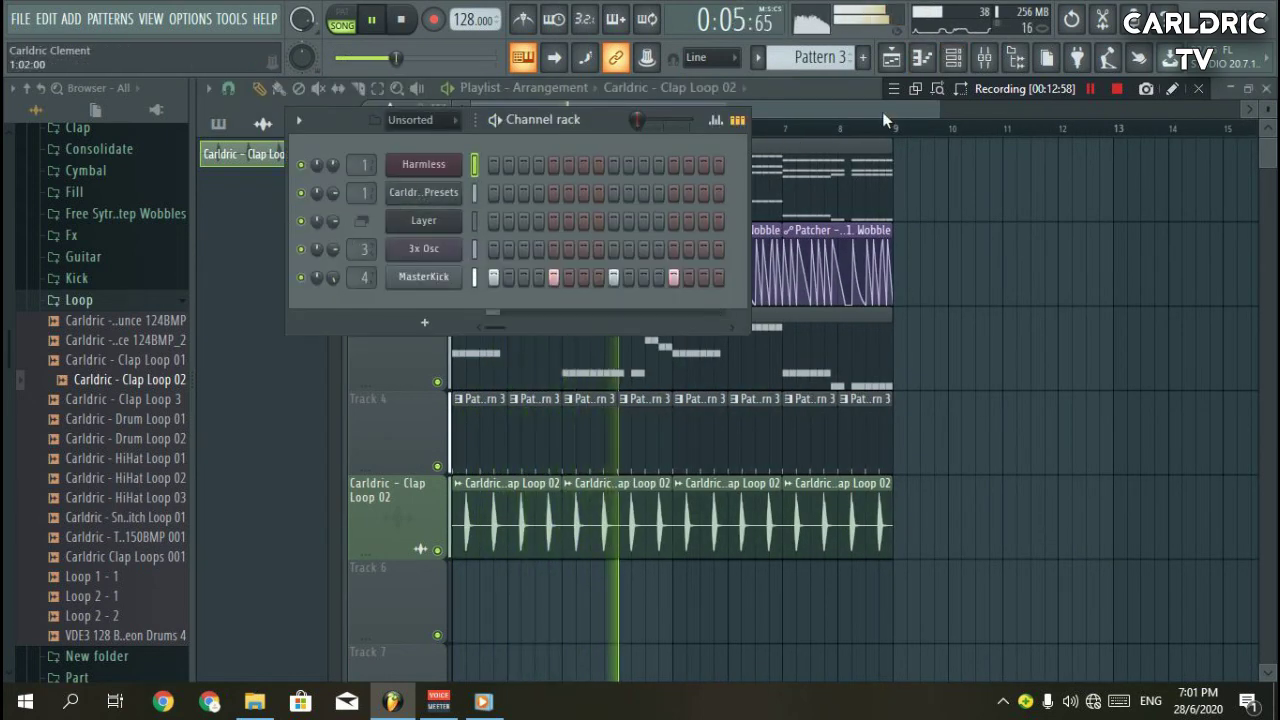
pyautogui.click(984, 57)
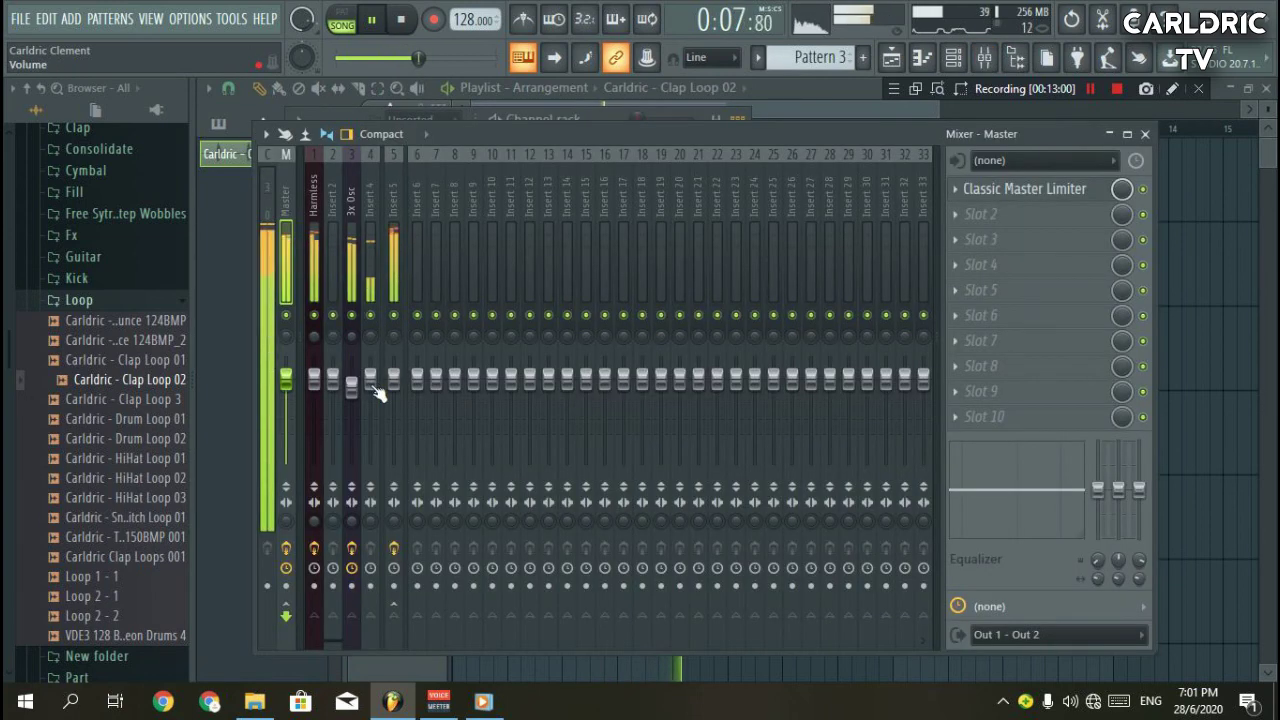
pyautogui.moveTo(371, 380); pyautogui.dragTo(371, 356)
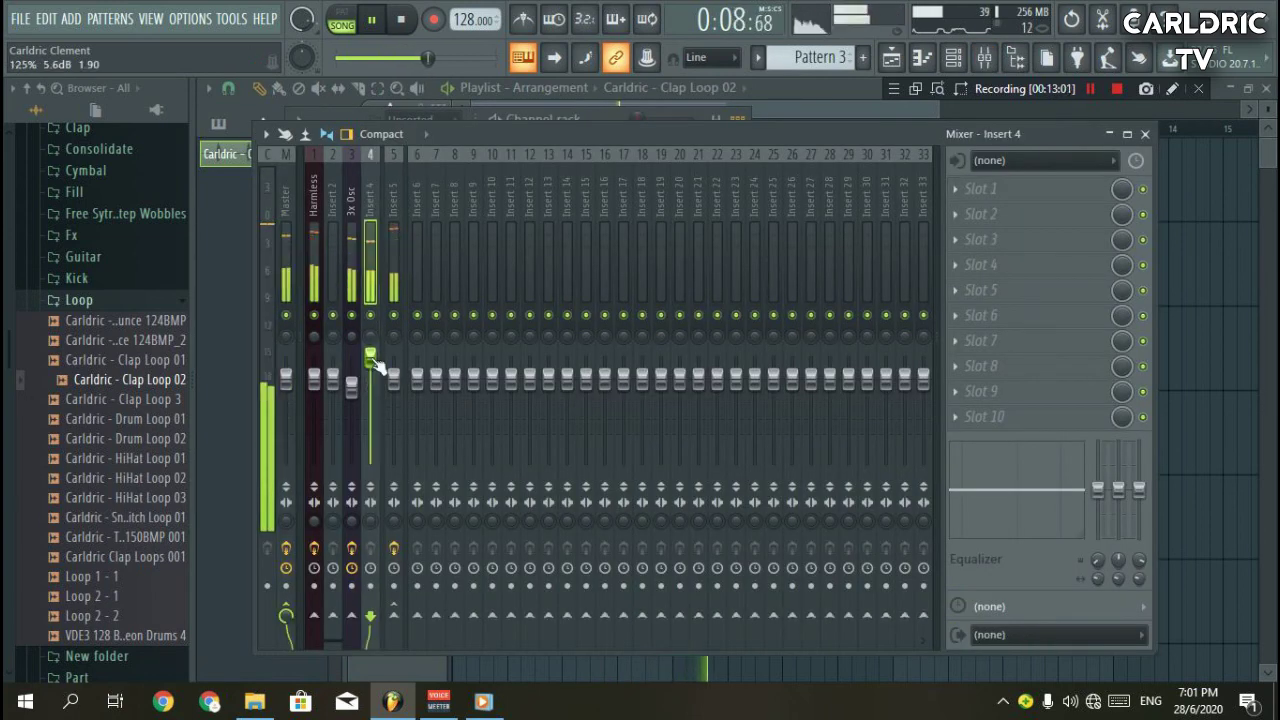
pyautogui.click(1145, 133)
pyautogui.press('space')
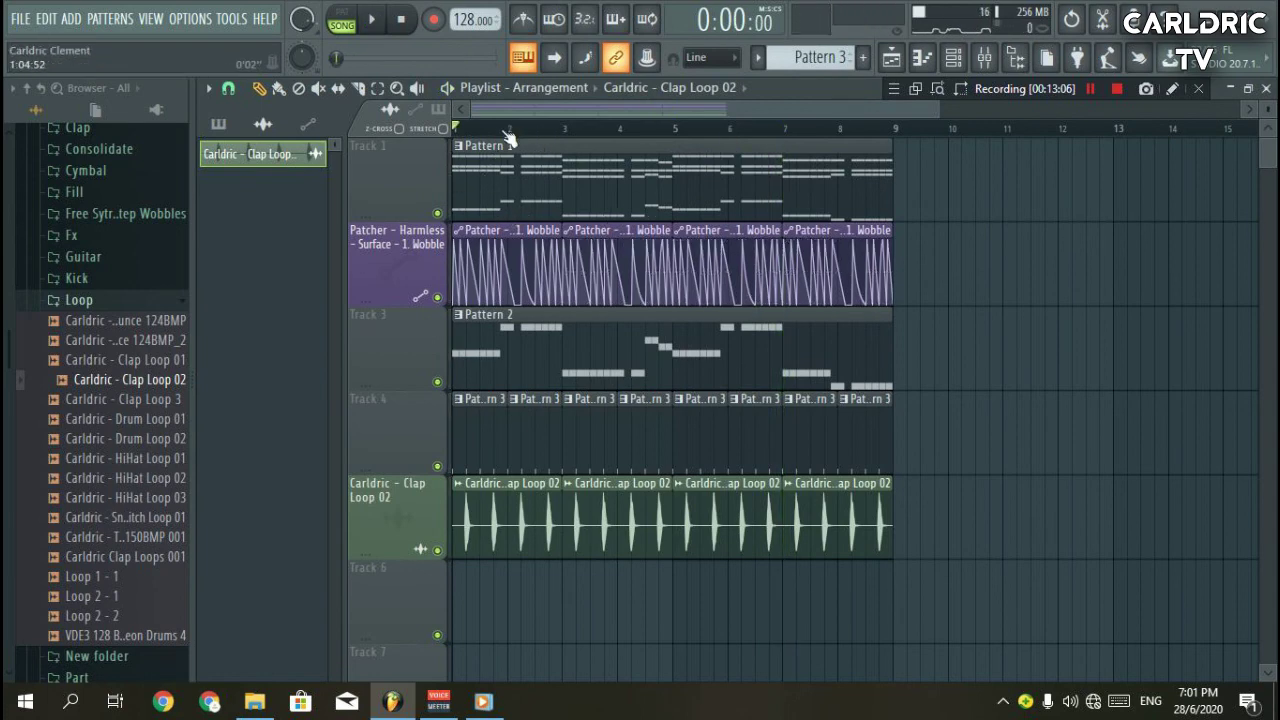
# Isolate Track 1 and the Harmless wobble automation track by muting the others, and play them back.
pyautogui.scroll(5, 433, 186)
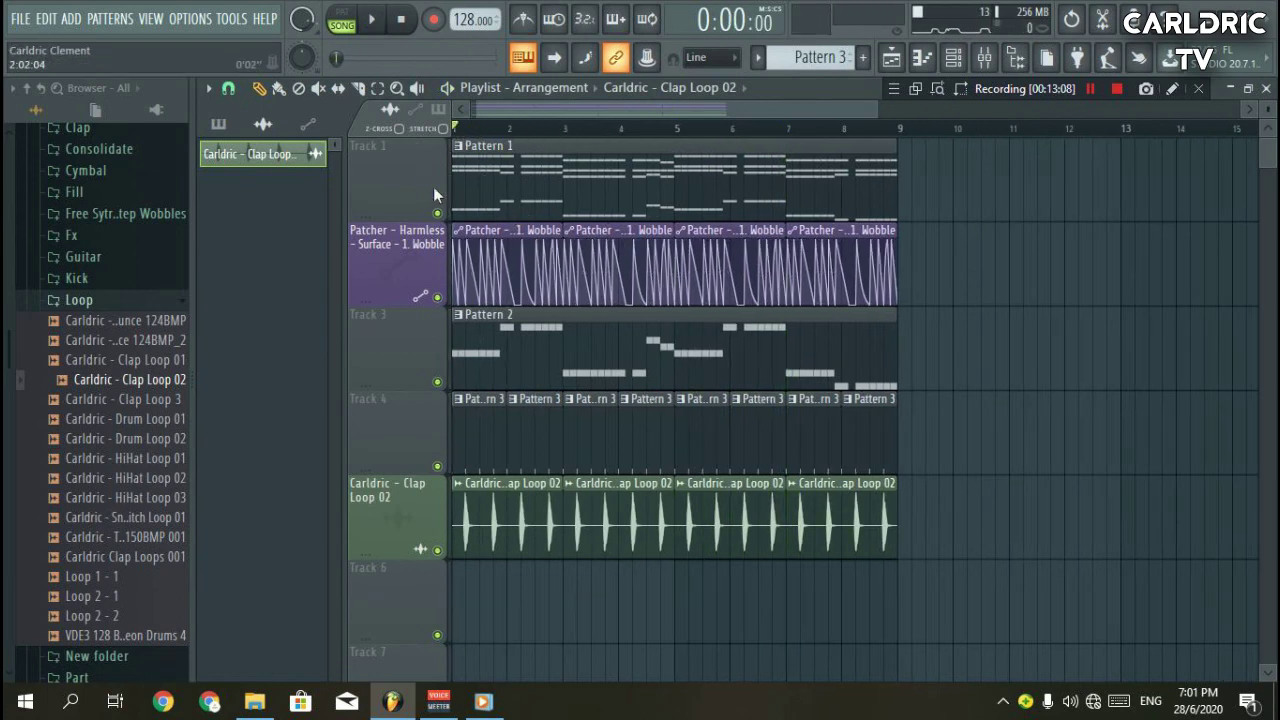
pyautogui.rightClick(437, 213)
pyautogui.click(437, 297)
pyautogui.press('space')
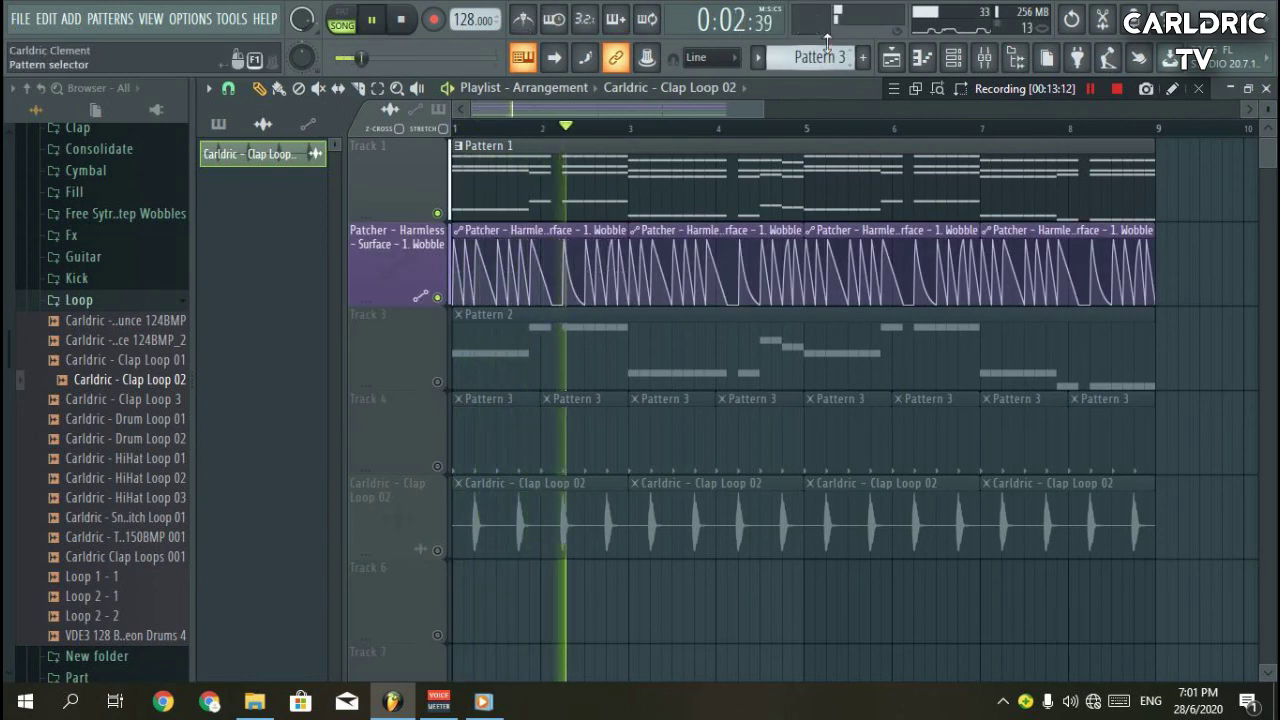
# Inspect the Insert 5 effects and view the dblue Glitch v1.3 step pattern while the isolated chords play.
pyautogui.click(984, 57)
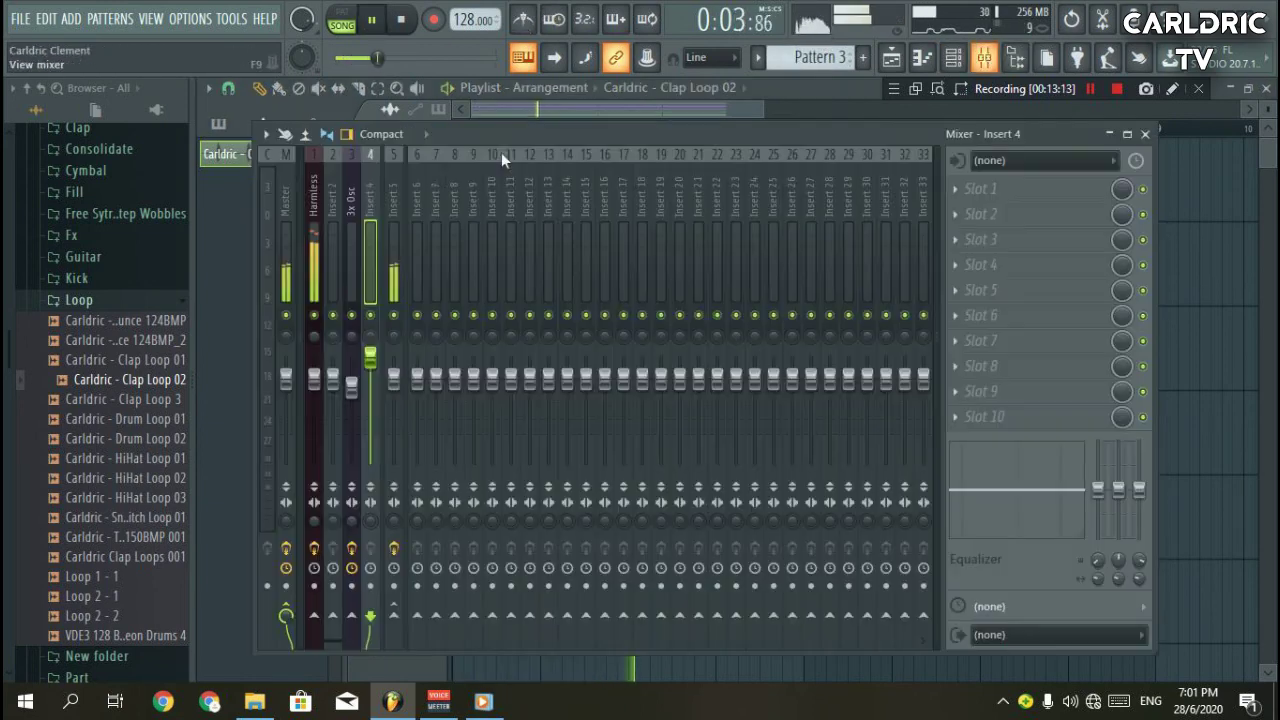
pyautogui.click(395, 182)
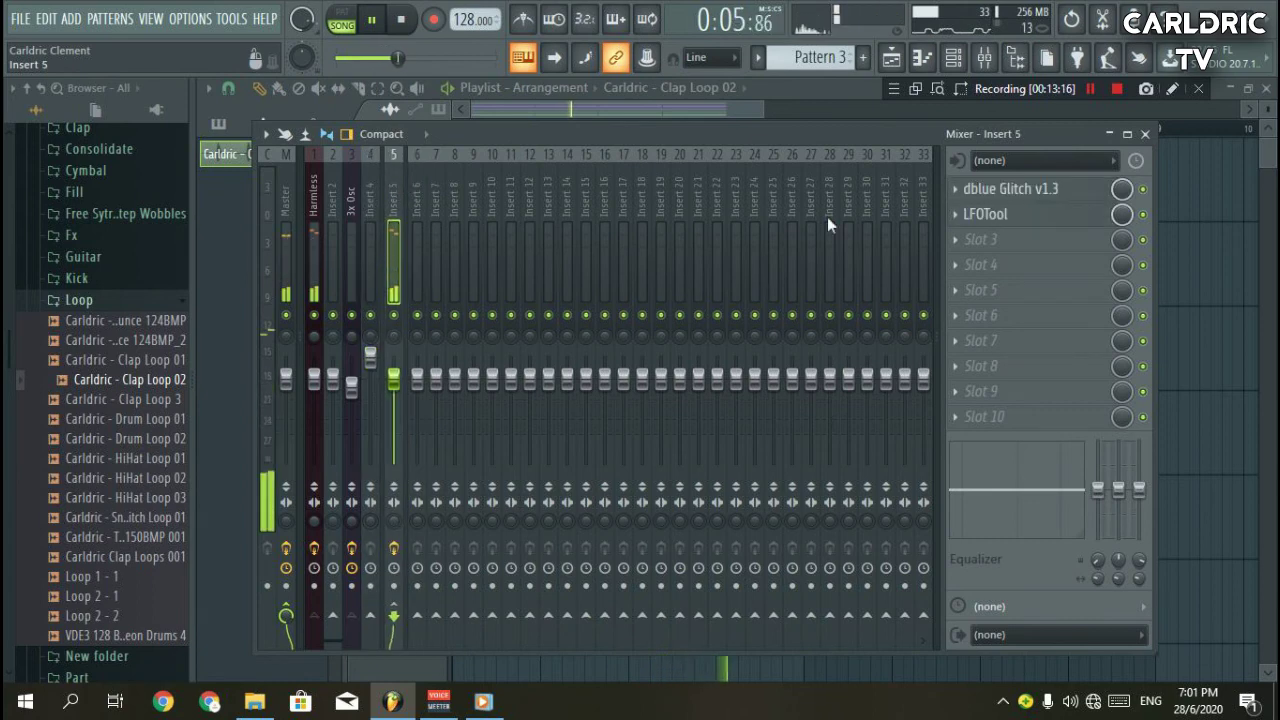
pyautogui.click(1008, 184)
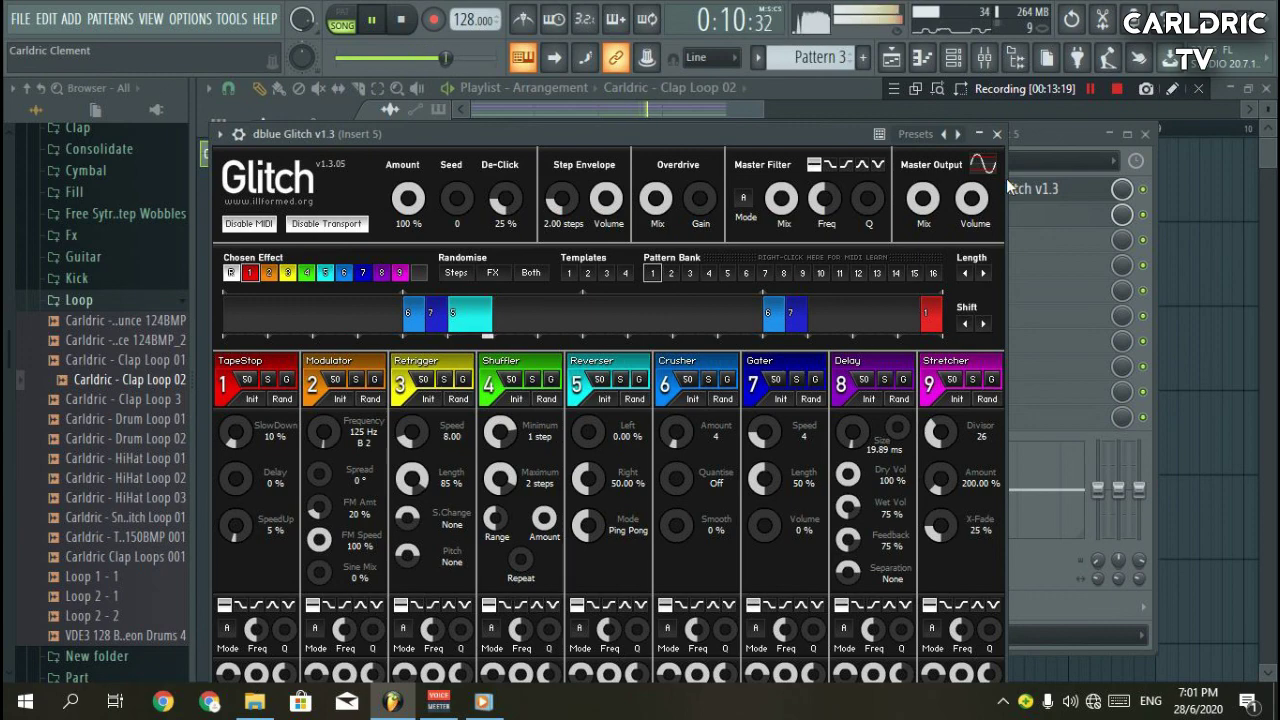
pyautogui.click(997, 133)
pyautogui.press('F9')
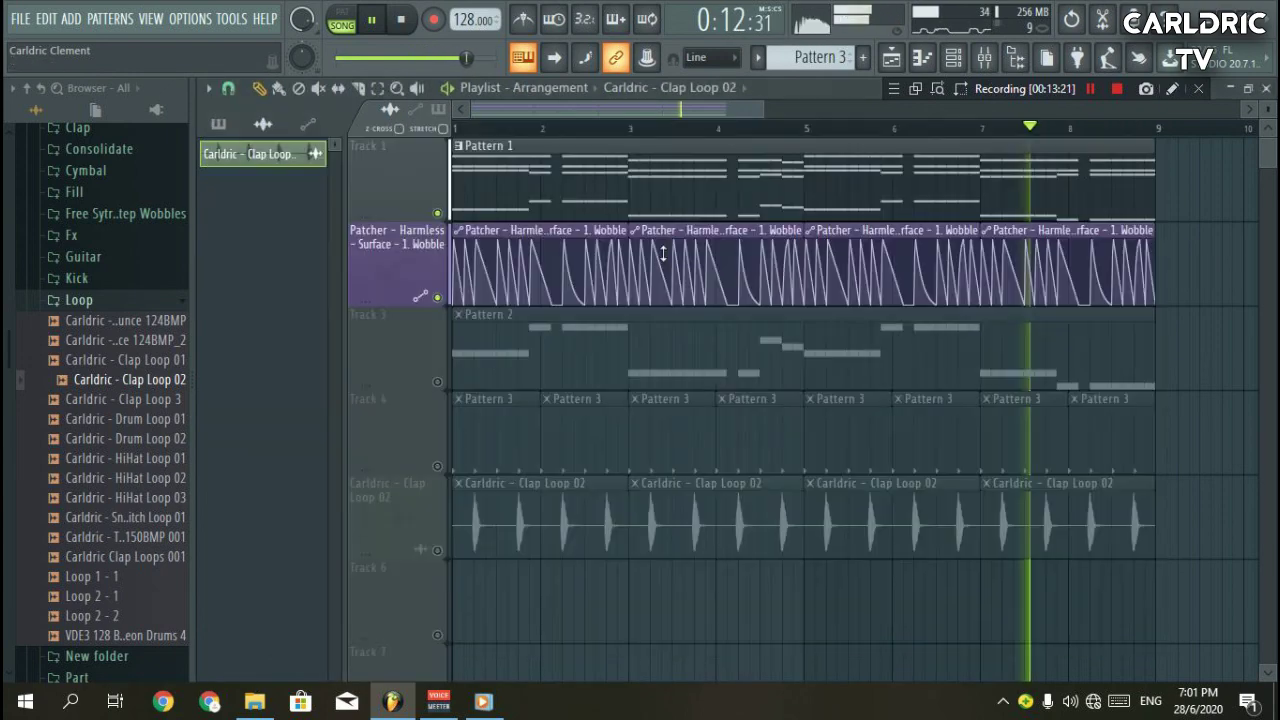
# Unmute all the playlist tracks and play the full eight-bar arrangement from the start.
pyautogui.press('space')
pyautogui.press('space')
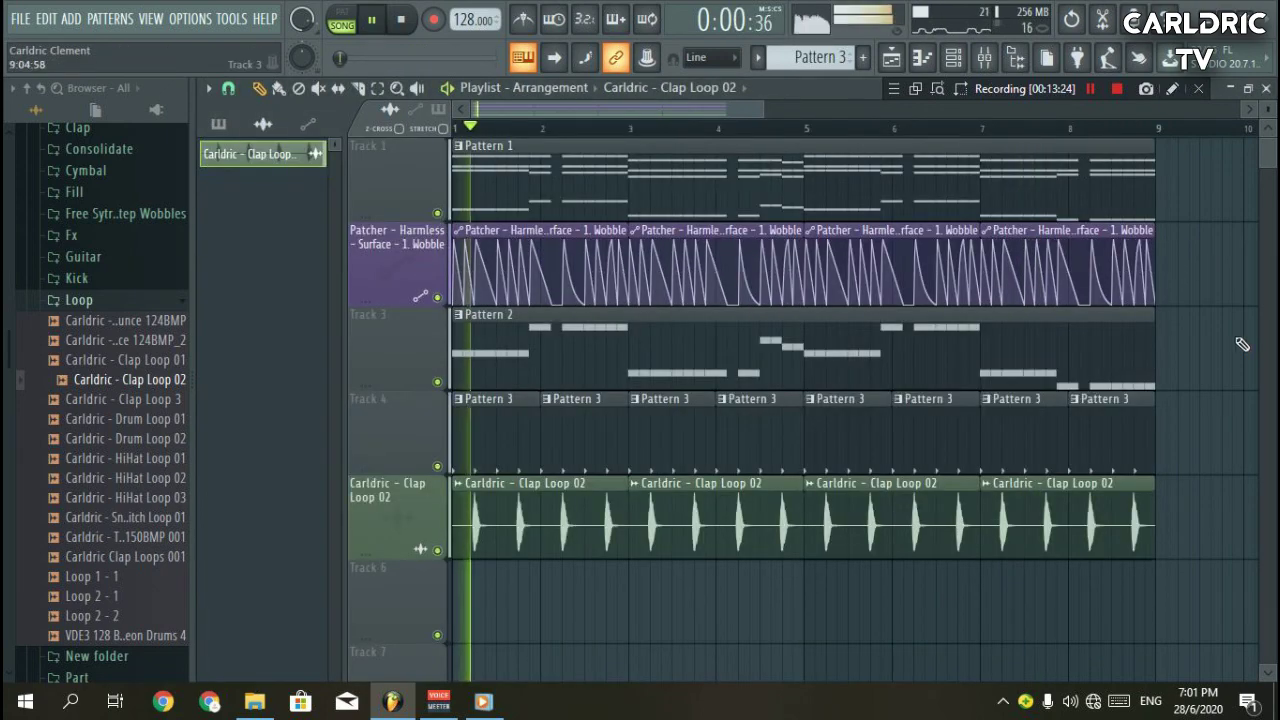
pyautogui.press('space')
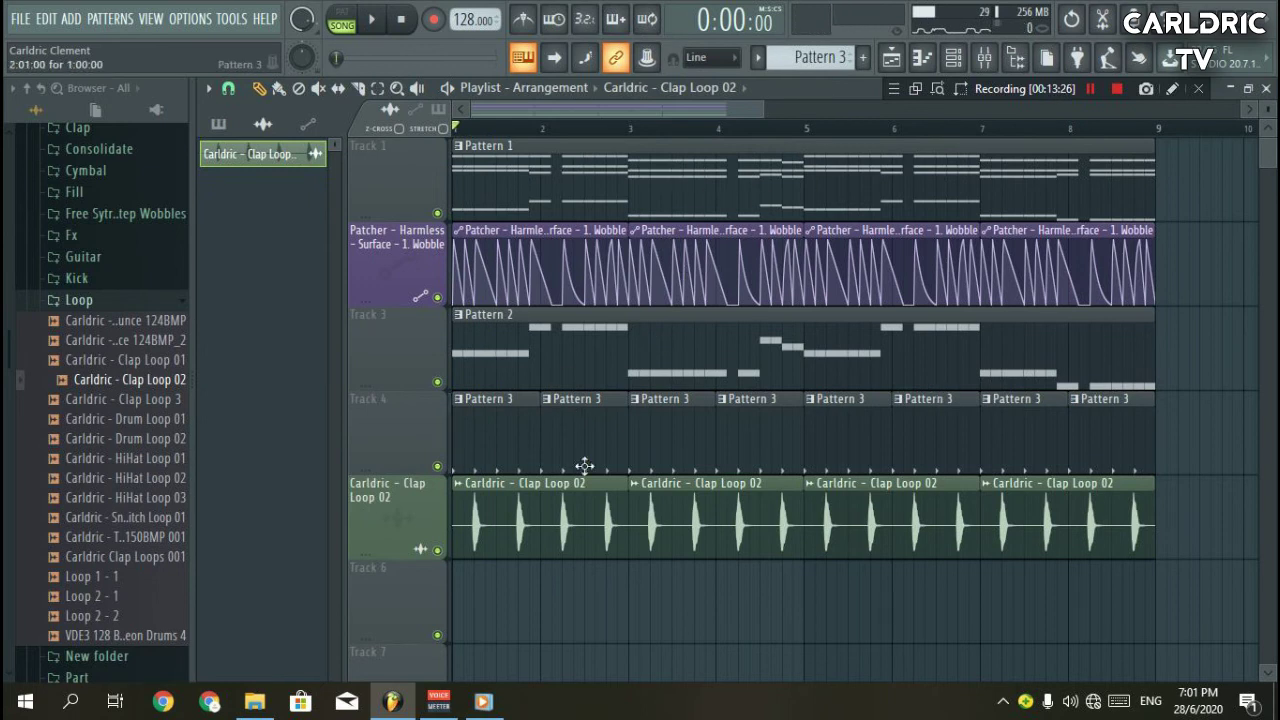
pyautogui.press('space')
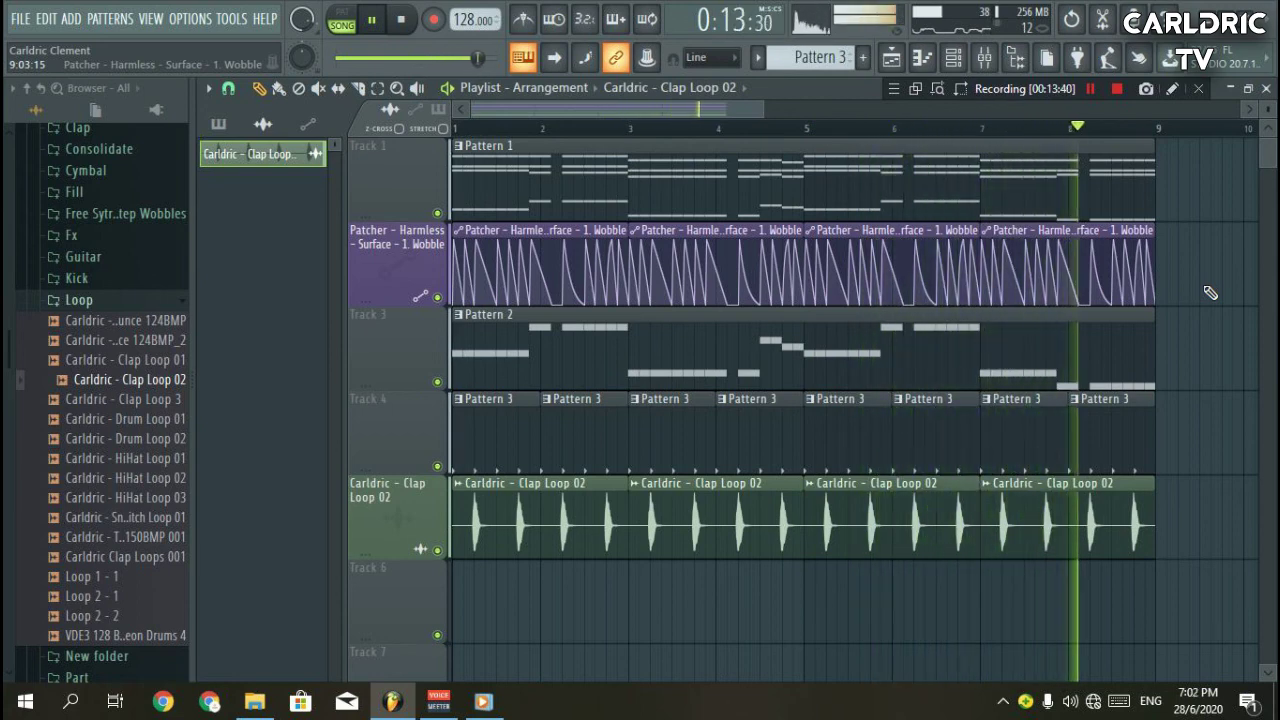
pyautogui.press('space')
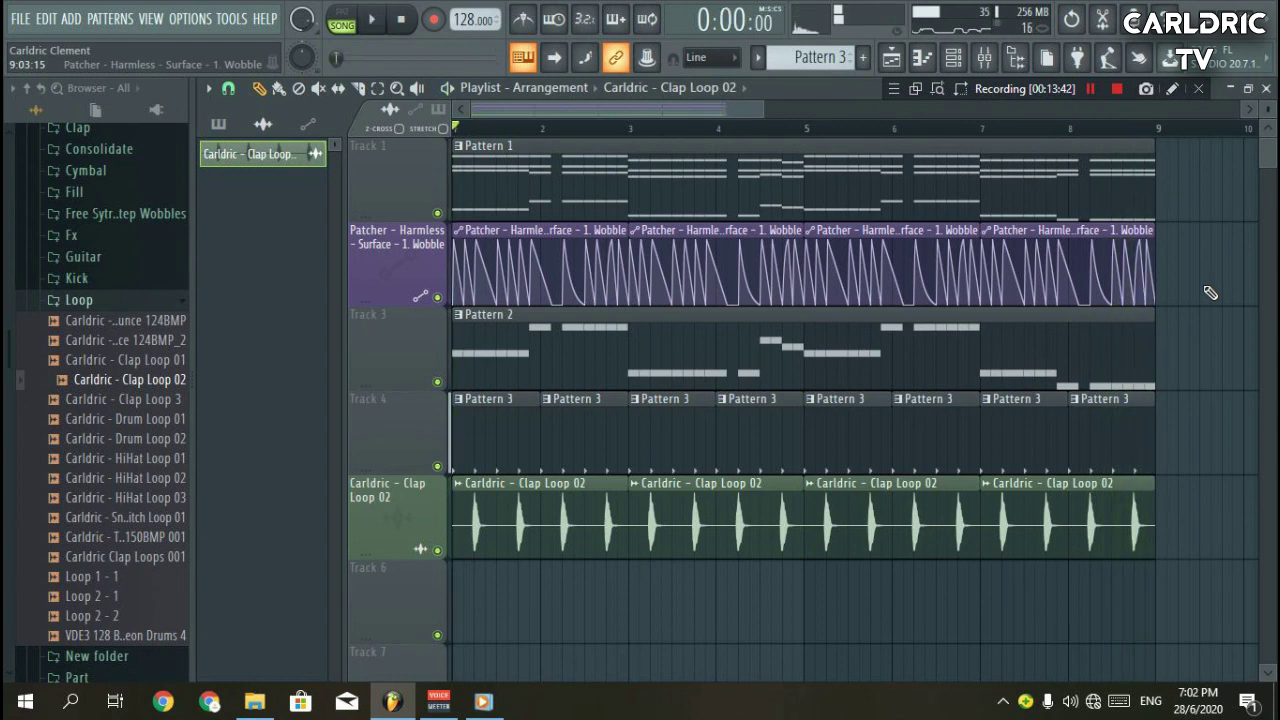